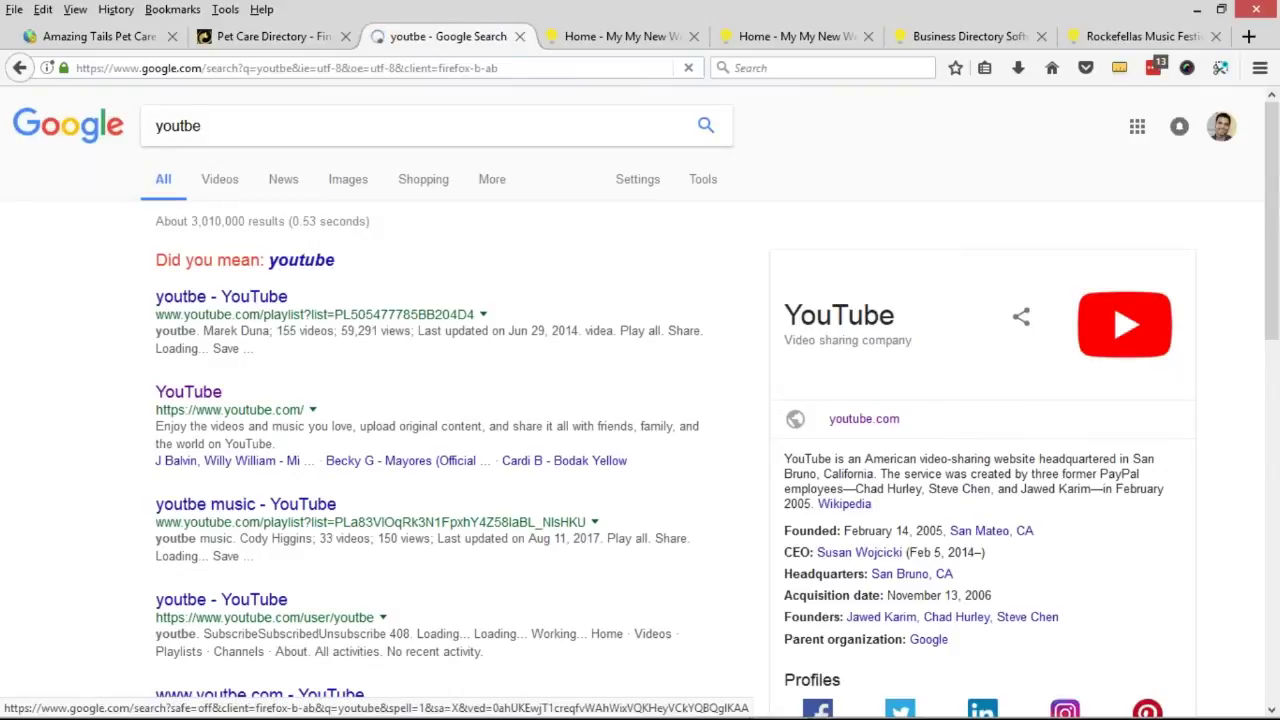
Open YouTube from the search results and view the service options under "What do you need" on the pet care directory.
click(188, 261)
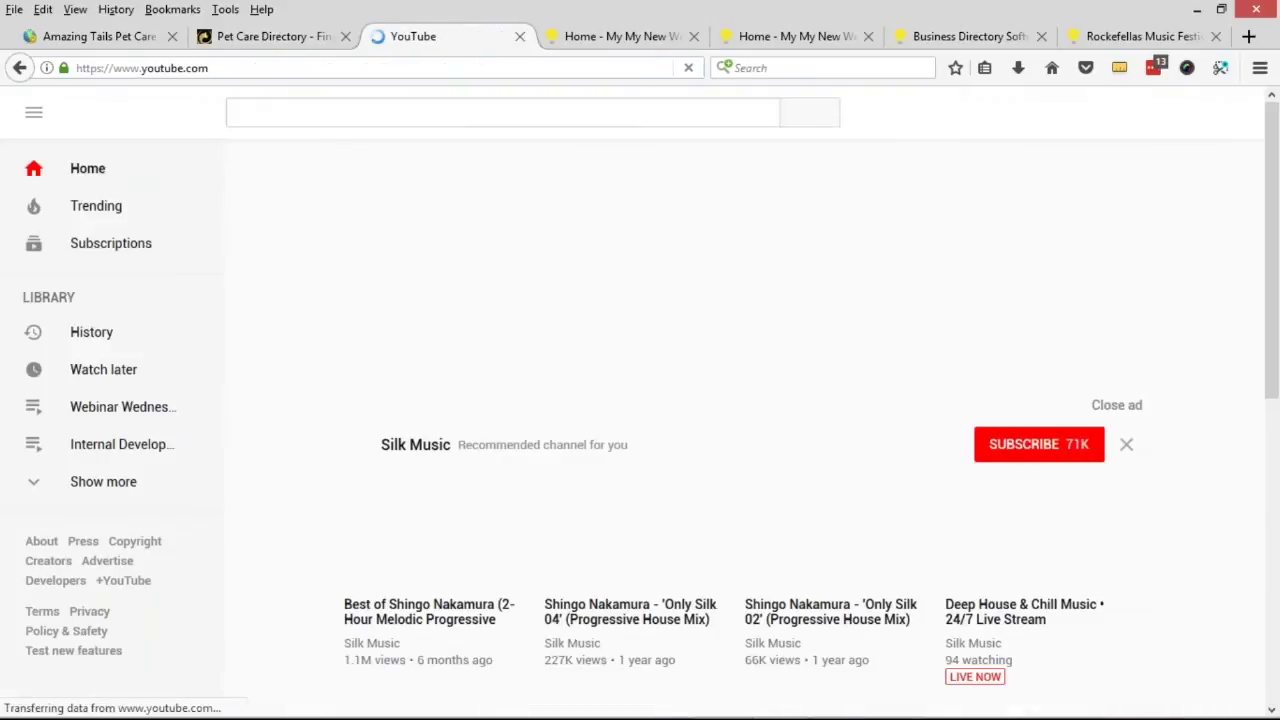
click(266, 40)
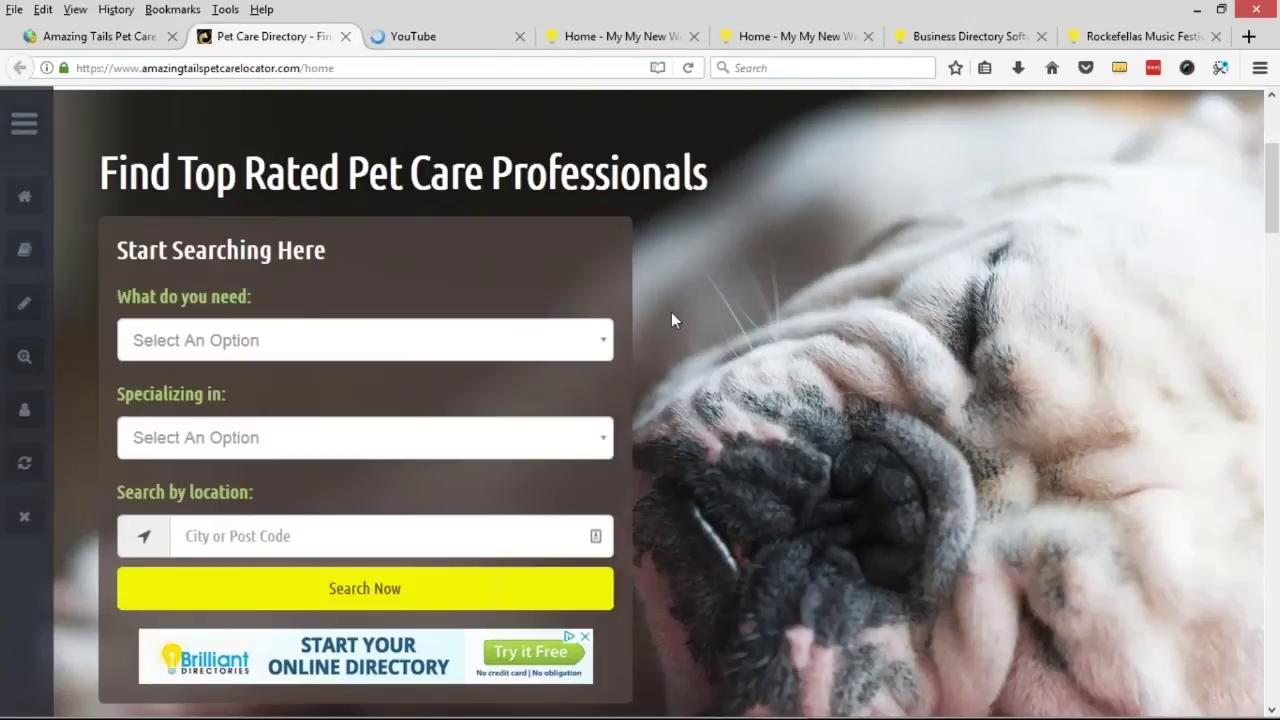
click(365, 340)
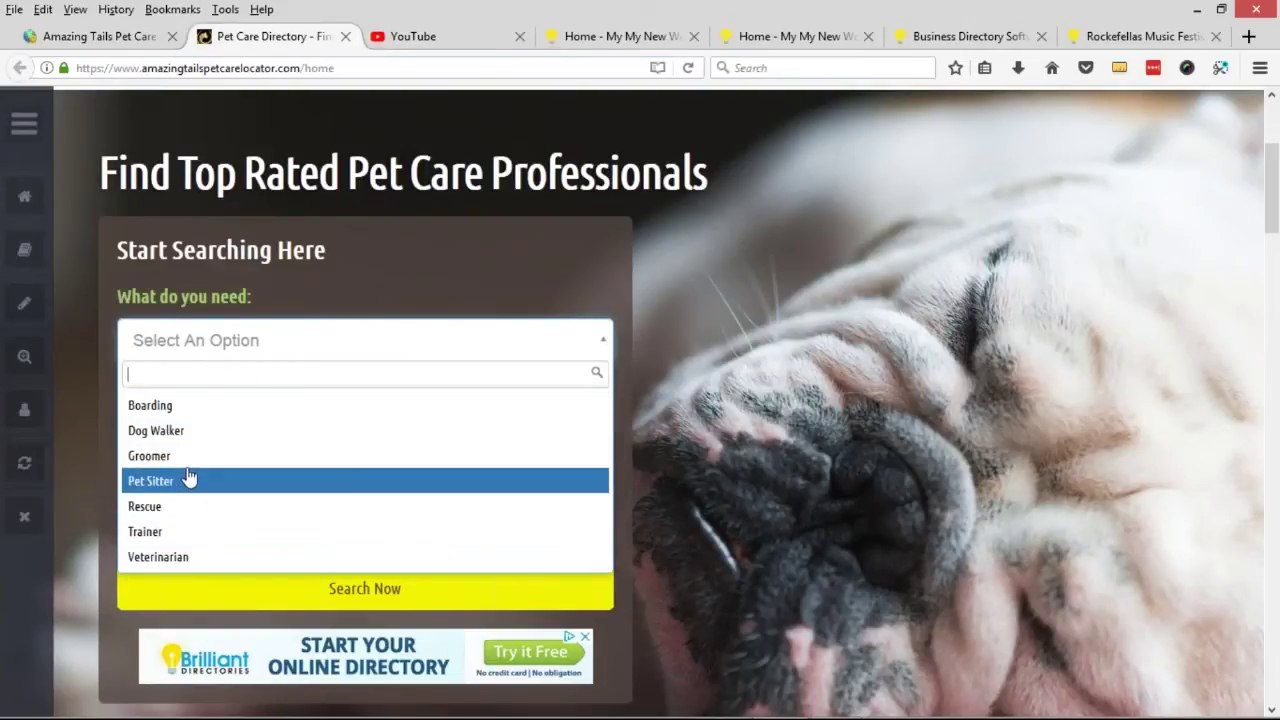
Dismiss YouTube's notification request, search for "pet training" and look through the video results.
click(420, 38)
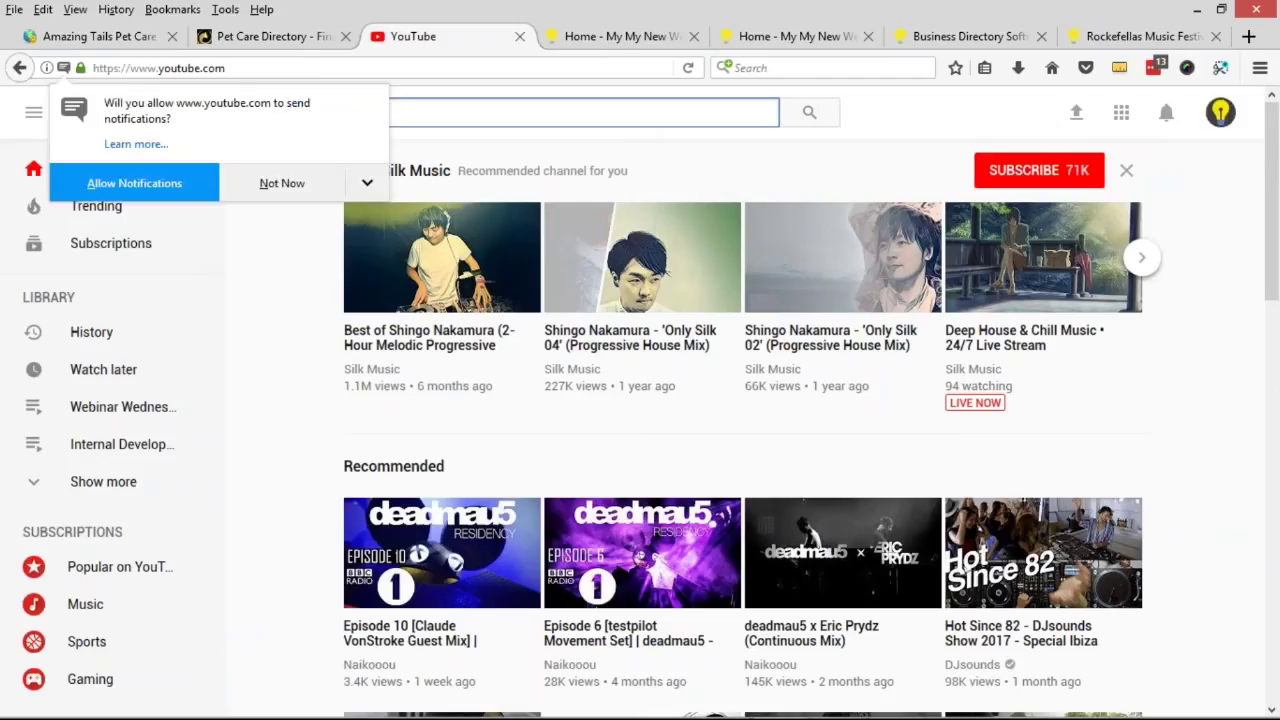
click(281, 183)
text(pe)
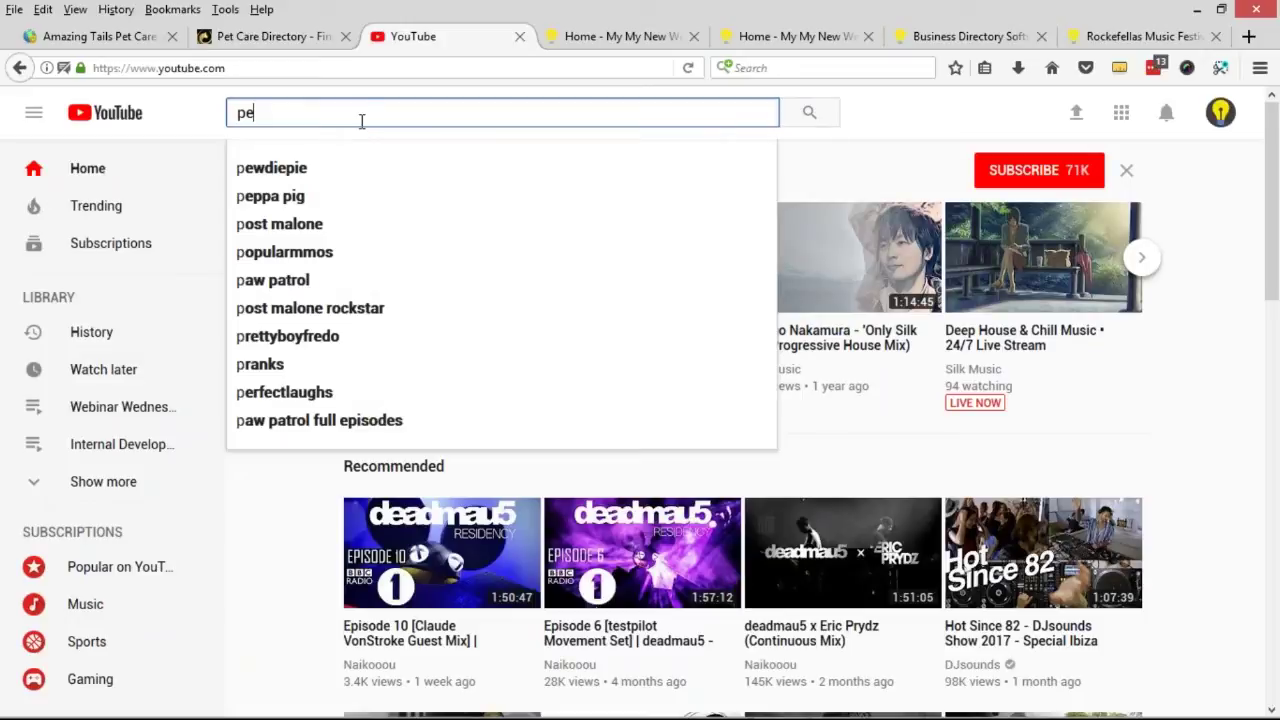
text(t rtr)
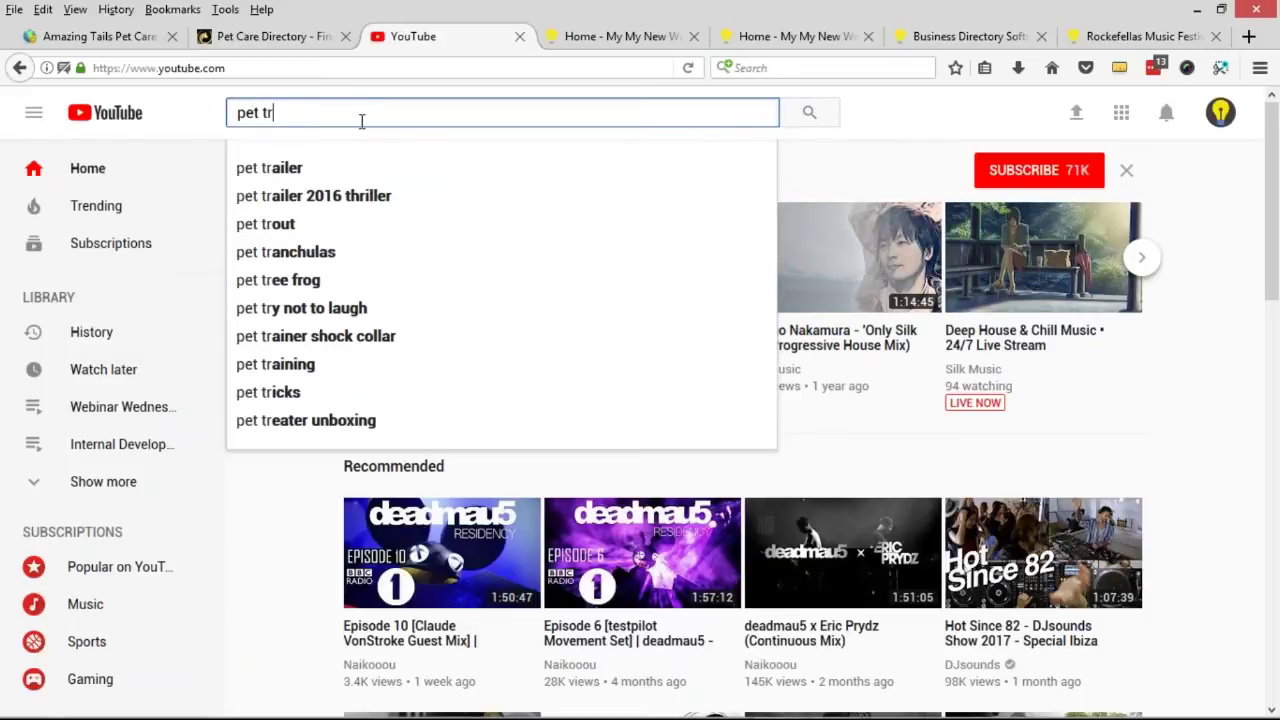
text(aining)
key(Return)
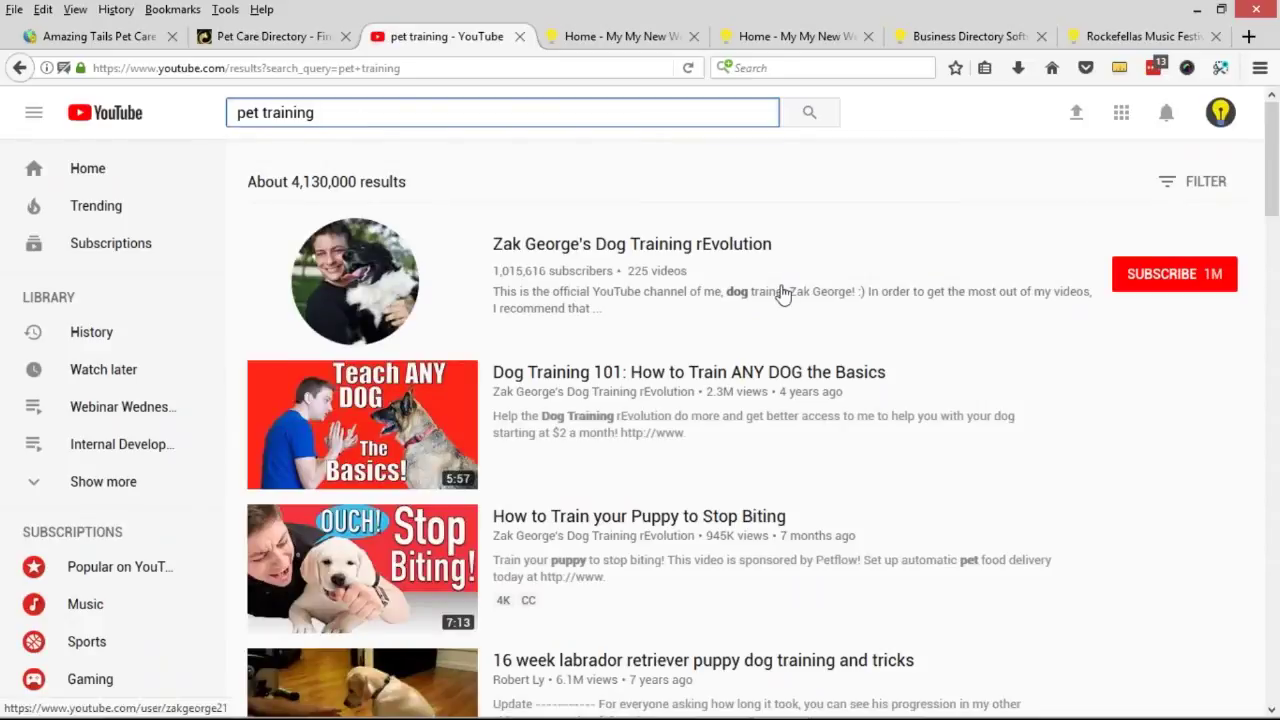
scroll(778, 352, down, 2)
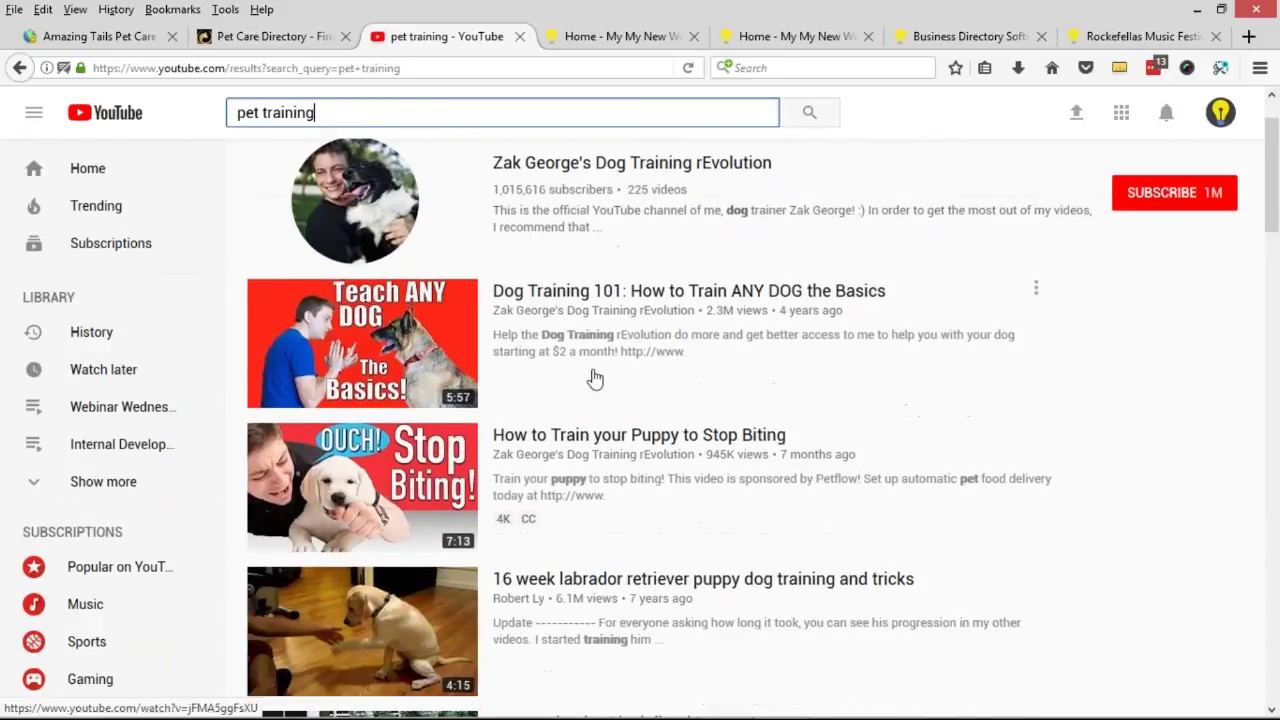
scroll(512, 370, up, 2)
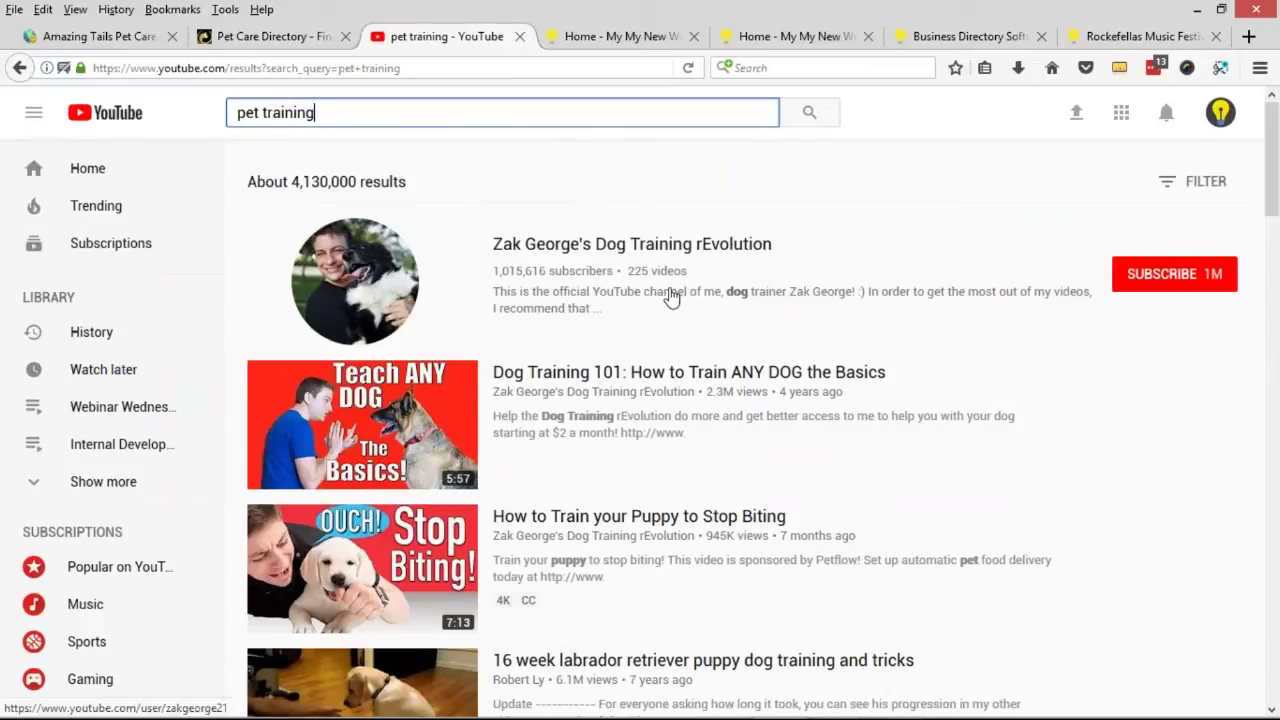
Return to the pet care directory's home page and examine its main navigation menu.
click(268, 36)
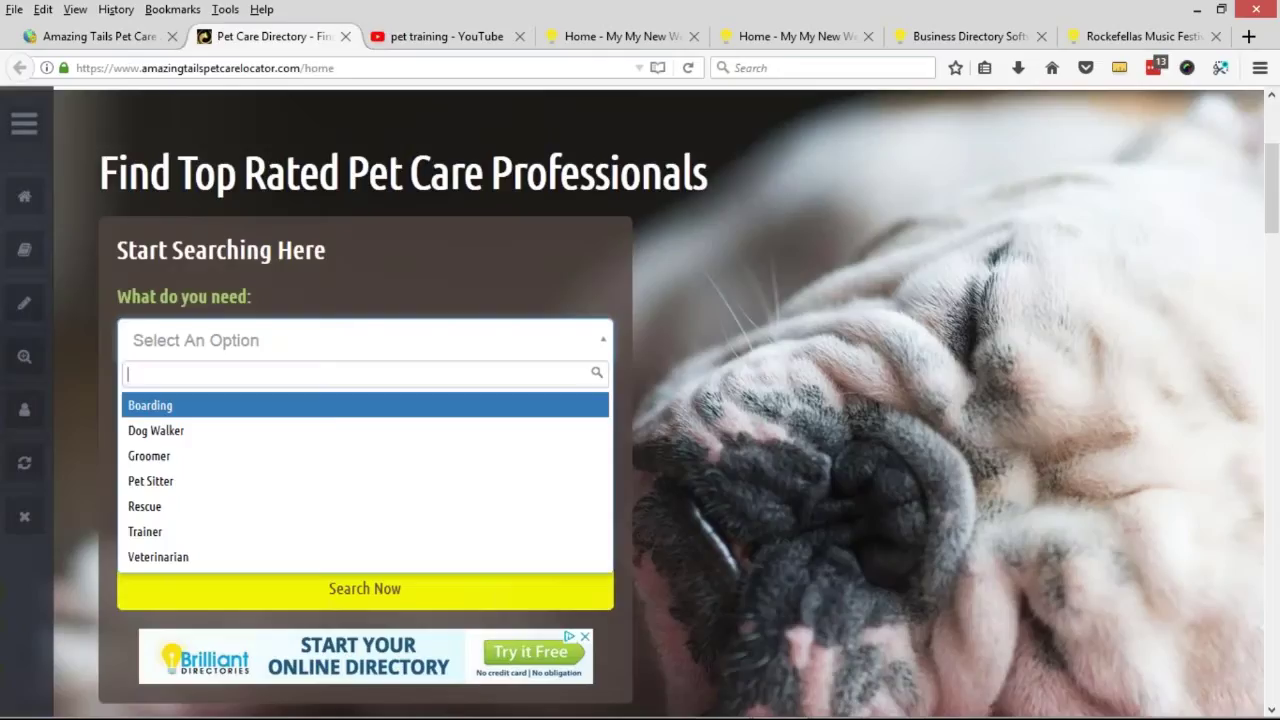
click(613, 360)
scroll(766, 380, up, 3)
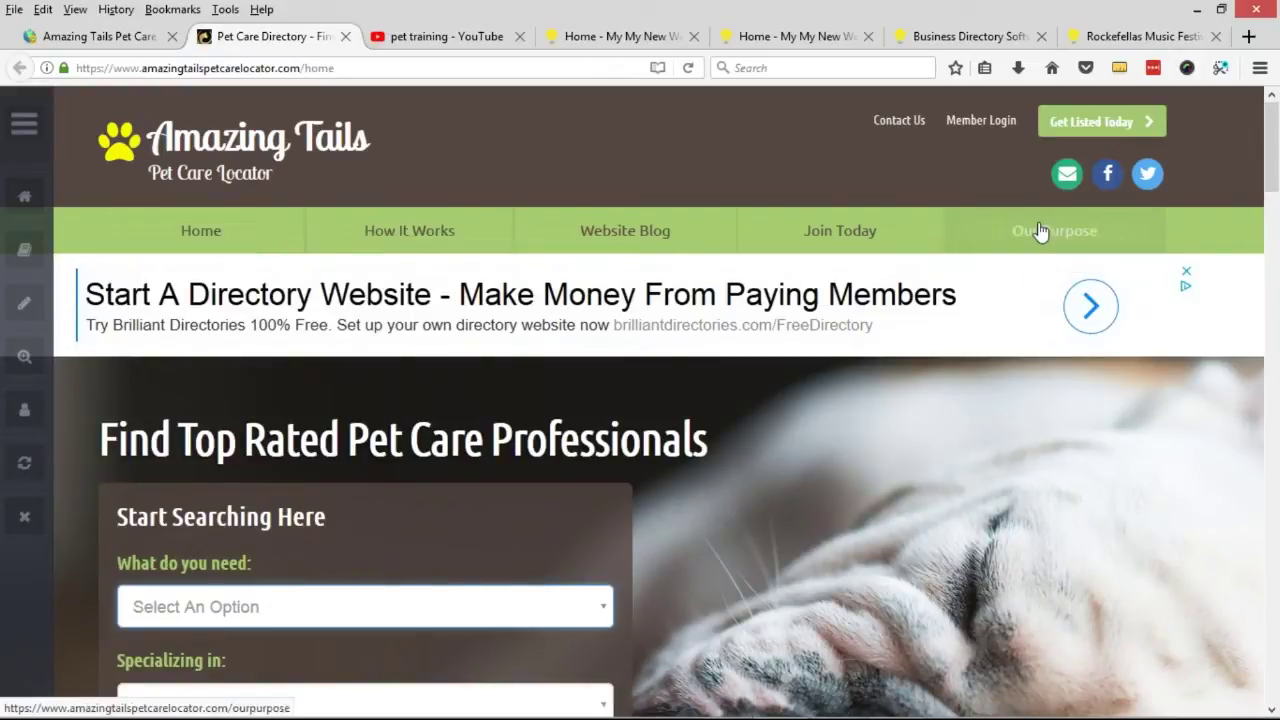
Open the Header Main Menu for editing in the directory admin's Menu Manager, and open the post settings in a separate tab.
click(125, 45)
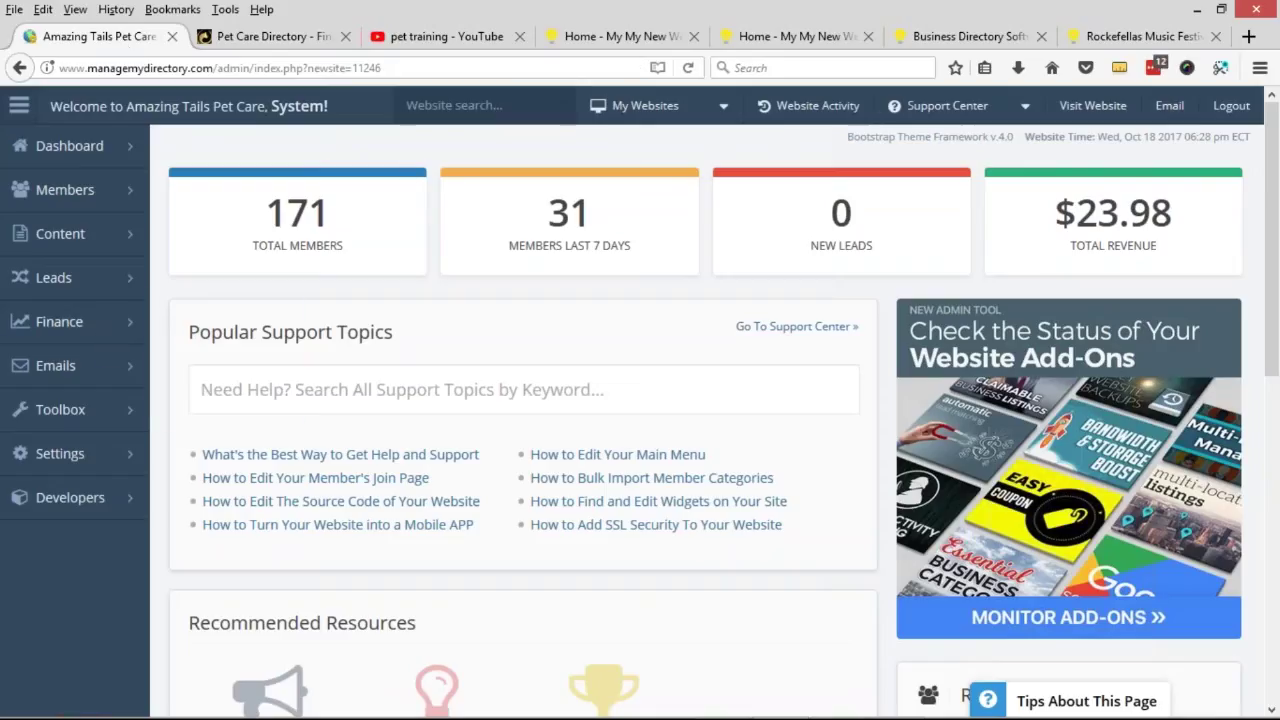
mouse_move(116, 411)
click(200, 466)
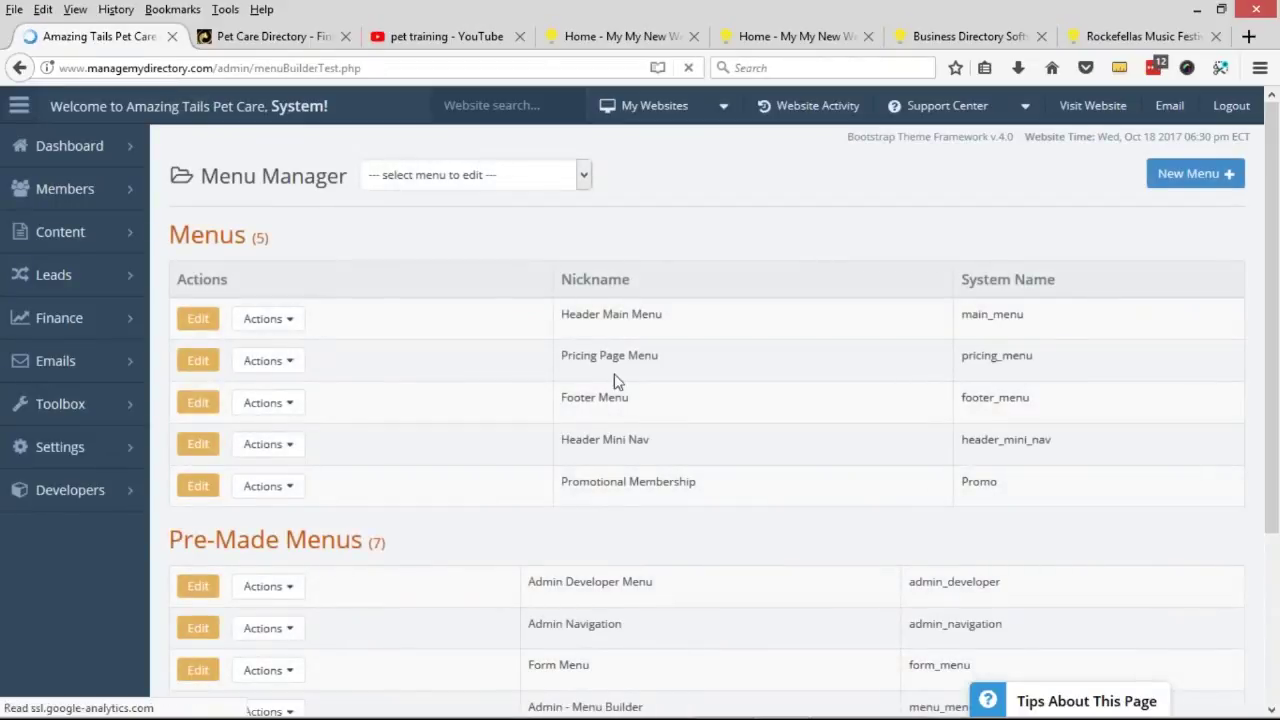
click(212, 320)
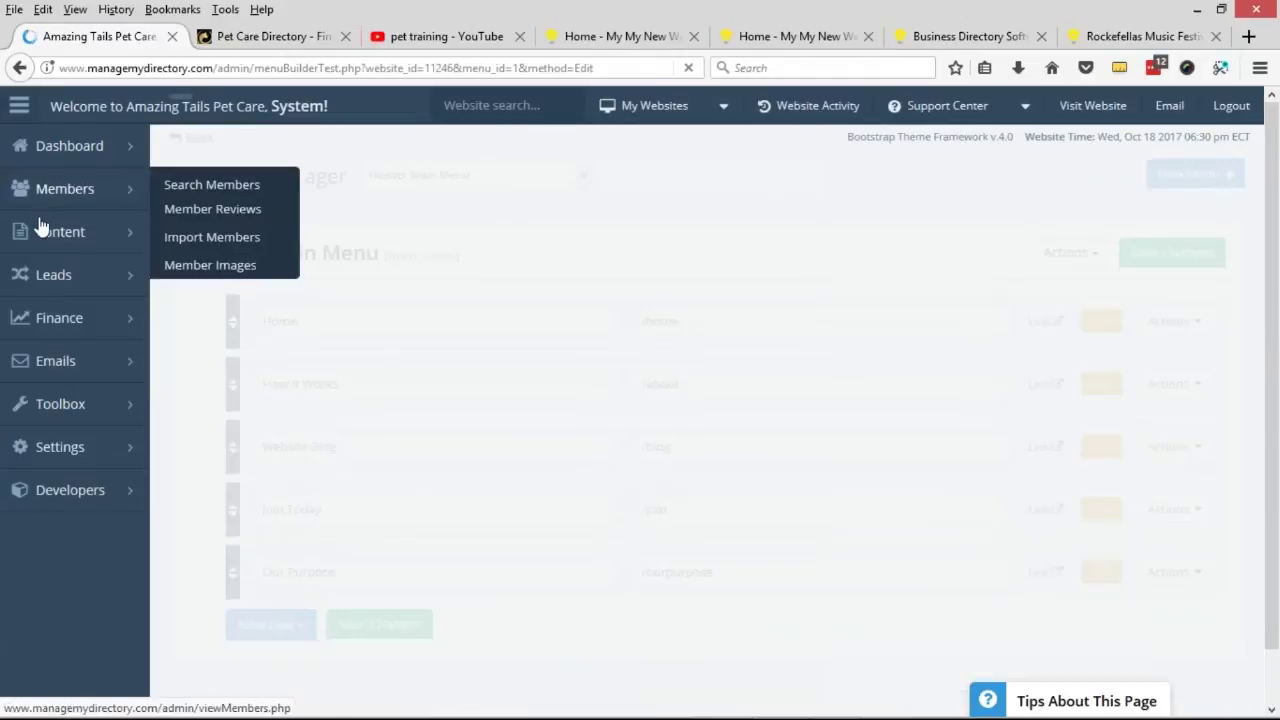
mouse_move(40, 231)
middle_click(204, 312)
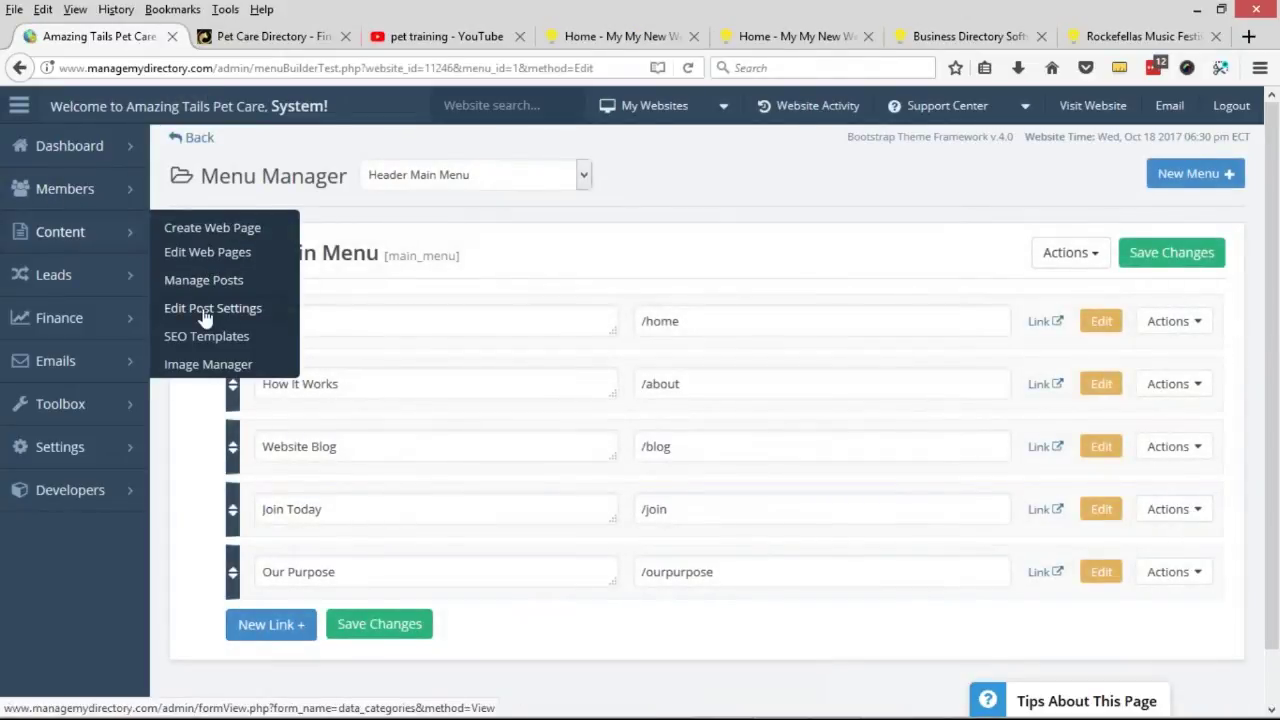
Add a new link named "Pet Videos" with the URL /videos to the Header Main Menu.
click(271, 625)
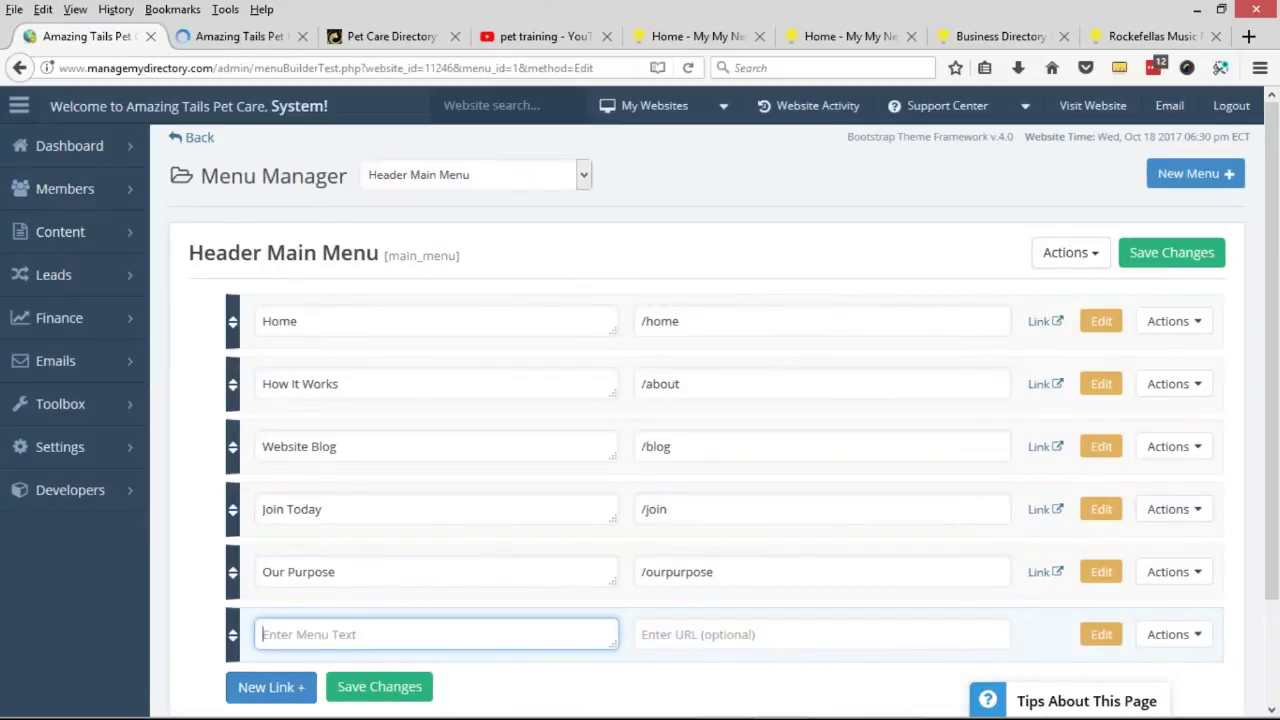
text(Pet Video)
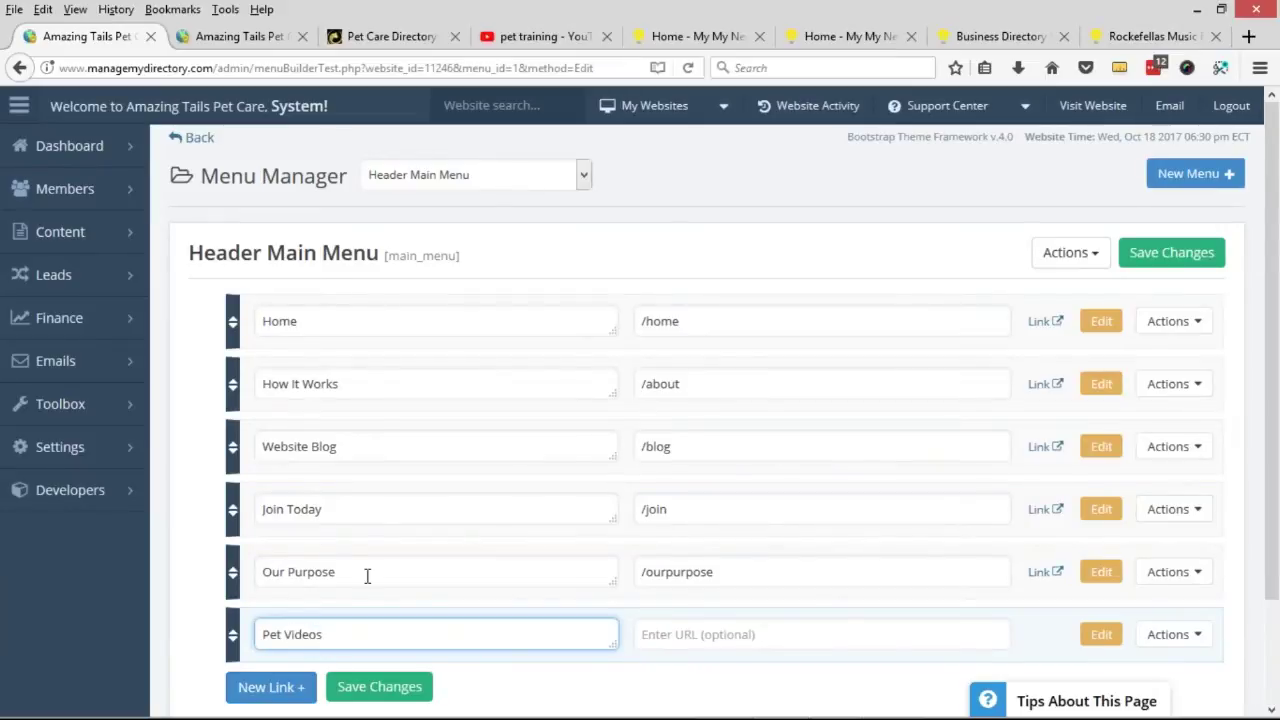
text(s)
scroll(417, 554, down, 2)
click(740, 546)
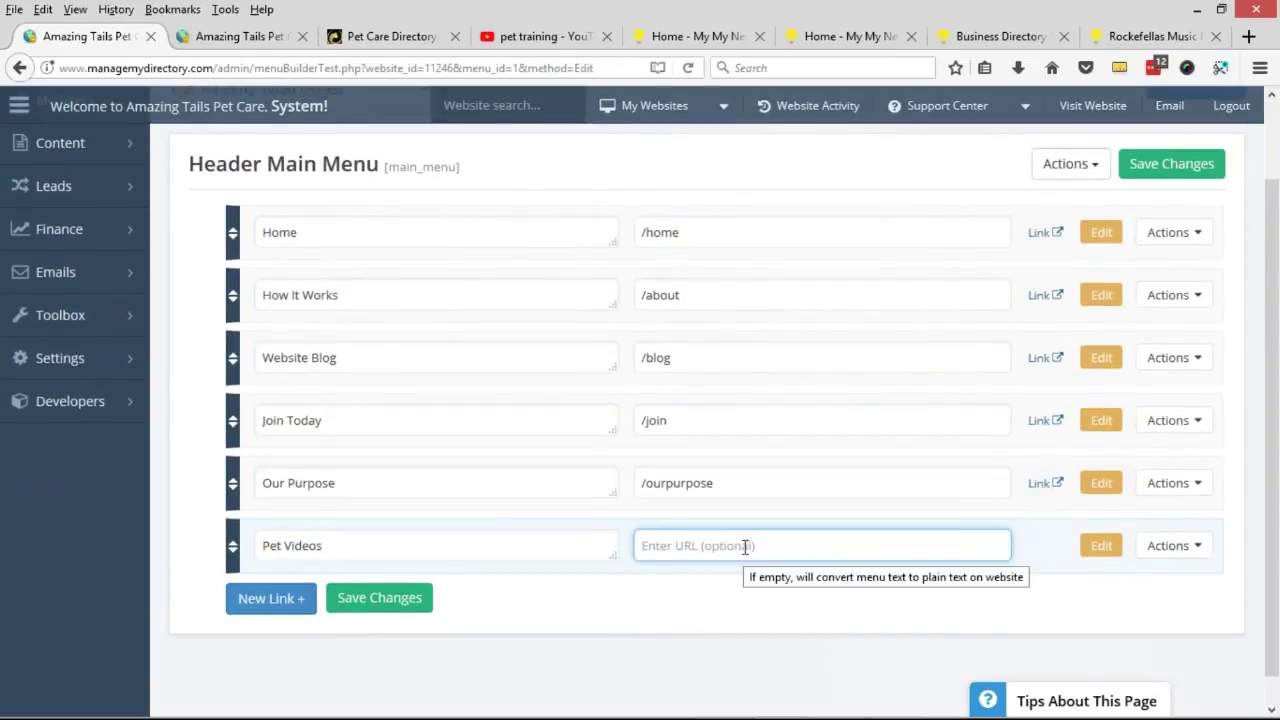
text(/videos)
Check the Video post type's URL permalink in the post settings and return to the menu editor.
key(ctrl+Tab)
key(ctrl+f)
text(vide)
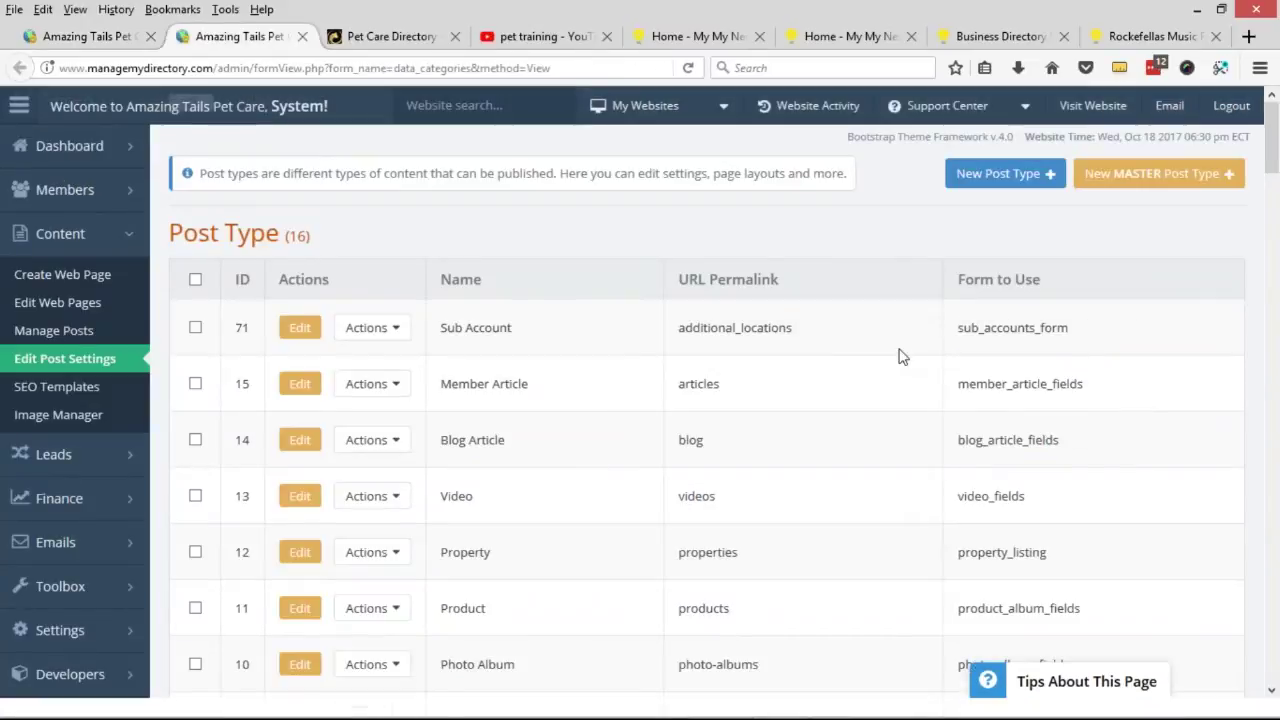
text(os)
key(ctrl+shift+Tab)
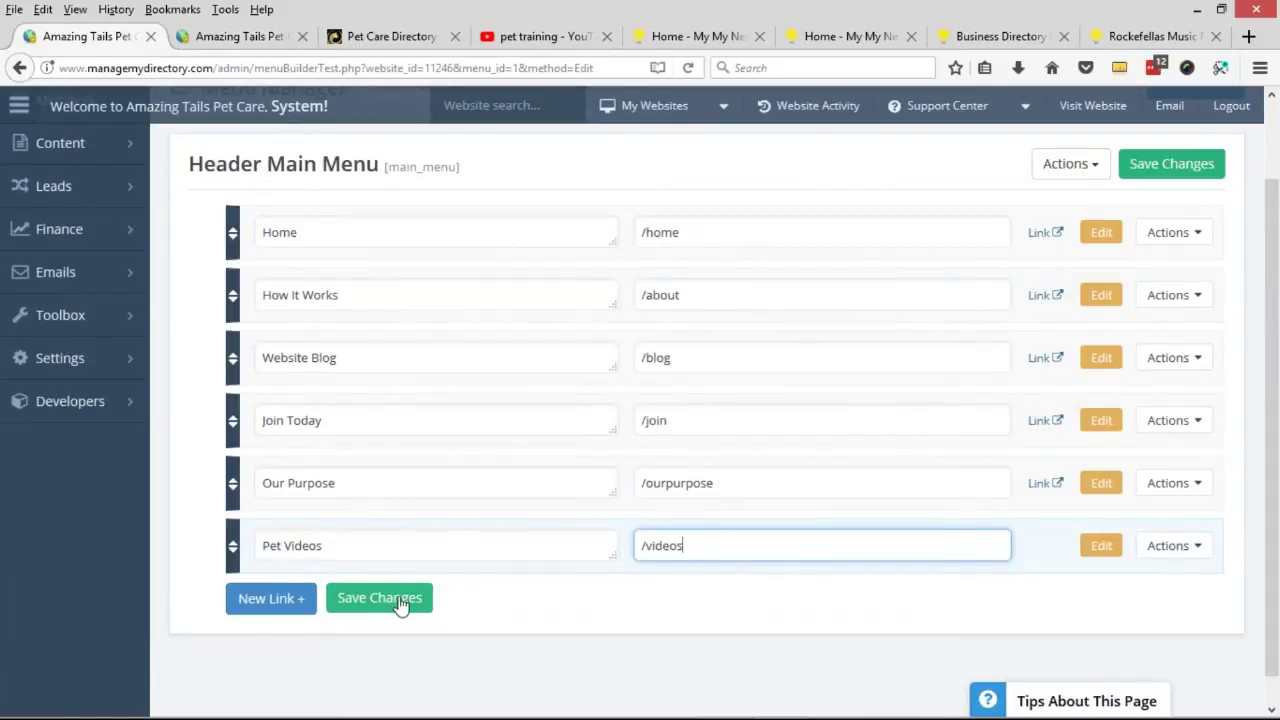
Add a "Training Videos" link with the URL / and nest it under Pet Videos.
click(275, 610)
text(Training)
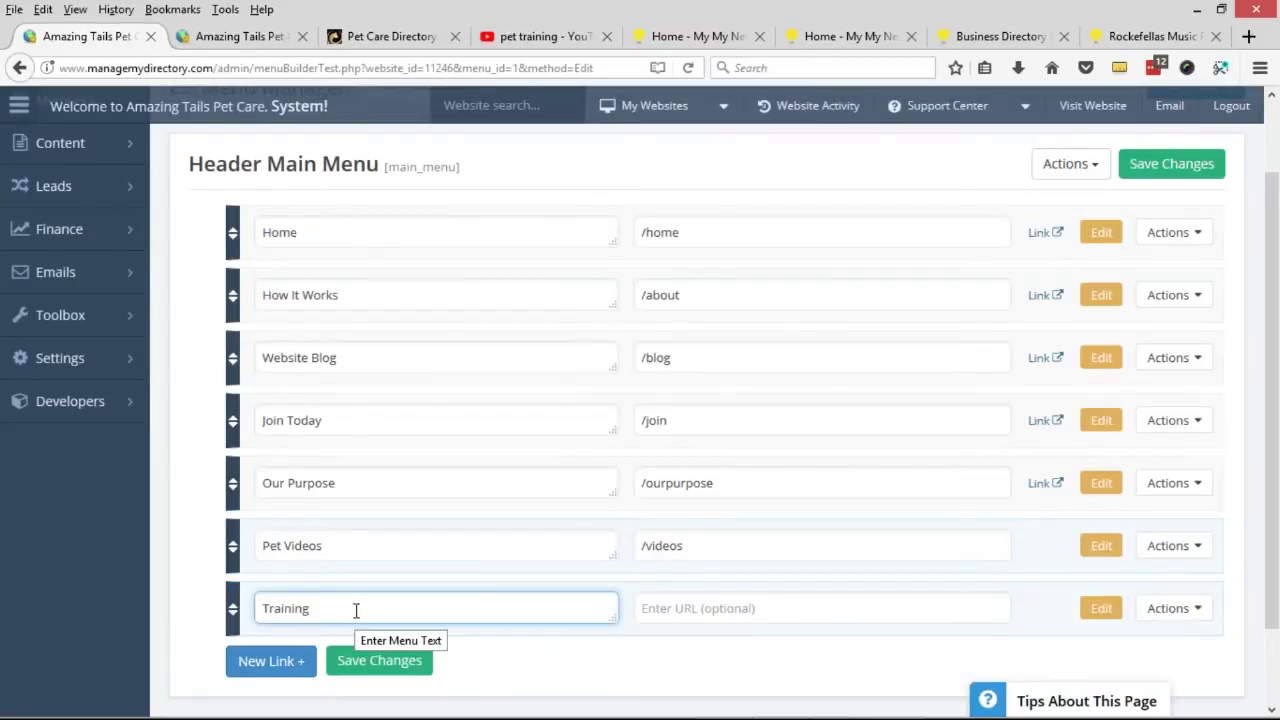
text( Videos)
key(Tab)
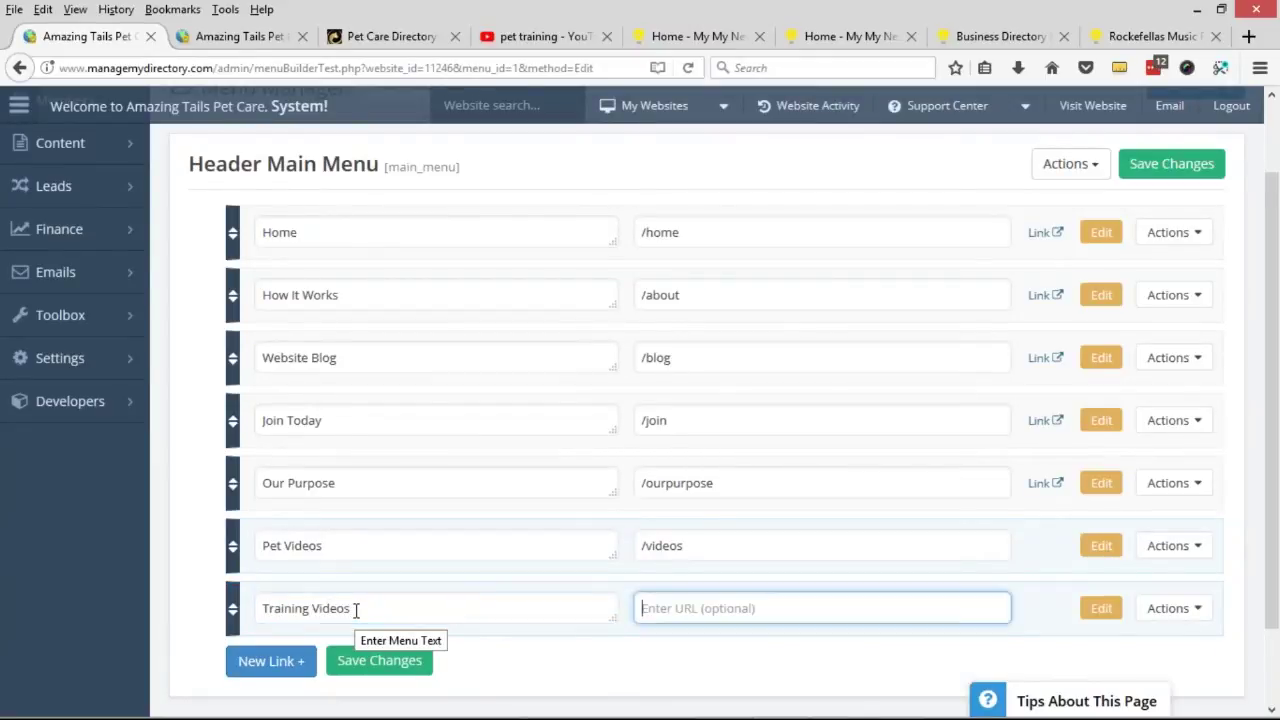
text(/)
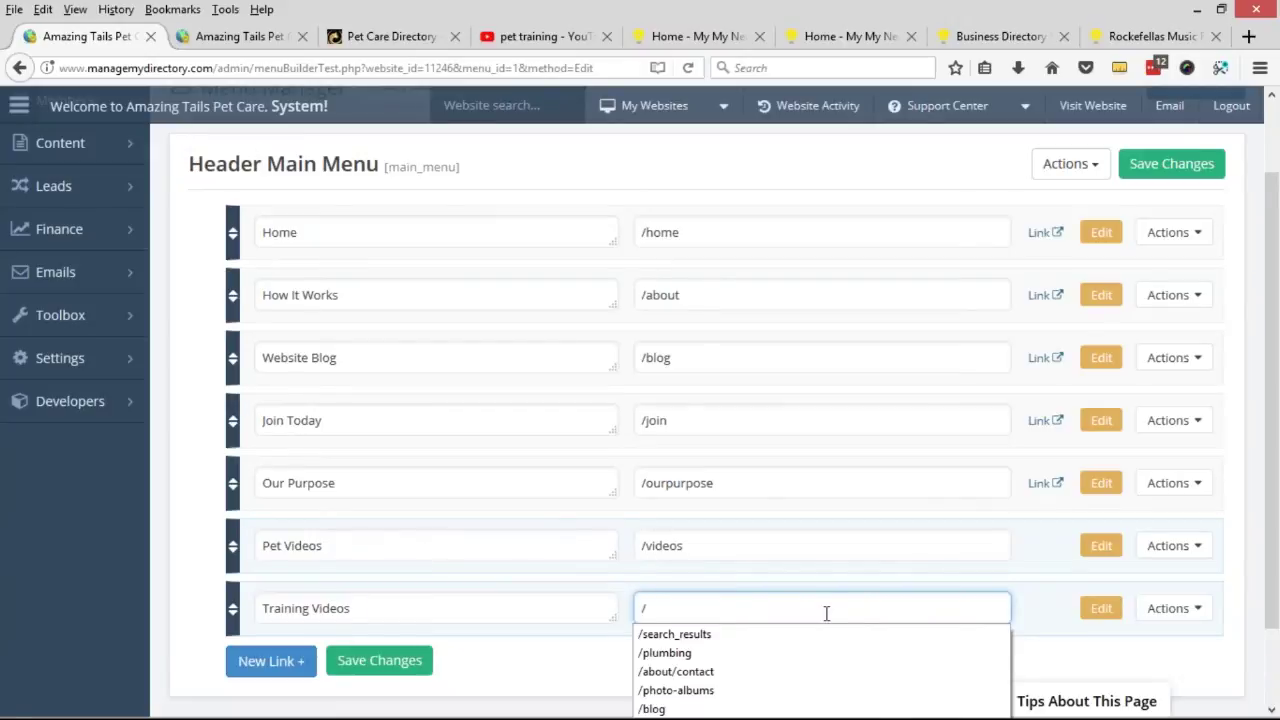
drag(232, 618, 280, 612)
Add a "Grooming" link and nest it under Pet Videos as a second sub-link.
scroll(270, 578, down, 2)
click(270, 572)
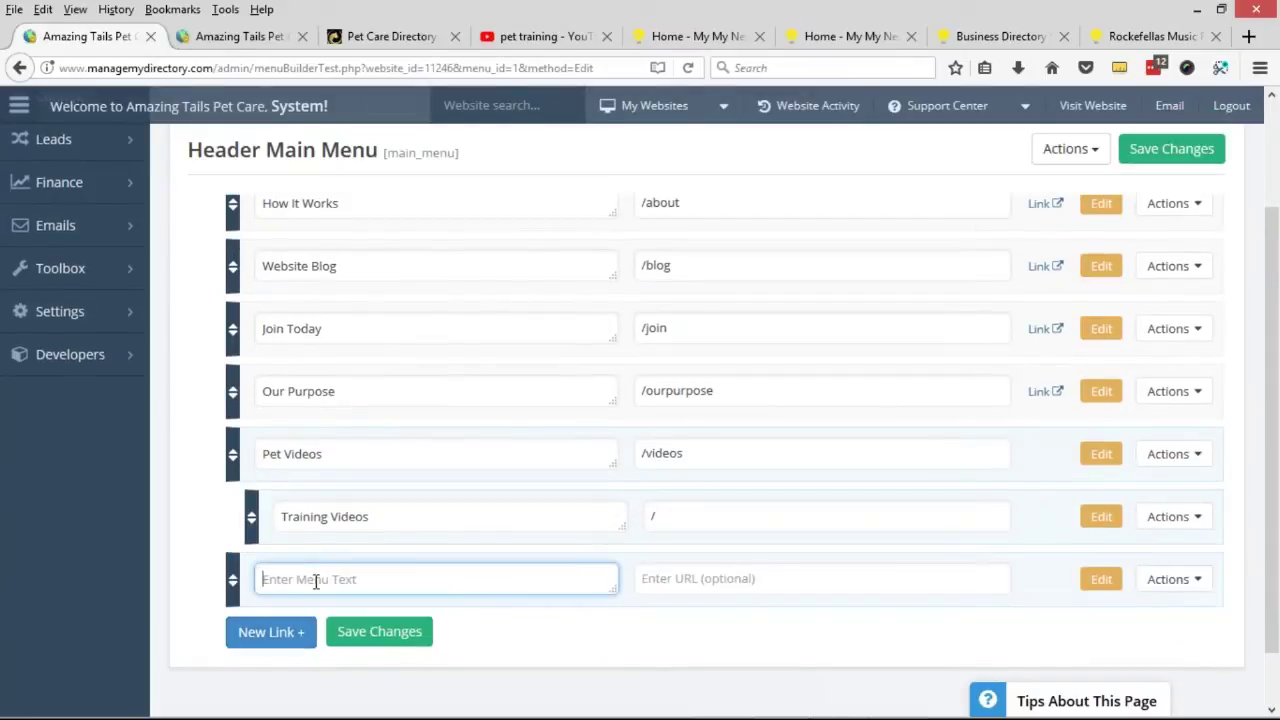
text(Grooming)
drag(232, 579, 251, 579)
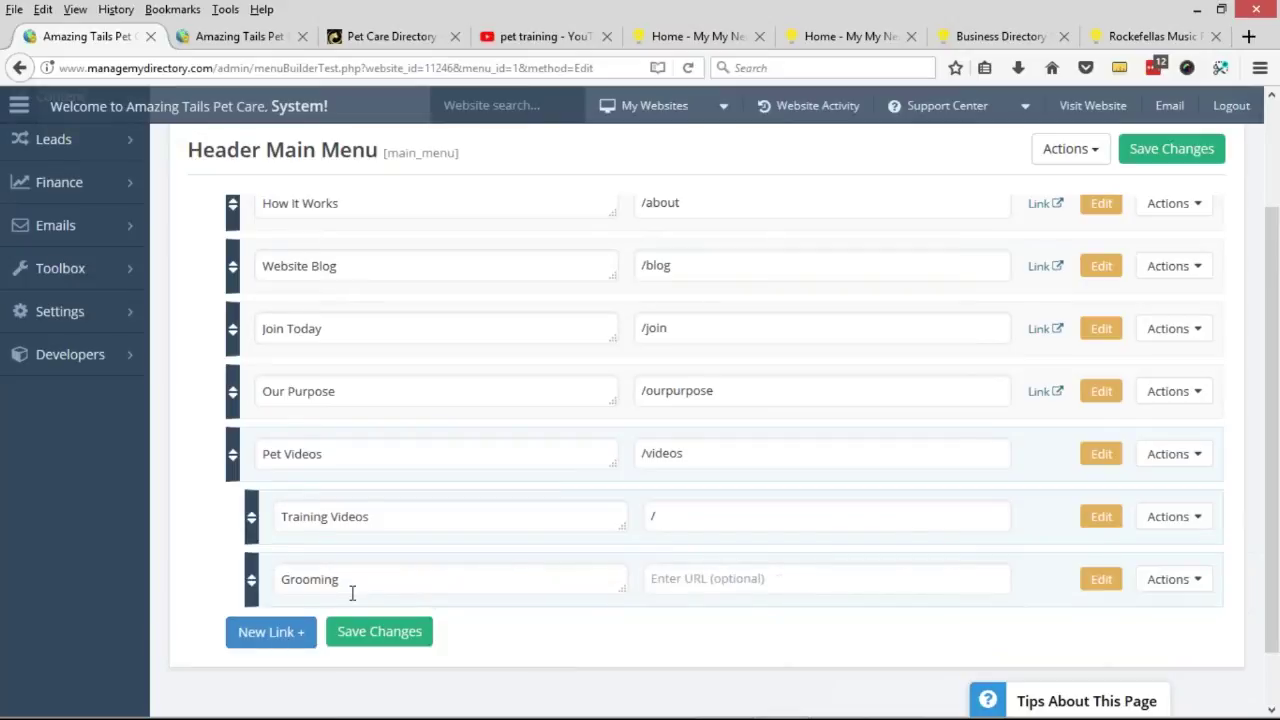
Review the service categories offered in the directory's home page search, and return to the menu editor.
click(392, 34)
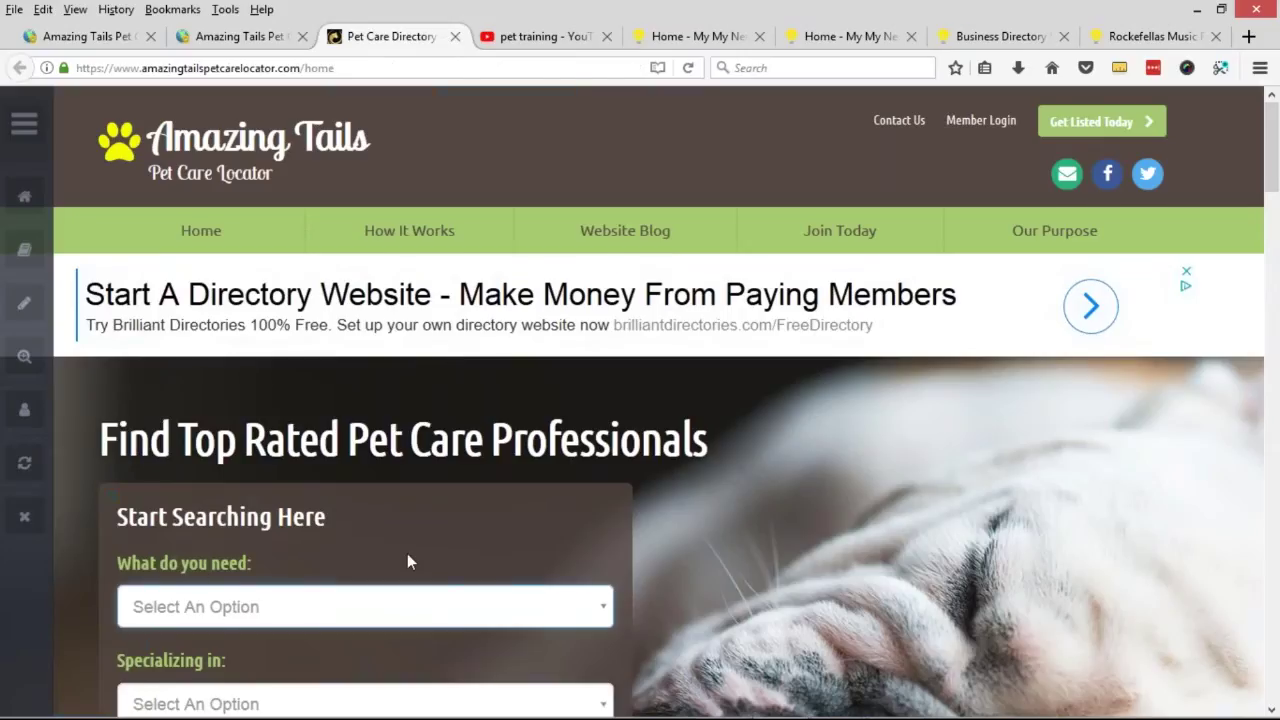
scroll(407, 562, down, 3)
click(370, 429)
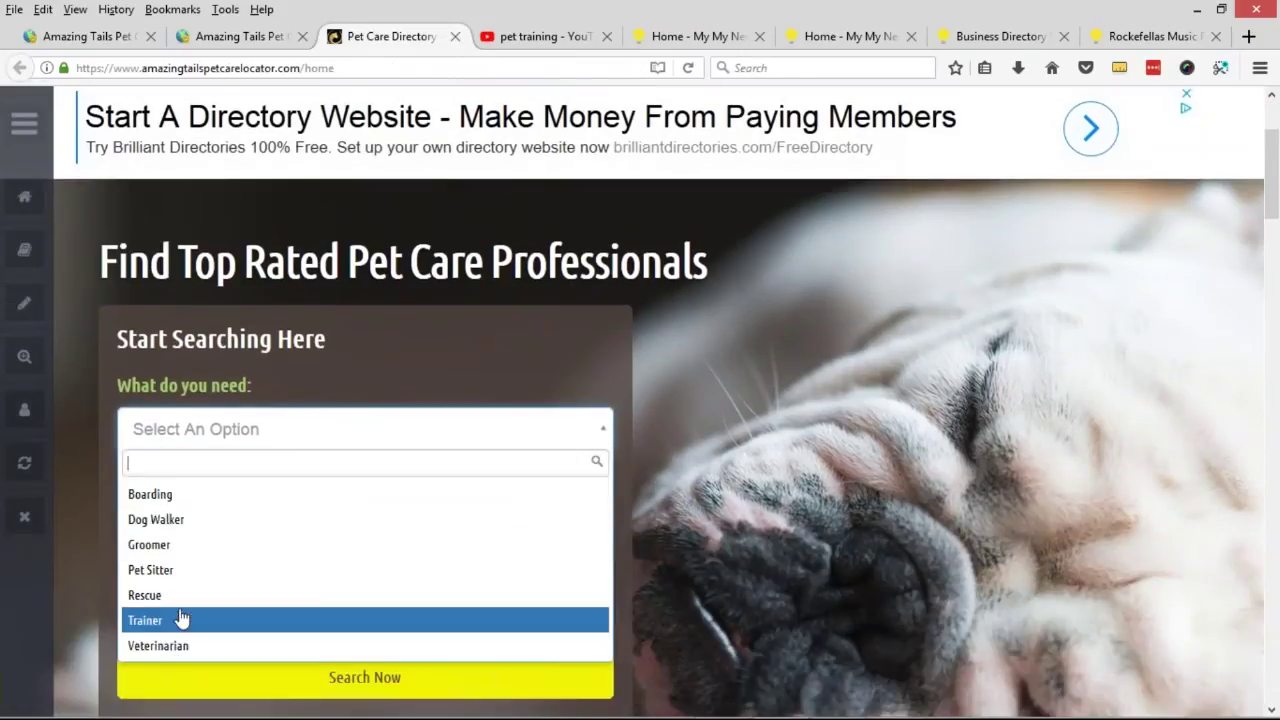
click(88, 36)
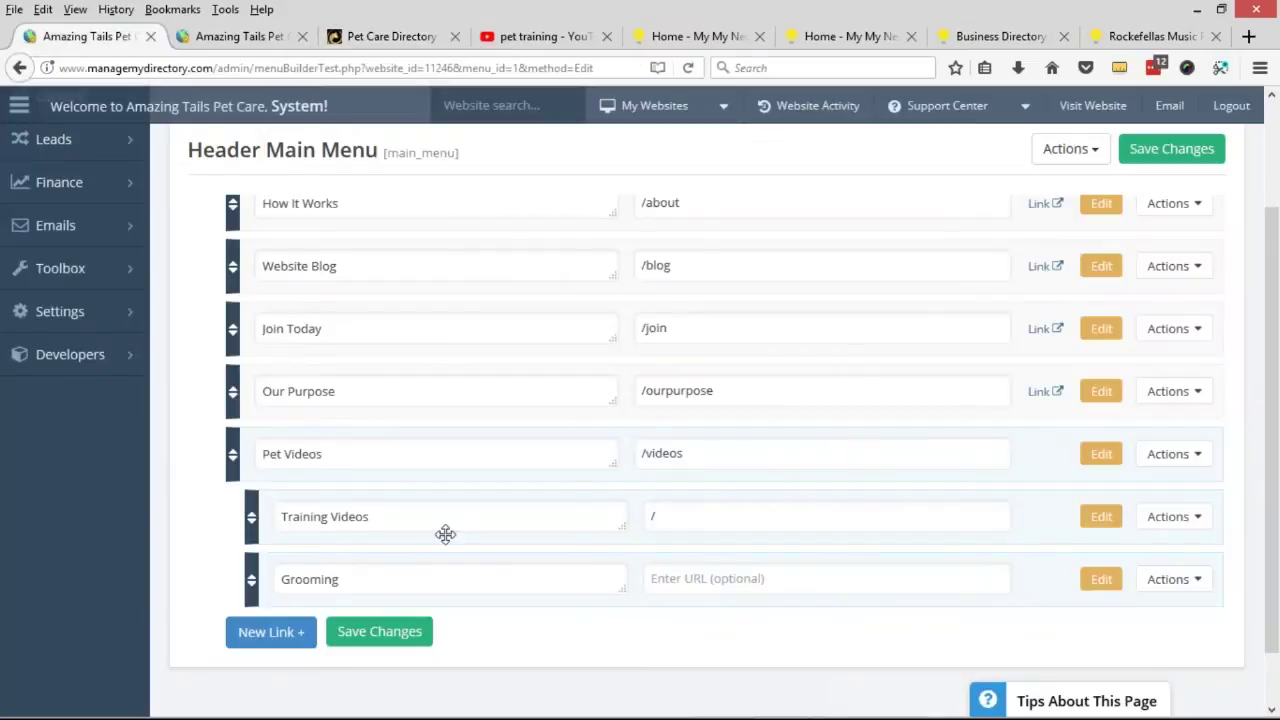
Delete the Training Videos and Grooming sub-links from the Header Main Menu.
click(1175, 516)
click(1148, 549)
scroll(700, 450, down, 3)
click(1171, 517)
click(1110, 544)
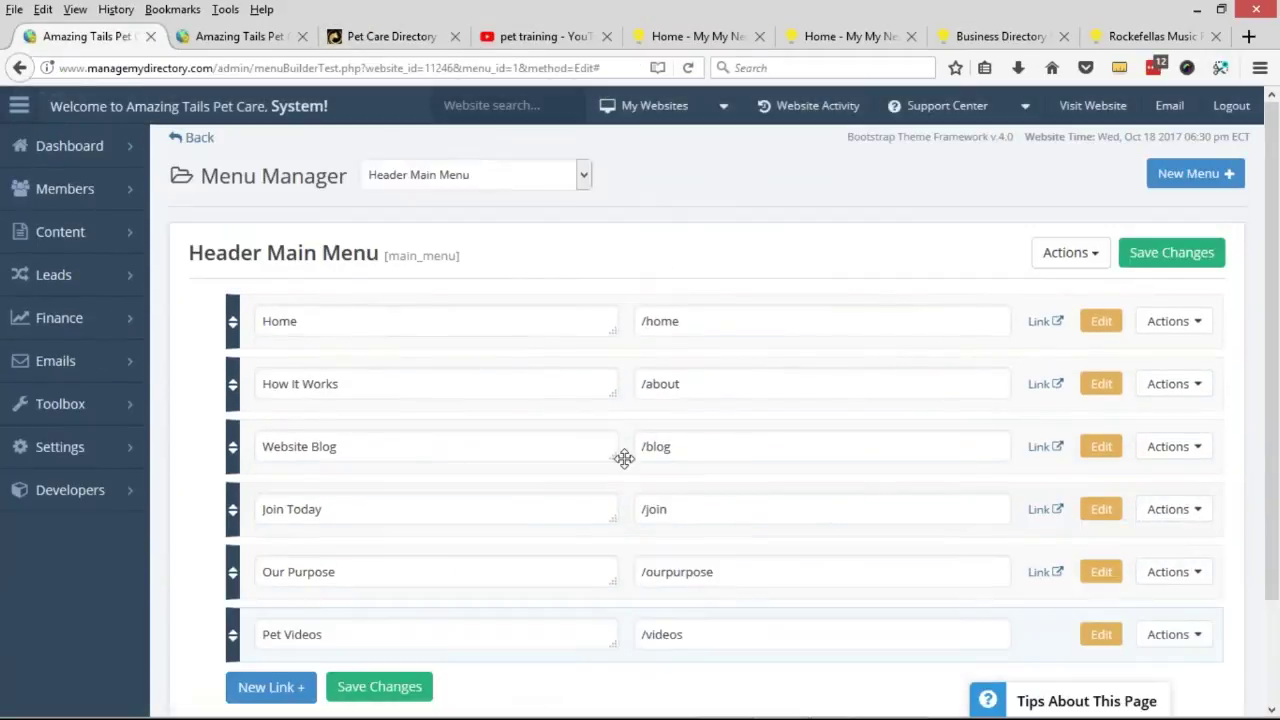
Save the Header Main Menu and move the Pet Videos link directly below How It Works.
scroll(624, 458, down, 2)
click(380, 603)
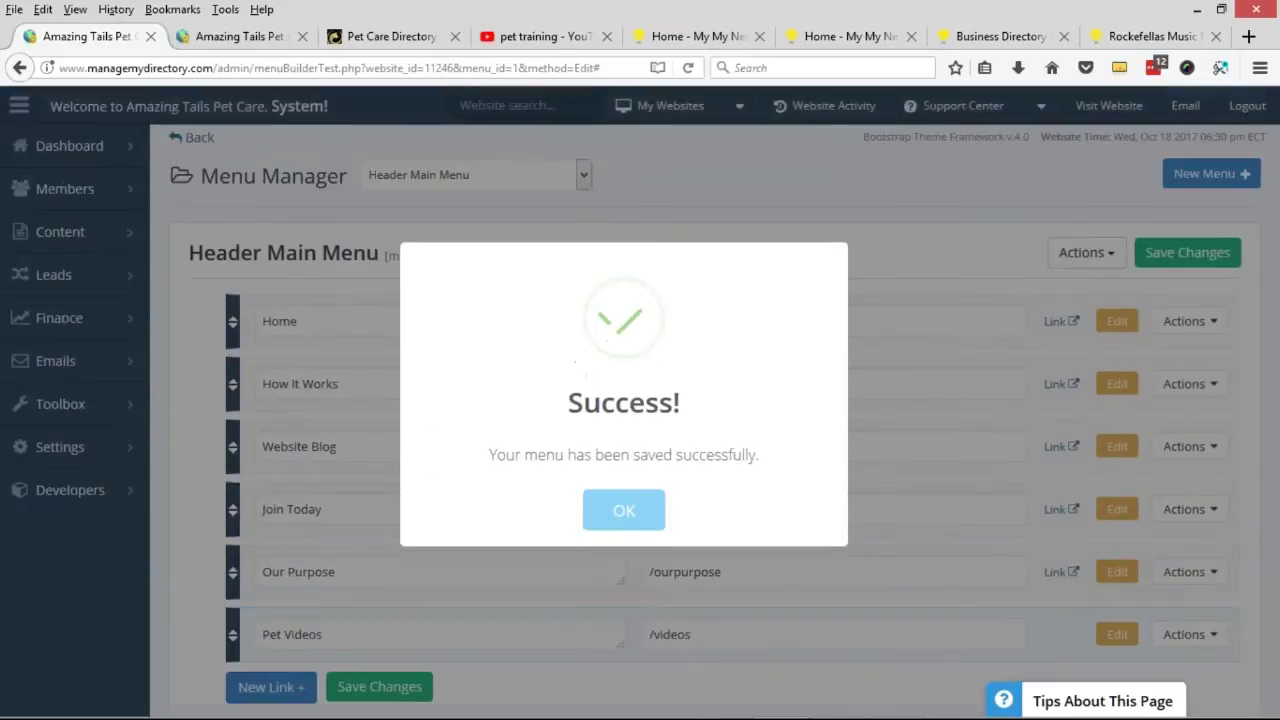
click(623, 509)
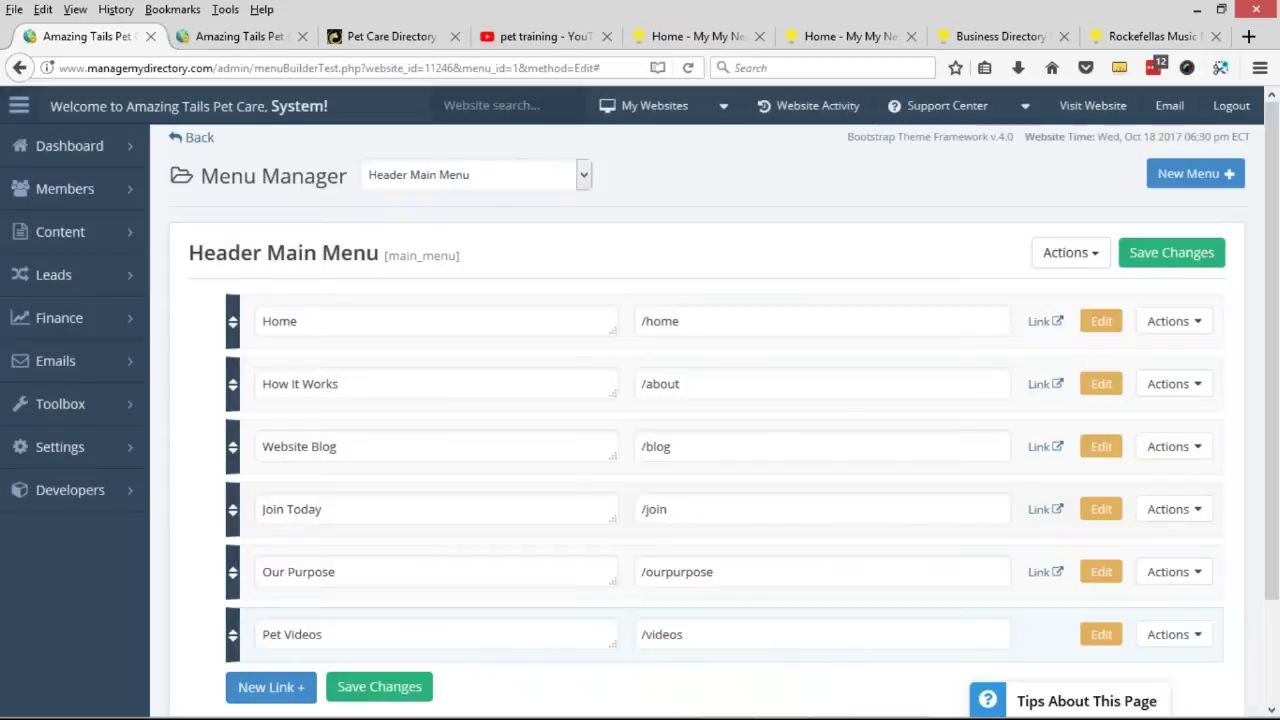
drag(232, 634, 231, 440)
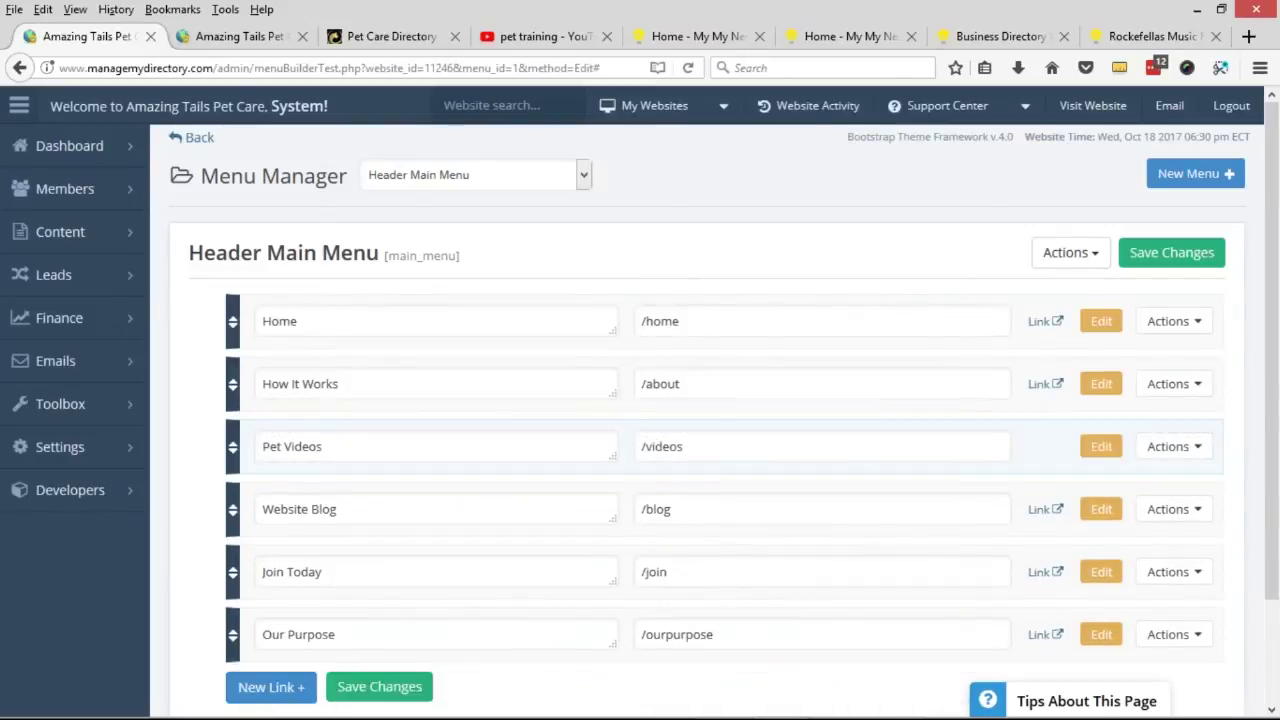
Rename the Website Blog link to "Tips for Pet Owners".
drag(349, 509, 258, 509)
text(Tips)
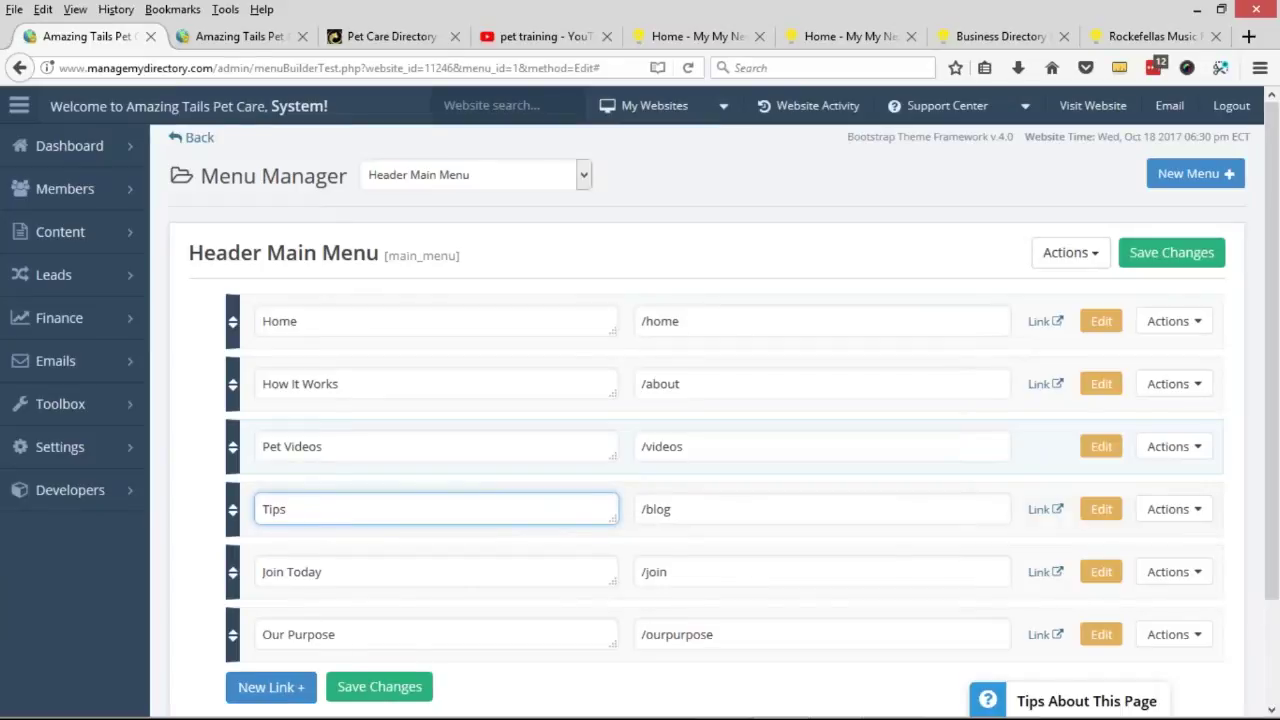
text( for pet owner)
key(BackSpace)
key(BackSpace)
key(BackSpace)
text(Owners)
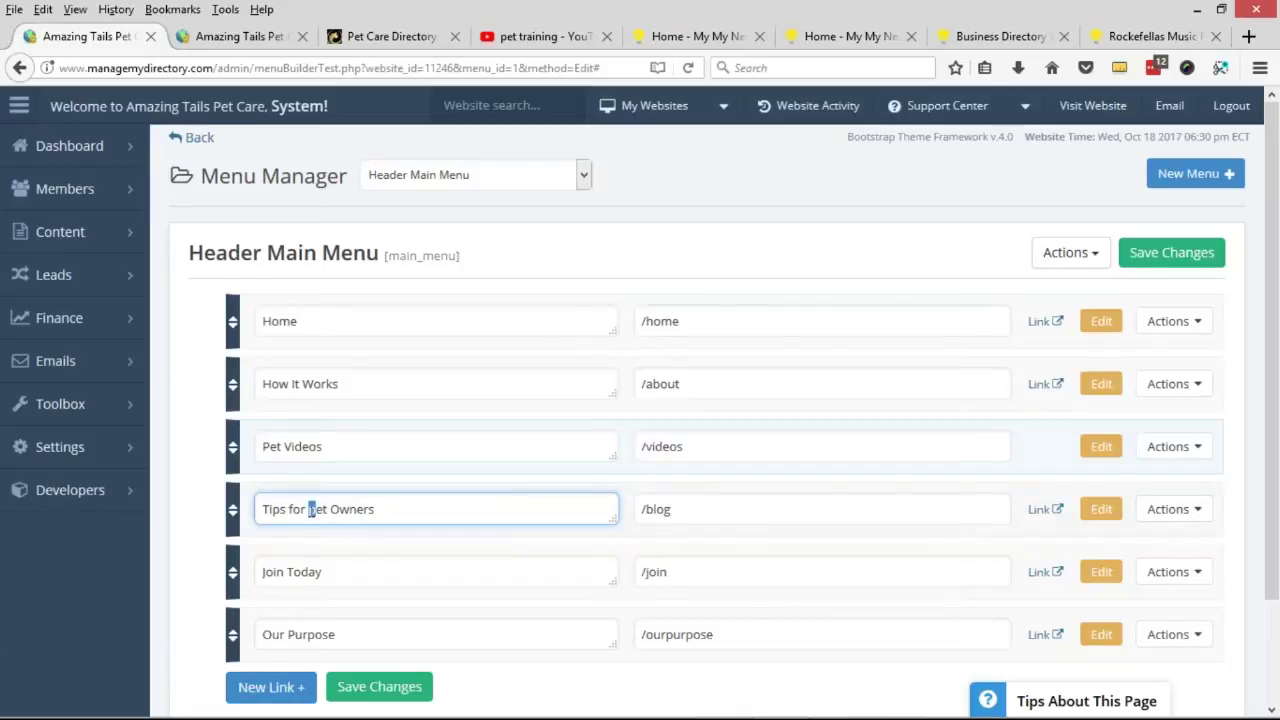
text(P)
Remove "Tips for" from the blog link's label so it reads "Pet Owners".
click(308, 509)
key(shift+Home)
key(BackSpace)
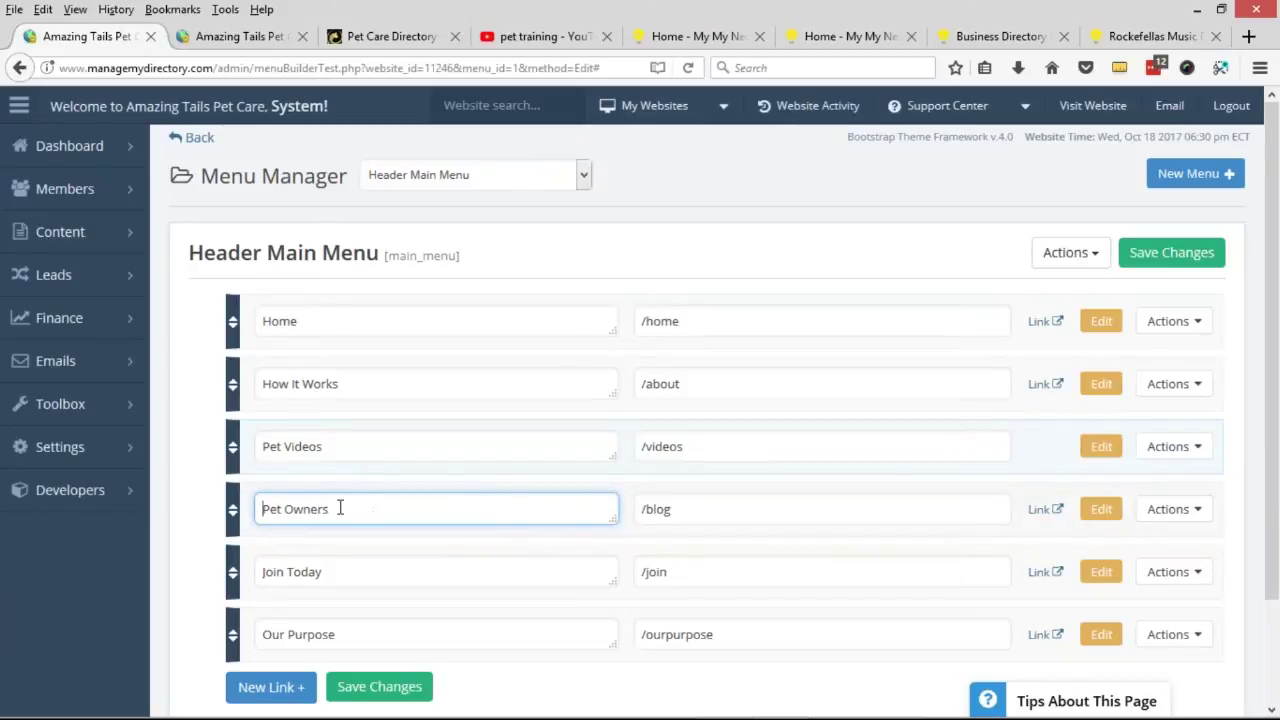
Change the blog link's label to "Pet Owner Tips", and replace that wording with "Tips for Owners".
click(363, 509)
text(Tips)
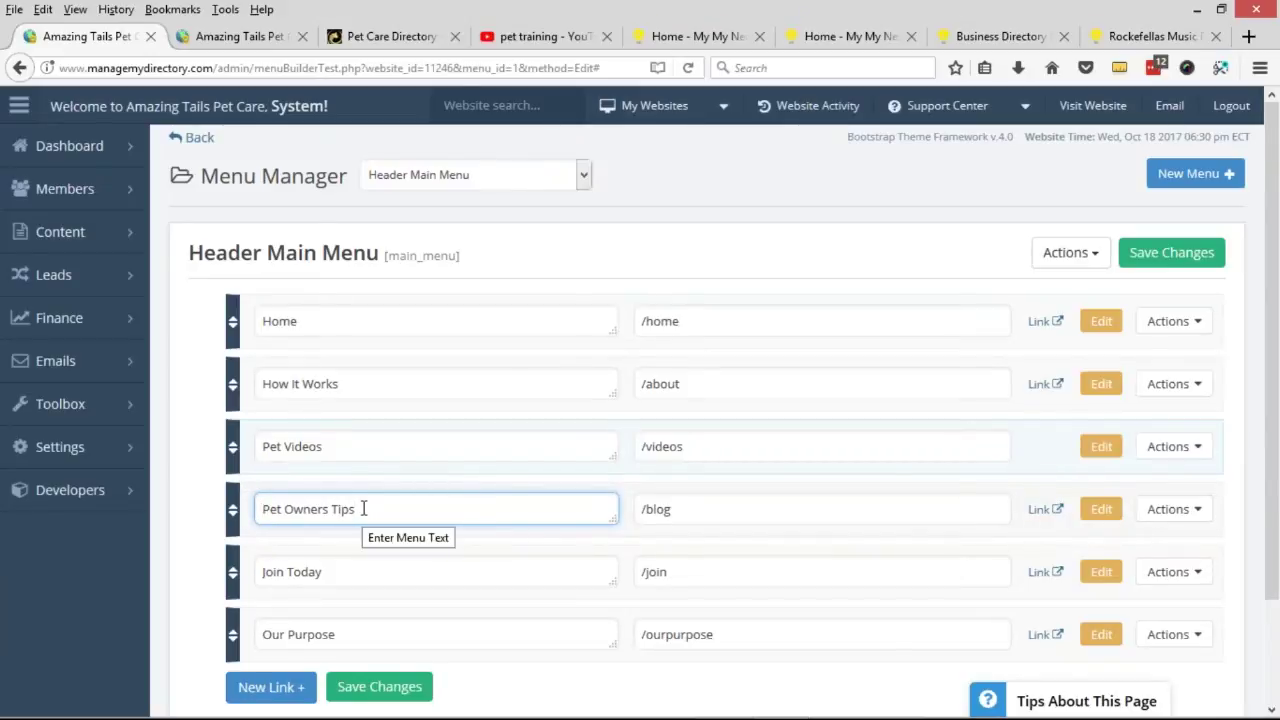
click(331, 509)
key(BackSpace)
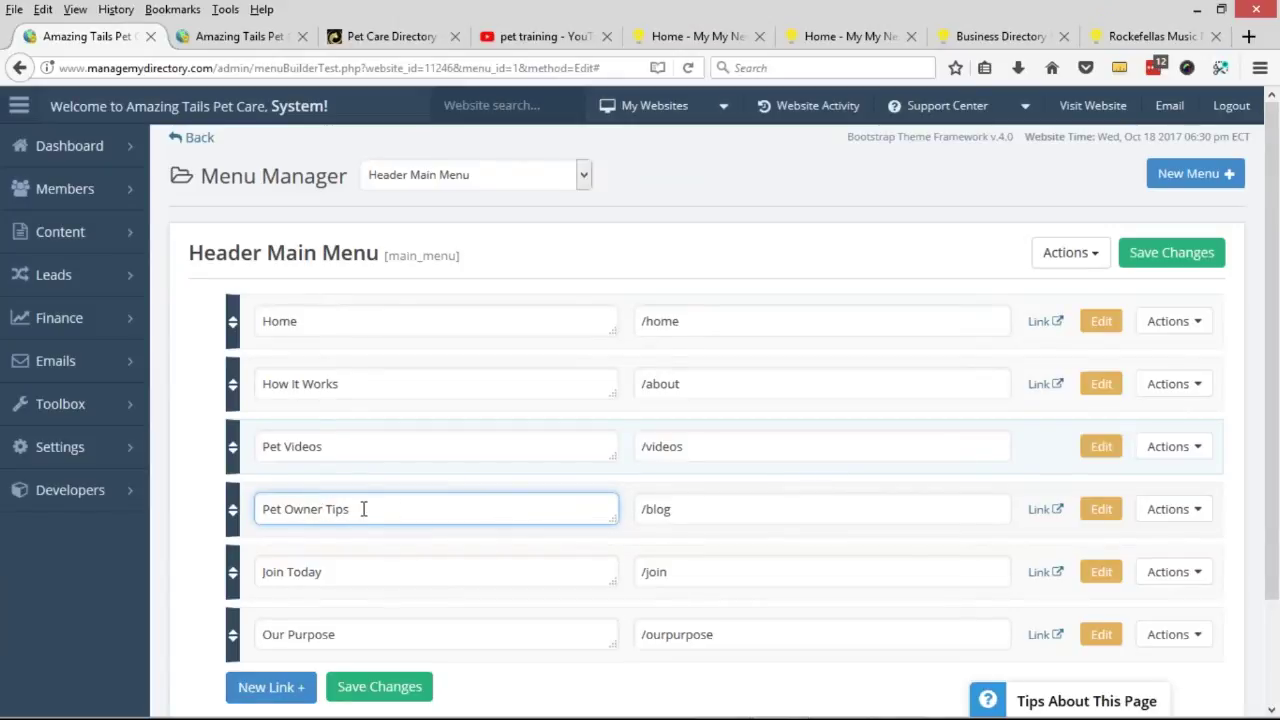
drag(374, 509, 194, 501)
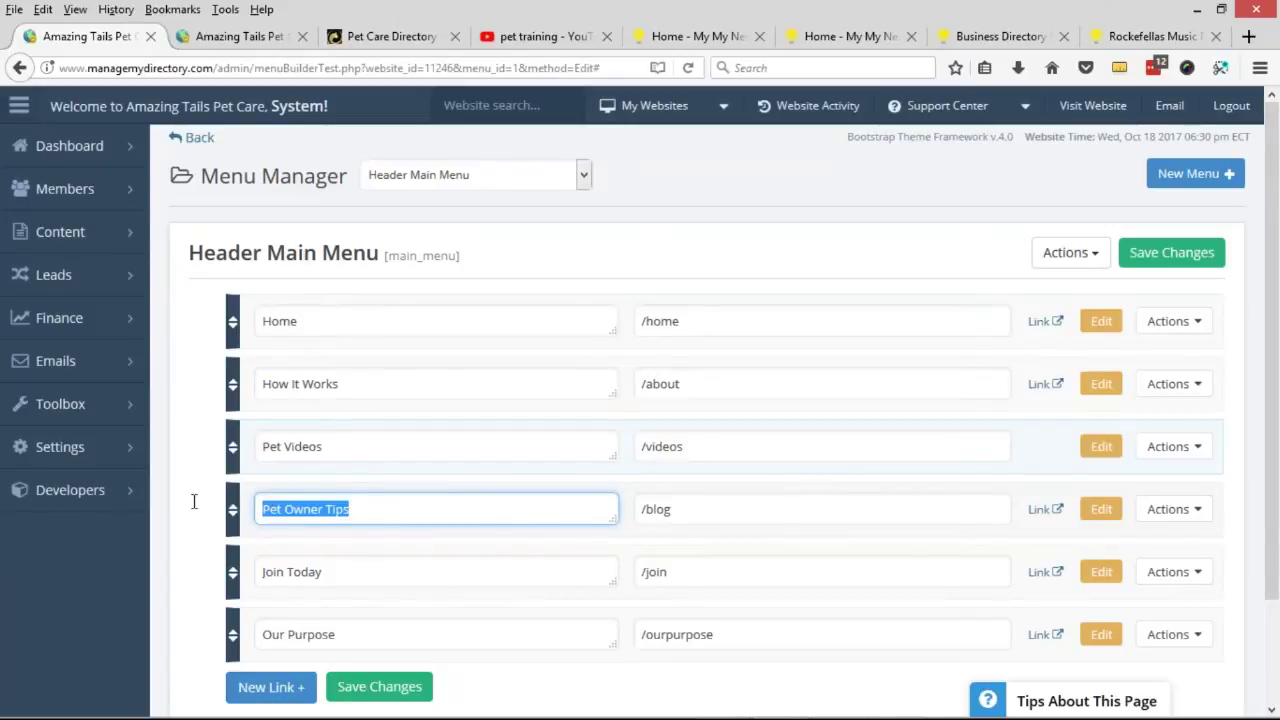
text(Tips for Owner)
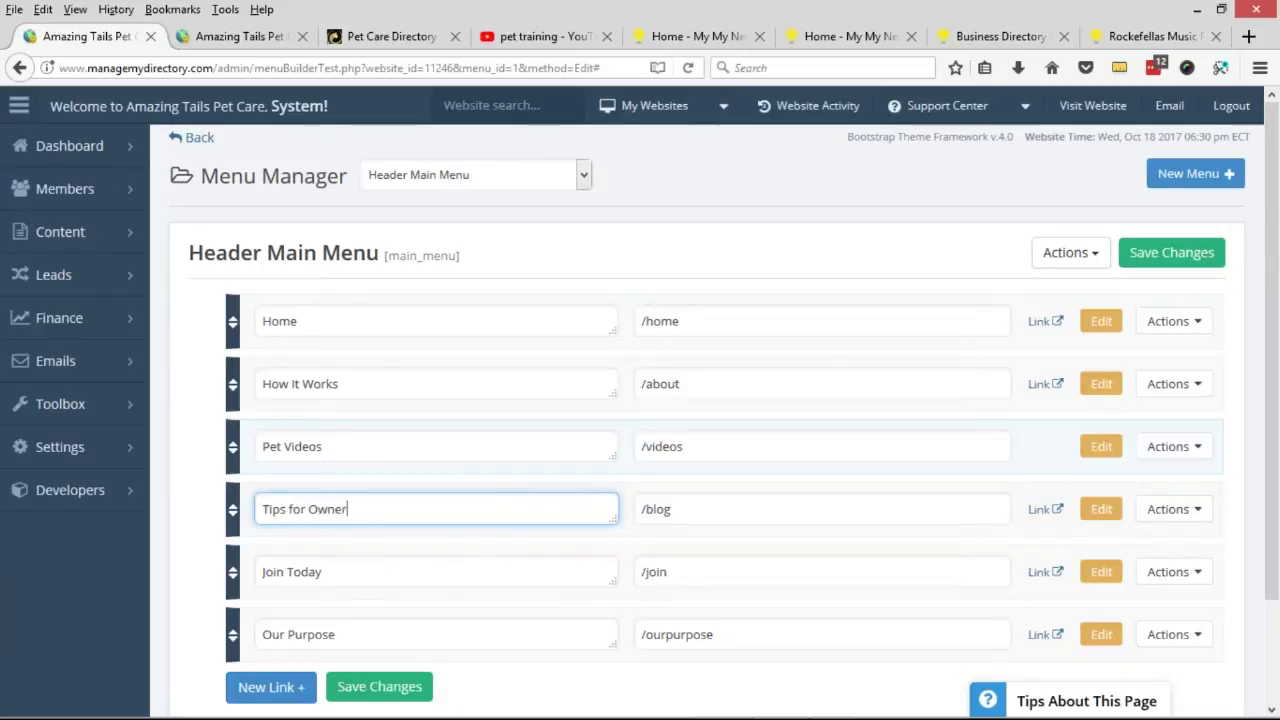
Check the public site's header and rename the blog link to "Pet Care Tips".
drag(383, 506, 226, 508)
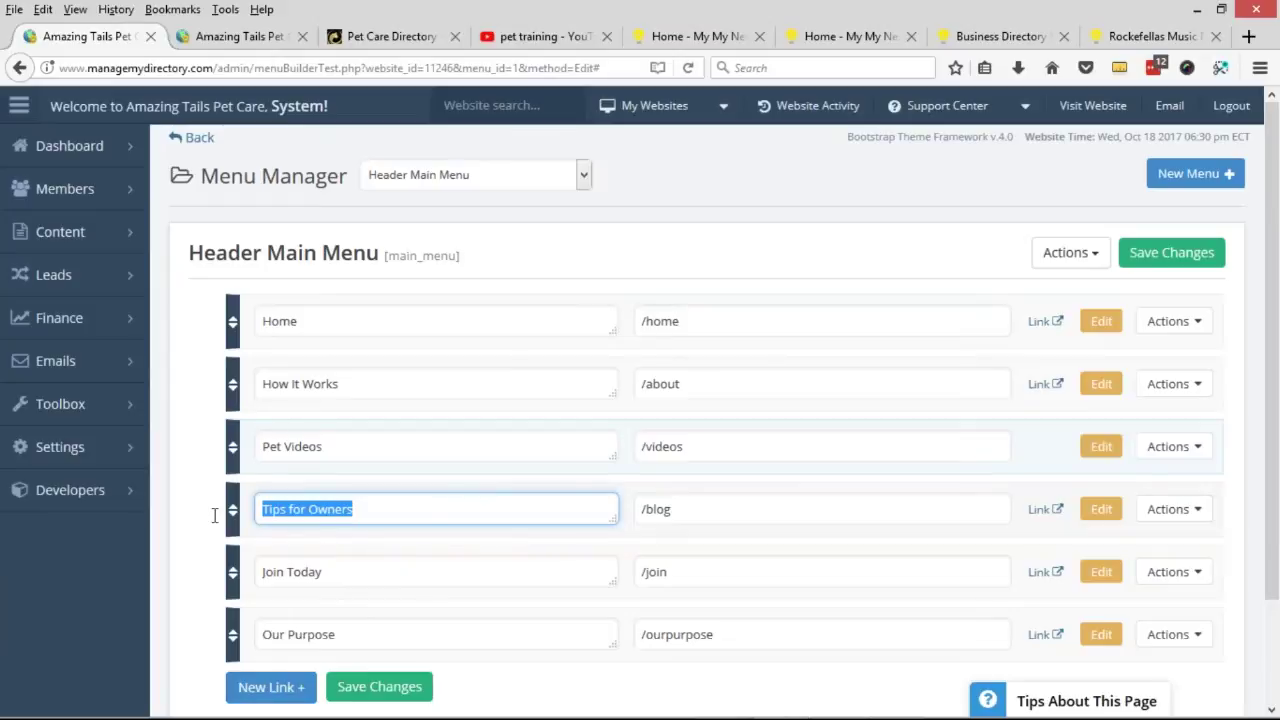
click(388, 36)
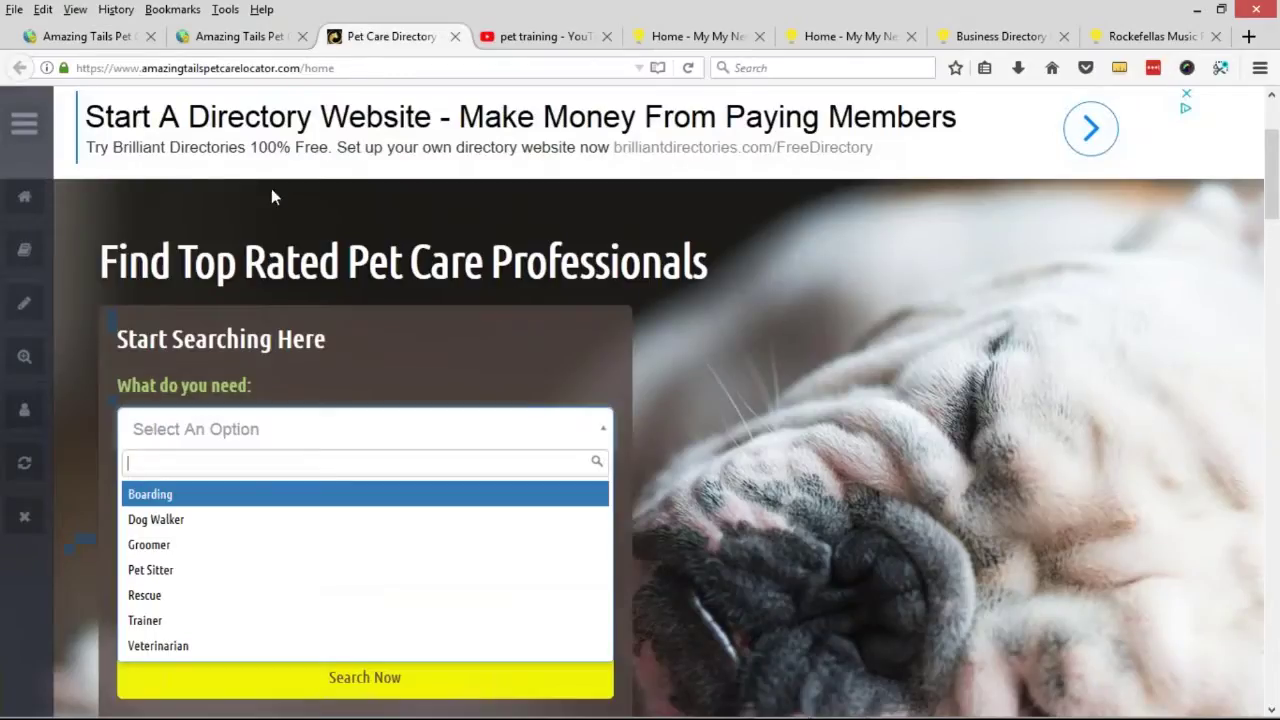
scroll(267, 198, up, 3)
click(140, 36)
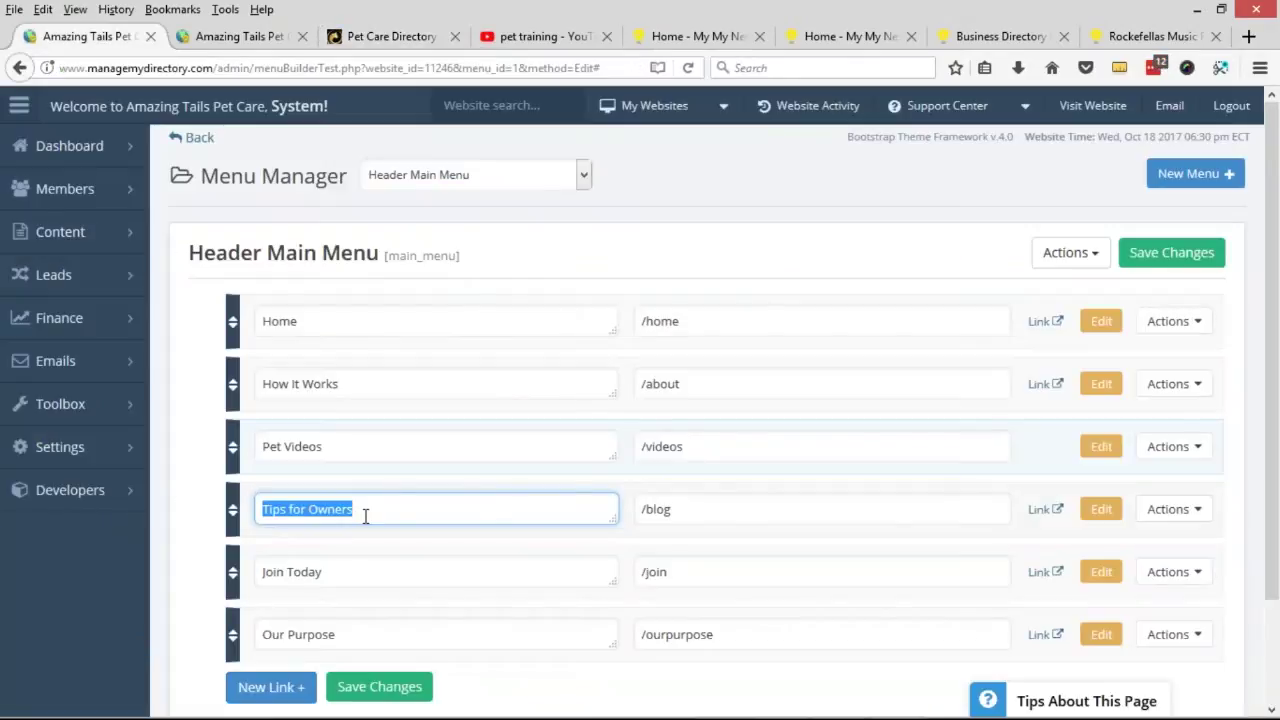
text(Pet Care Tips)
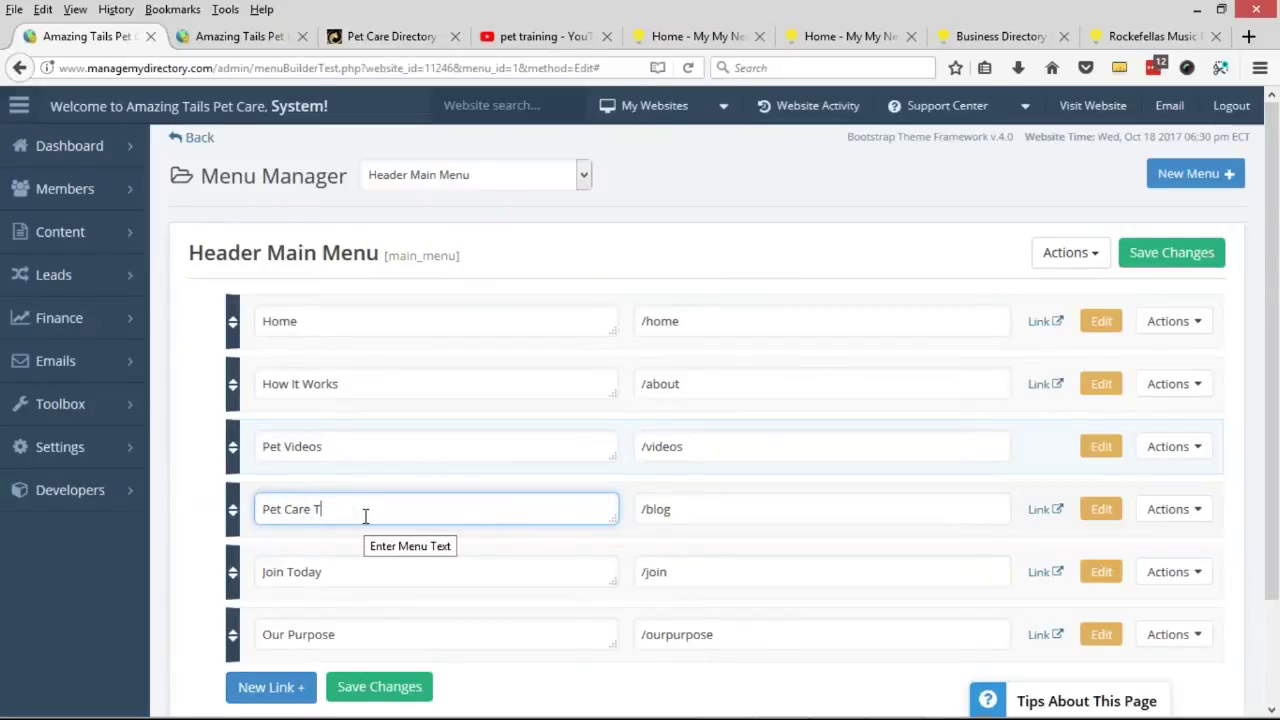
Rename the Pet Videos link to "Pet Care Videos" and save the Header Main Menu.
click(284, 447)
text(Care)
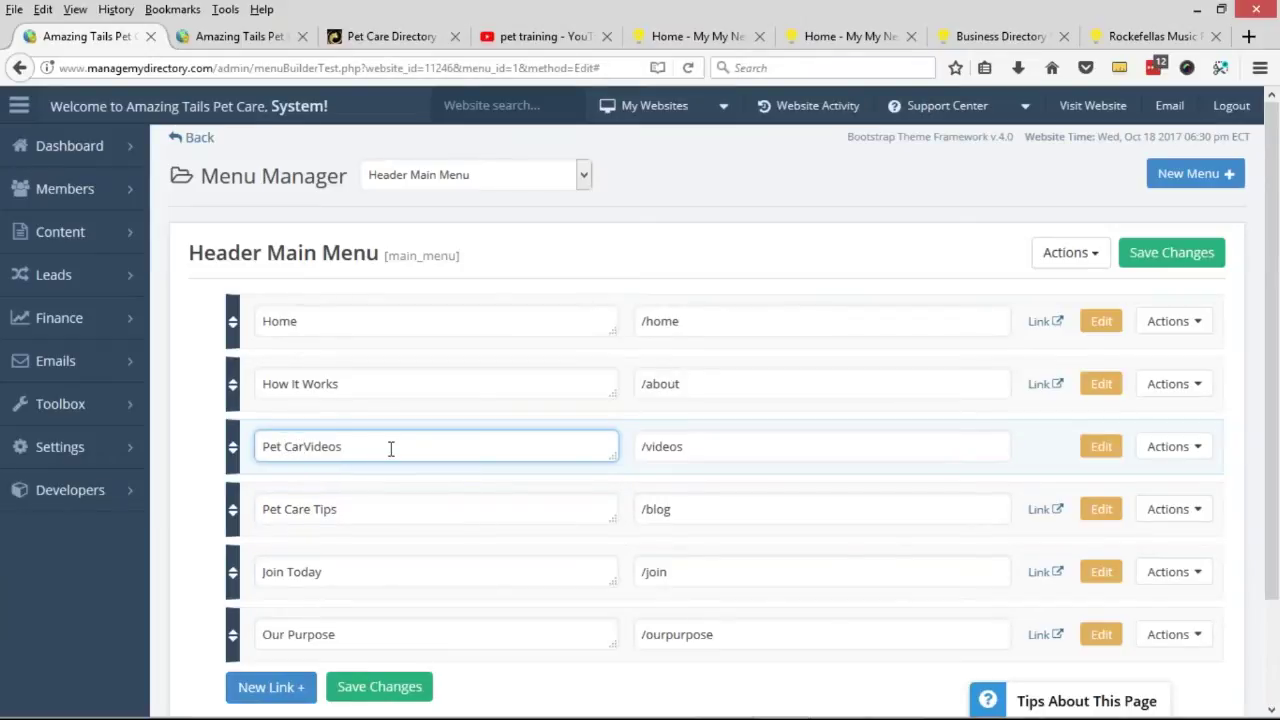
click(379, 686)
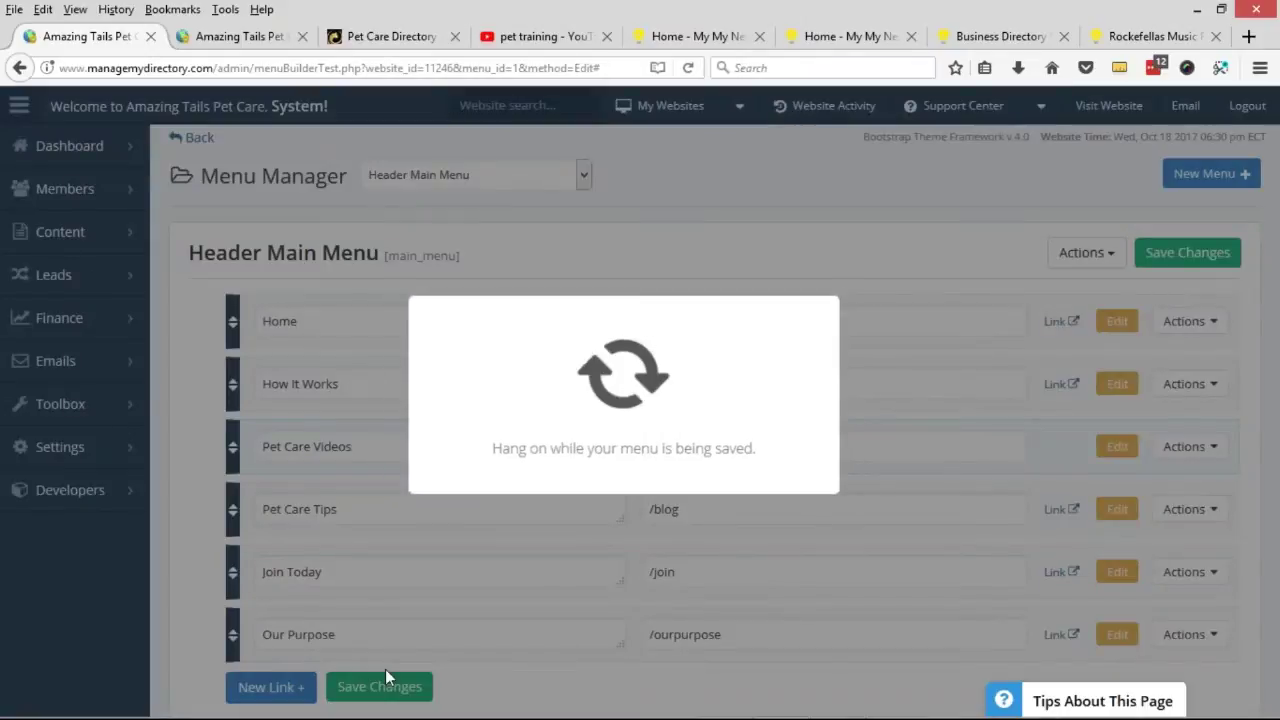
click(623, 510)
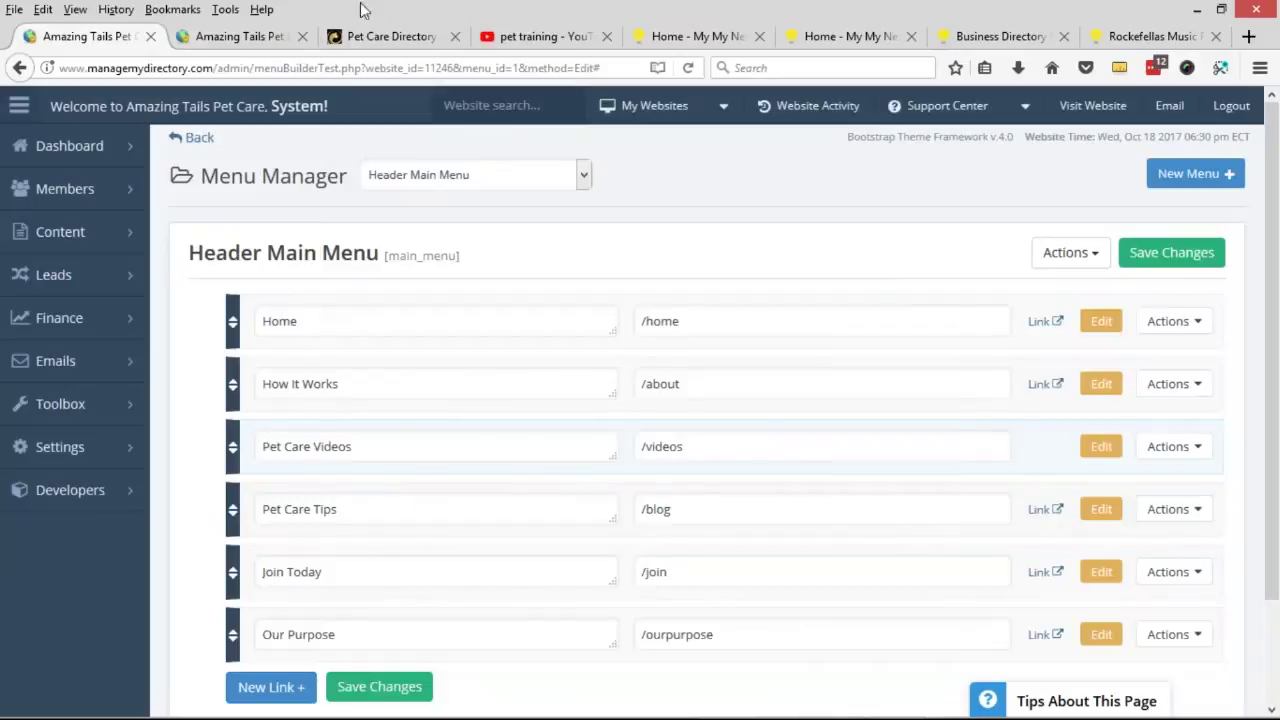
click(335, 36)
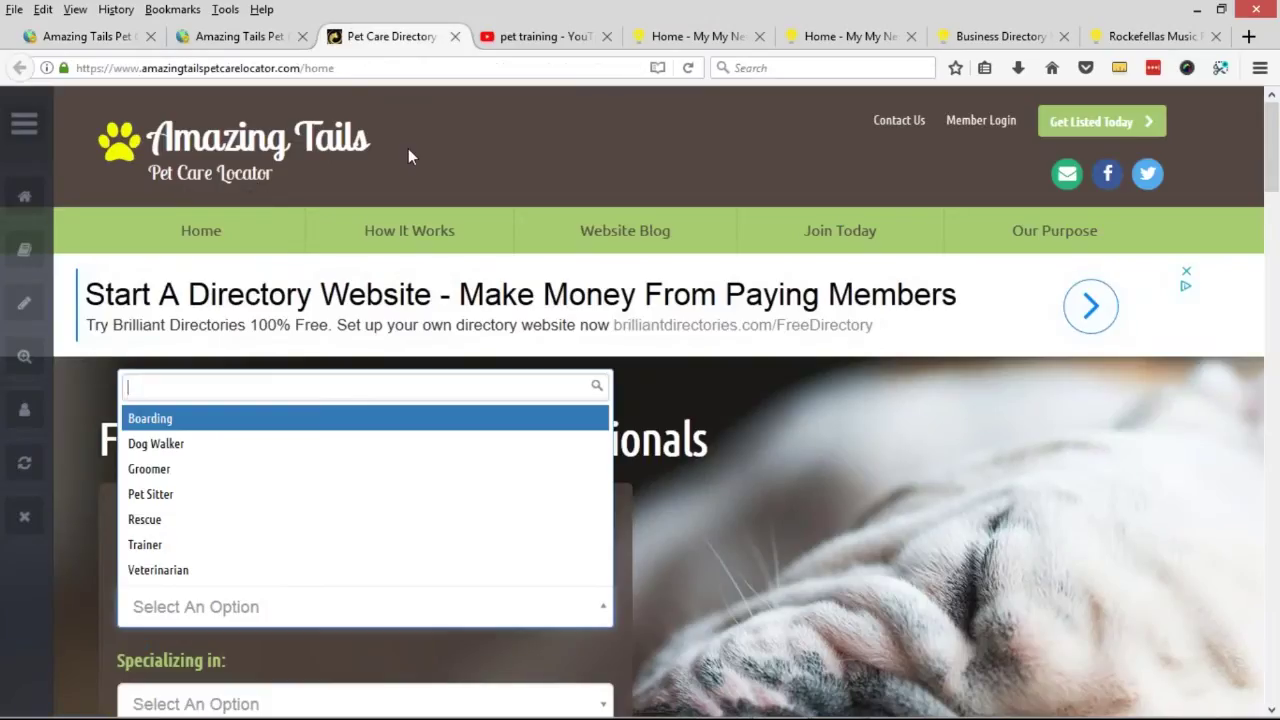
click(86, 36)
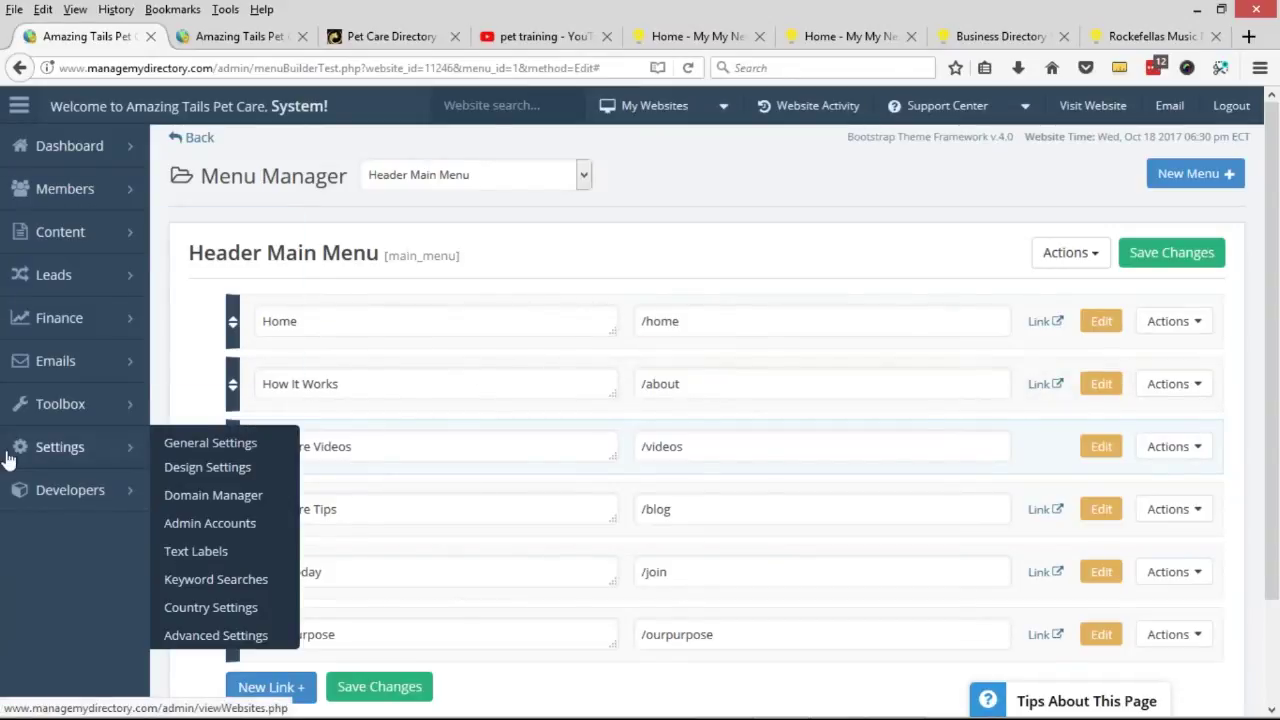
Search the directory's members for those with the Admin - Blog Contributor membership level.
click(52, 202)
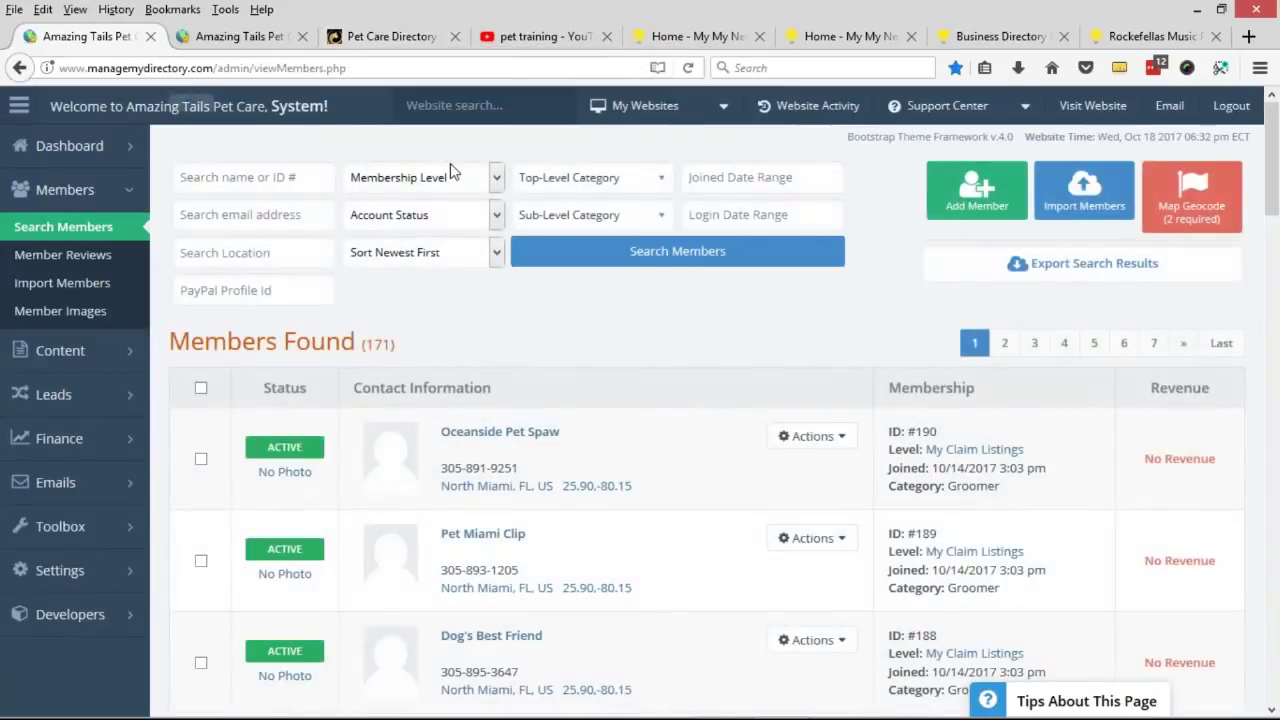
click(440, 177)
click(425, 218)
click(619, 252)
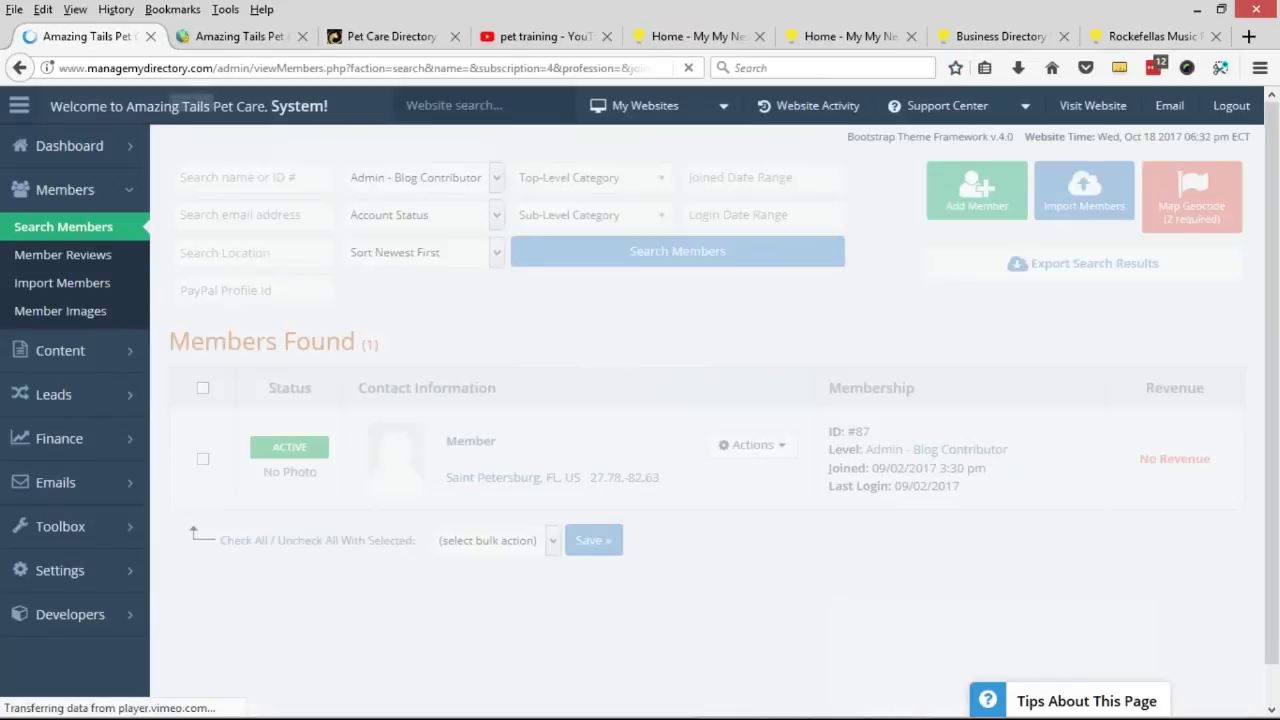
Allow the Admin - Blog Contributor membership to post videos and save the product details.
click(952, 450)
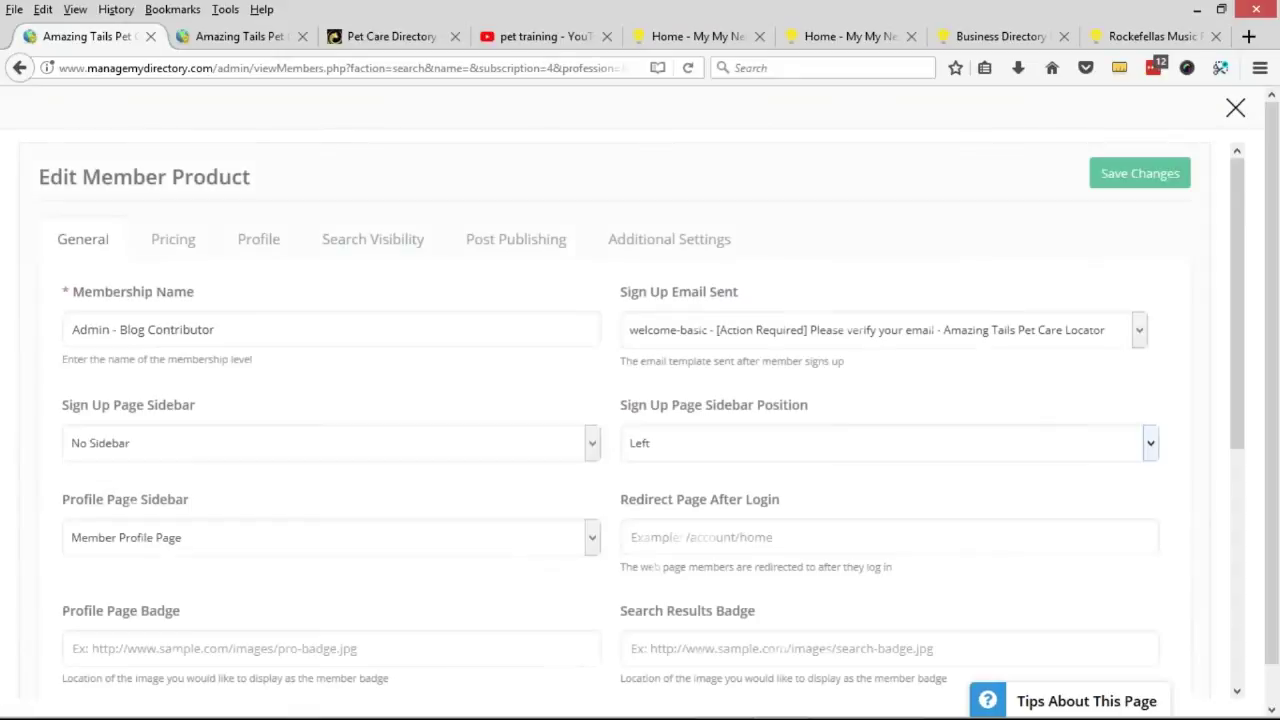
click(570, 245)
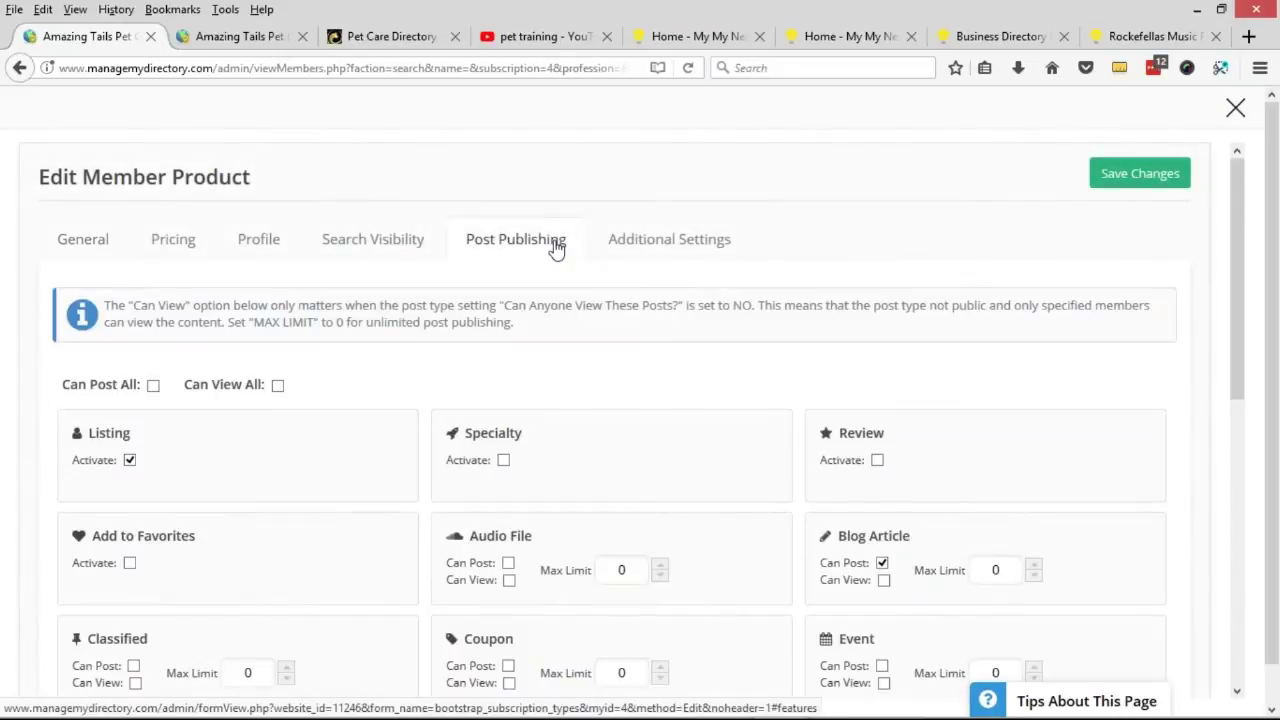
scroll(578, 250, down, 2)
scroll(580, 250, down, 5)
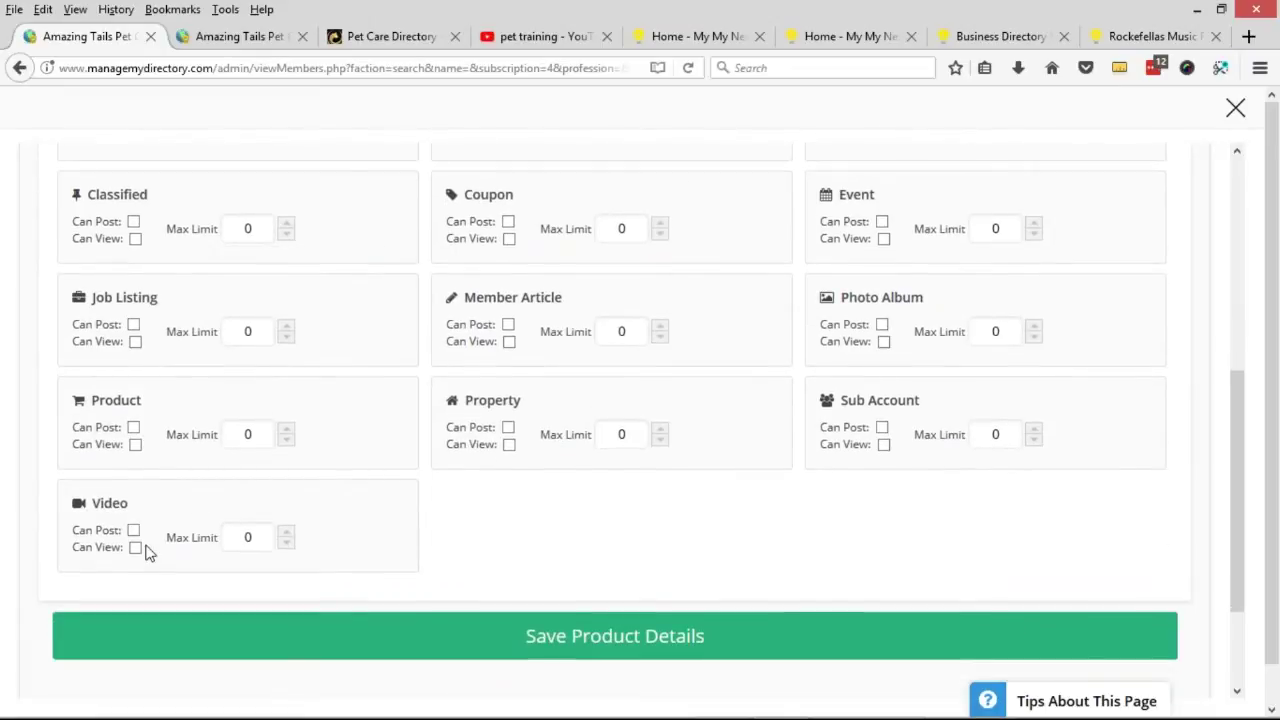
click(133, 530)
click(655, 645)
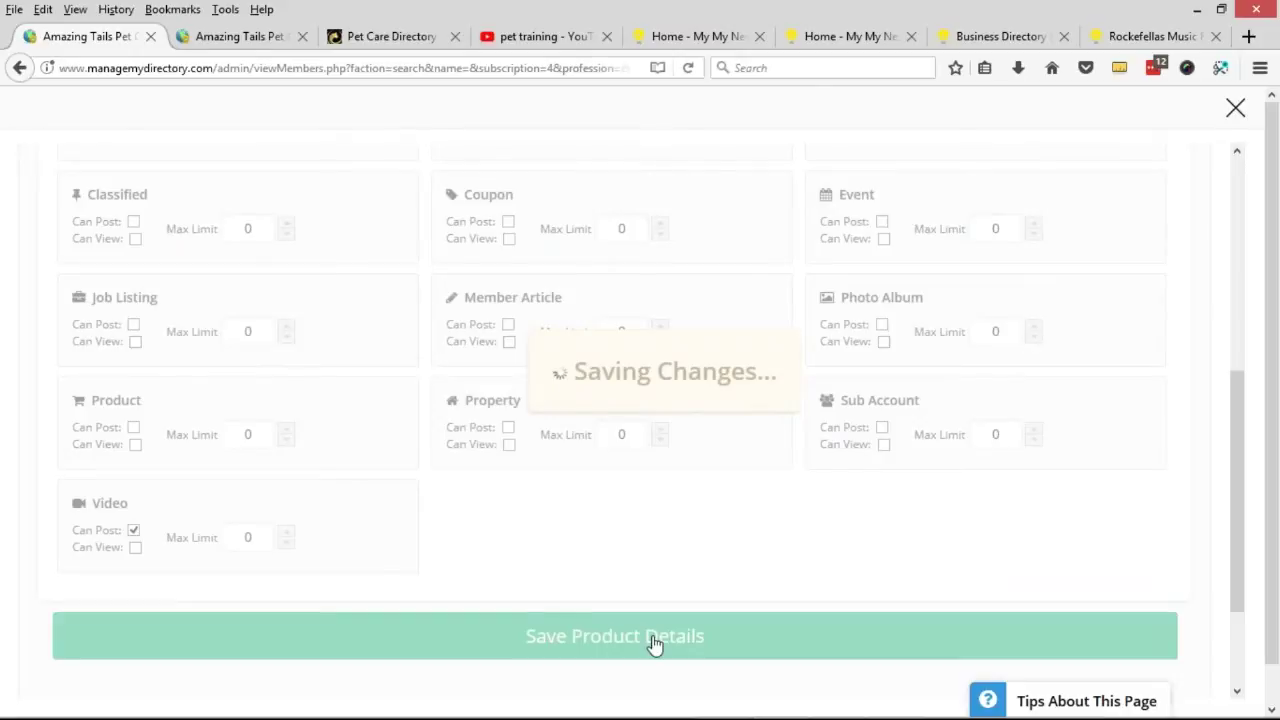
click(1234, 112)
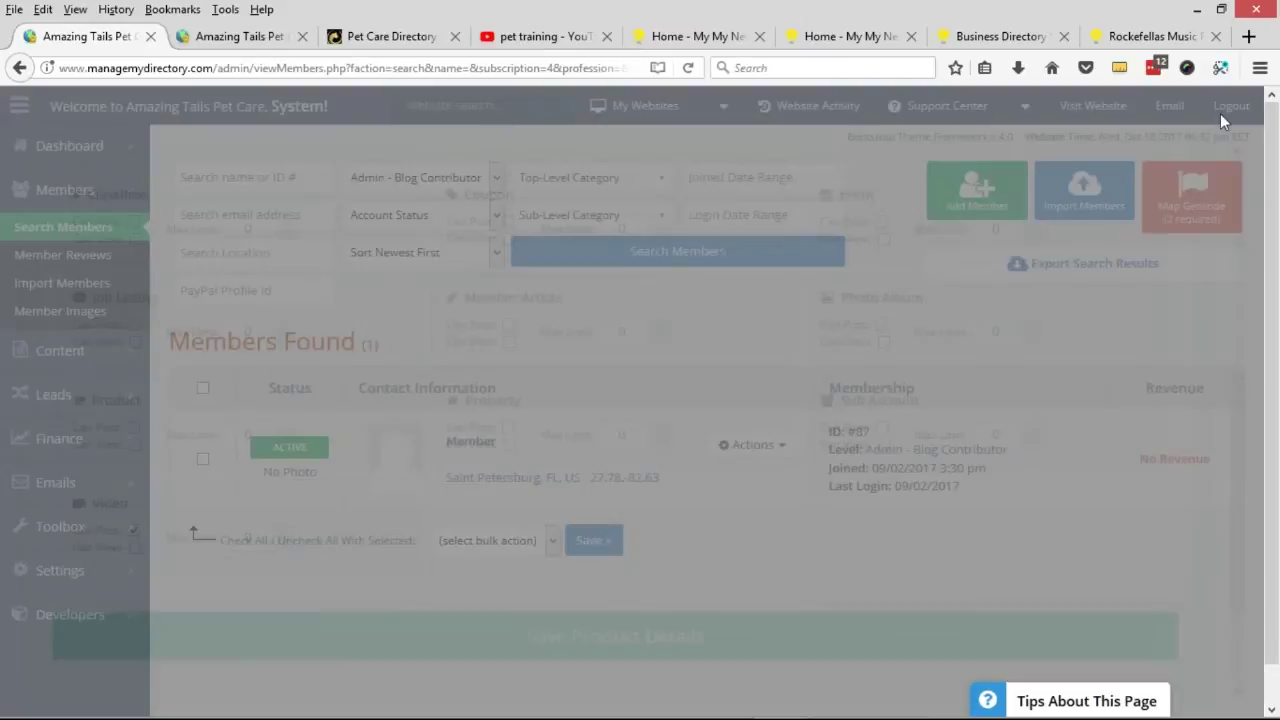
Log in as the Blog Contributor member and open the form for adding a video.
click(752, 444)
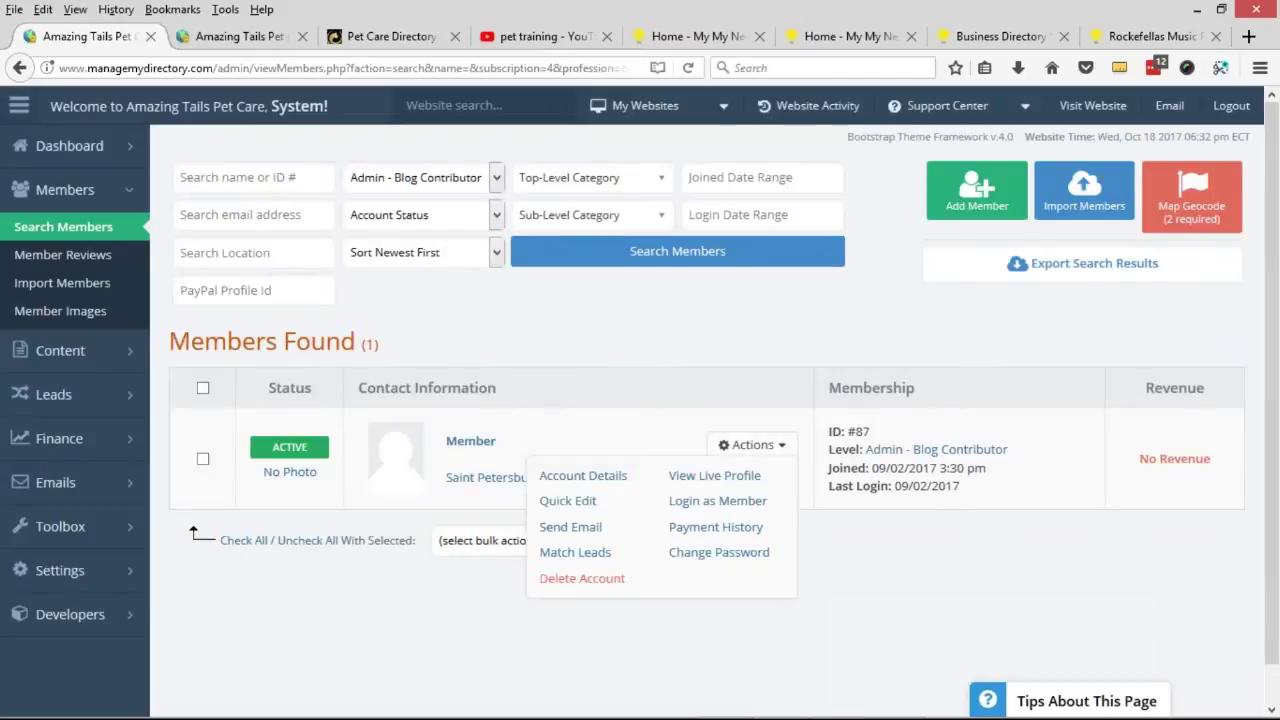
click(737, 500)
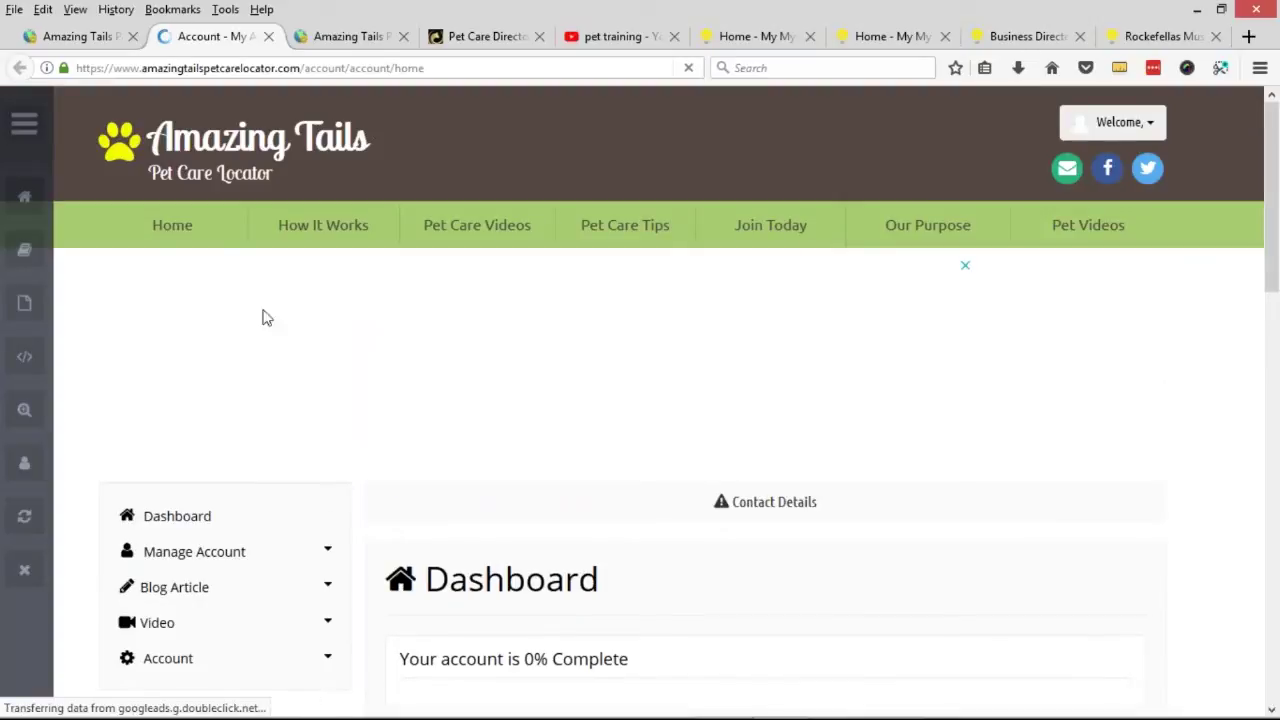
scroll(300, 420, down, 3)
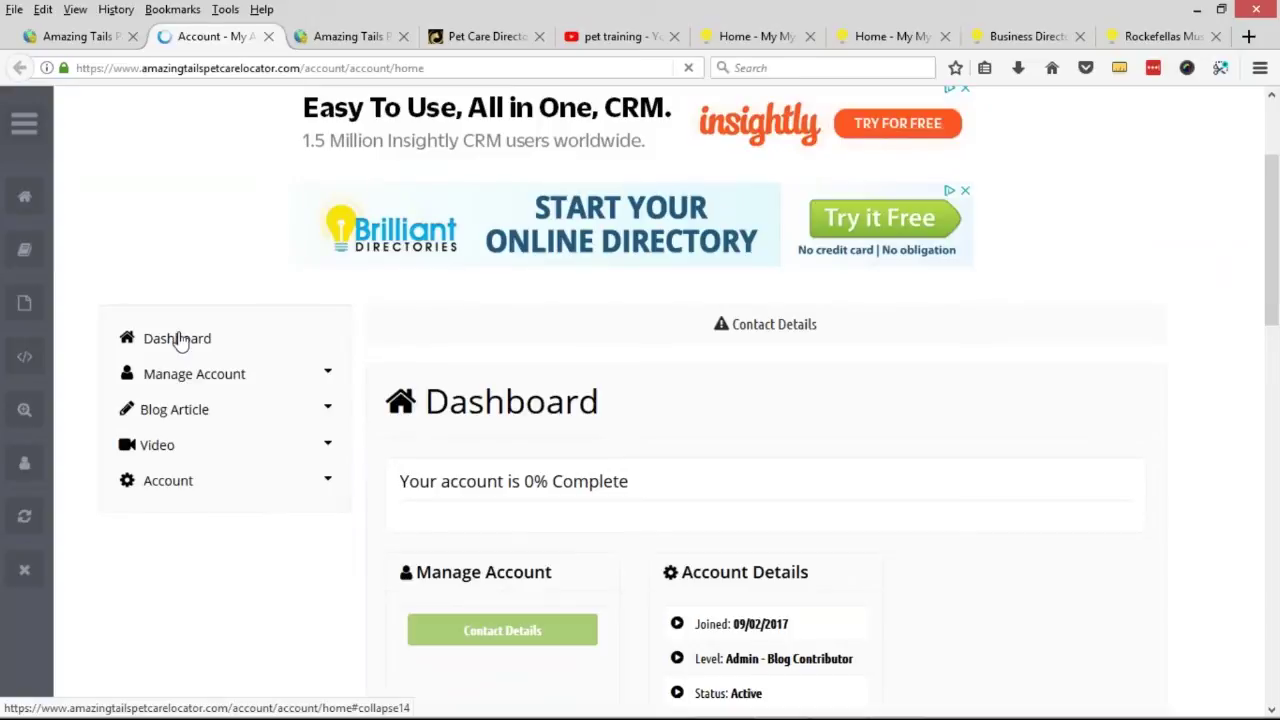
scroll(155, 410, up, 3)
scroll(155, 410, down, 1)
click(148, 540)
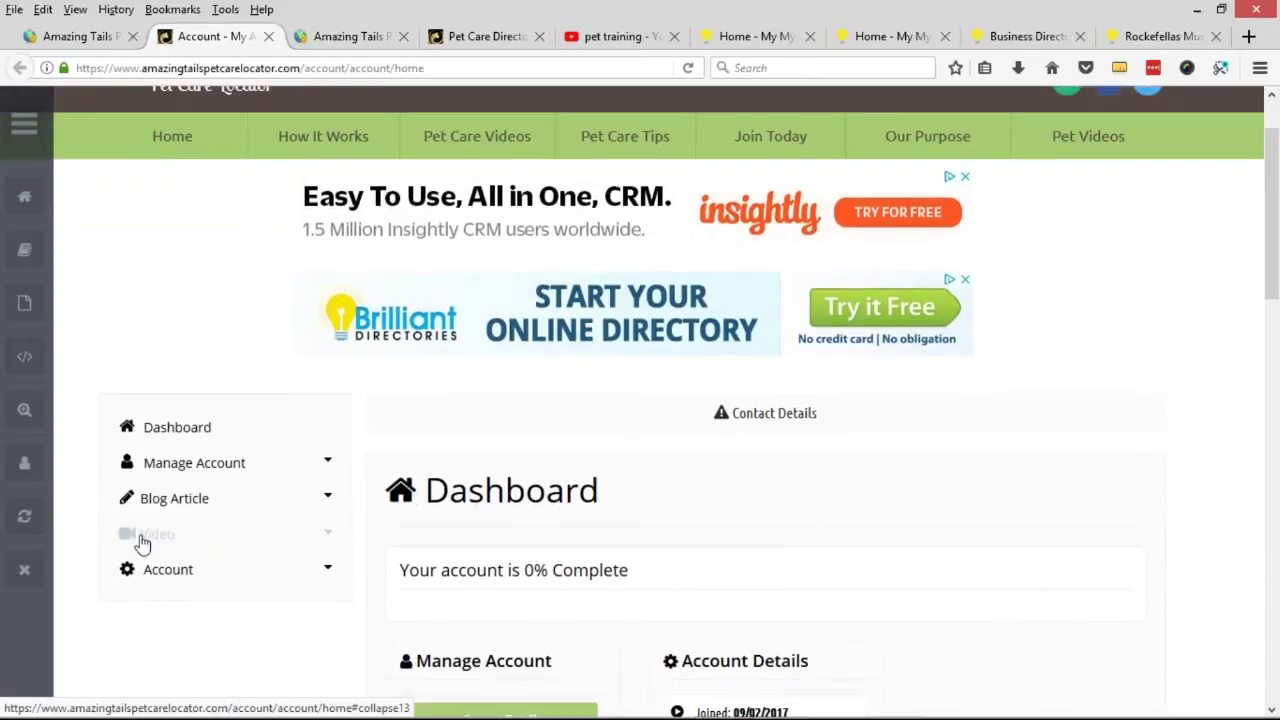
scroll(160, 580, down, 1)
scroll(160, 580, up, 1)
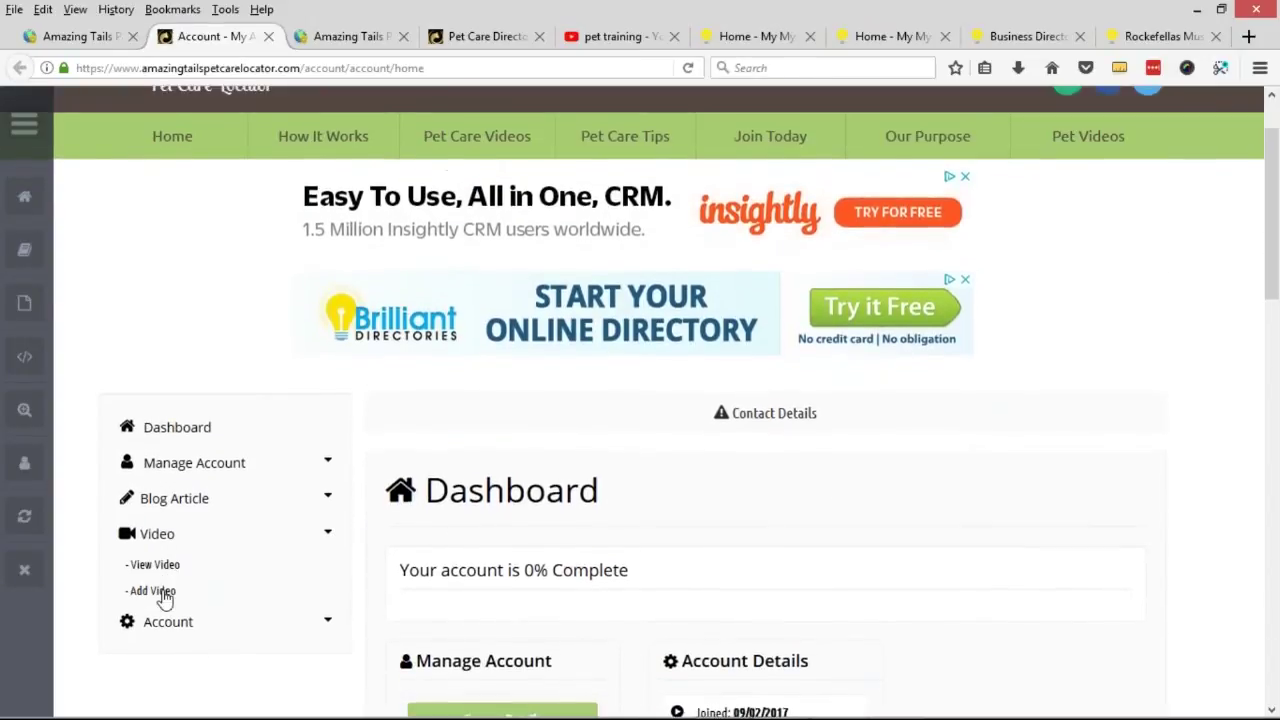
click(155, 591)
Switch to YouTube, open "How to Train your Puppy to Stop Biting" from the pet training results, and pause it after skipping the ad.
click(609, 36)
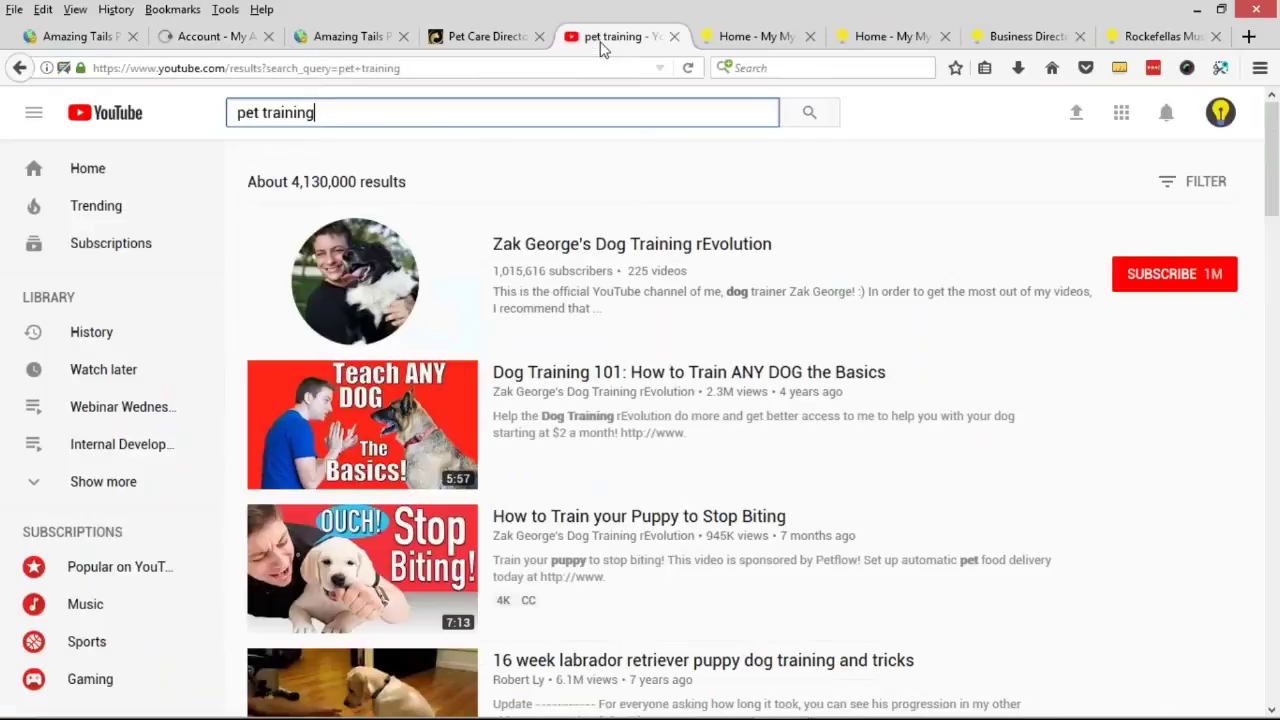
scroll(934, 314, down, 3)
scroll(497, 397, down, 1)
click(572, 344)
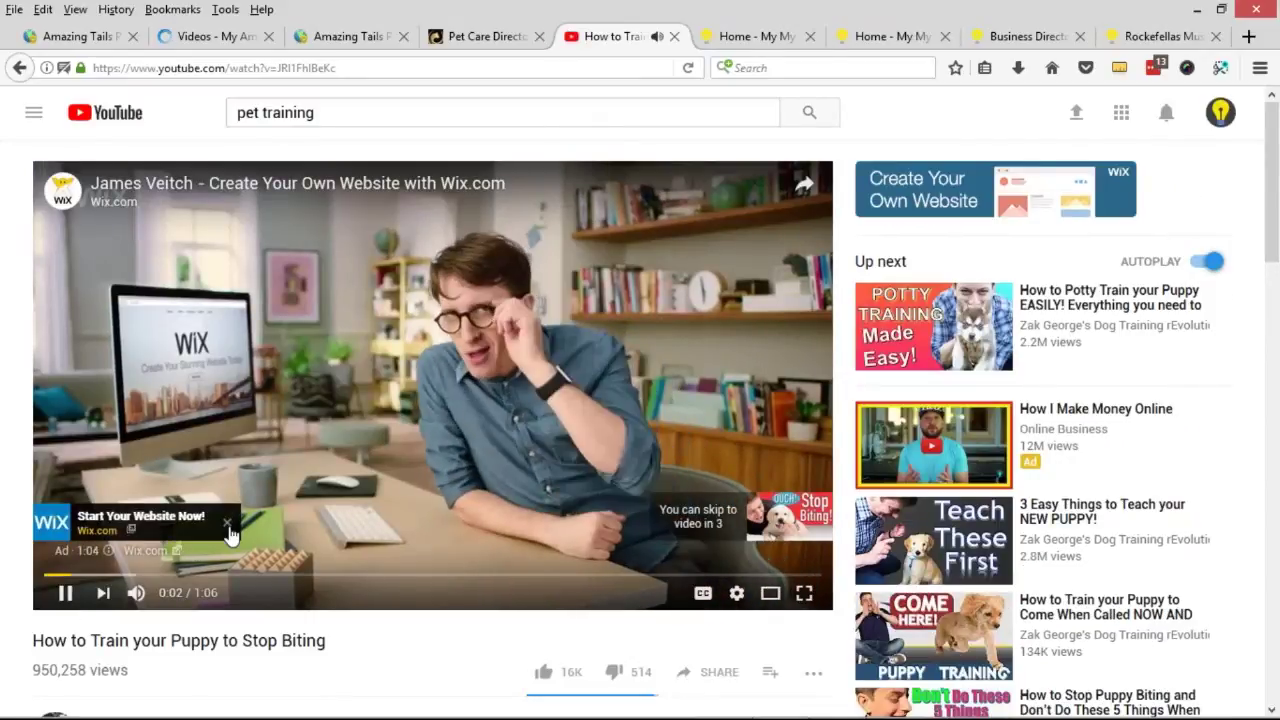
key(ctrl+l)
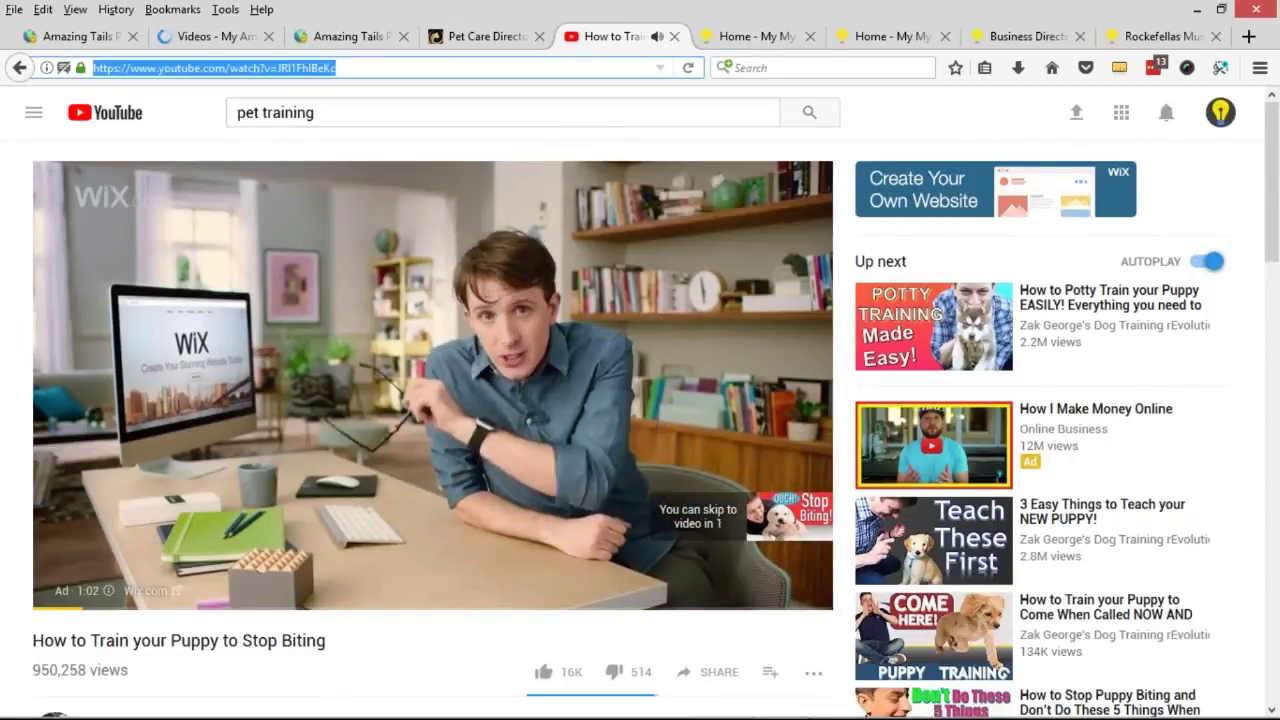
click(760, 522)
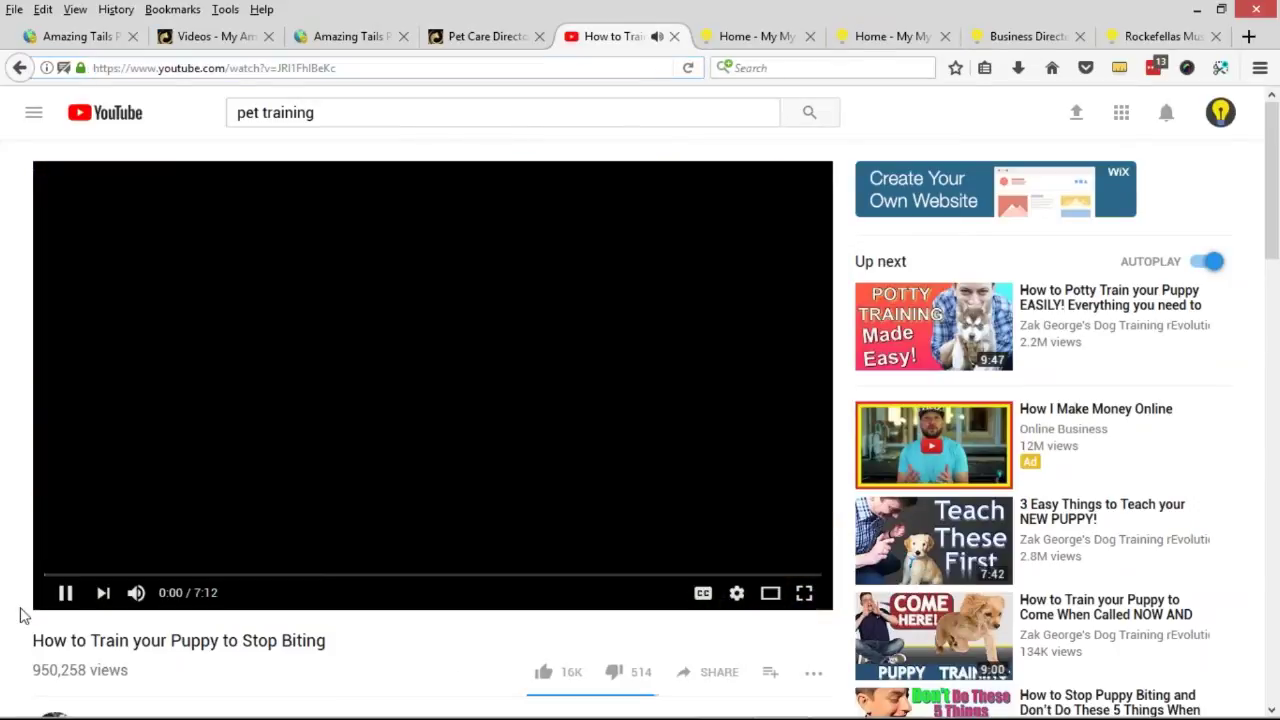
click(63, 594)
click(306, 67)
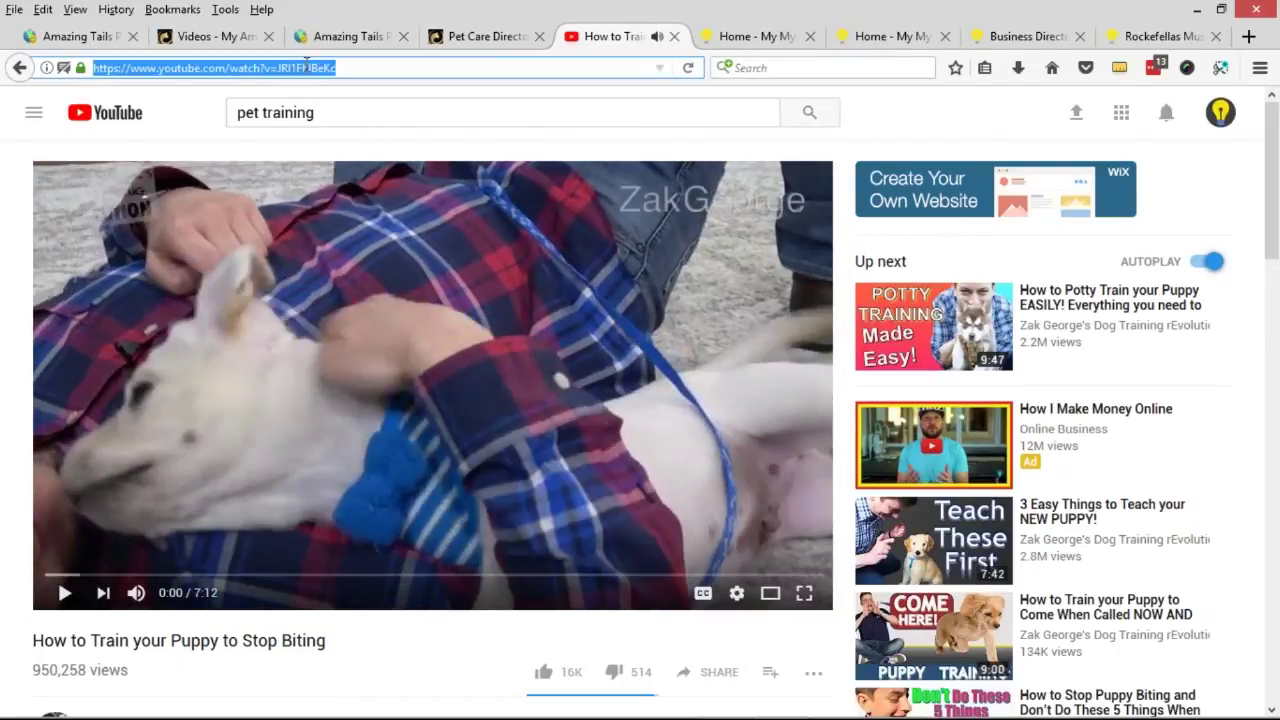
Set the new video post to publish and copy the YouTube title "How to Train your Puppy to Stop Biting" into its title.
triple_click(137, 643)
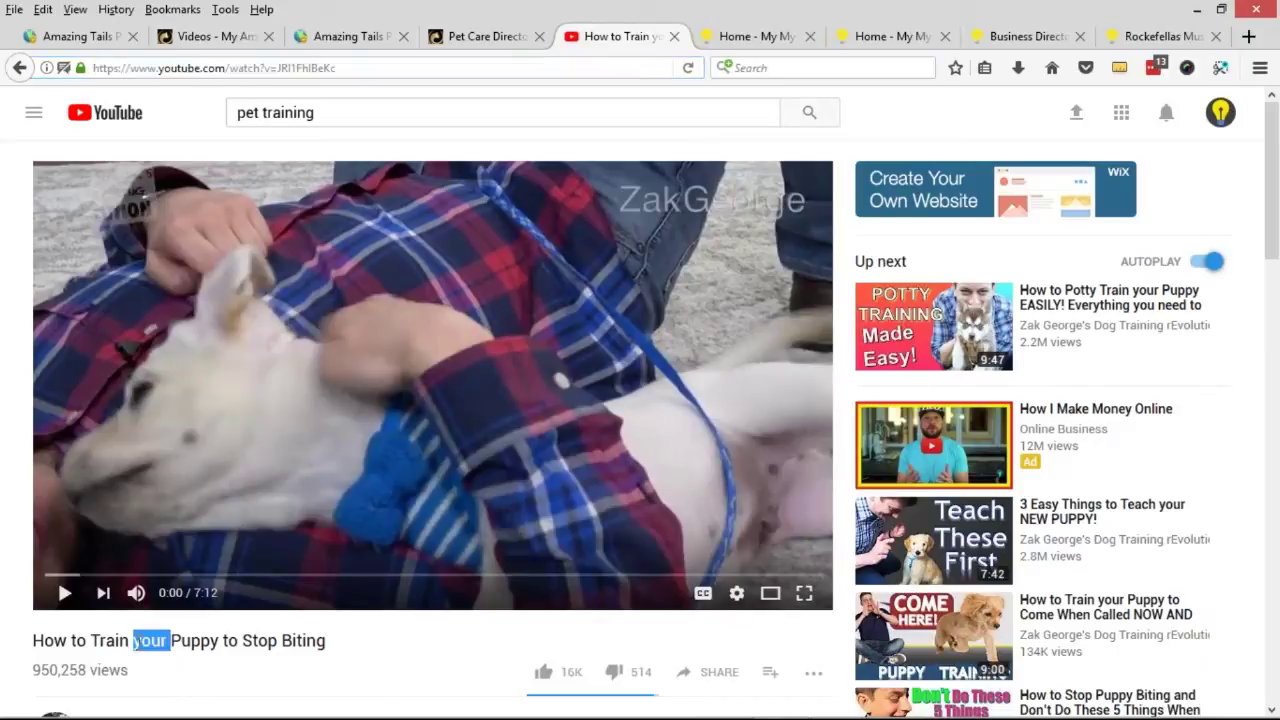
click(215, 36)
scroll(560, 290, down, 5)
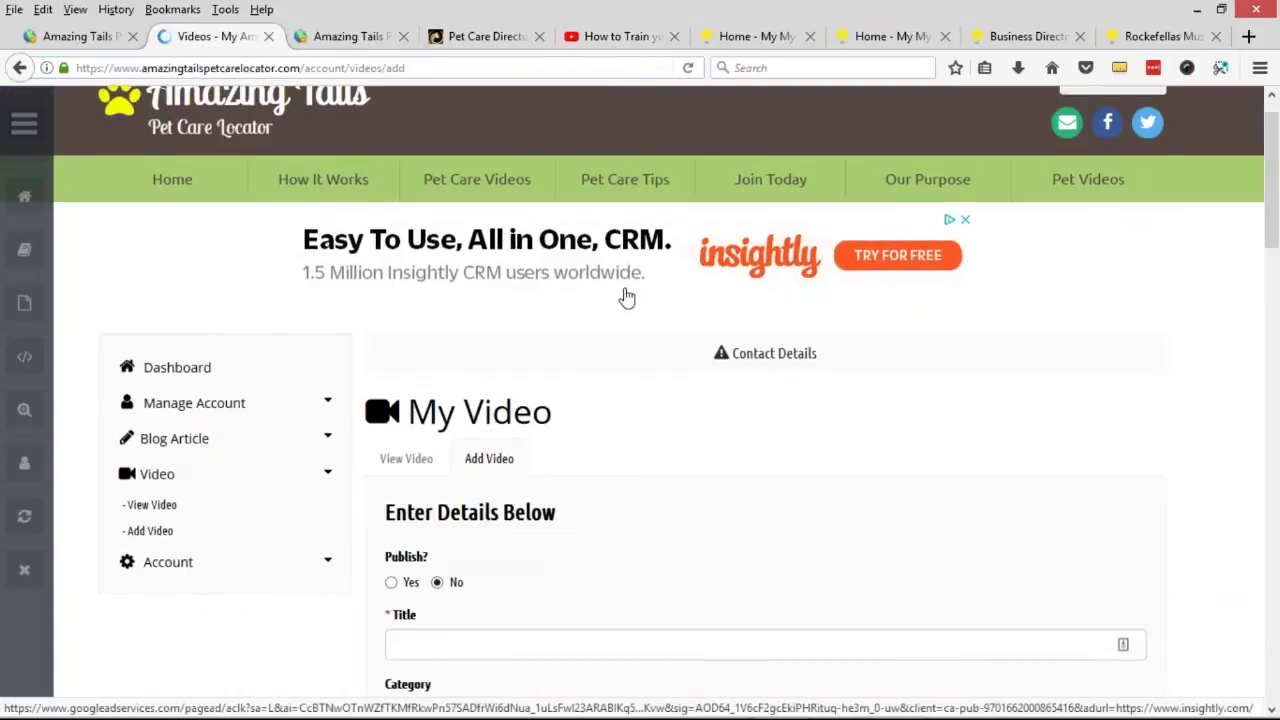
click(391, 361)
click(683, 423)
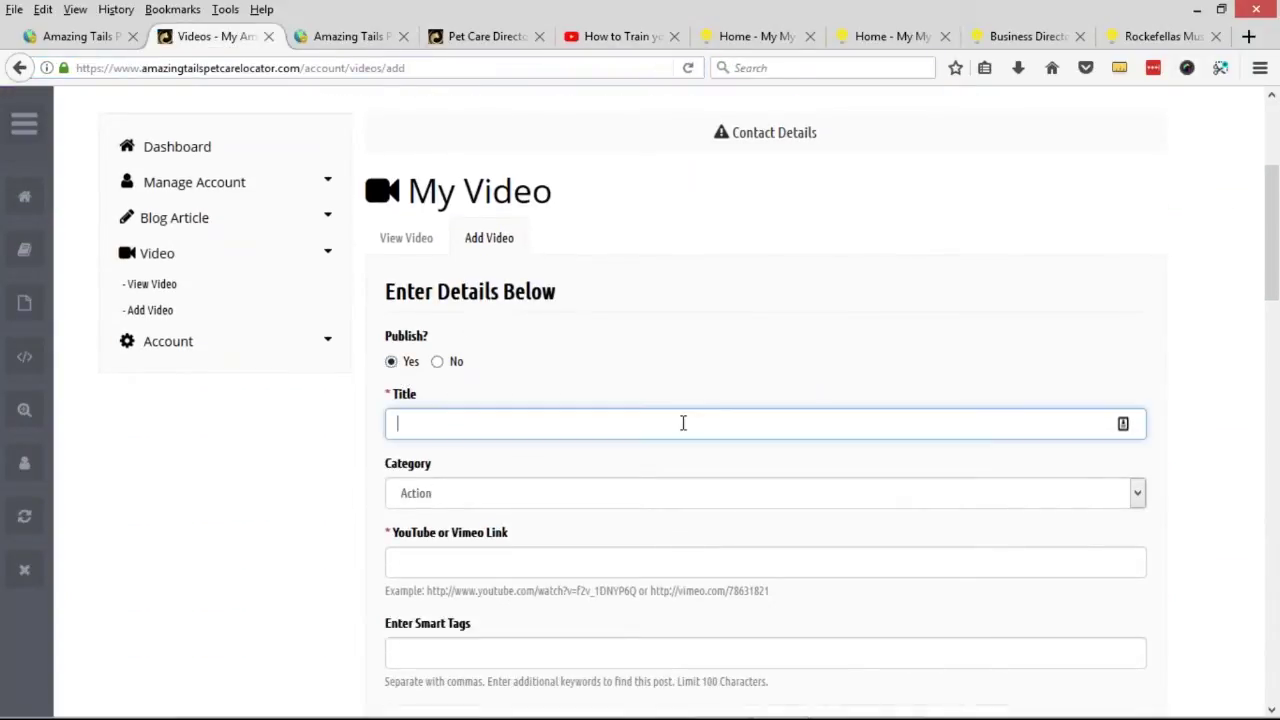
text(How to Train your Puppy to Stop Biting)
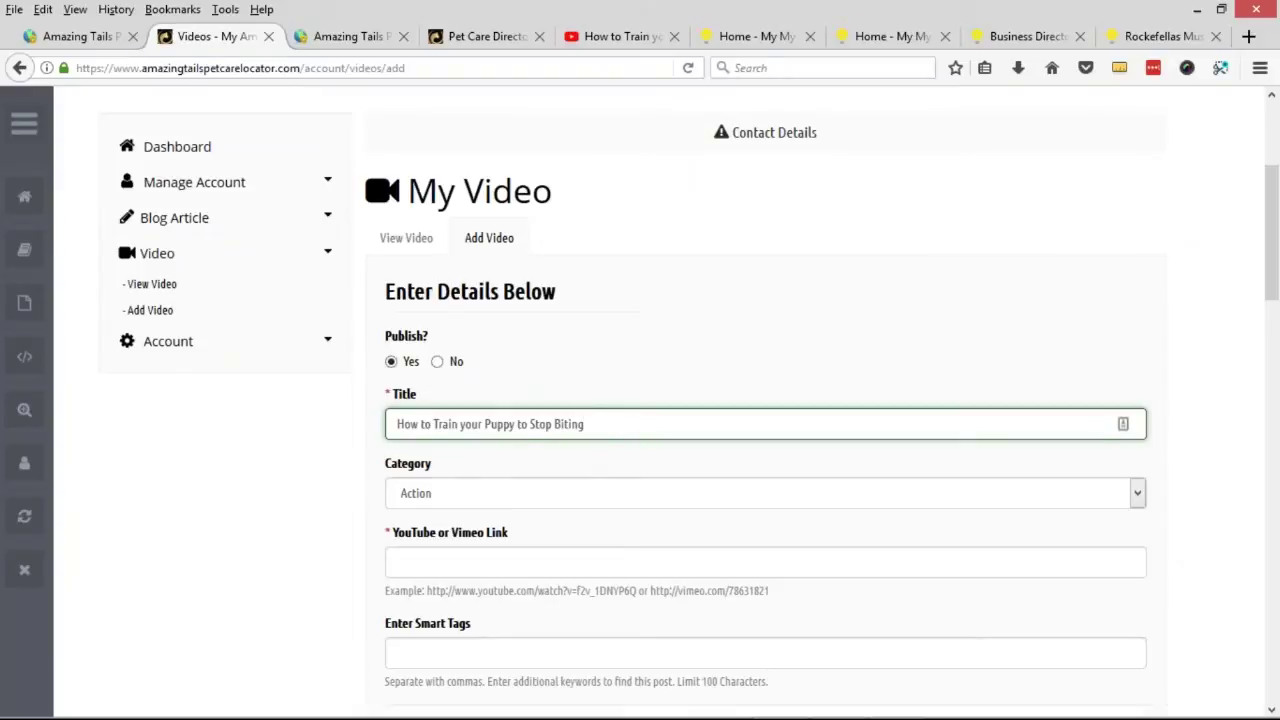
Copy the puppy-biting video's web address from YouTube and return to the add-video form.
click(630, 36)
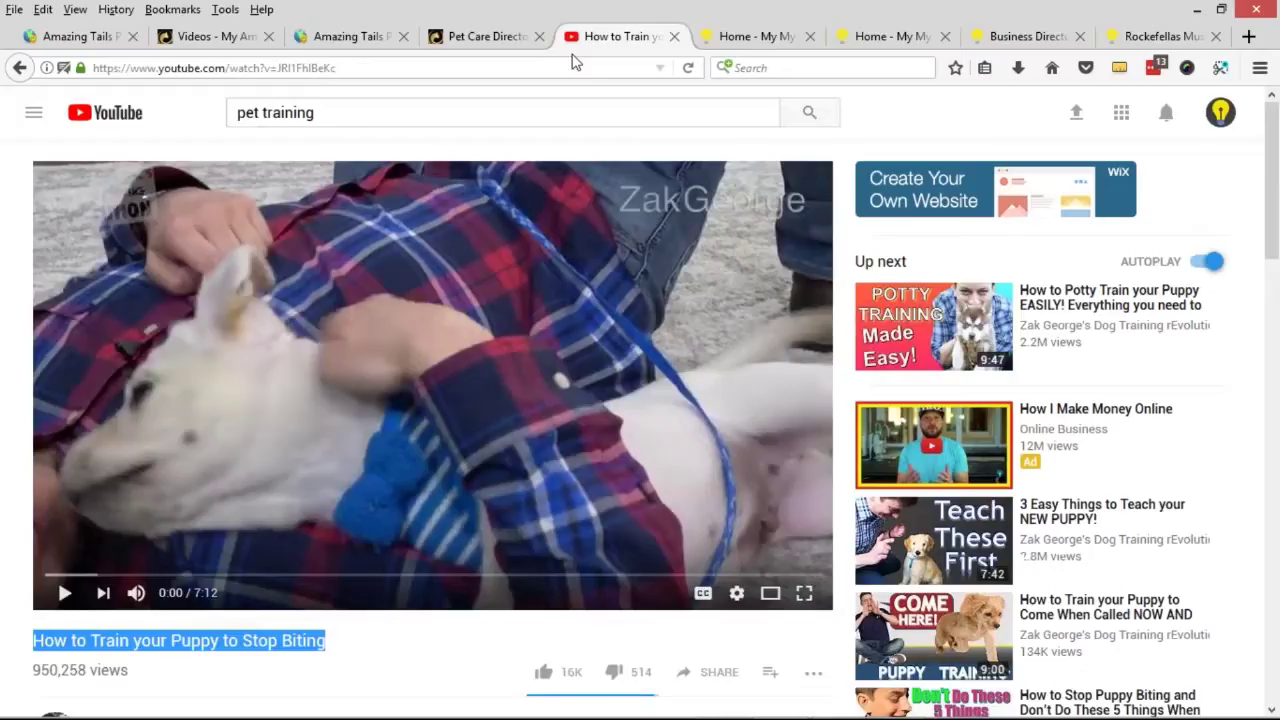
scroll(388, 305, down, 3)
click(240, 67)
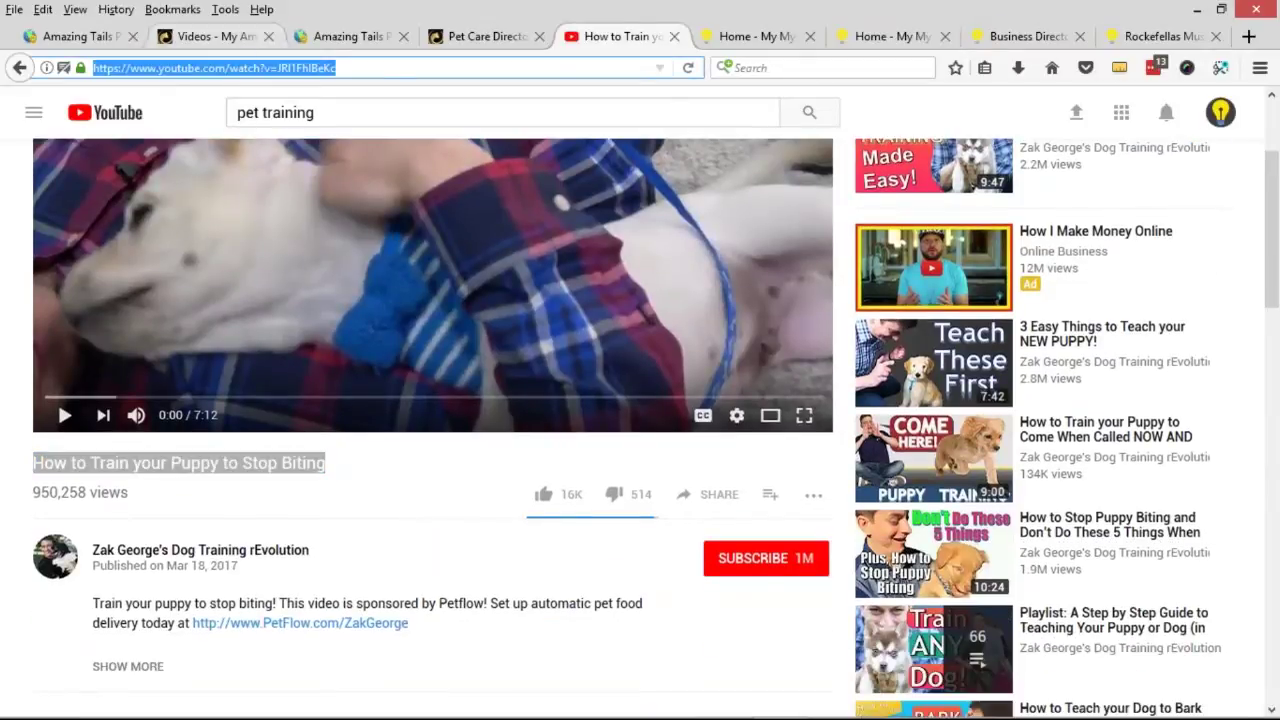
click(210, 36)
Review the Category options offered in the add-video form.
scroll(323, 466, down, 2)
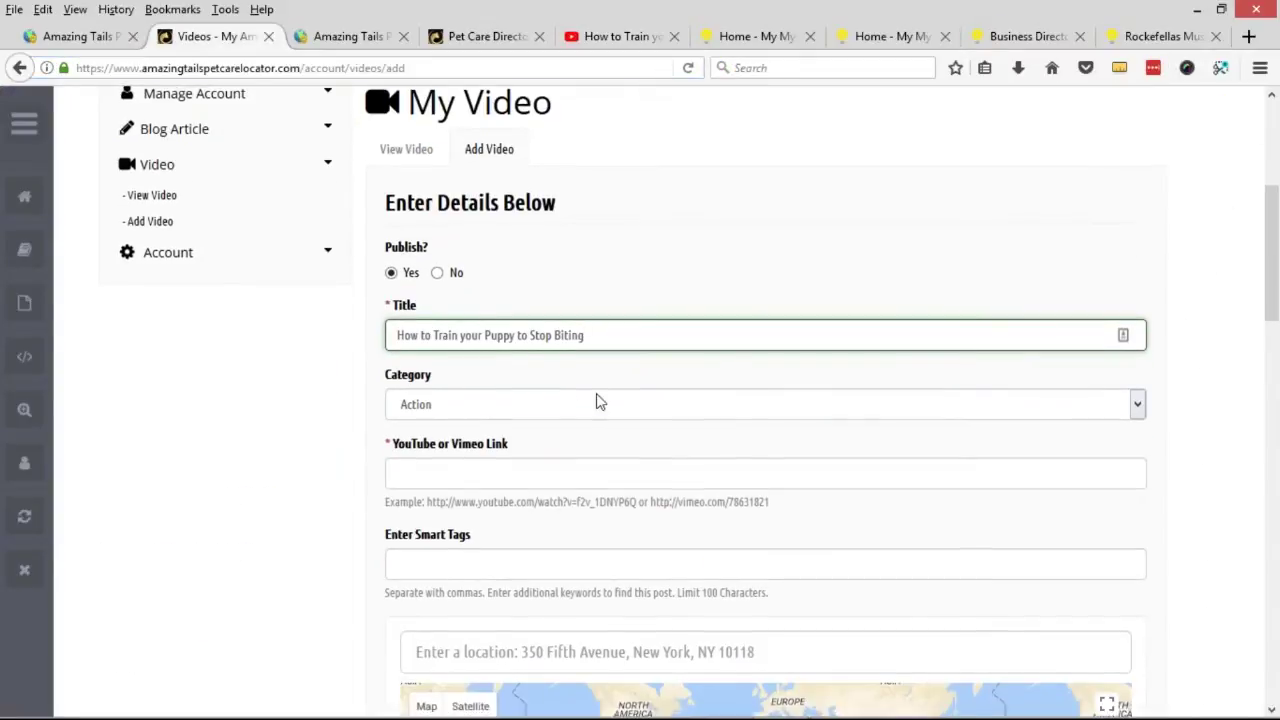
click(600, 404)
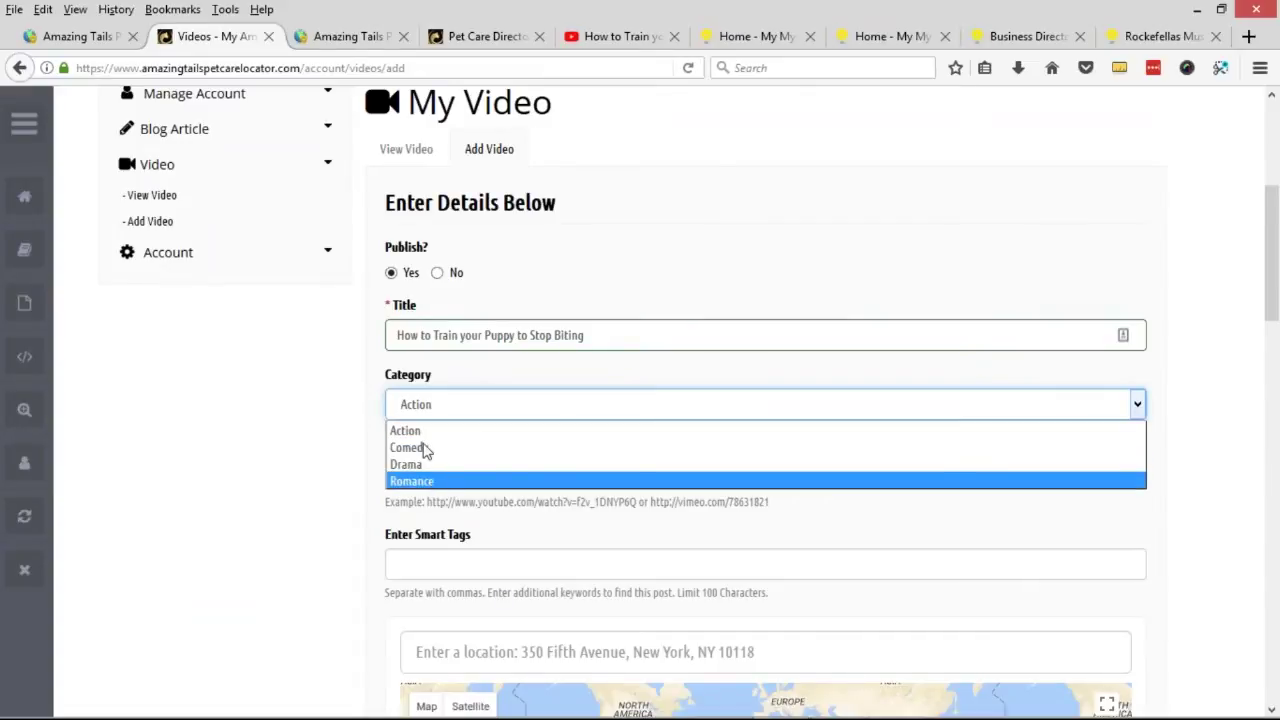
click(297, 420)
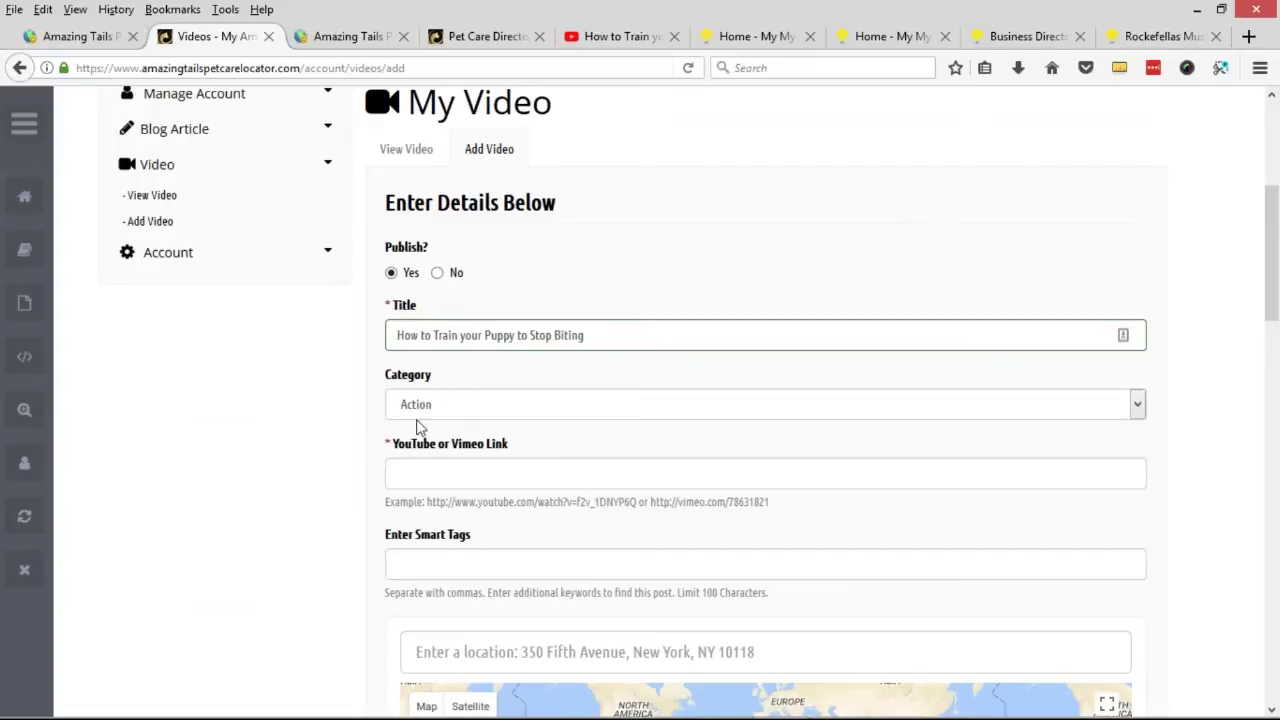
scroll(410, 352, up, 2)
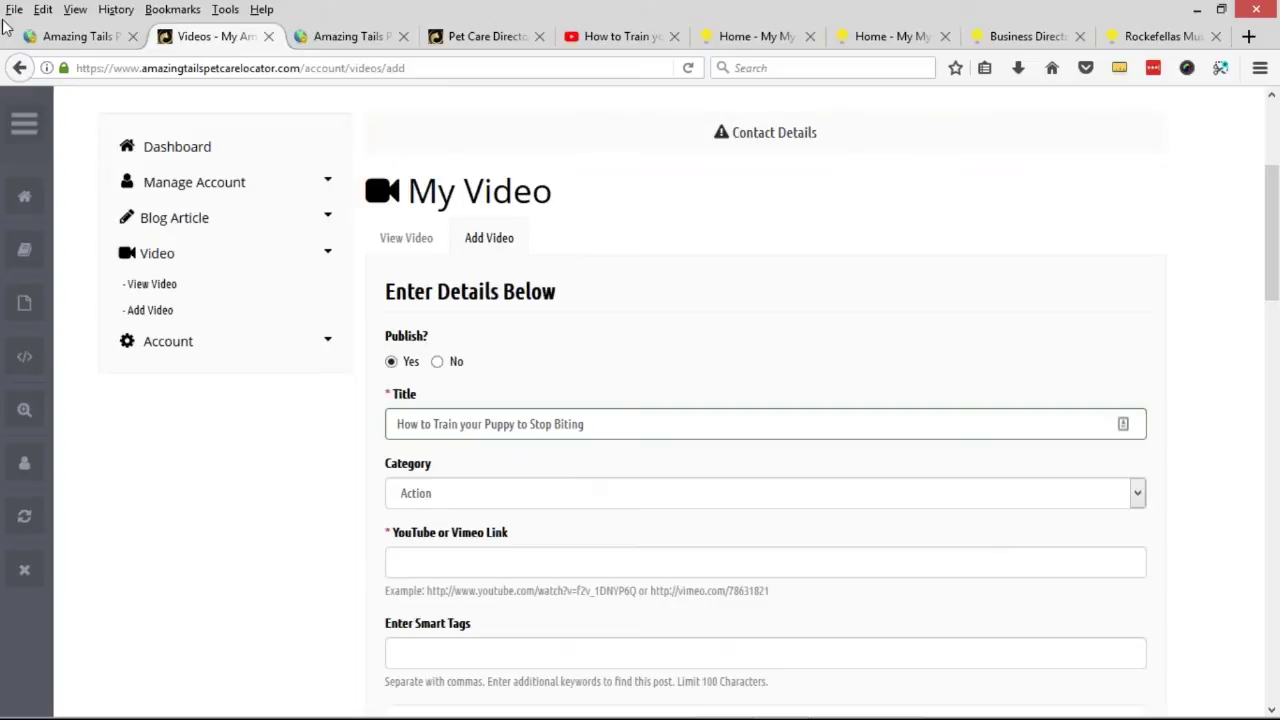
Return to the directory's admin area and open the Form Manager in a separate browser tab.
click(30, 38)
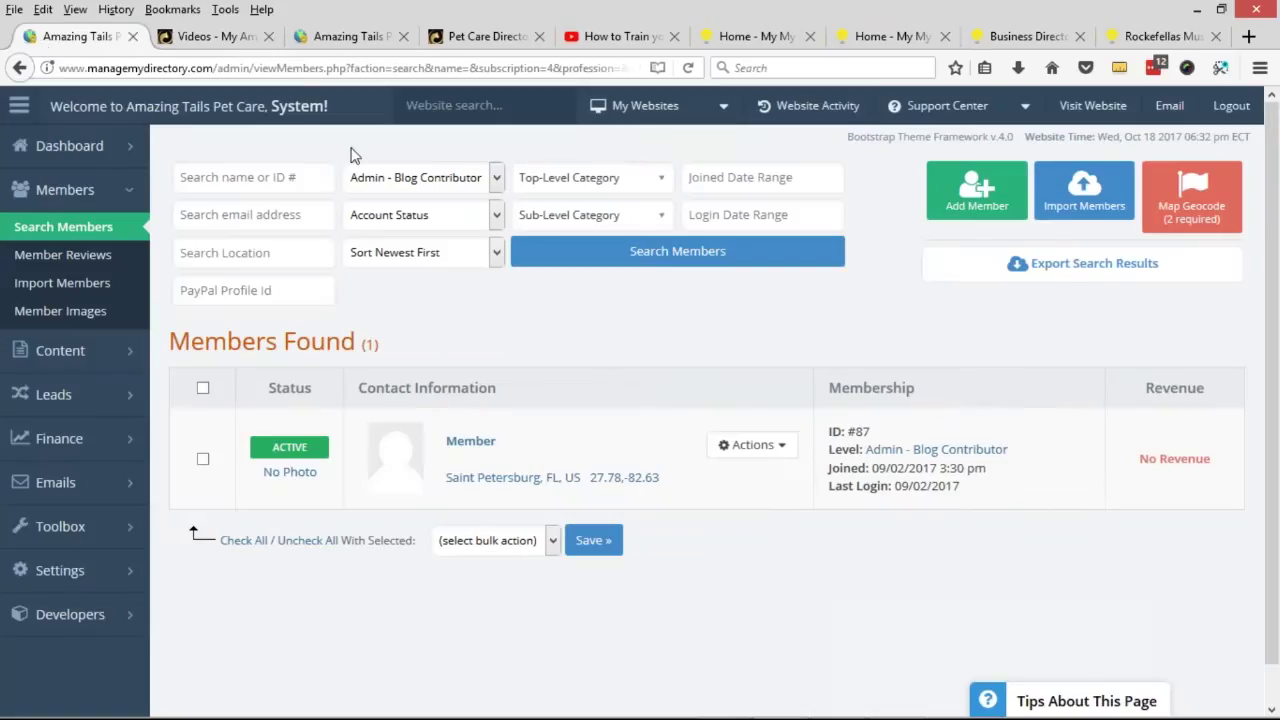
scroll(355, 154, down, 1)
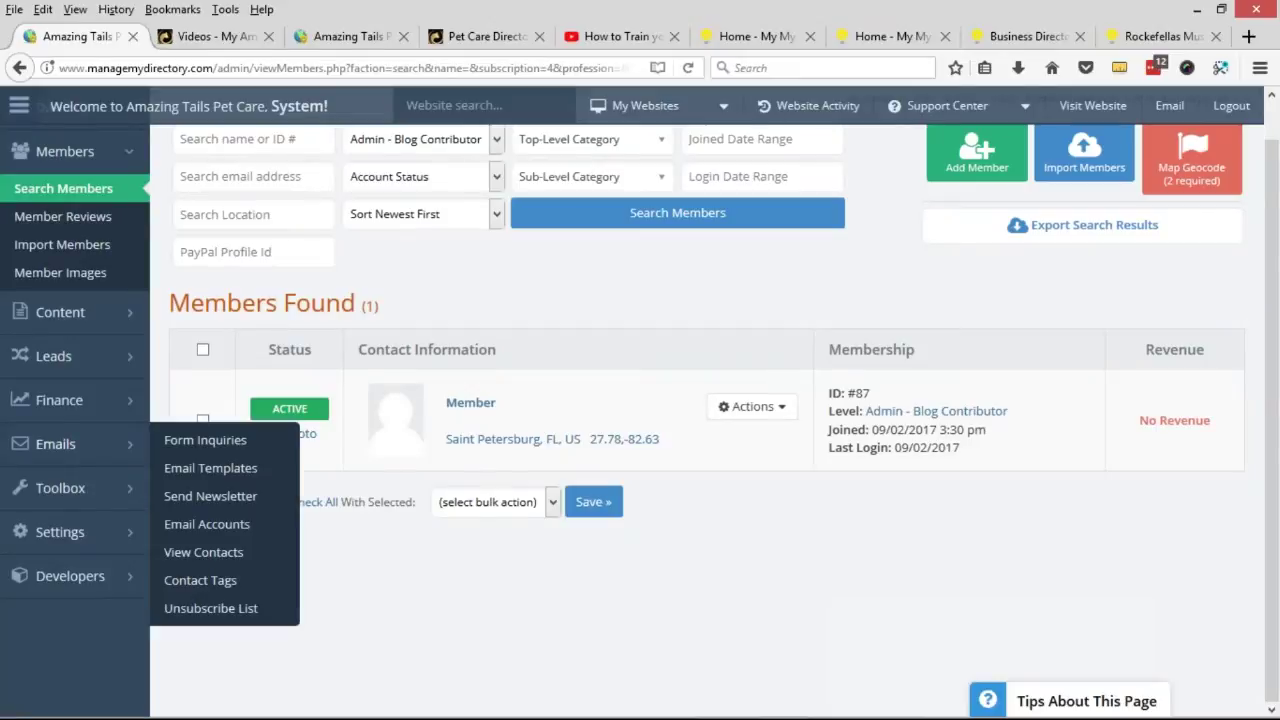
mouse_move(125, 487)
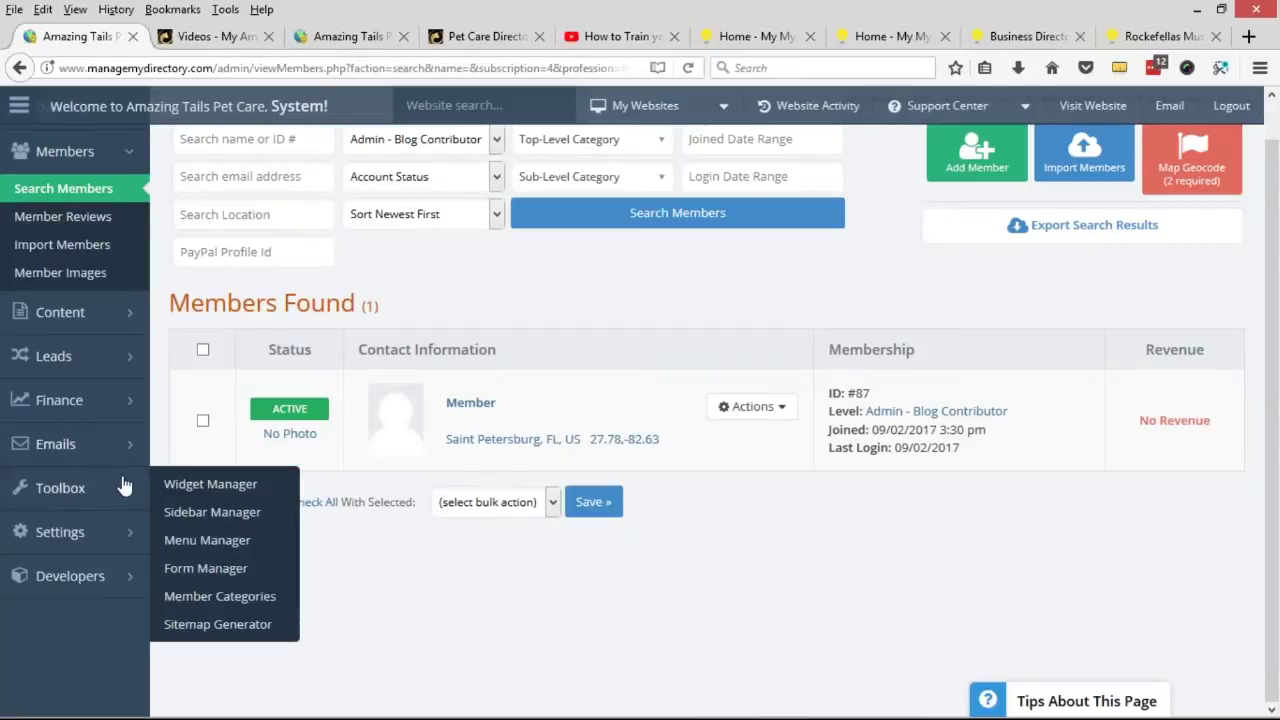
middle_click(198, 579)
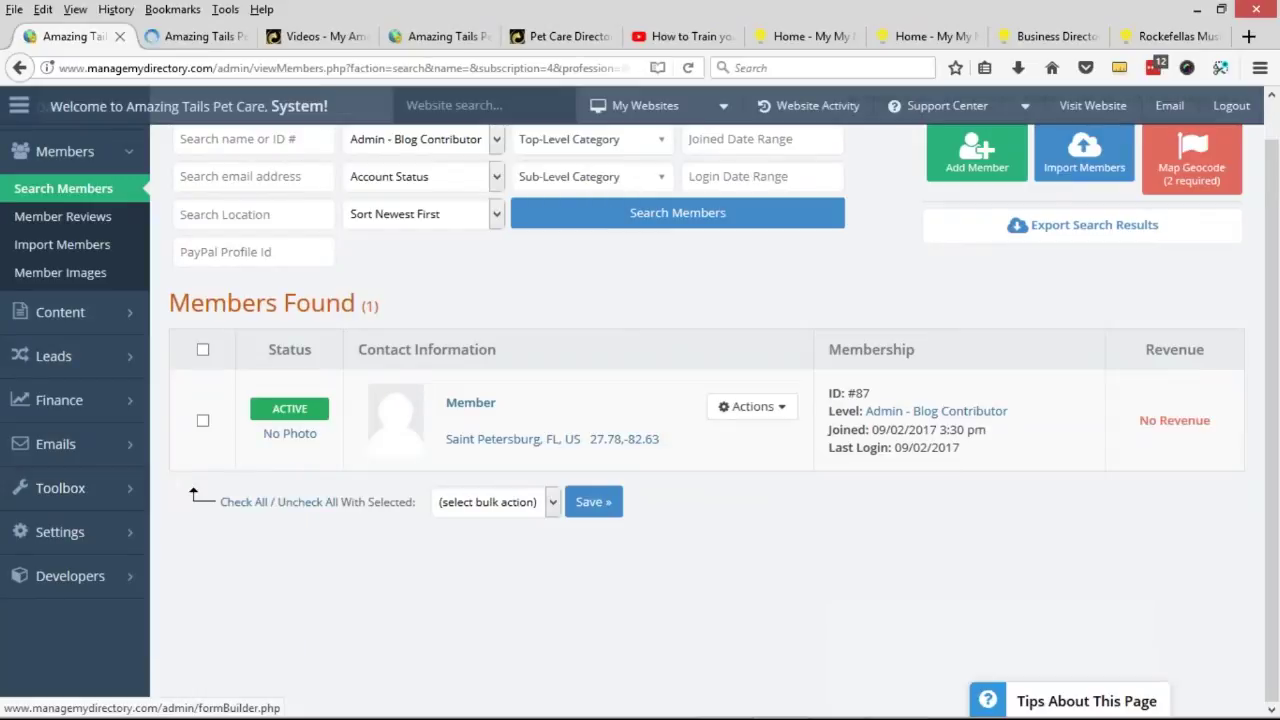
click(175, 36)
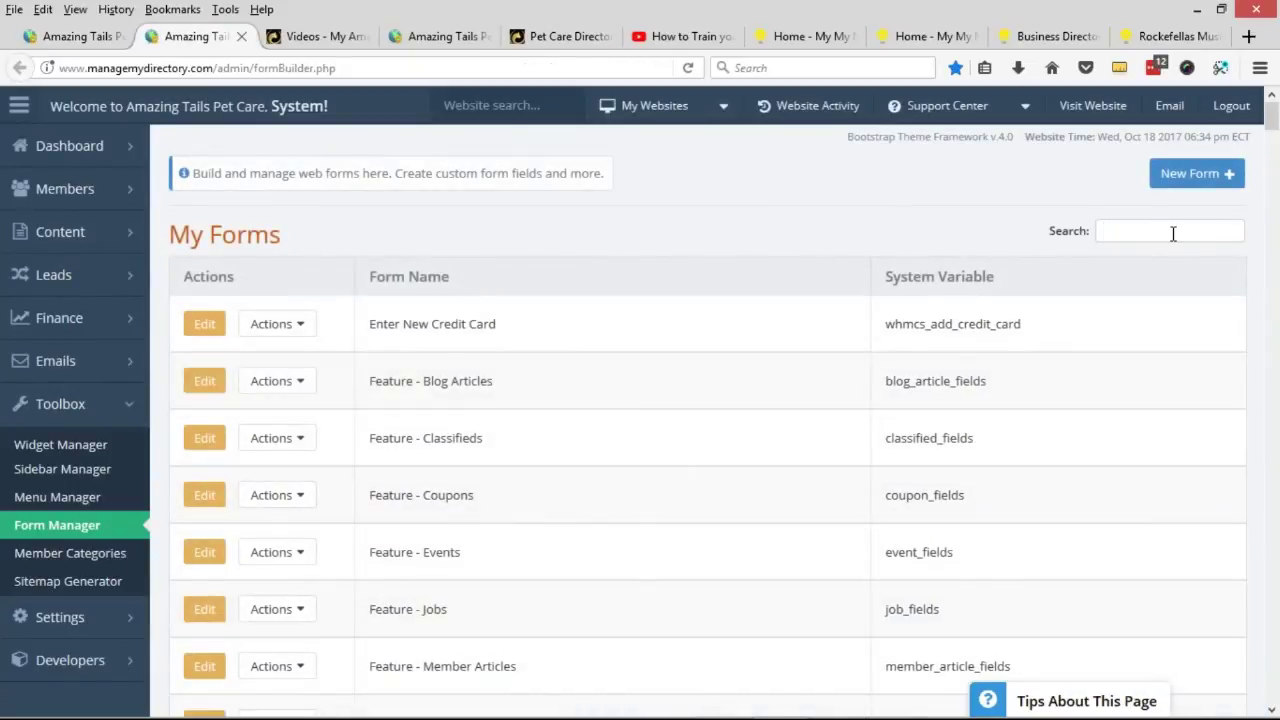
Search the forms for "vide" and open the non-master Feature - Videos form for editing.
click(1173, 231)
text(viddeo)
key(BackSpace)
text(ep)
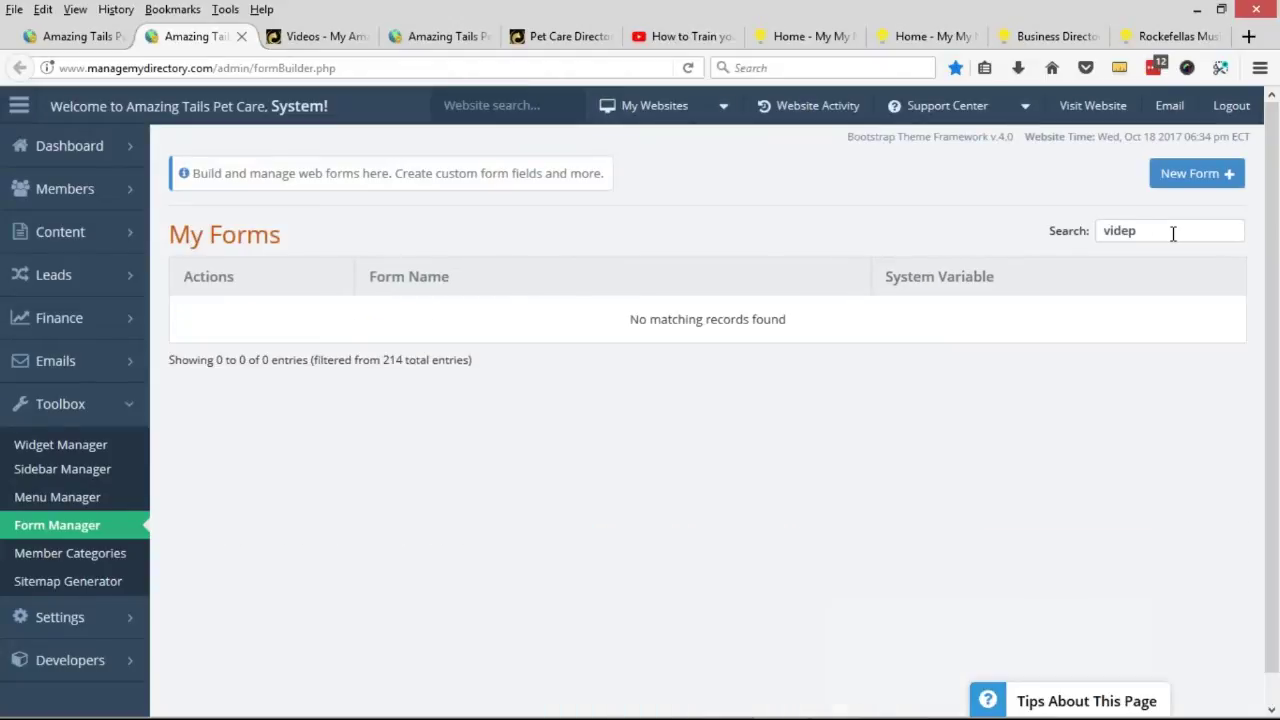
key(BackSpace)
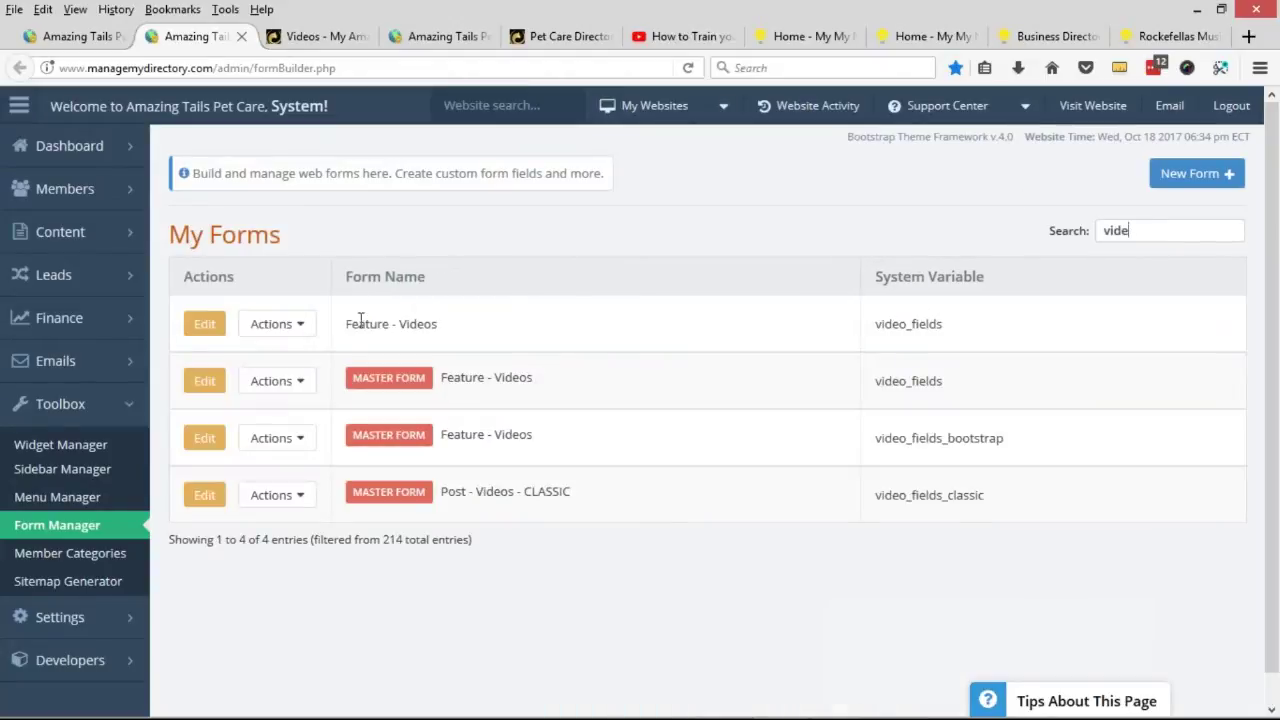
drag(390, 324, 232, 312)
click(204, 324)
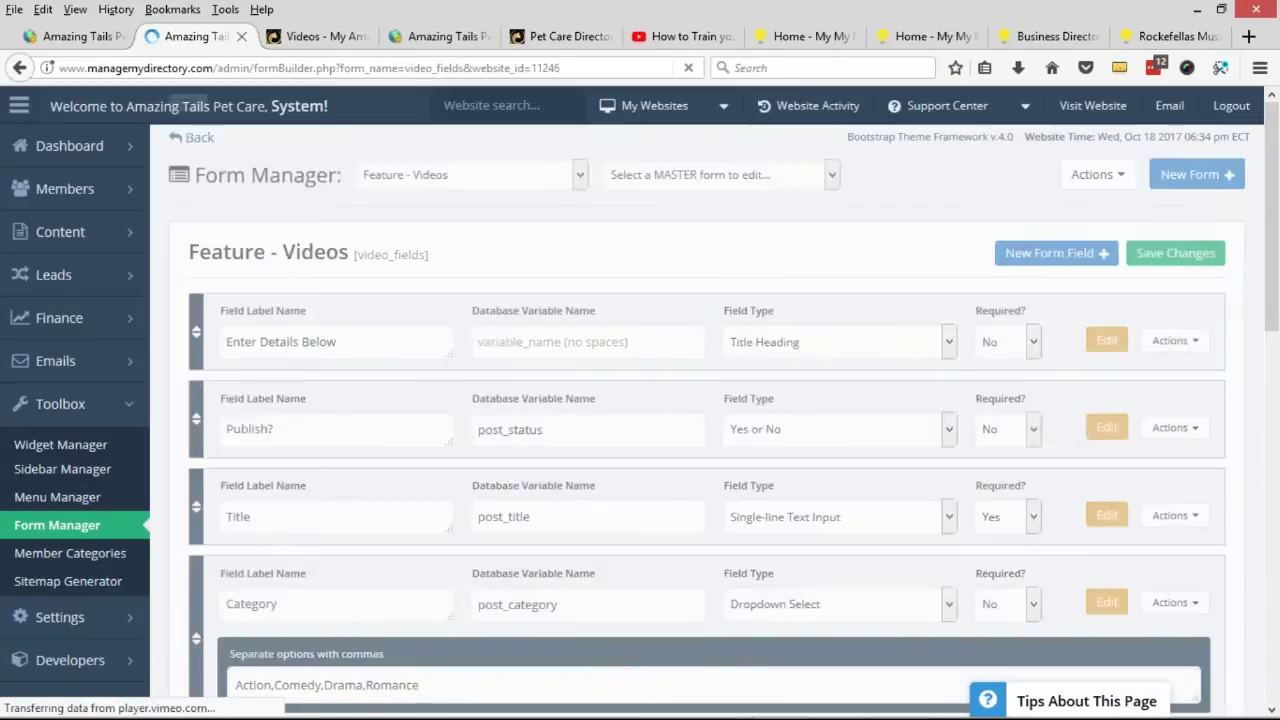
Replace the Category field's dropdown options with "Training,Grooming" and save the form.
scroll(386, 295, down, 2)
scroll(640, 400, down, 4)
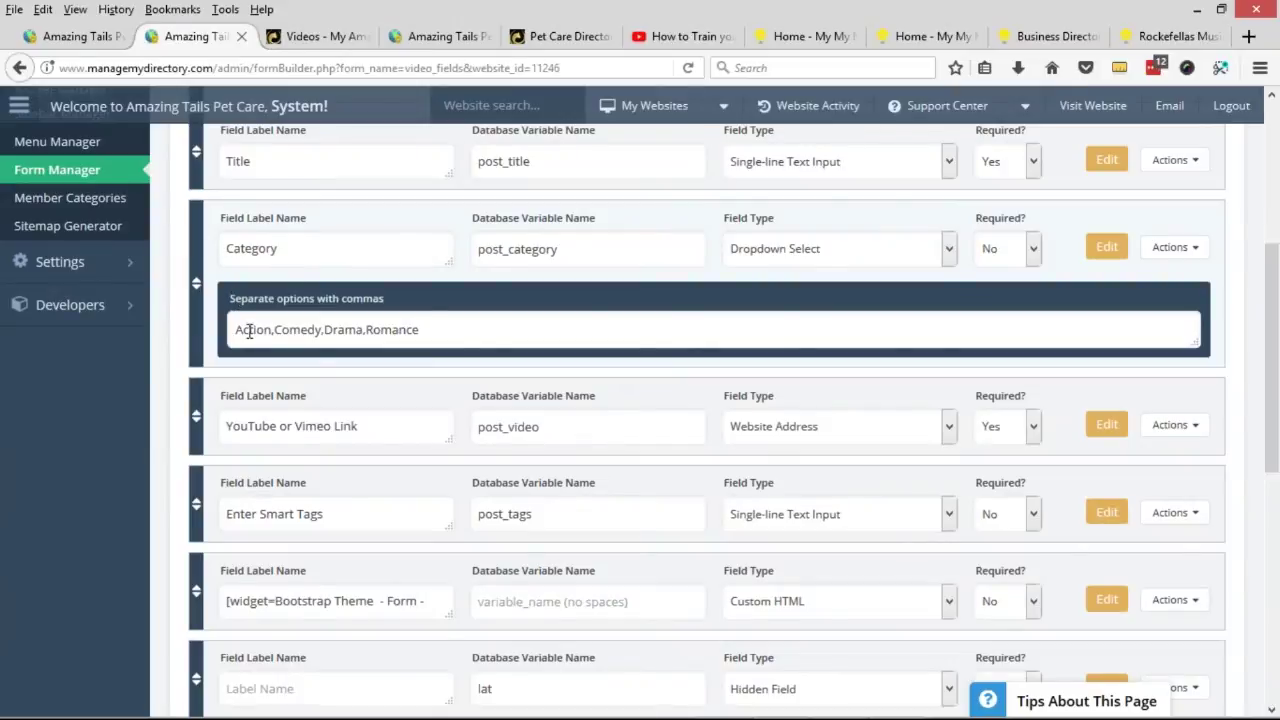
drag(235, 329, 531, 341)
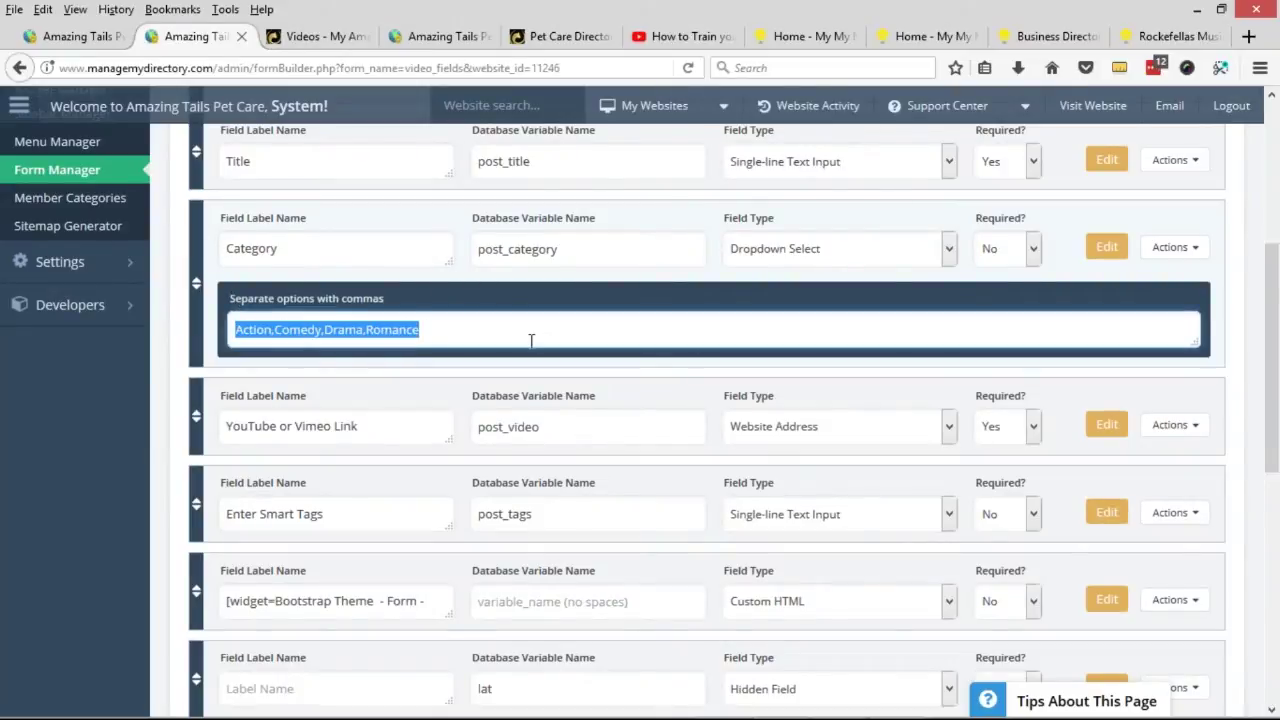
text(Taining,Groomin)
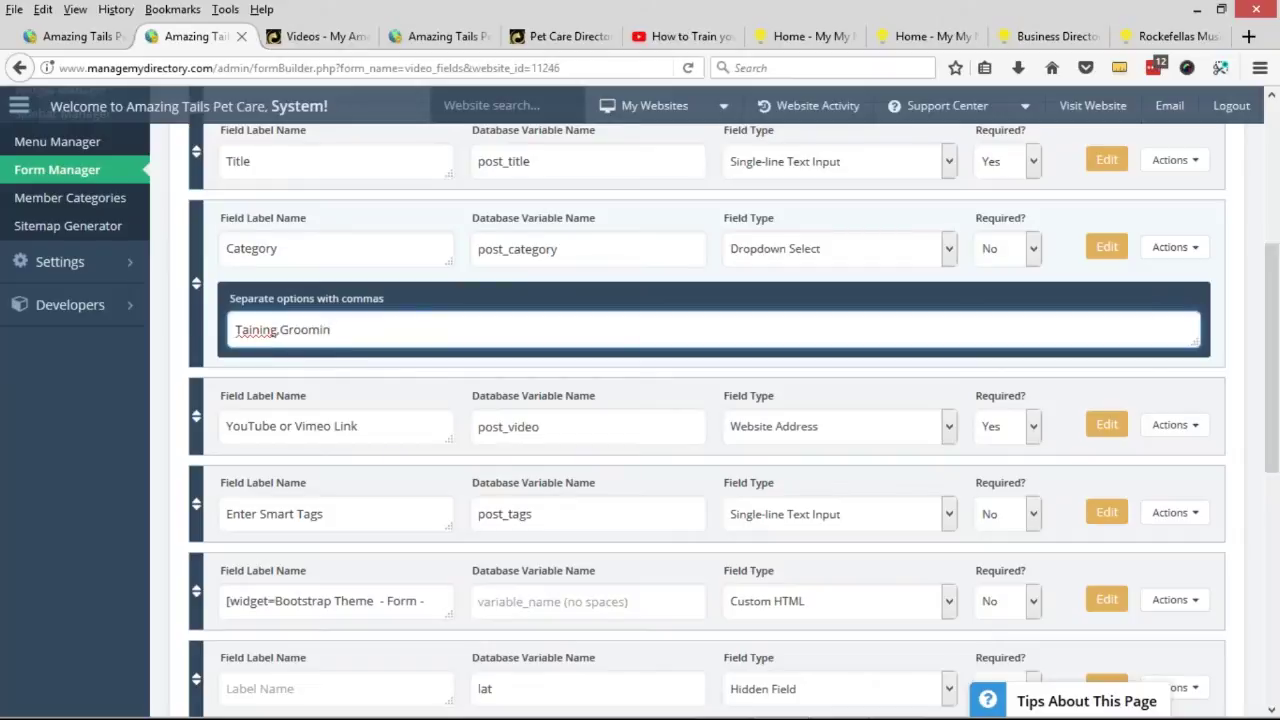
right_click(264, 334)
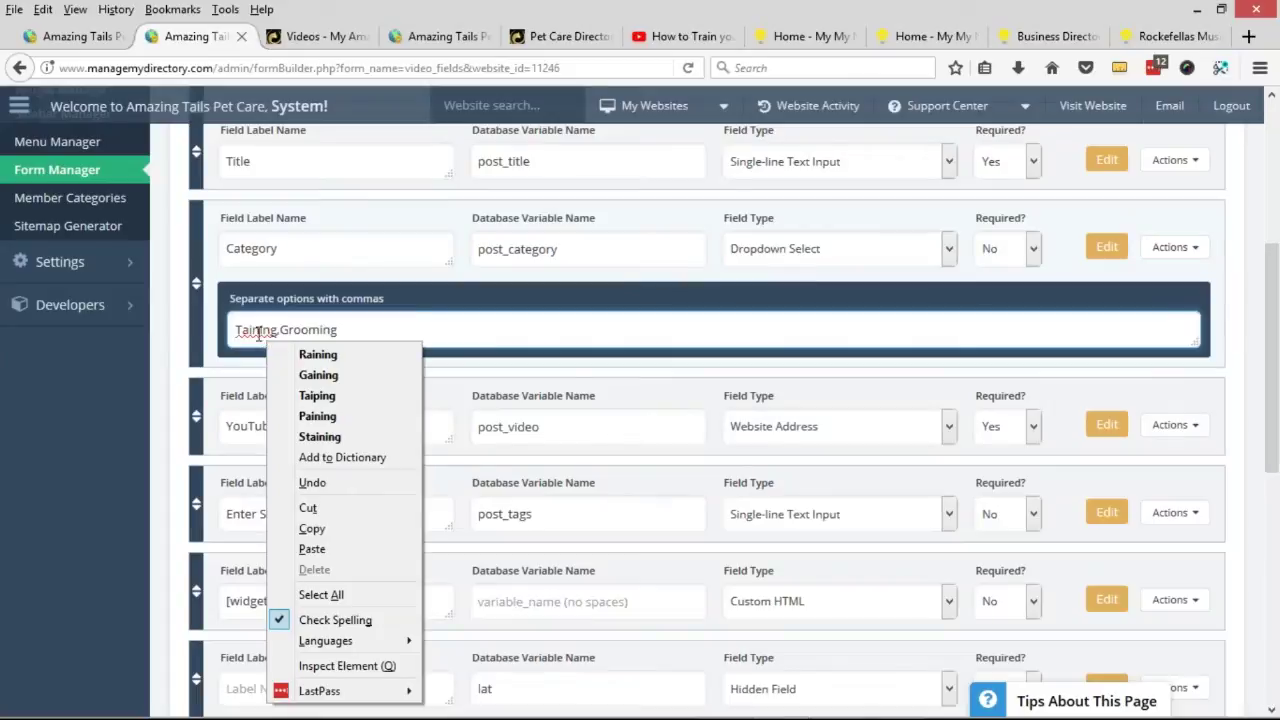
key(Escape)
text(Training)
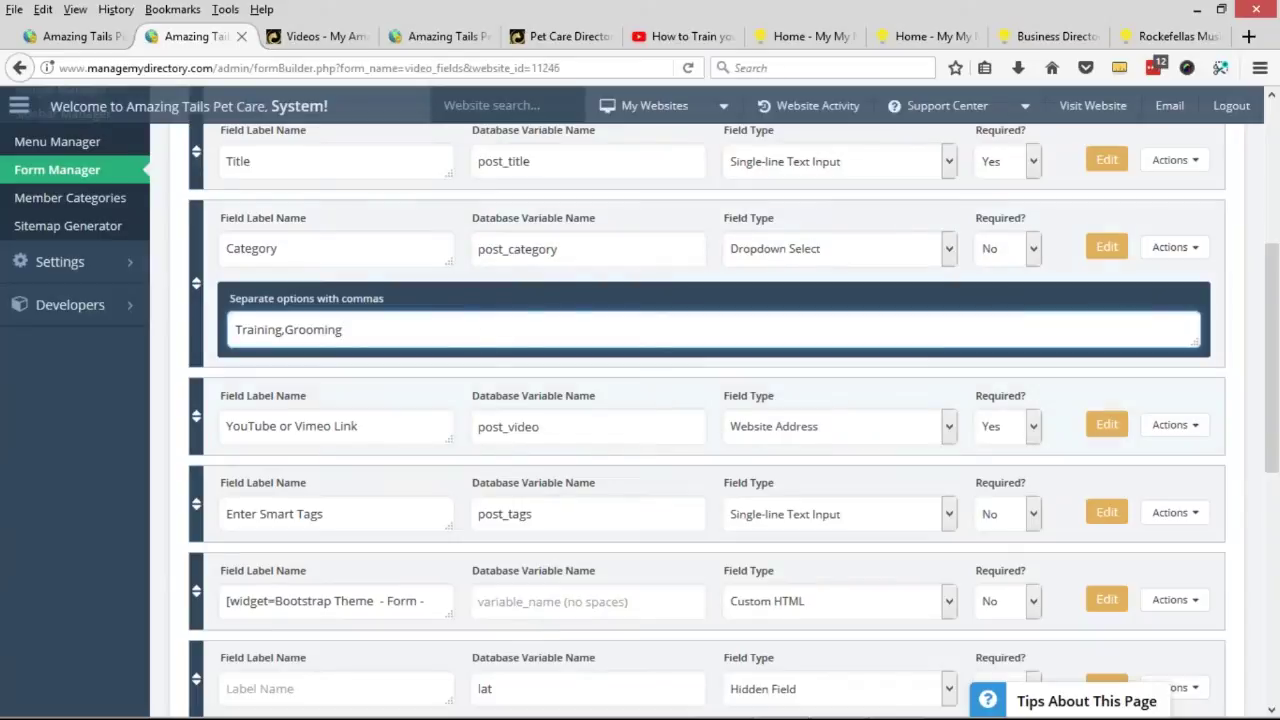
scroll(480, 465, up, 2)
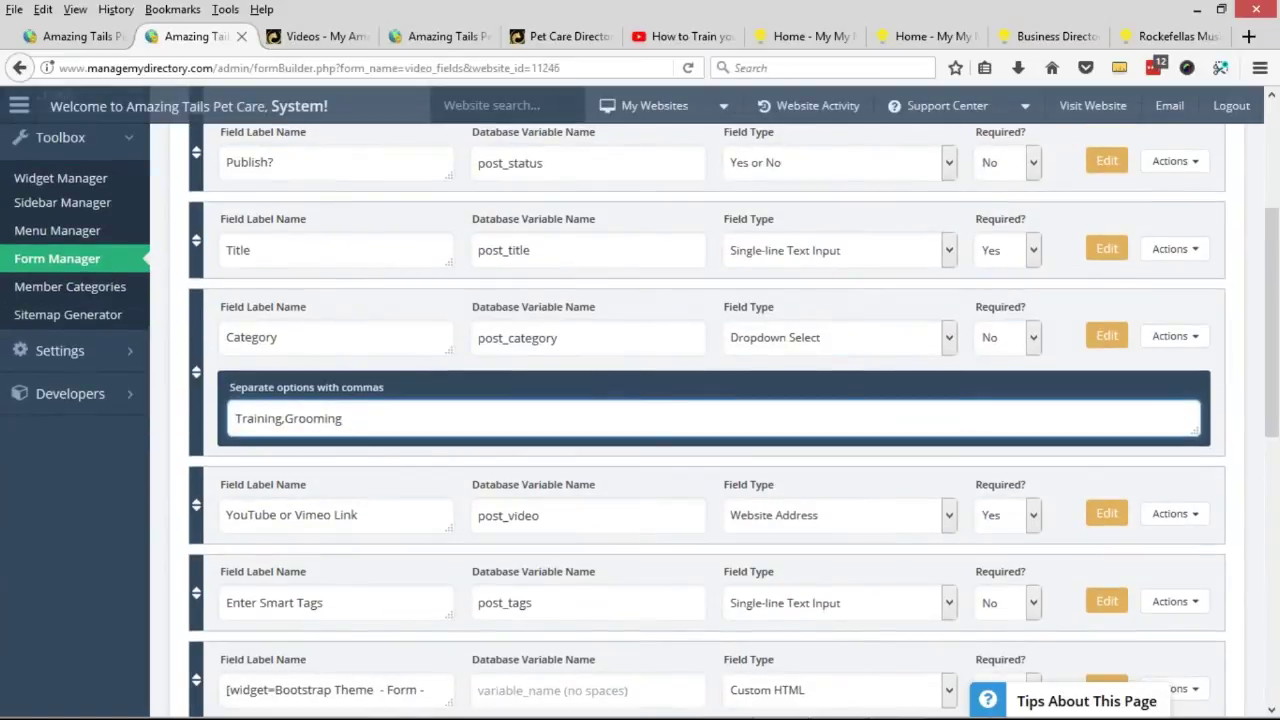
key(Return)
key(Return)
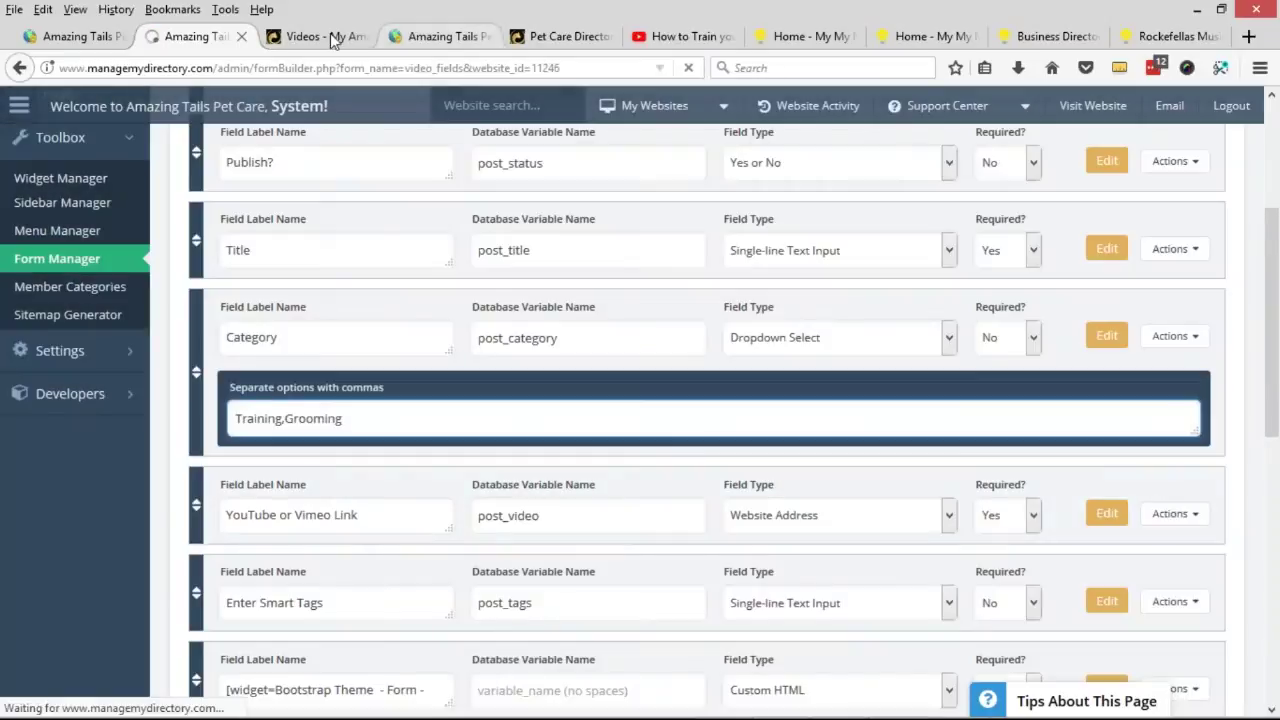
Copy the video title, reload the add-video form, check its Category options and paste "How to Train your Puppy to Stop Biting" back as the title.
click(315, 36)
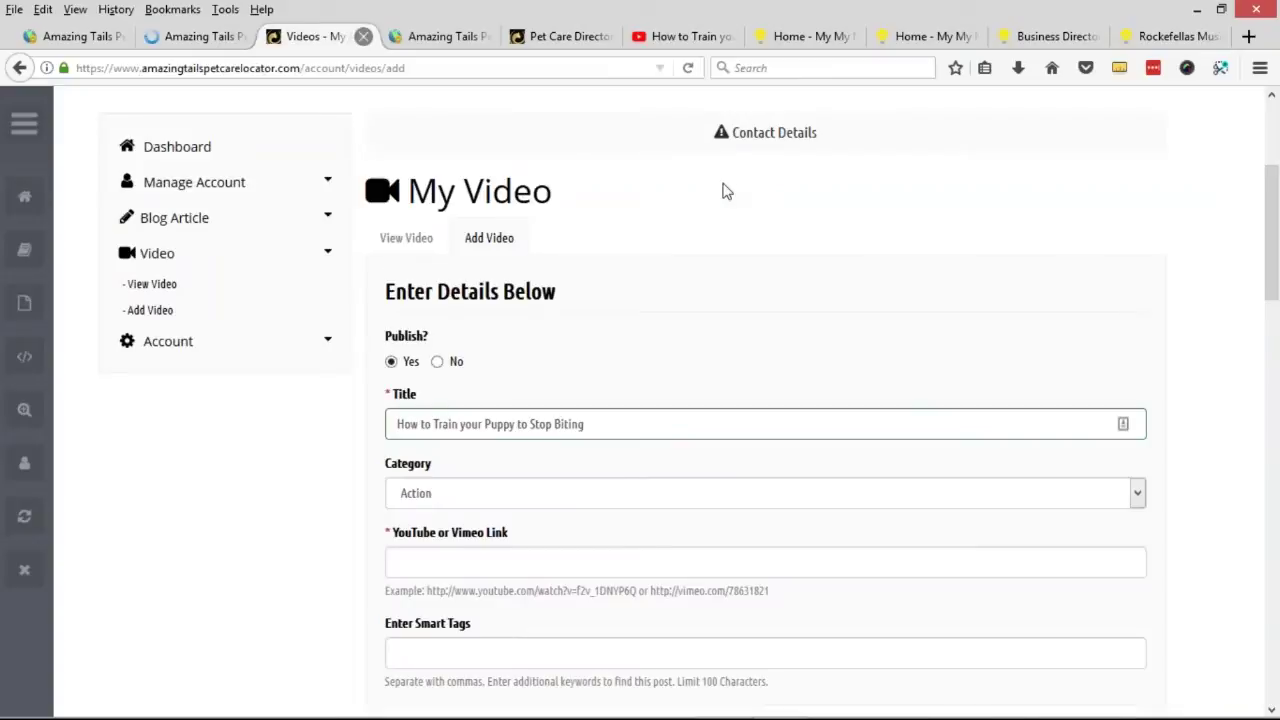
triple_click(514, 427)
key(ctrl+c)
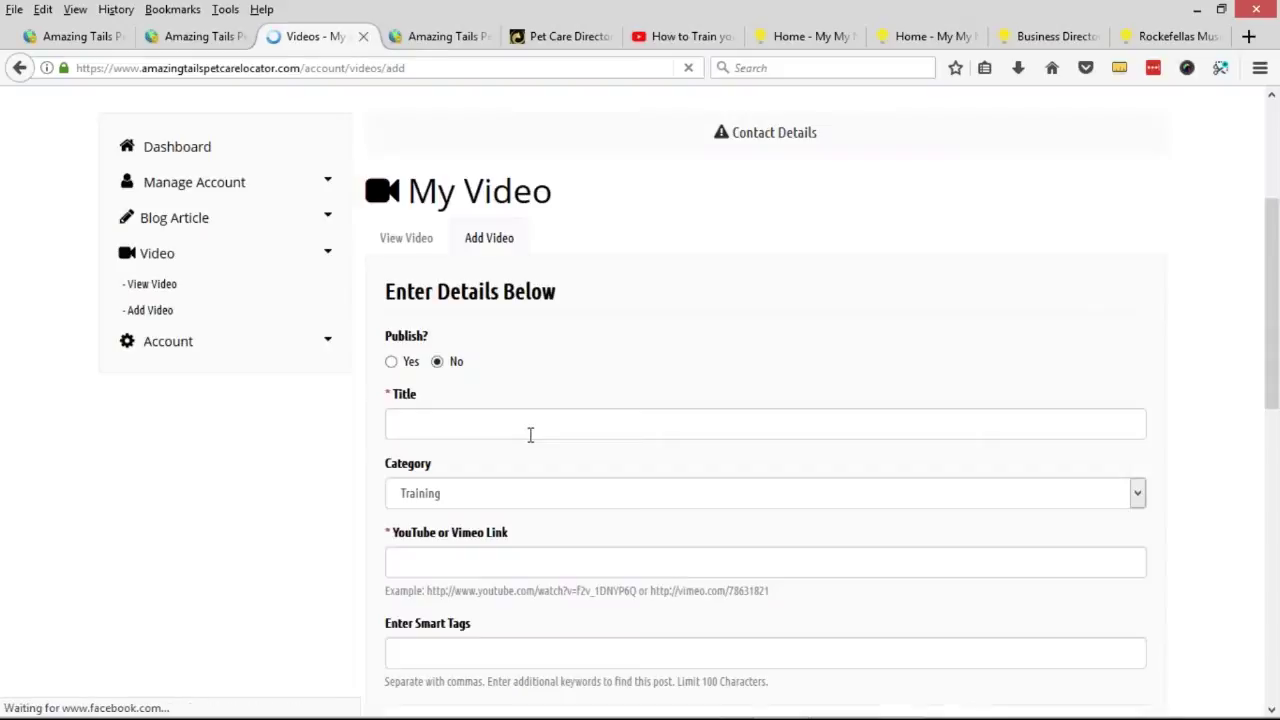
click(435, 493)
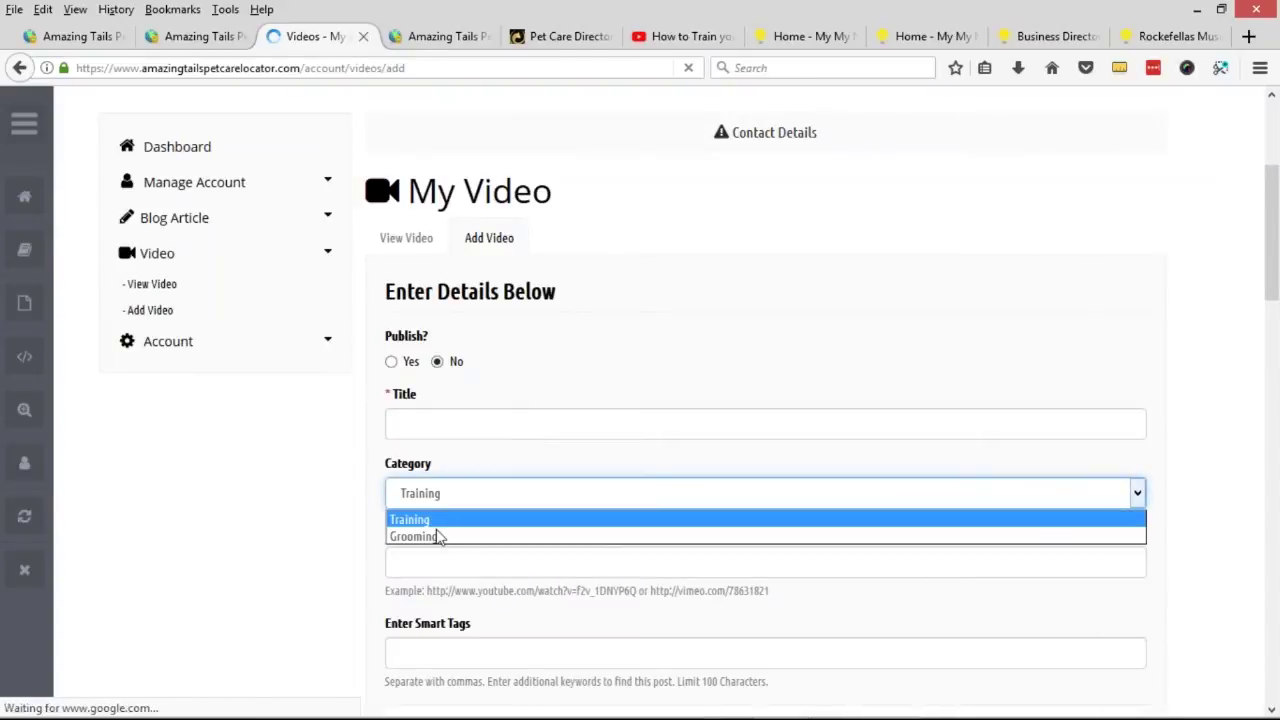
key(ctrl+v)
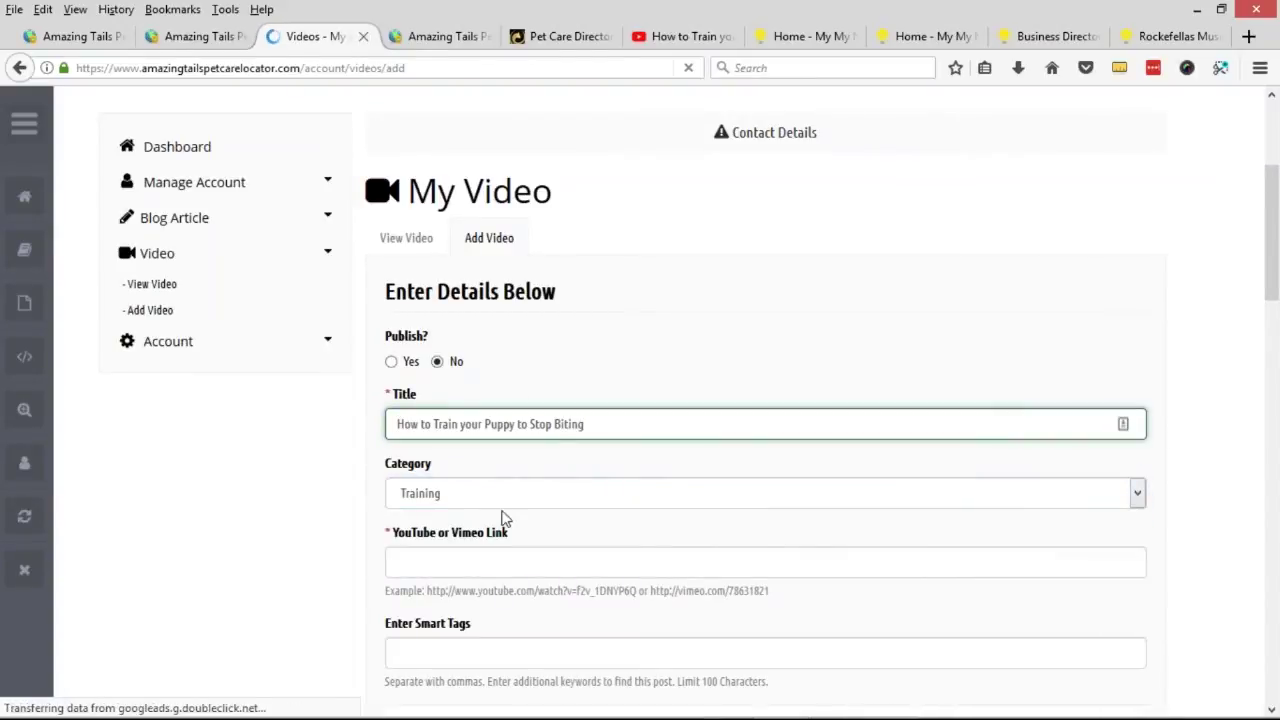
click(633, 38)
click(320, 68)
click(300, 36)
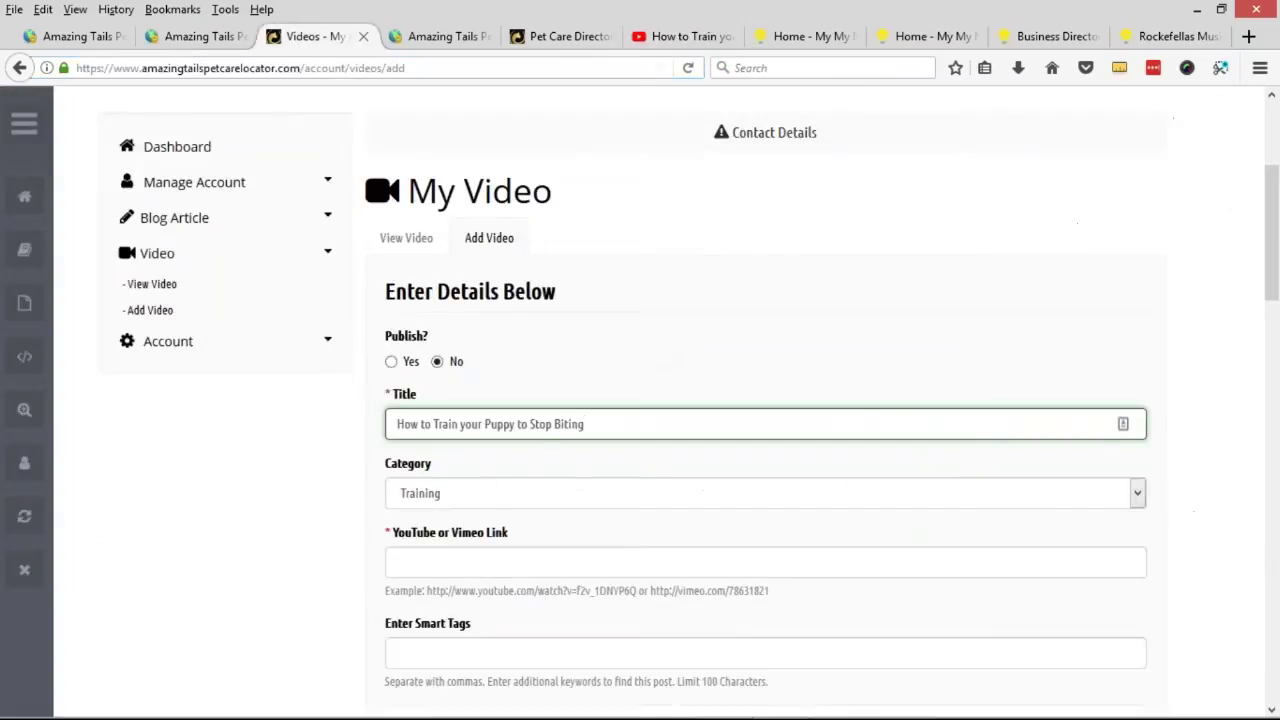
click(443, 572)
text(https://www.youtube.com/watch?v=JRl1FhIBeKc)
Enter "biting,training,dog" as the video's smart tags.
scroll(286, 451, down, 3)
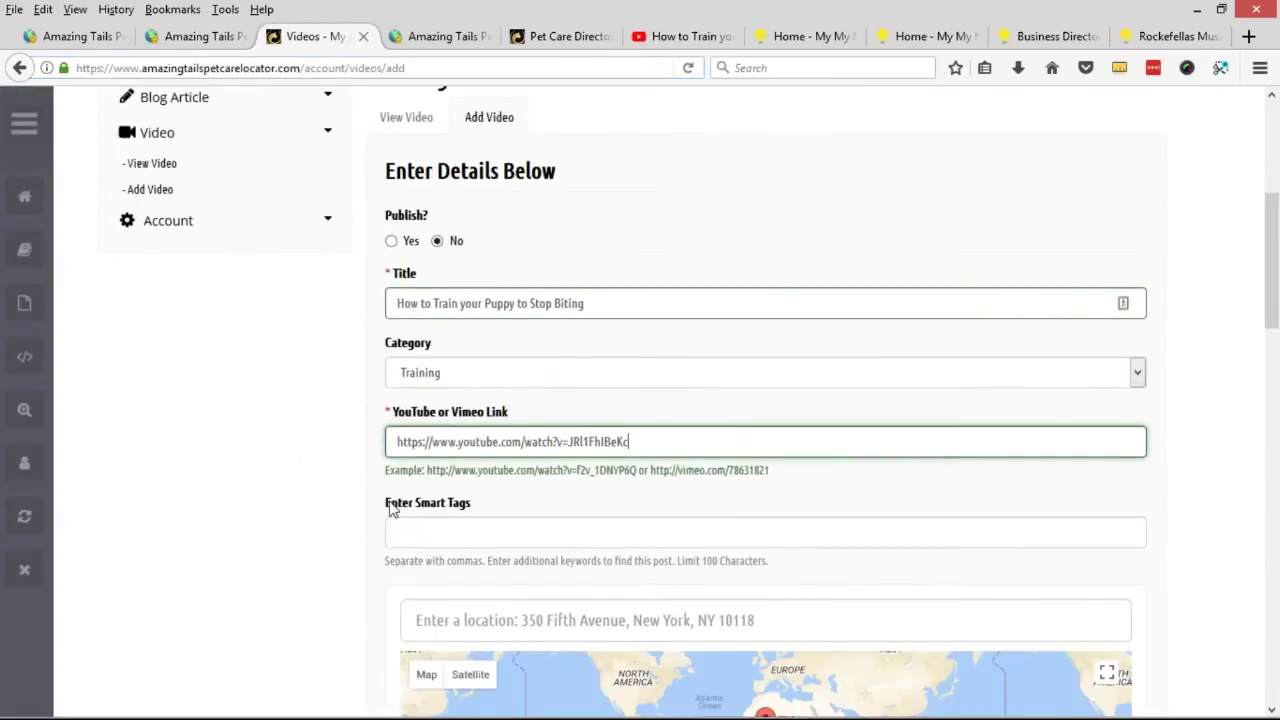
click(428, 477)
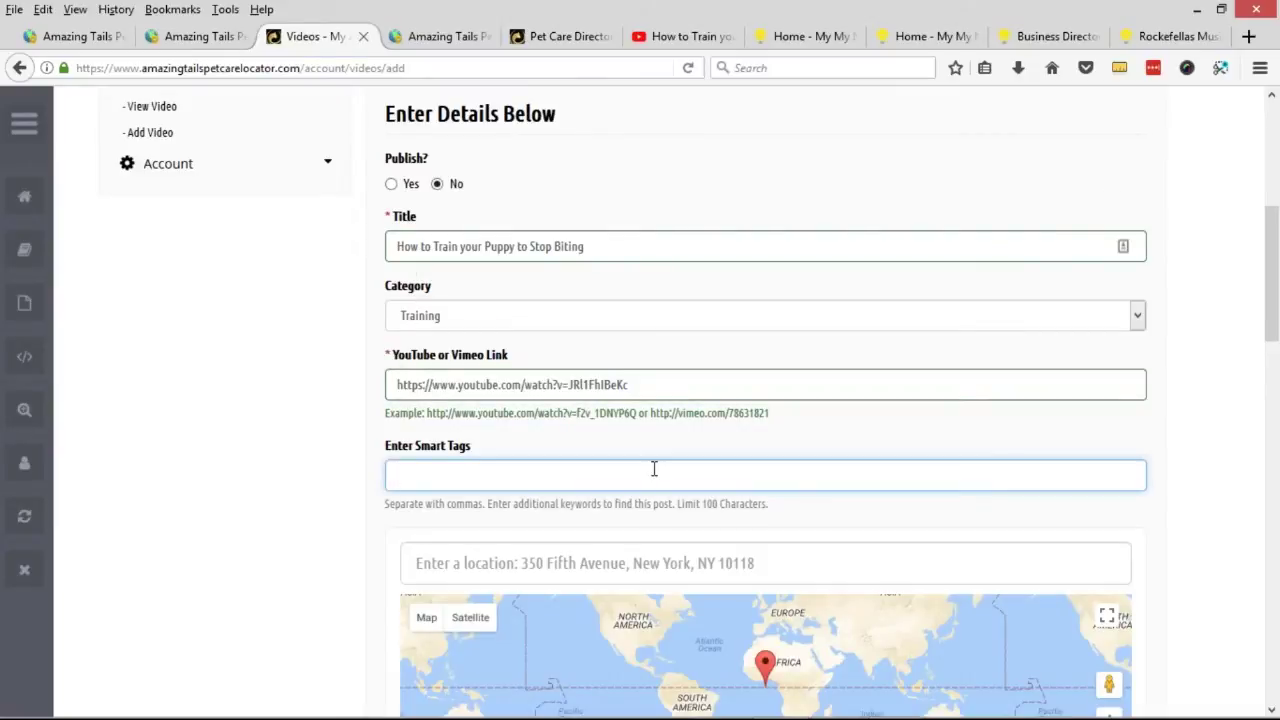
text(biting,training,dog)
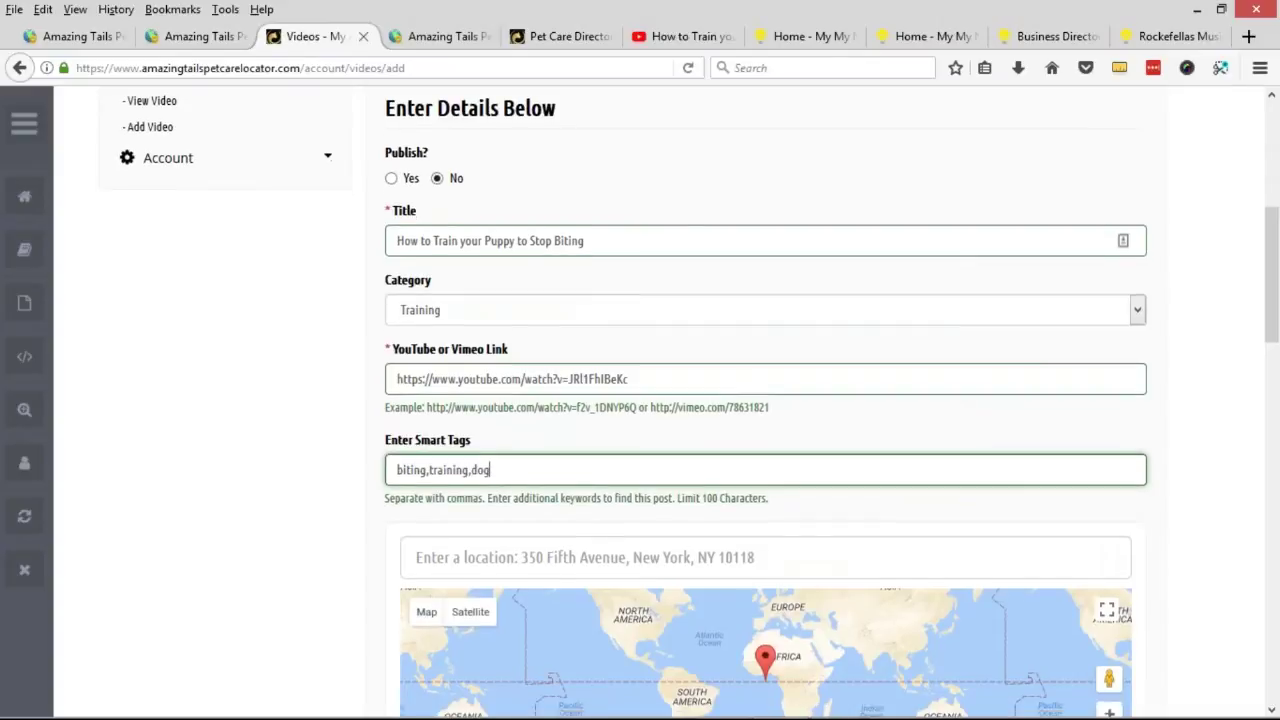
Leave the optional location blank and place the text cursor in the video's description editor.
scroll(140, 397, down, 5)
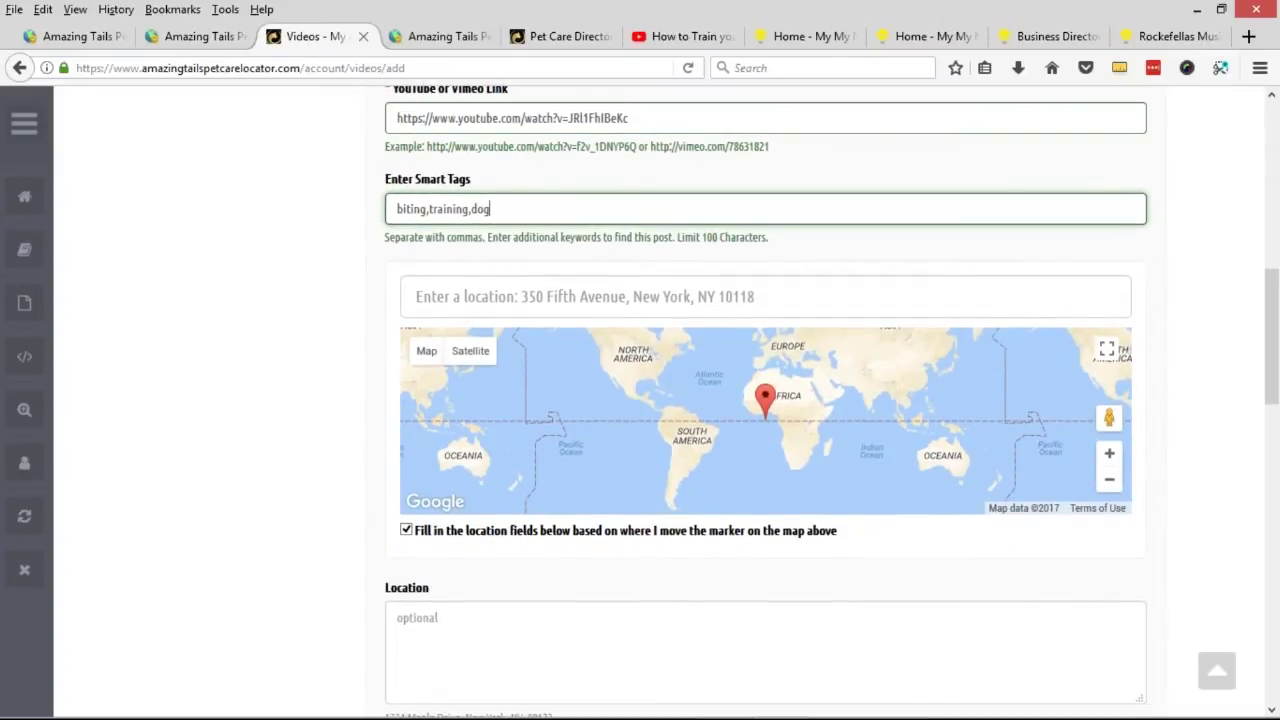
scroll(336, 275, down, 3)
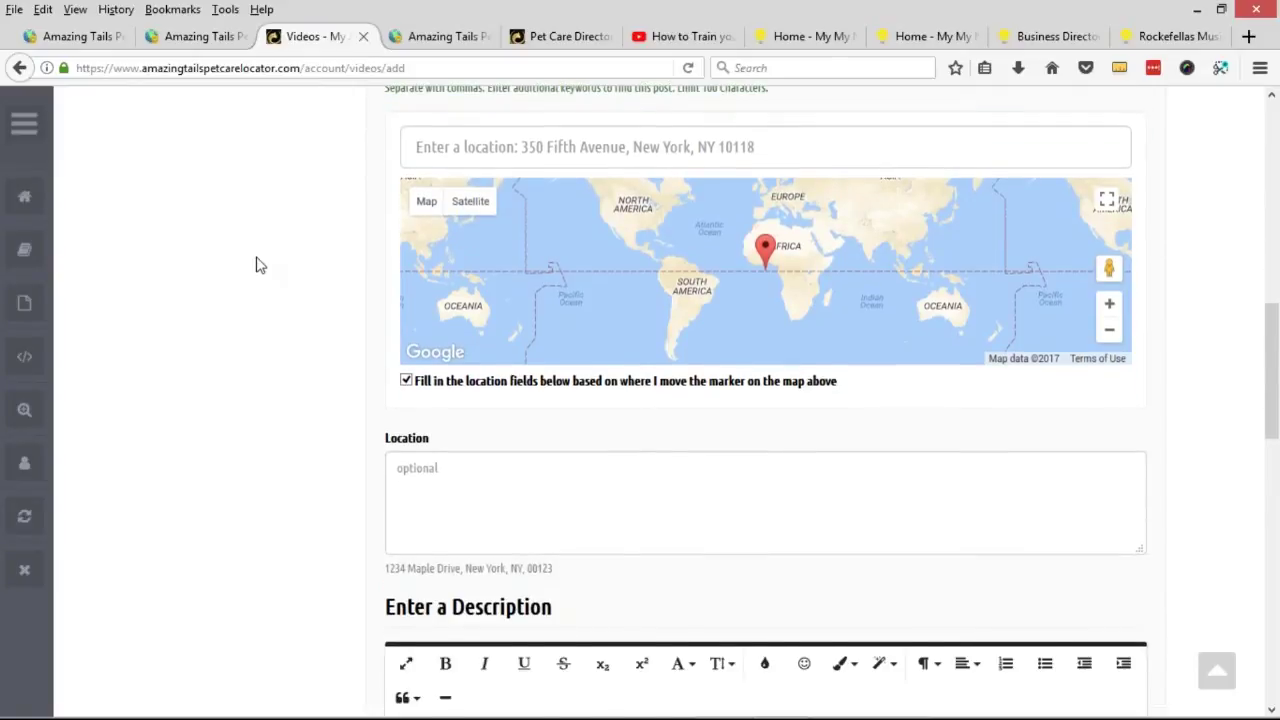
scroll(280, 229, down, 3)
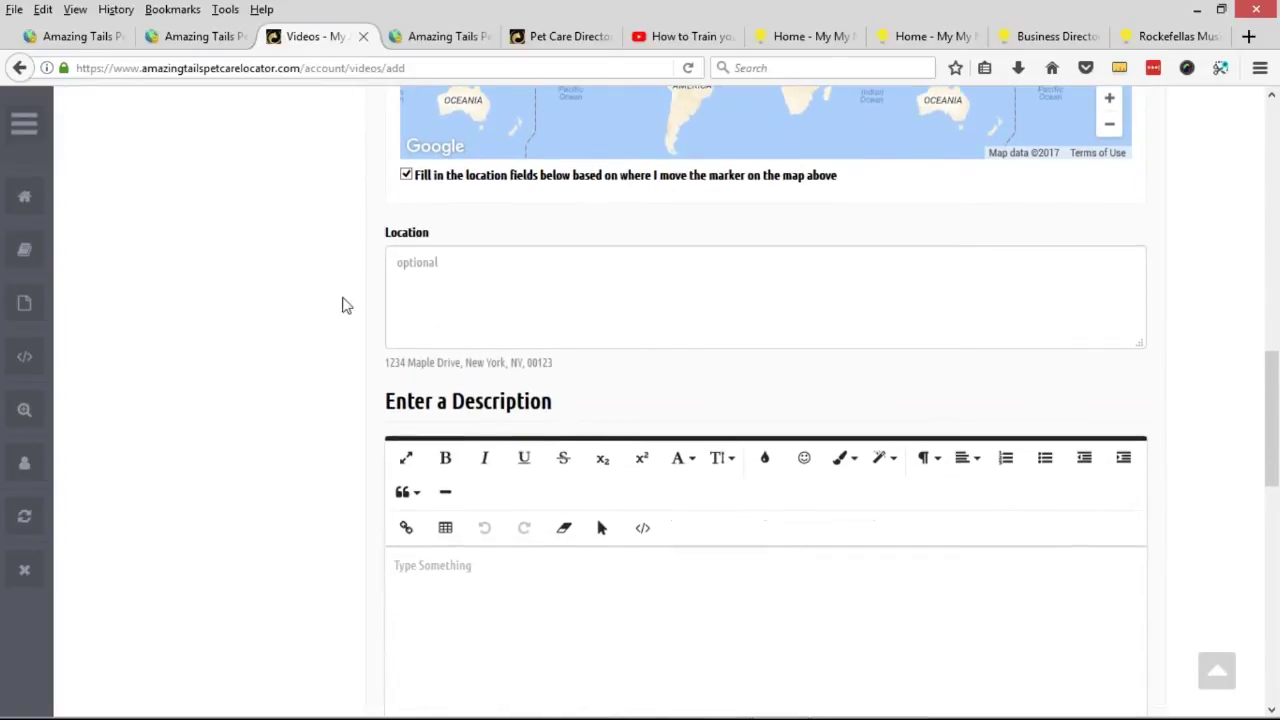
click(446, 619)
scroll(640, 400, down, 2)
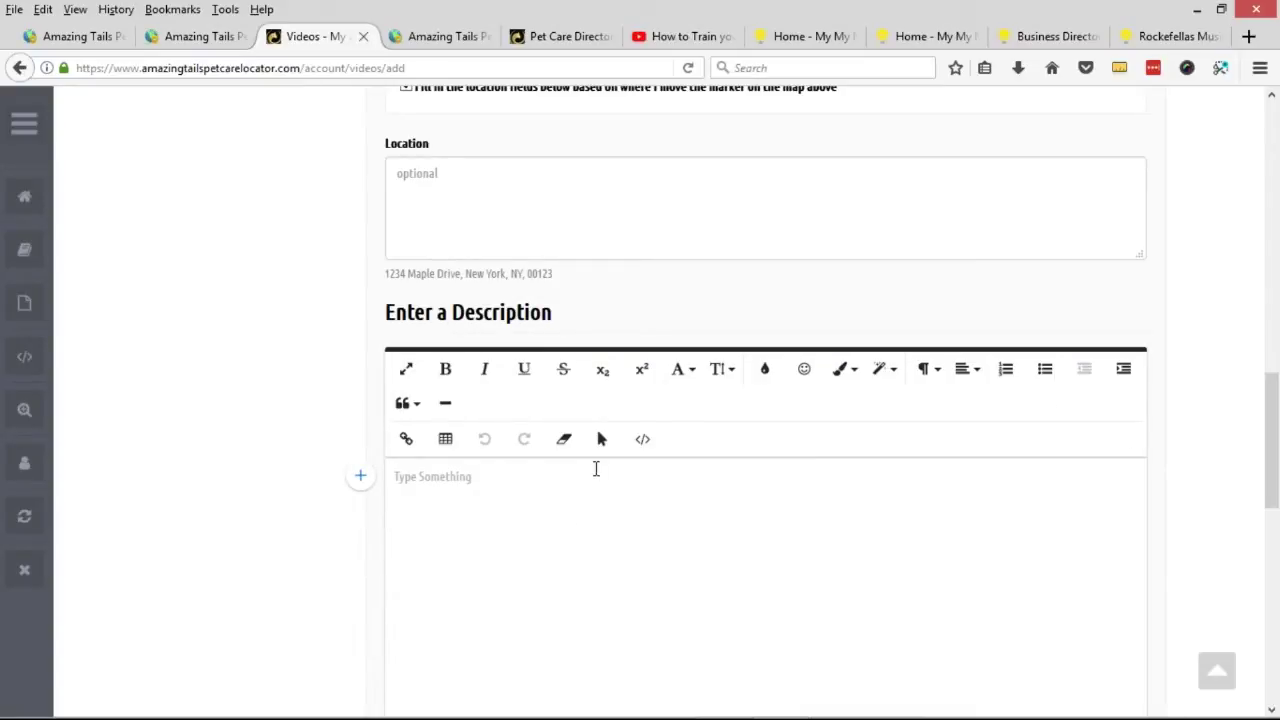
Expand the video's description on YouTube and copy its opening paragraph, starting "Train your puppy to stop biting!".
click(682, 36)
scroll(408, 343, down, 3)
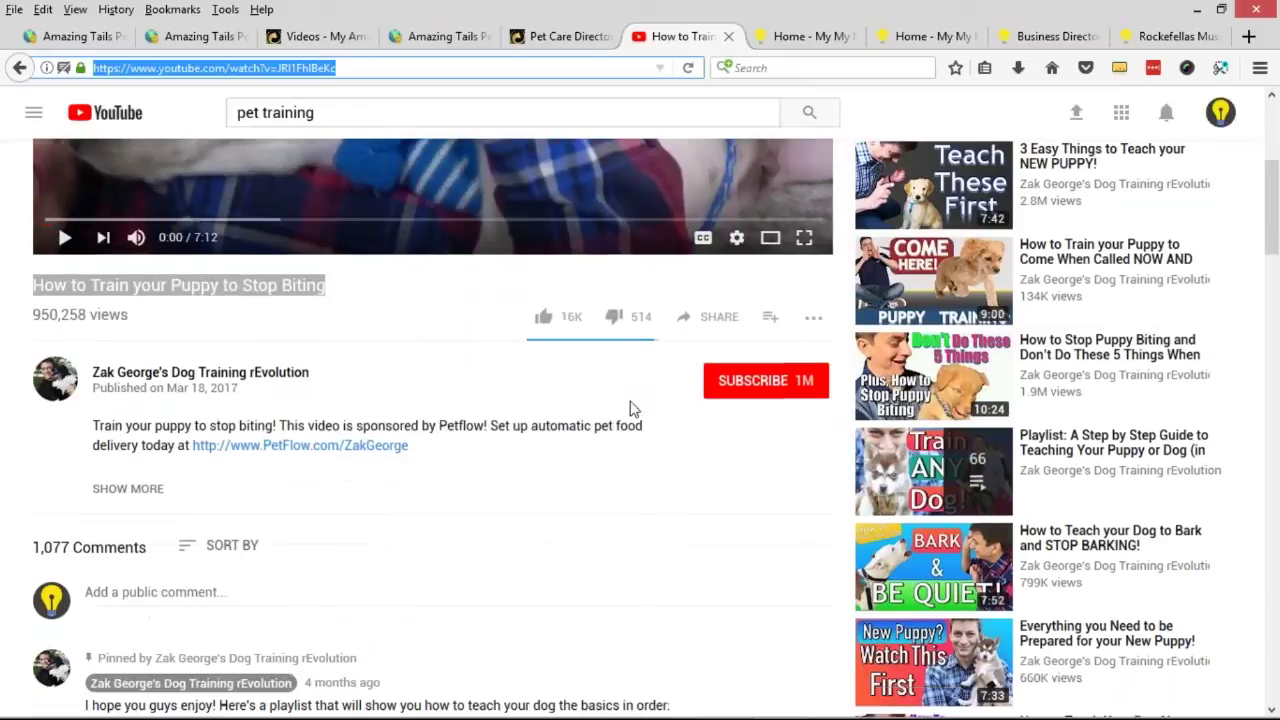
click(135, 489)
drag(91, 430, 198, 221)
scroll(350, 440, down, 3)
scroll(391, 408, down, 2)
click(198, 221)
drag(90, 160, 408, 180)
key(ctrl+c)
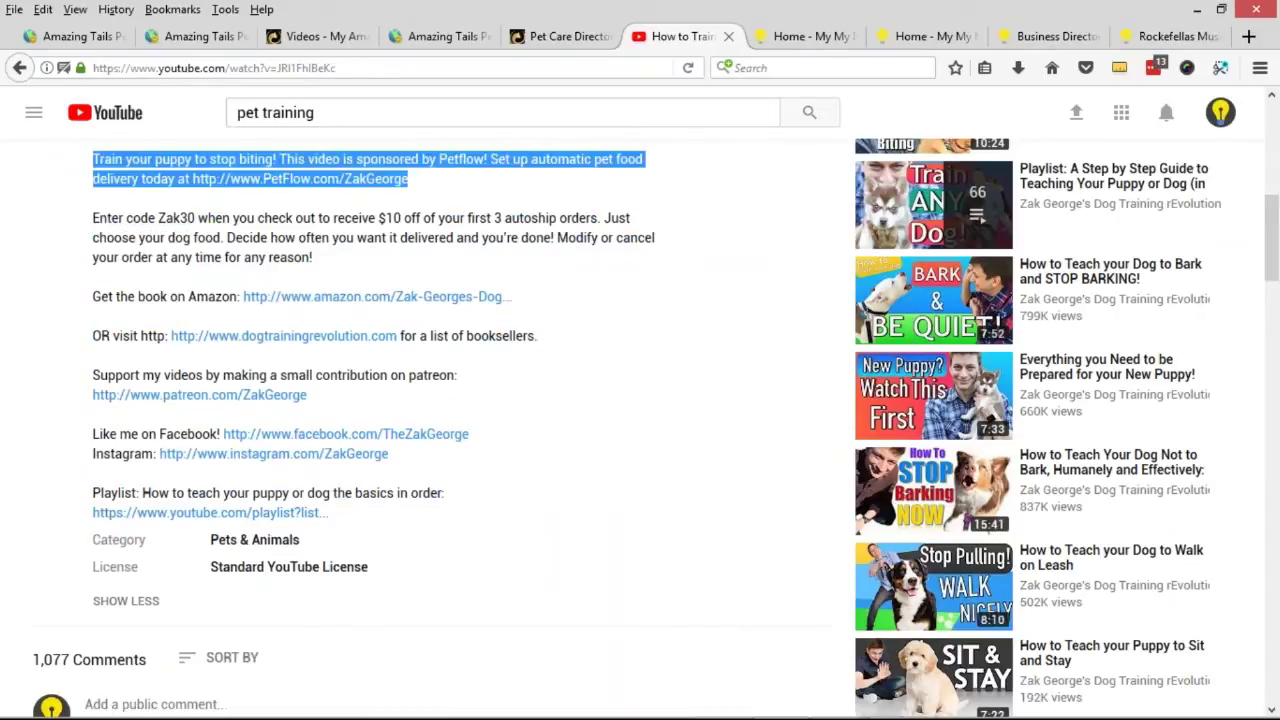
Paste the copied "Train your puppy to stop biting!" paragraph into the video's description on the directory site and save the video.
click(320, 37)
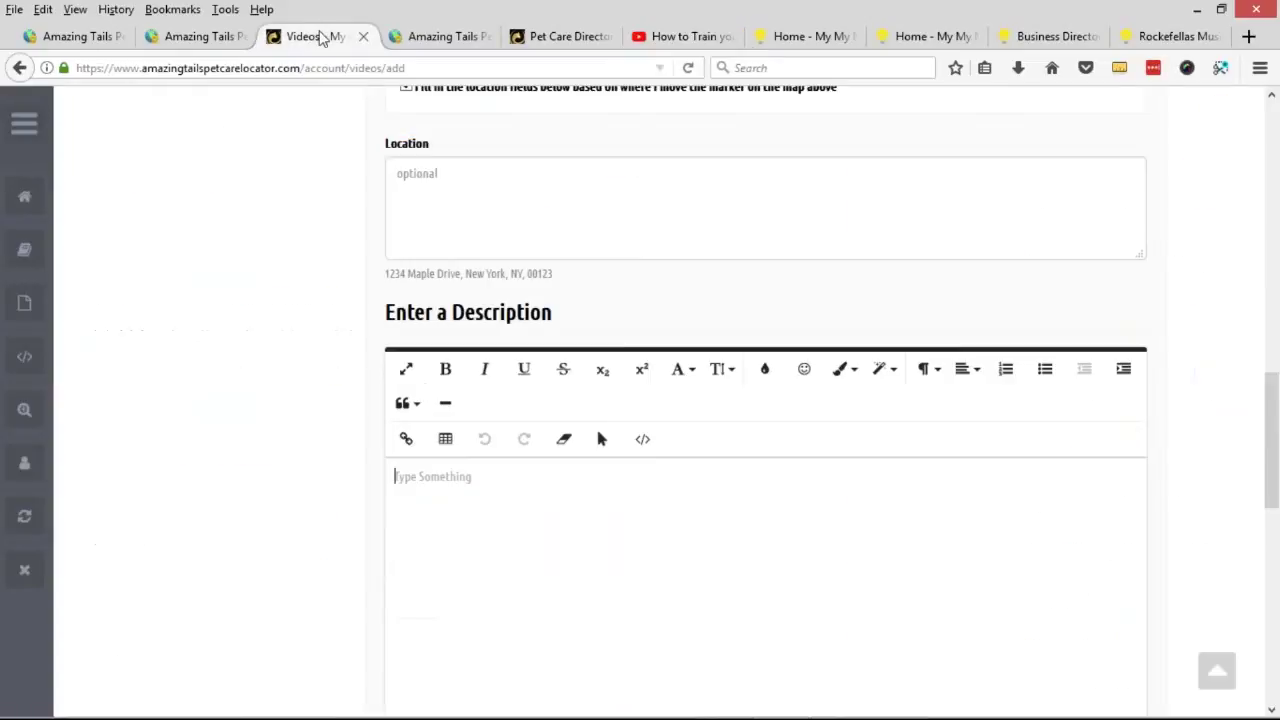
click(610, 515)
key(ctrl+v)
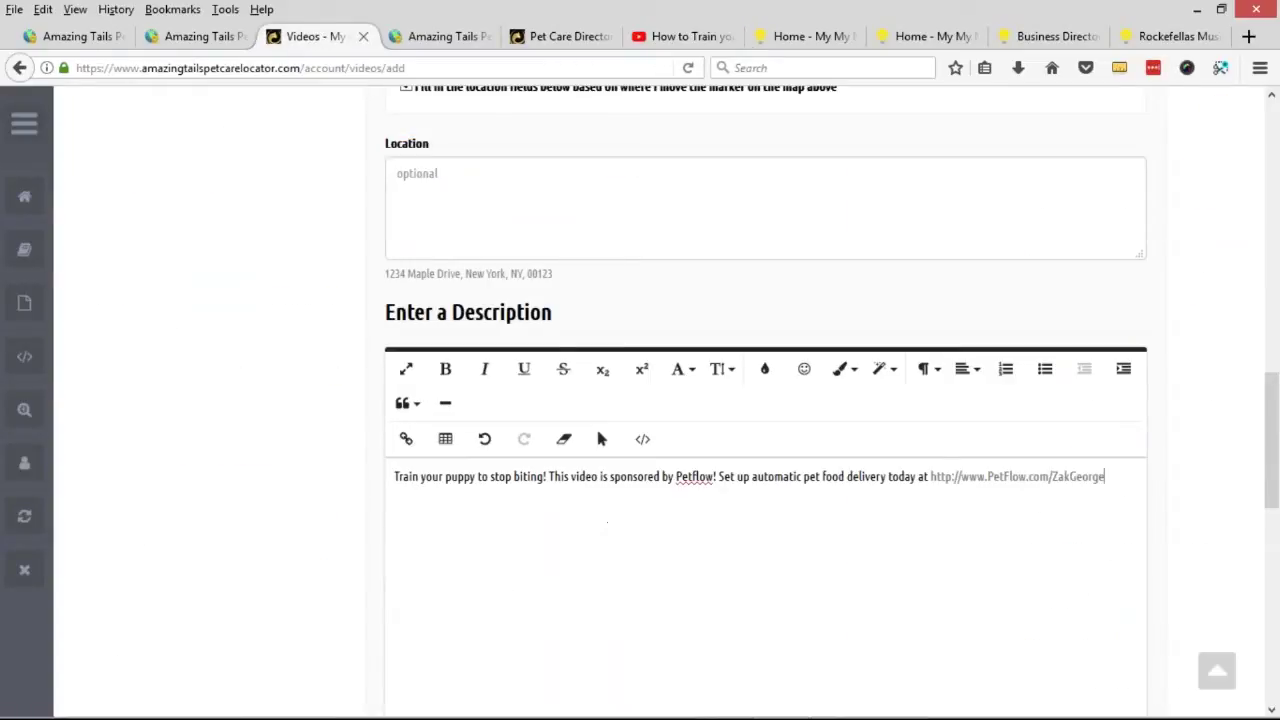
scroll(334, 474, down, 3)
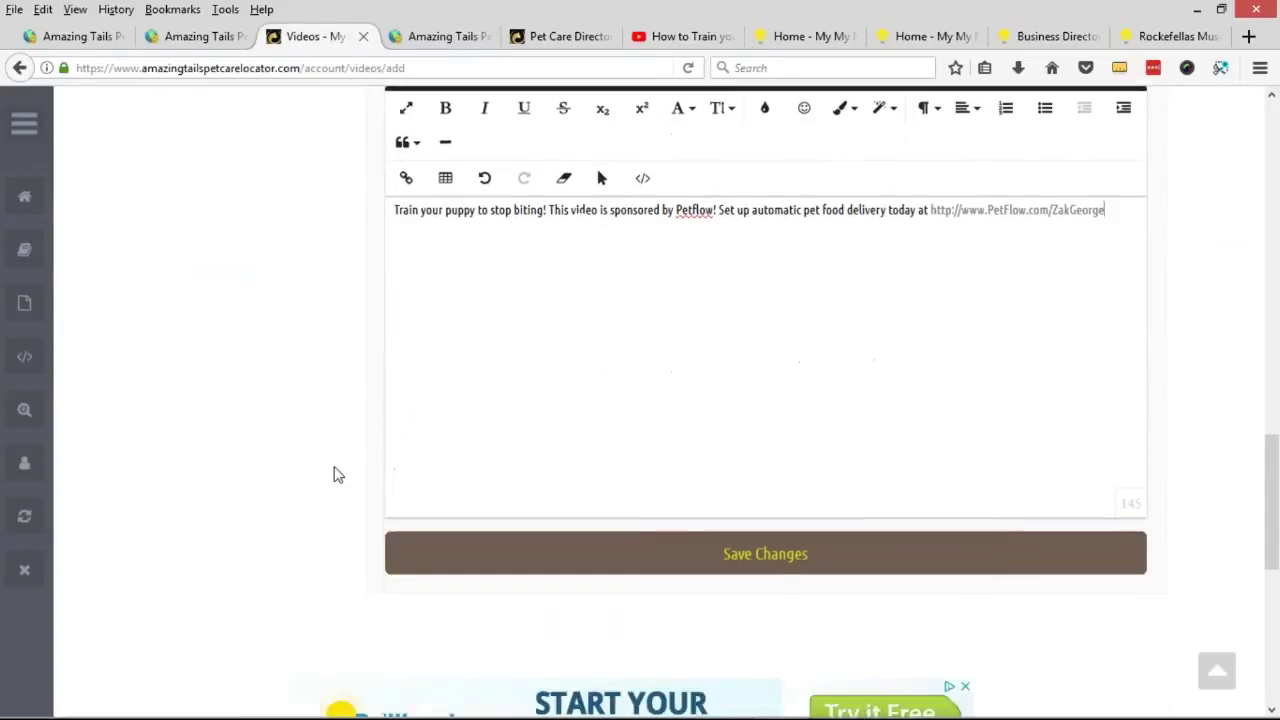
click(837, 563)
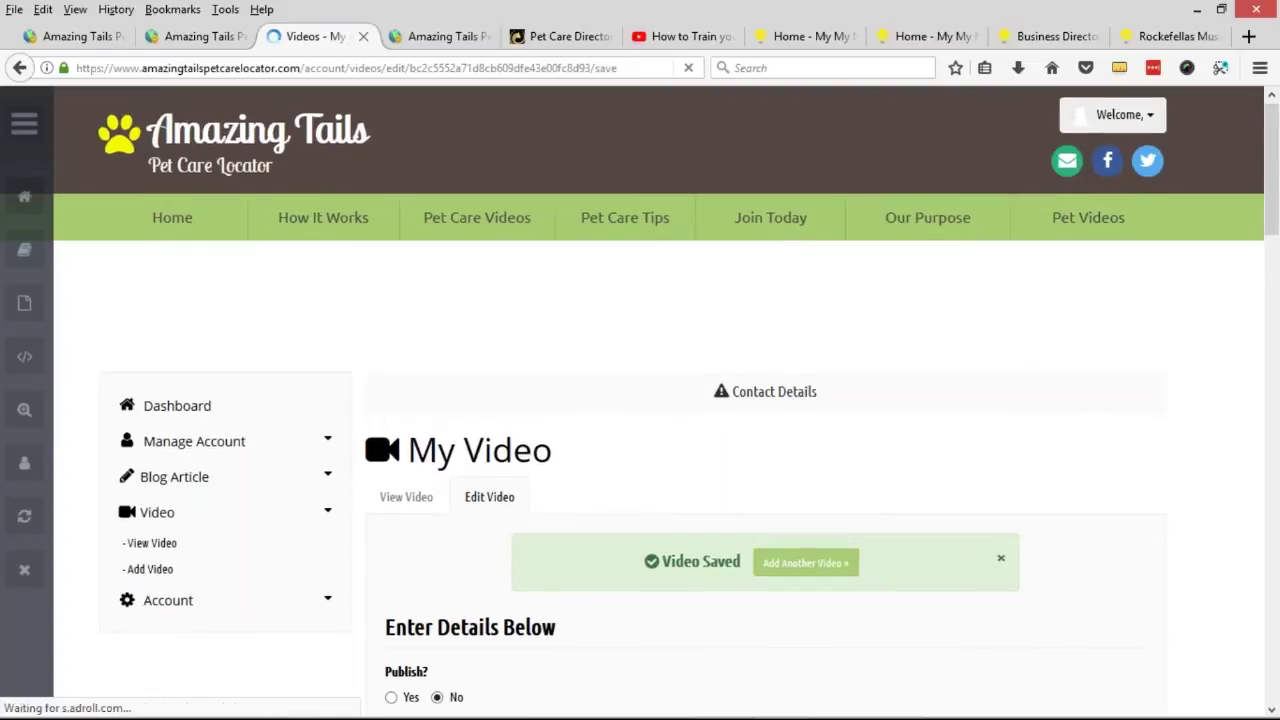
Set the saved puppy training video's Publish option to Yes and save the changes.
scroll(500, 460, down, 5)
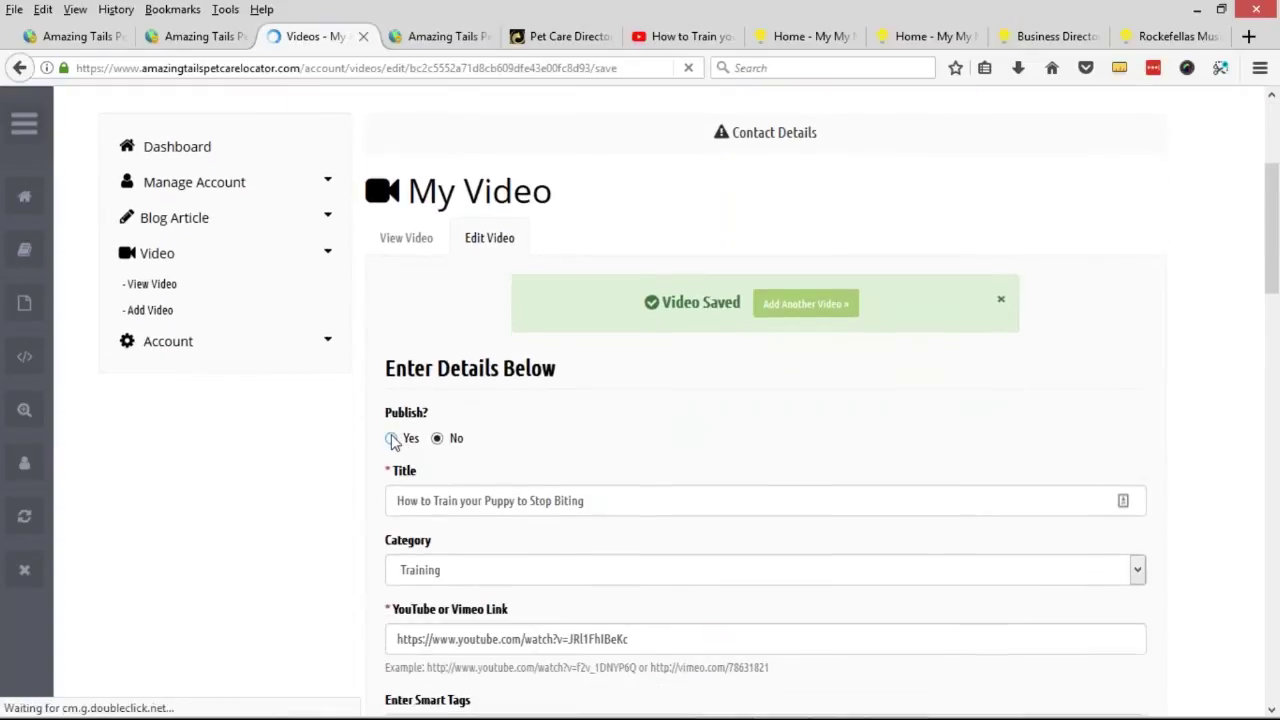
click(392, 438)
drag(390, 428, 433, 422)
scroll(300, 426, down, 10)
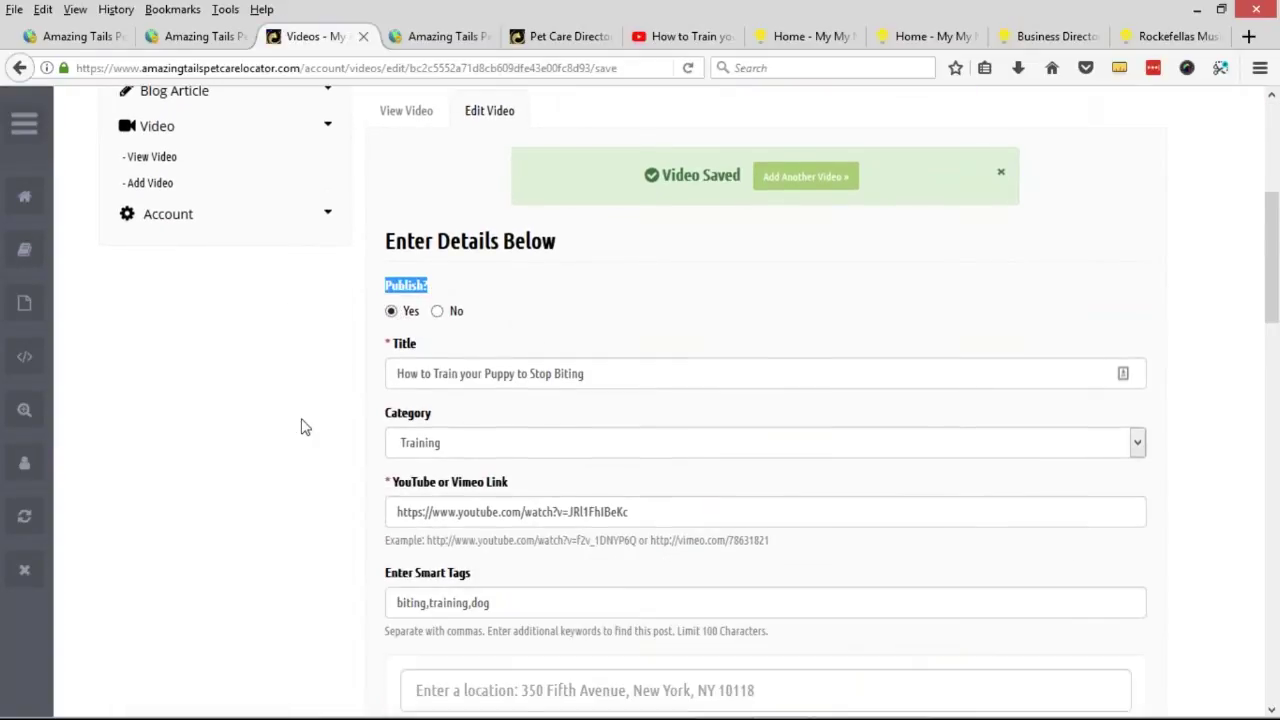
scroll(287, 413, down, 3)
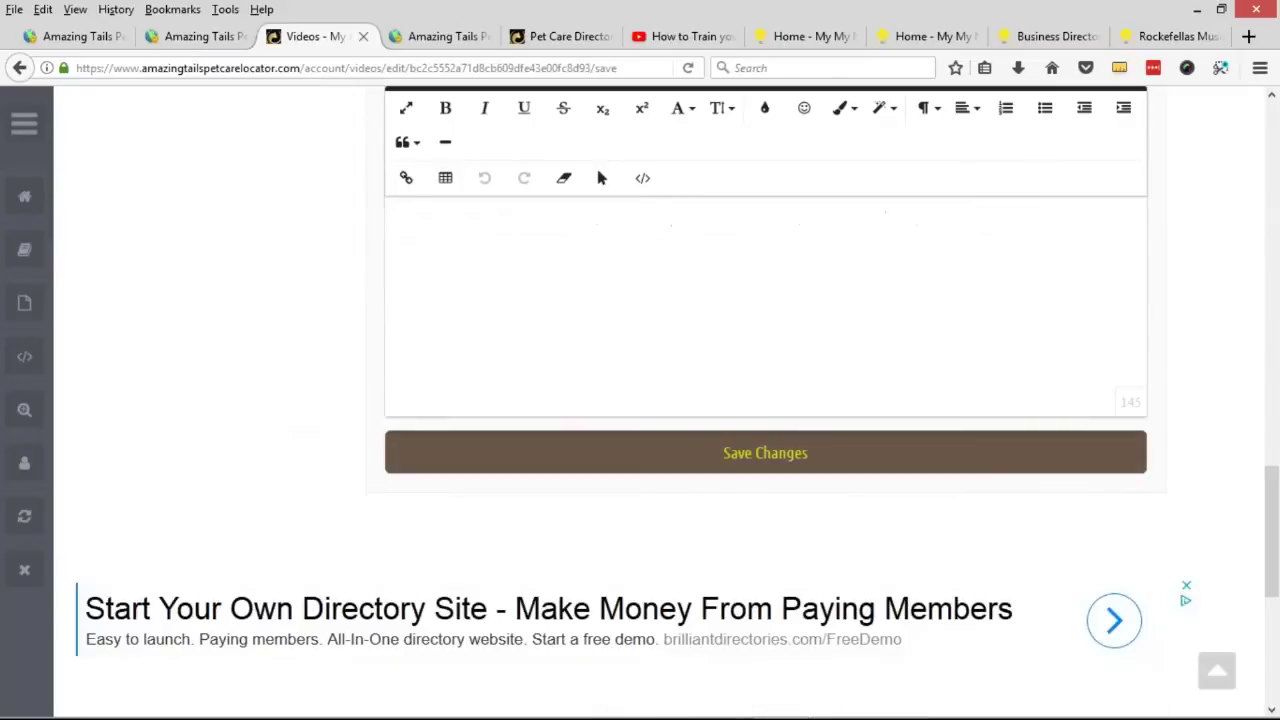
click(765, 451)
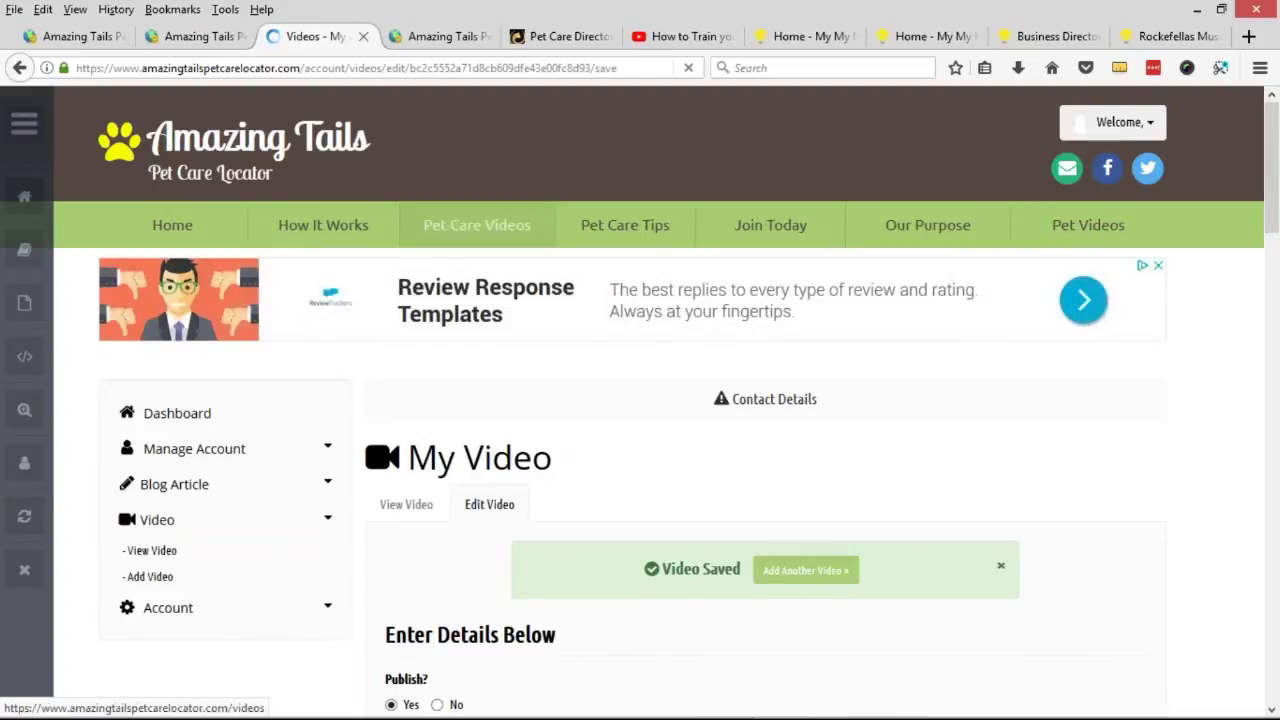
Check the Pet Care Videos page for the puppy training listing and open its post in a separate tab.
click(477, 225)
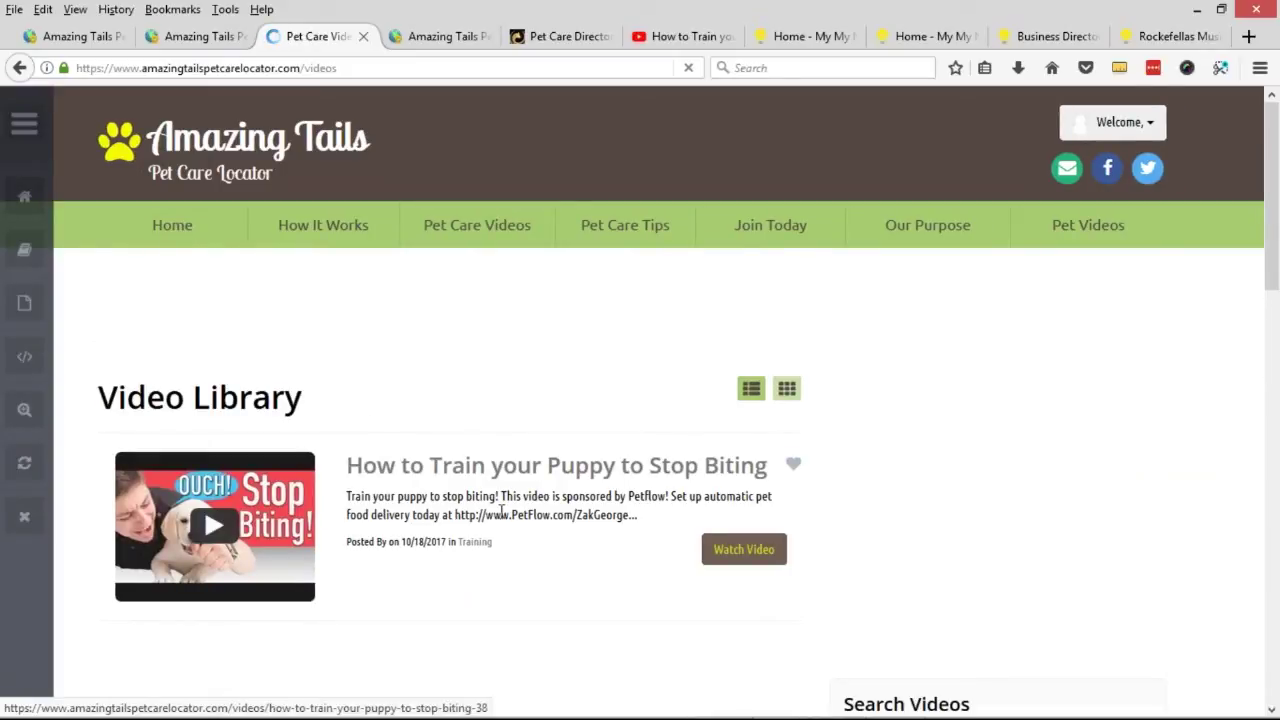
scroll(510, 537, down, 1)
scroll(510, 537, down, 1)
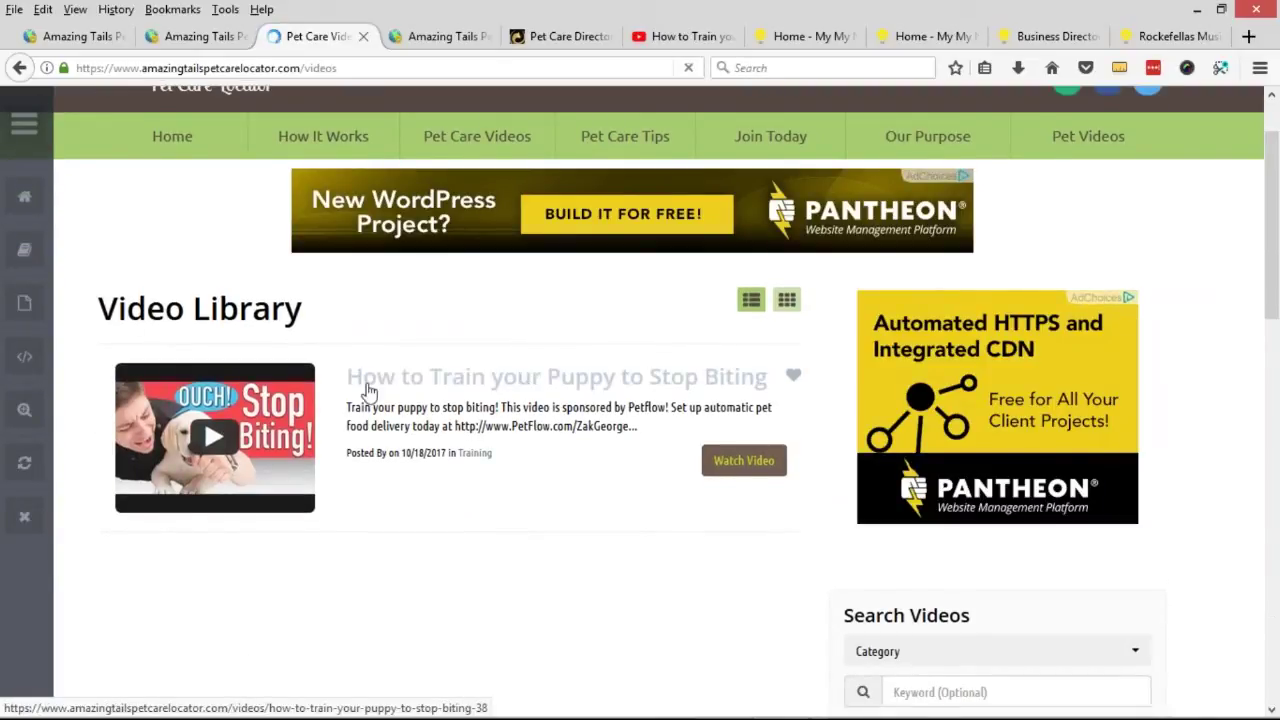
middle_click(400, 392)
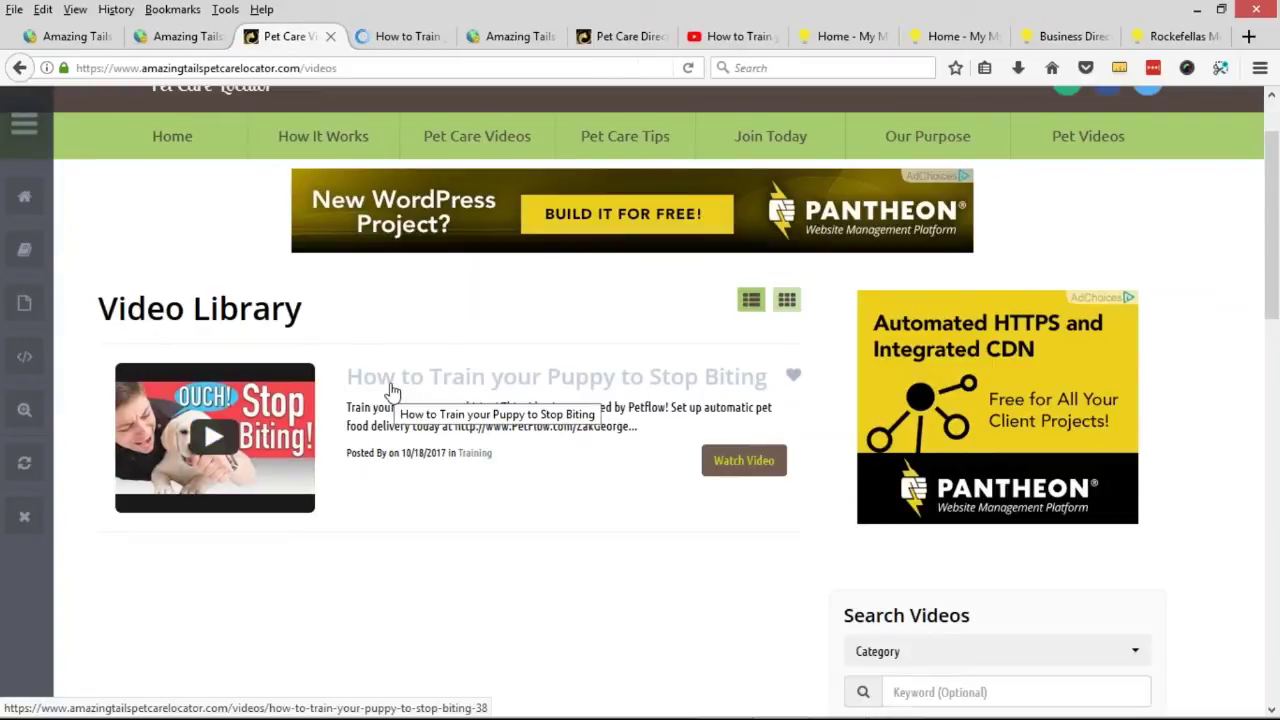
scroll(555, 542, up, 2)
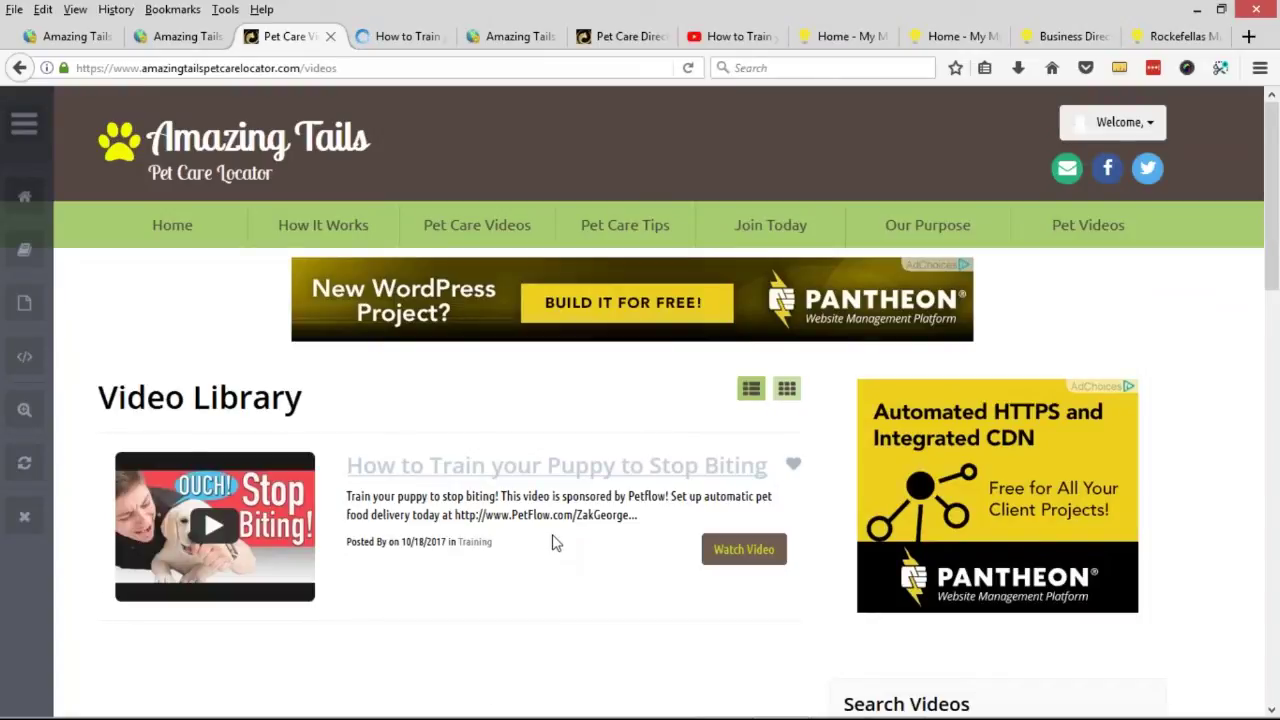
On the YouTube video, draft a public comment telling its creator the video was loved so much and shared on the website.
click(735, 36)
scroll(434, 409, down, 5)
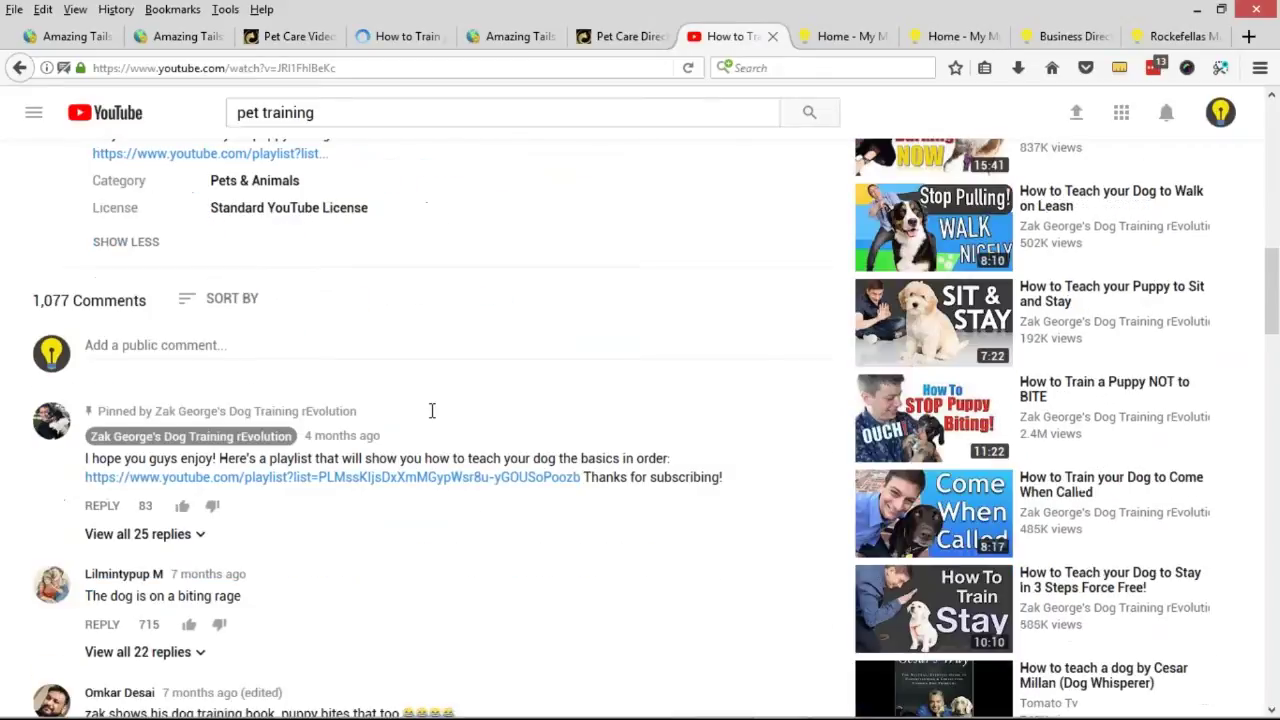
scroll(429, 417, down, 11)
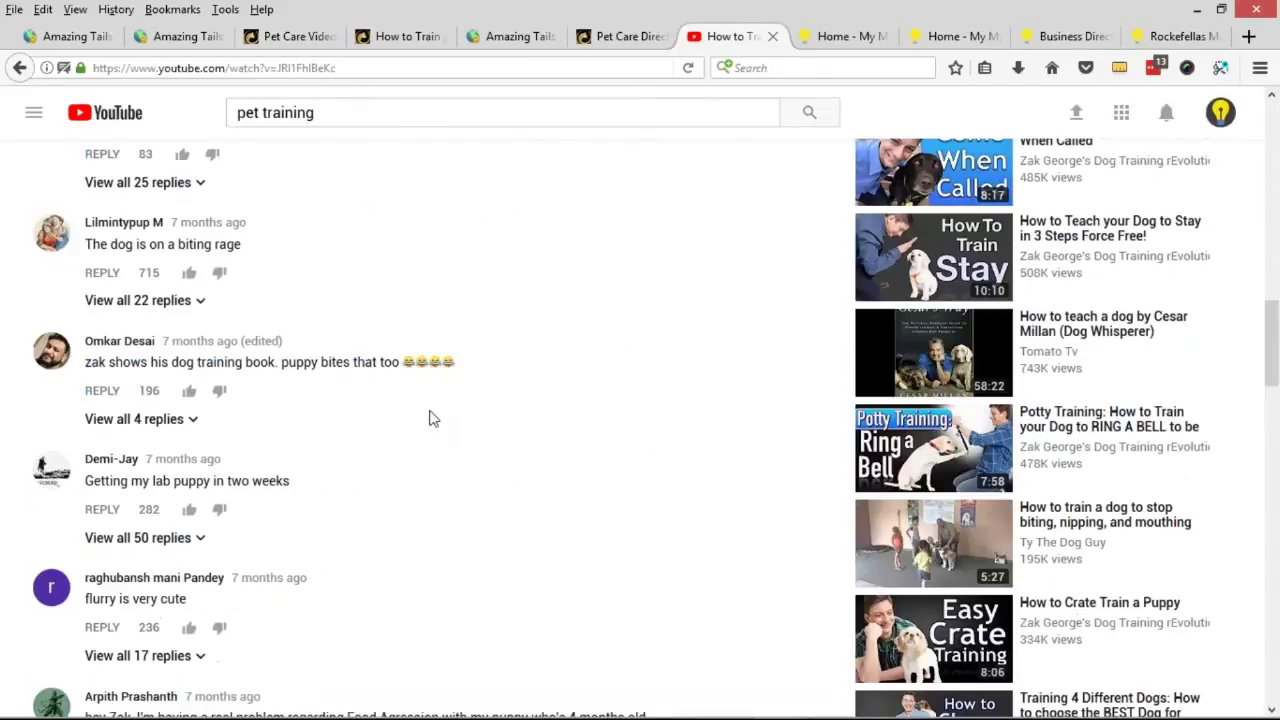
scroll(427, 453, up, 12)
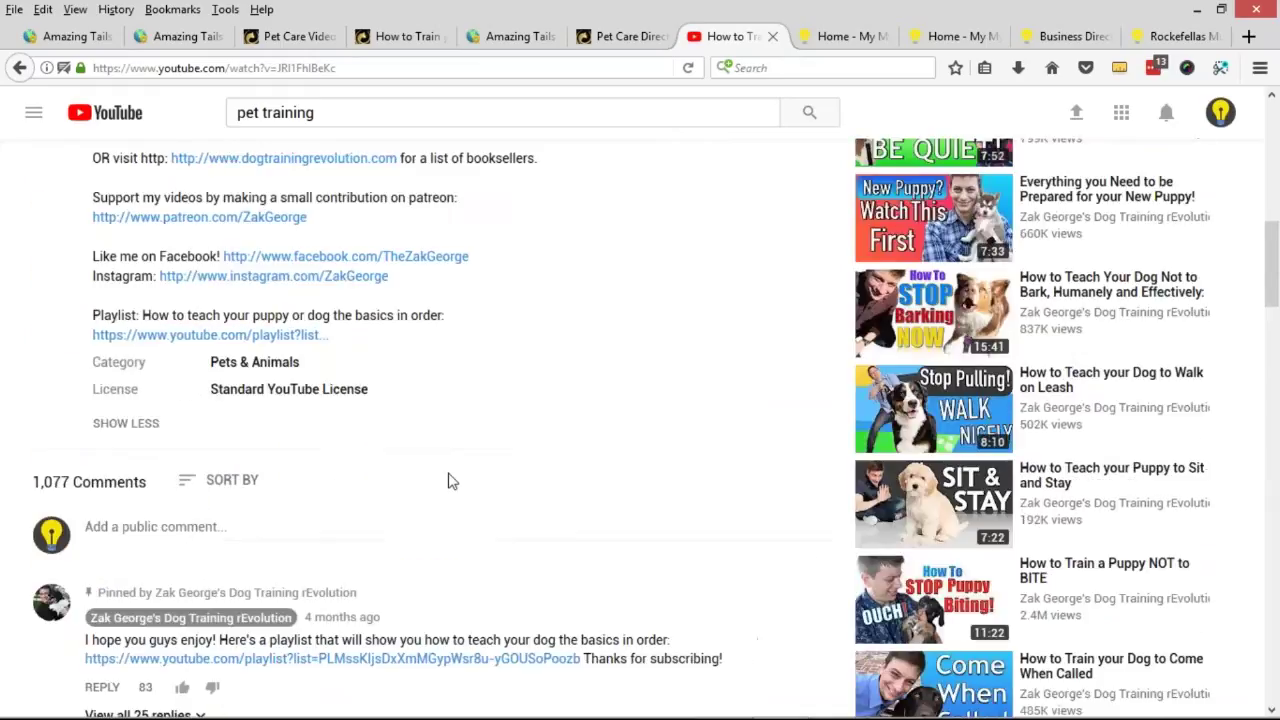
scroll(460, 472, down, 2)
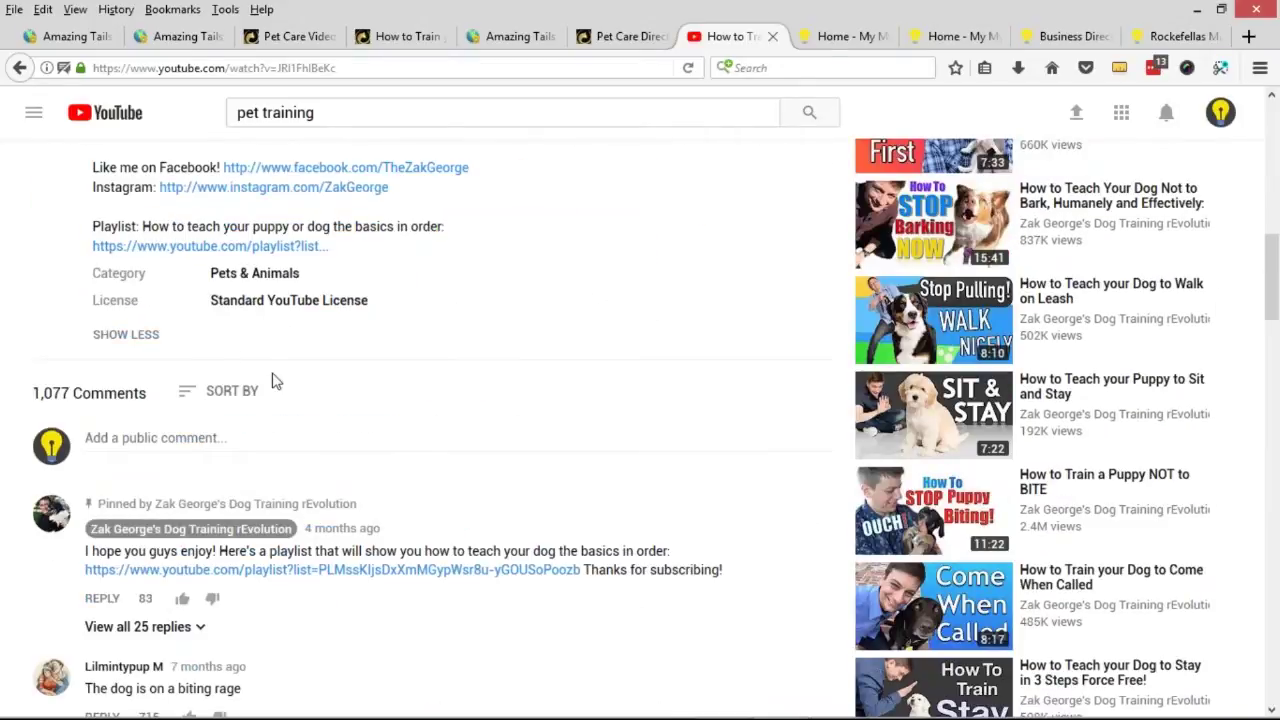
scroll(234, 400, up, 1)
scroll(194, 409, down, 2)
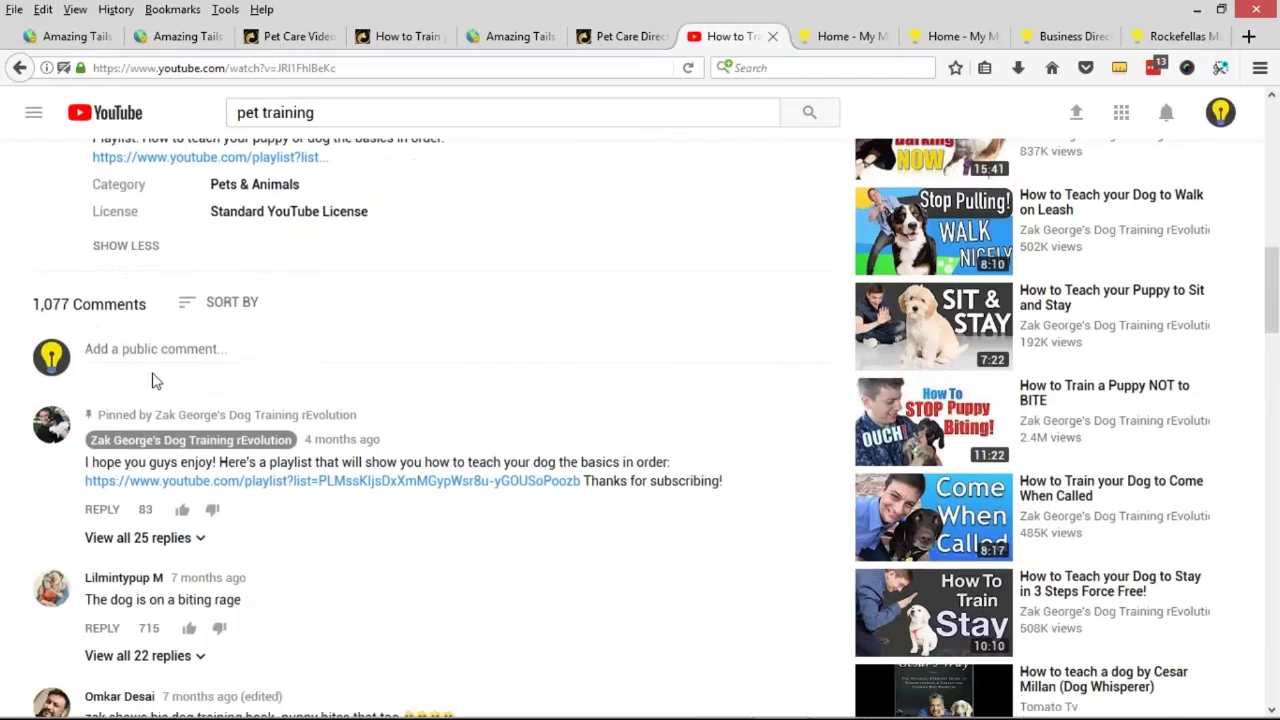
click(147, 348)
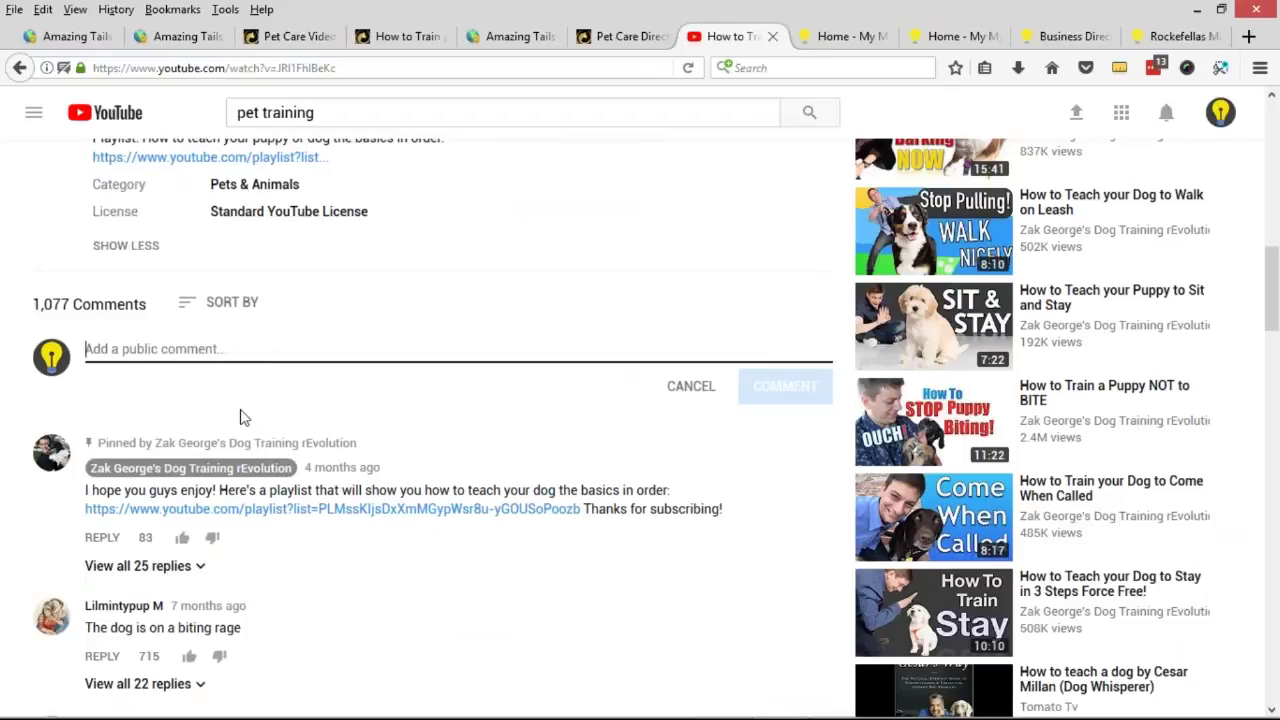
text(Hey Zak - Iloved your vidoe )
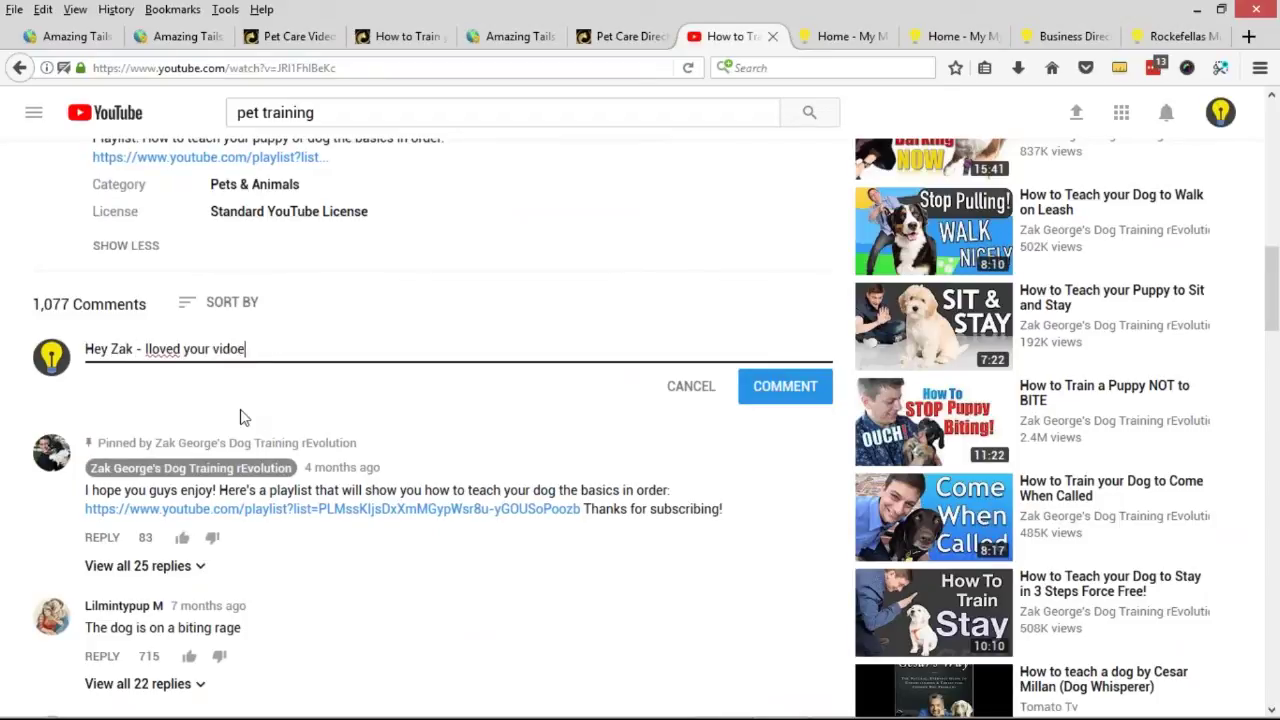
text(so much - Iu've shared it on my website)
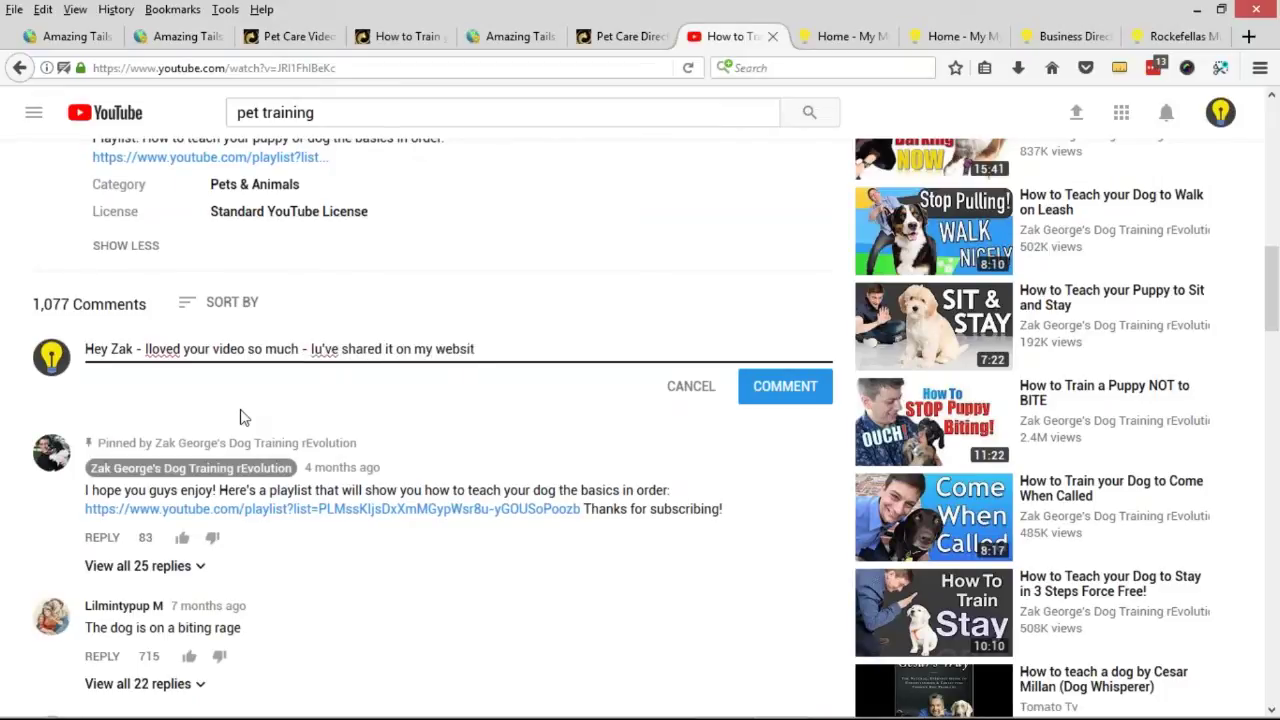
Correct the comment draft's wording to "loved your video so much - I've shared it on my website" after the greeting.
click(323, 350)
key(BackSpace)
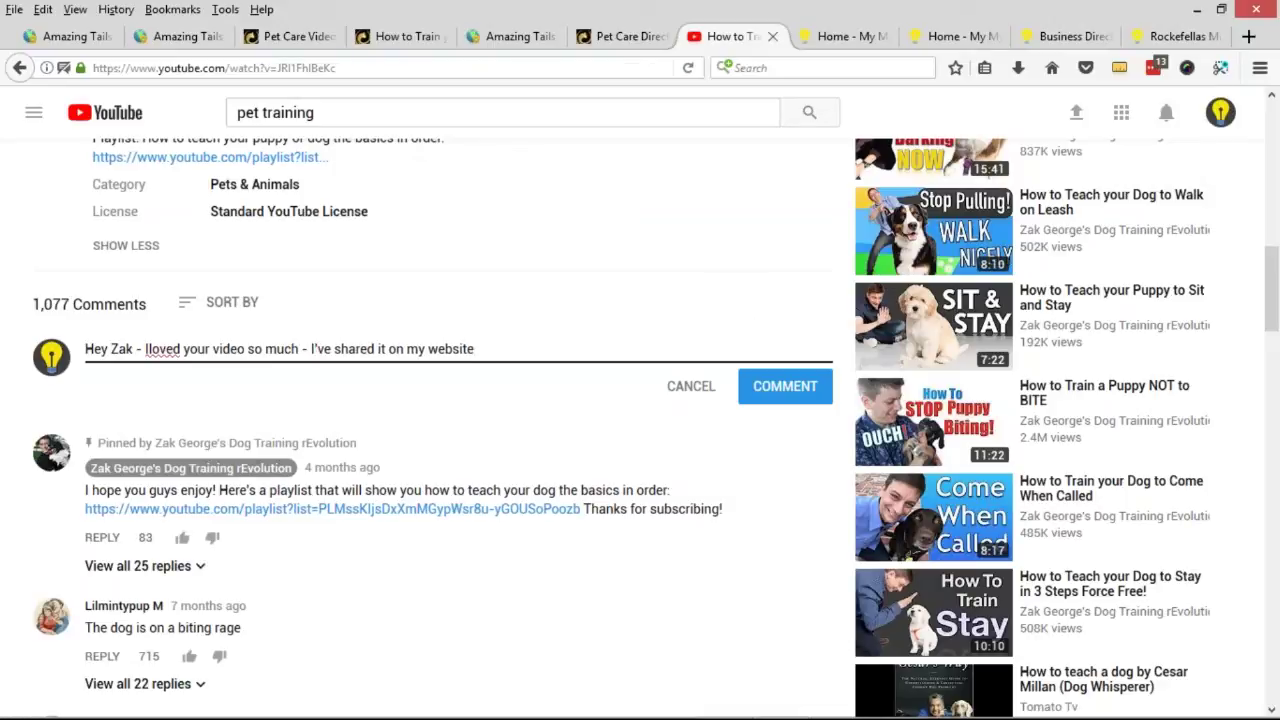
click(149, 349)
key(BackSpace)
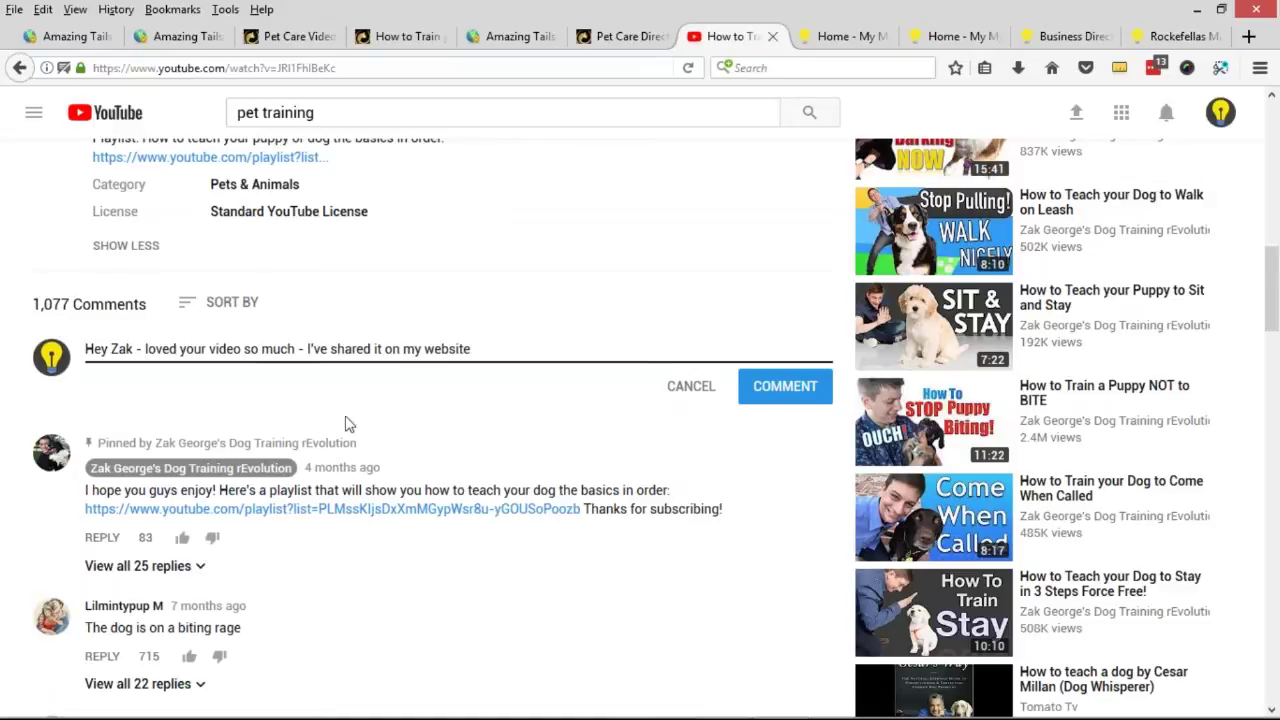
scroll(350, 425, up, 10)
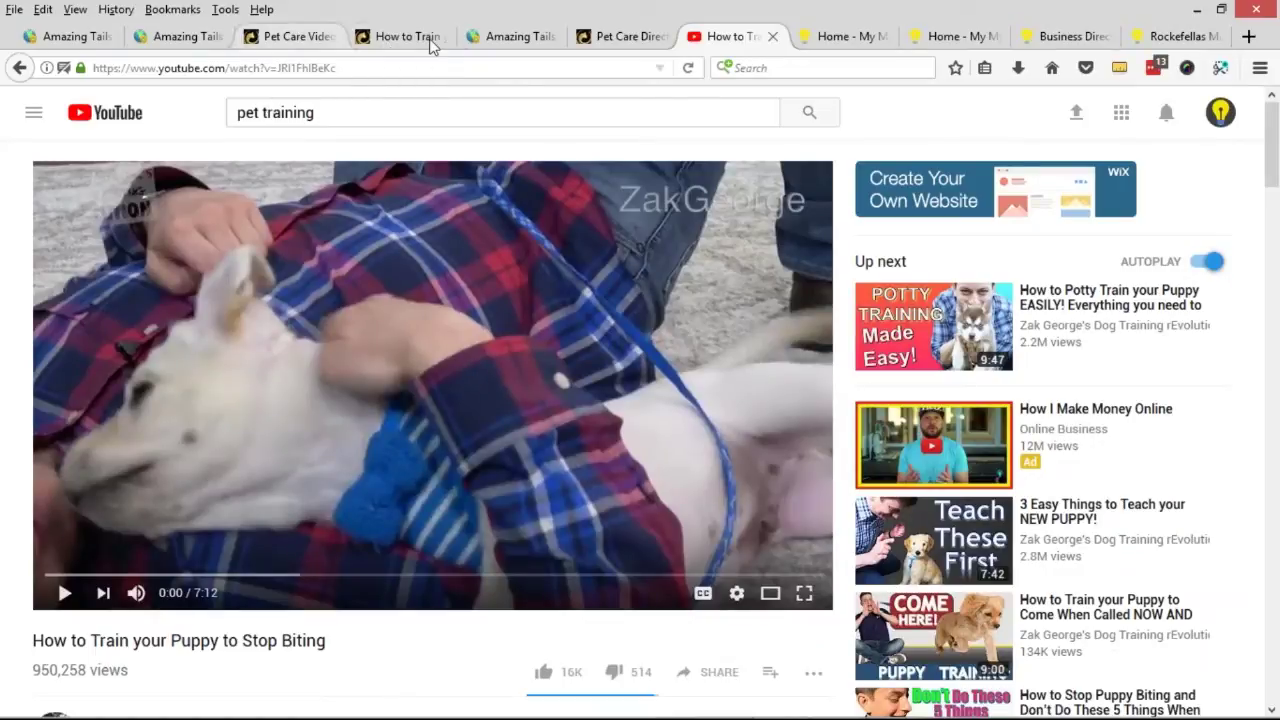
Return to the directory's admin area and open the Menu Manager.
click(303, 40)
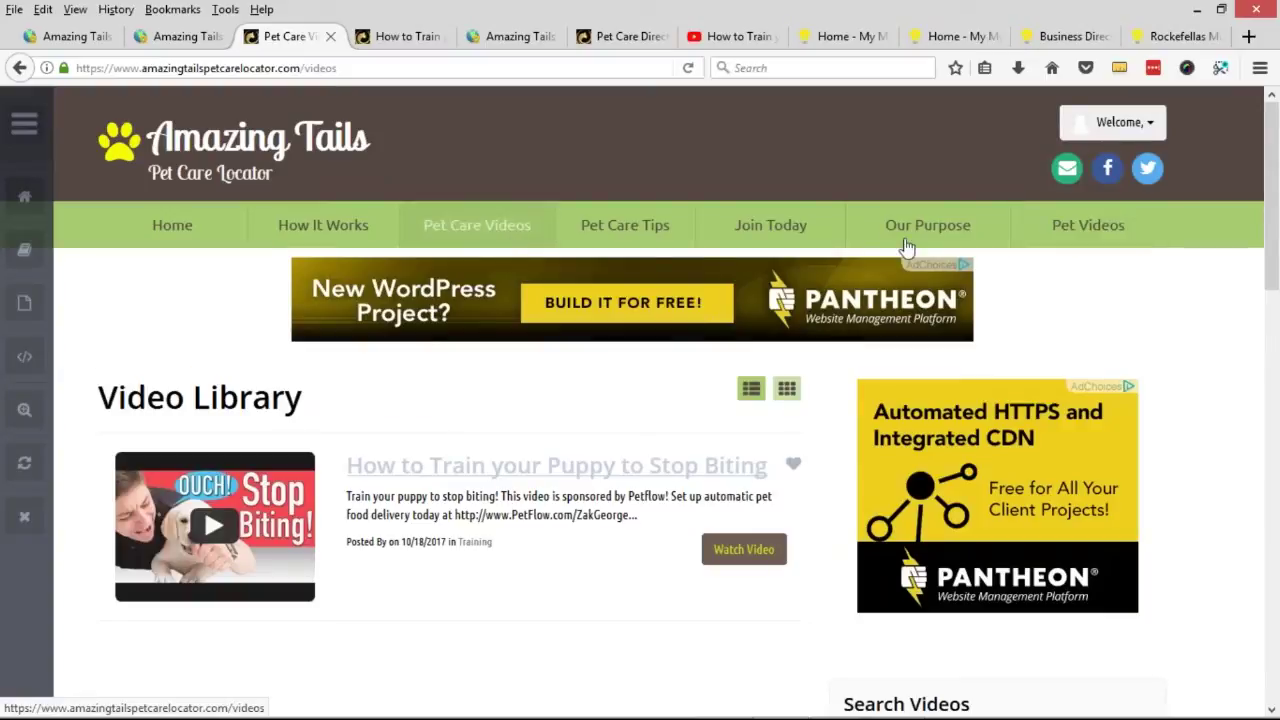
click(70, 36)
click(190, 36)
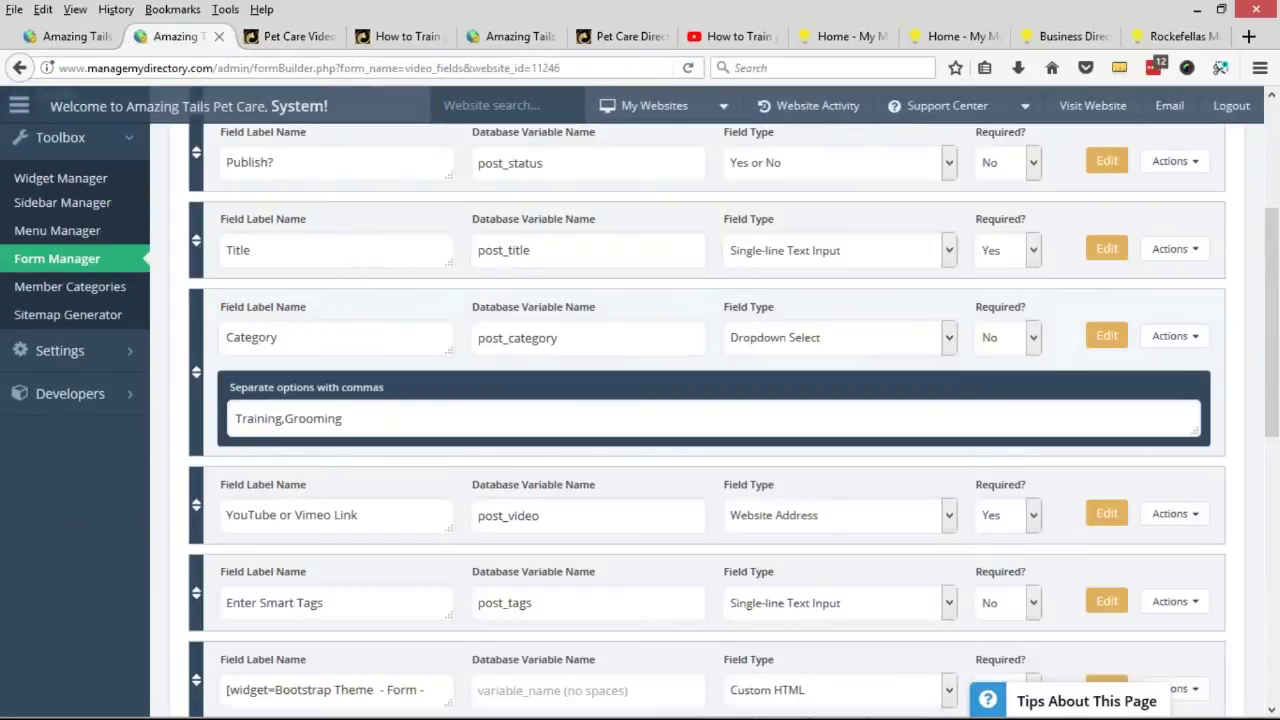
click(50, 231)
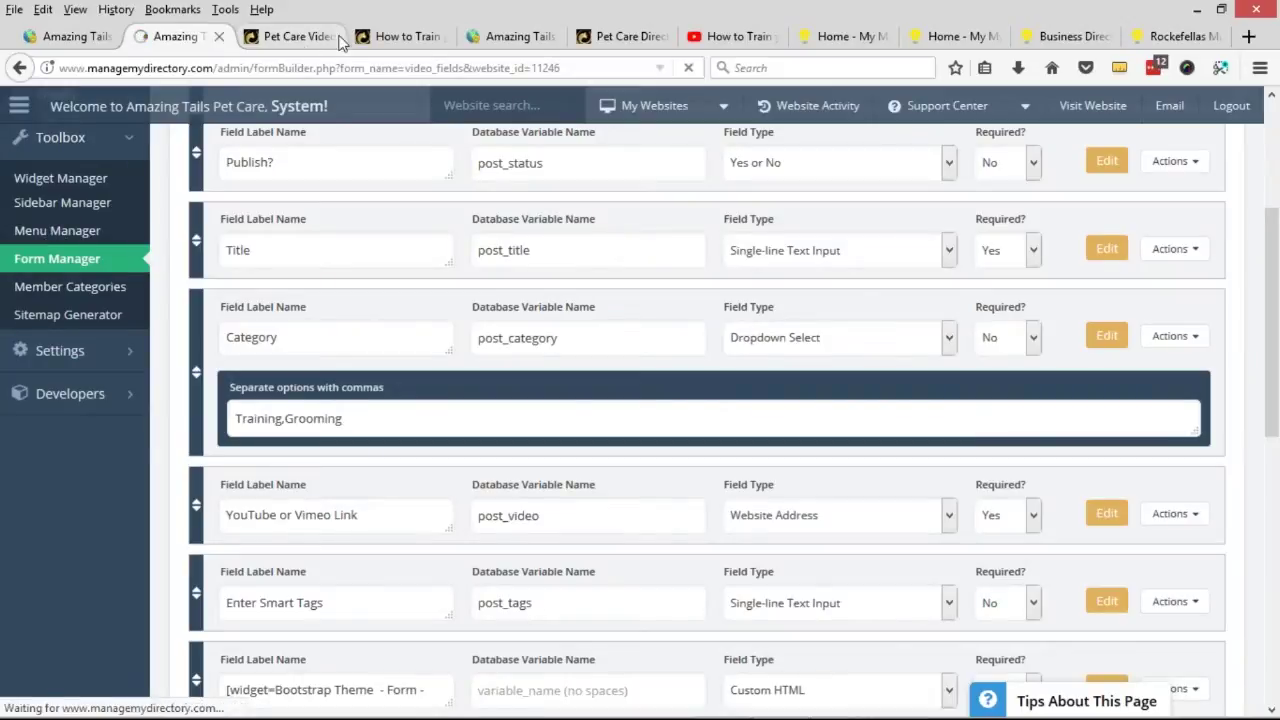
Open the "How to Train your Puppy to Stop Biting" post from the Video Library and briefly play its embedded video.
click(288, 36)
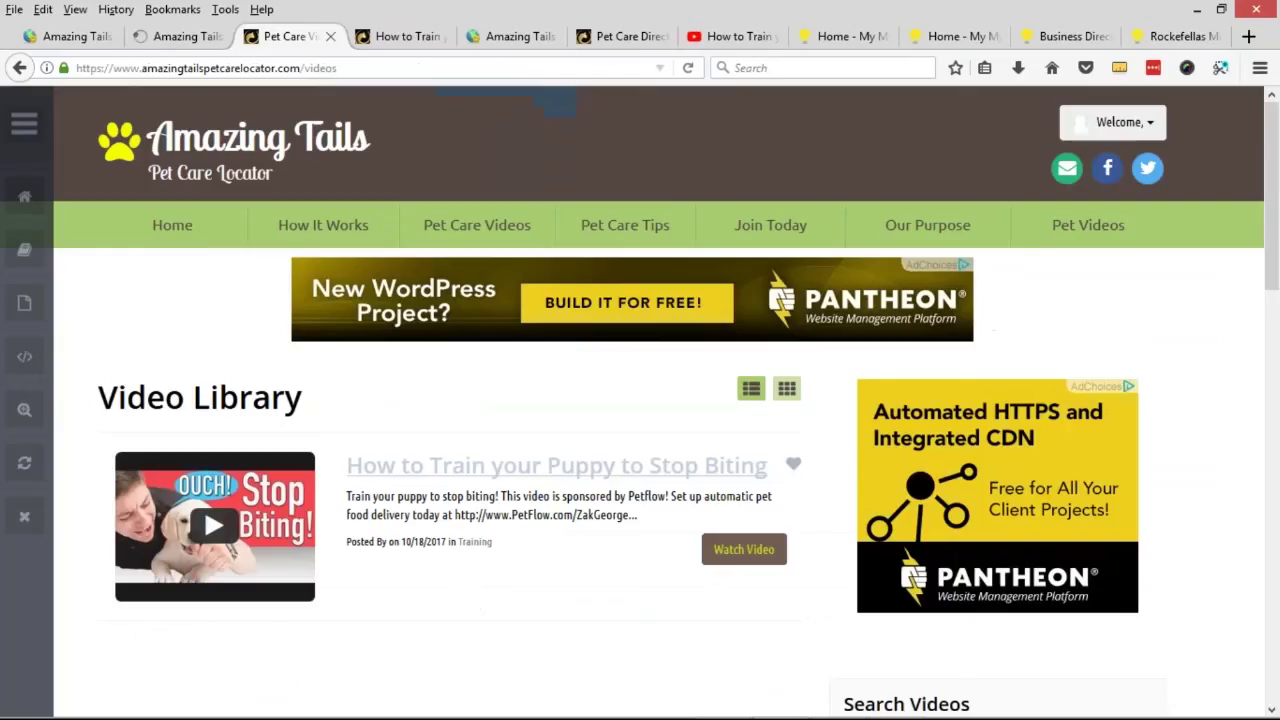
click(426, 464)
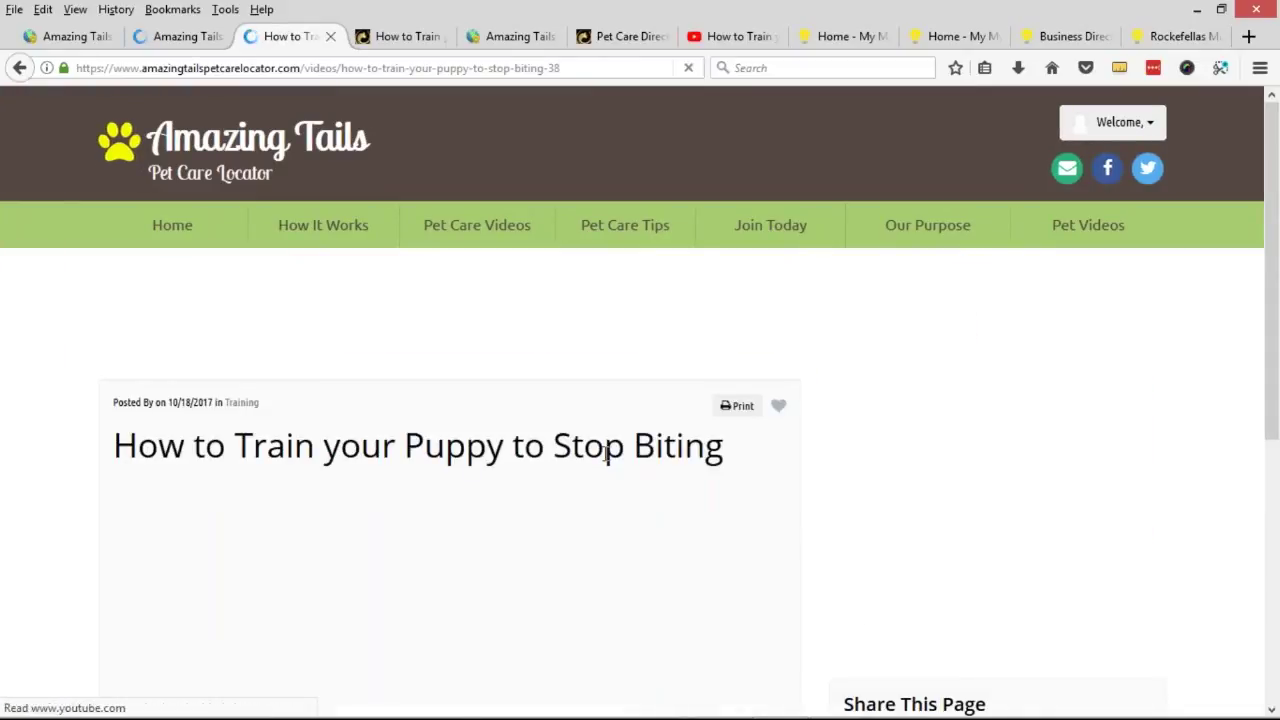
scroll(480, 478, down, 5)
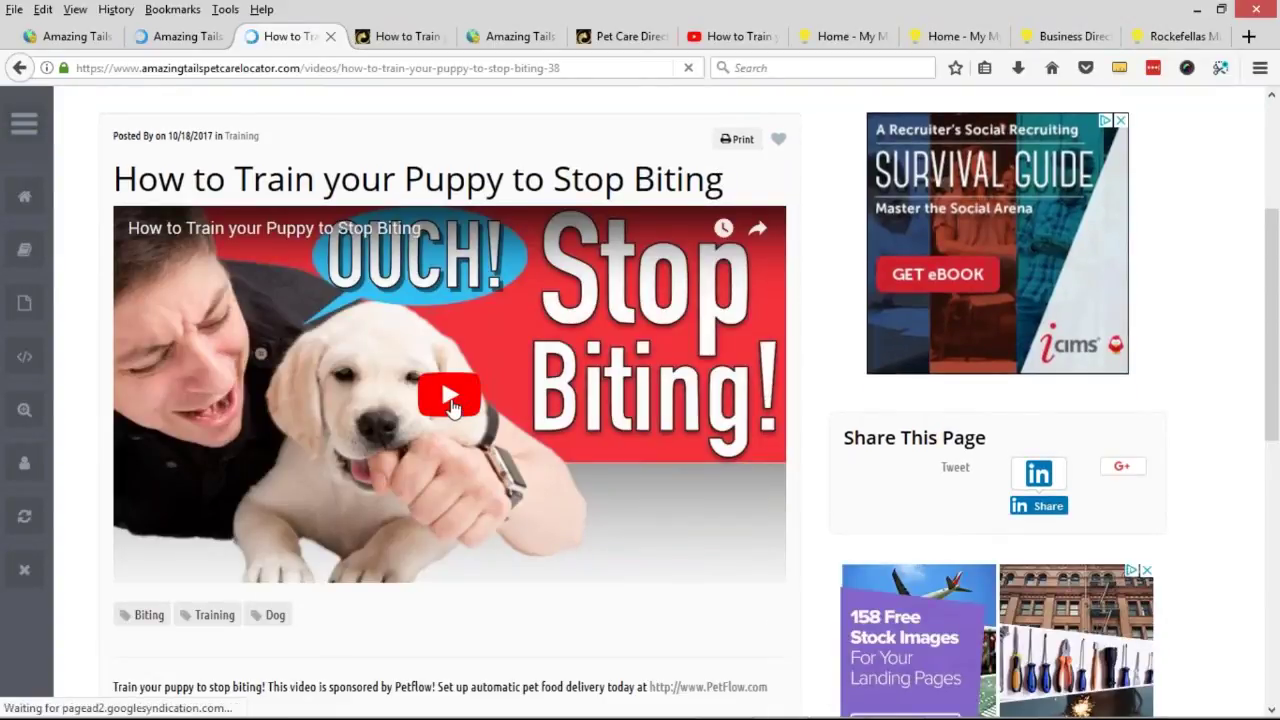
click(490, 533)
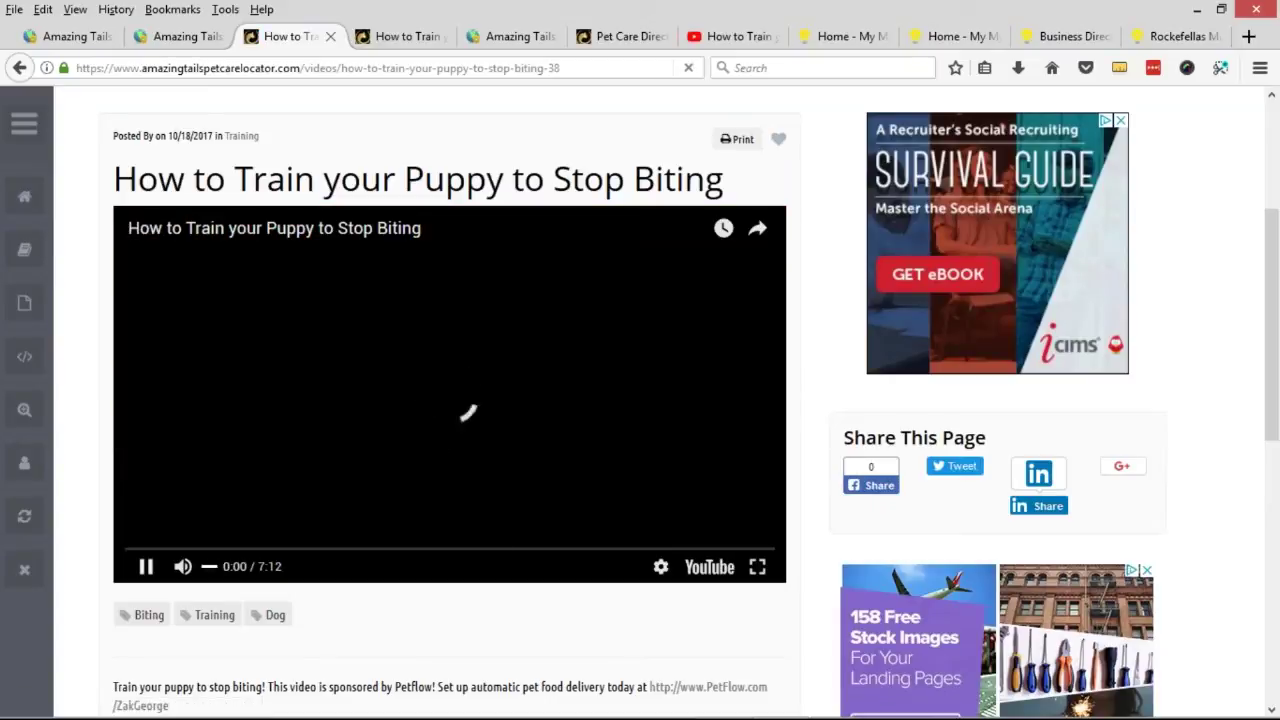
click(145, 566)
Open the blog contributor's member dashboard from the video post and start adding a new video.
key(ctrl+Tab)
key(ctrl+Tab)
key(ctrl+Tab)
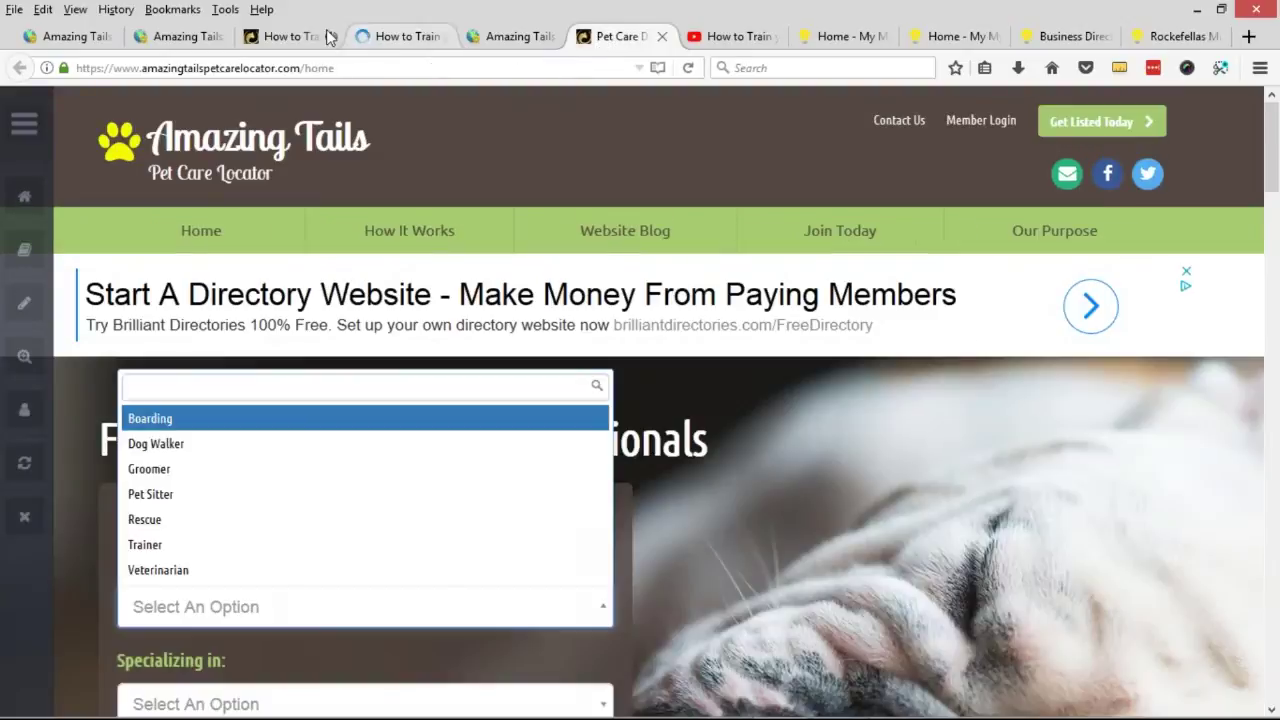
click(330, 37)
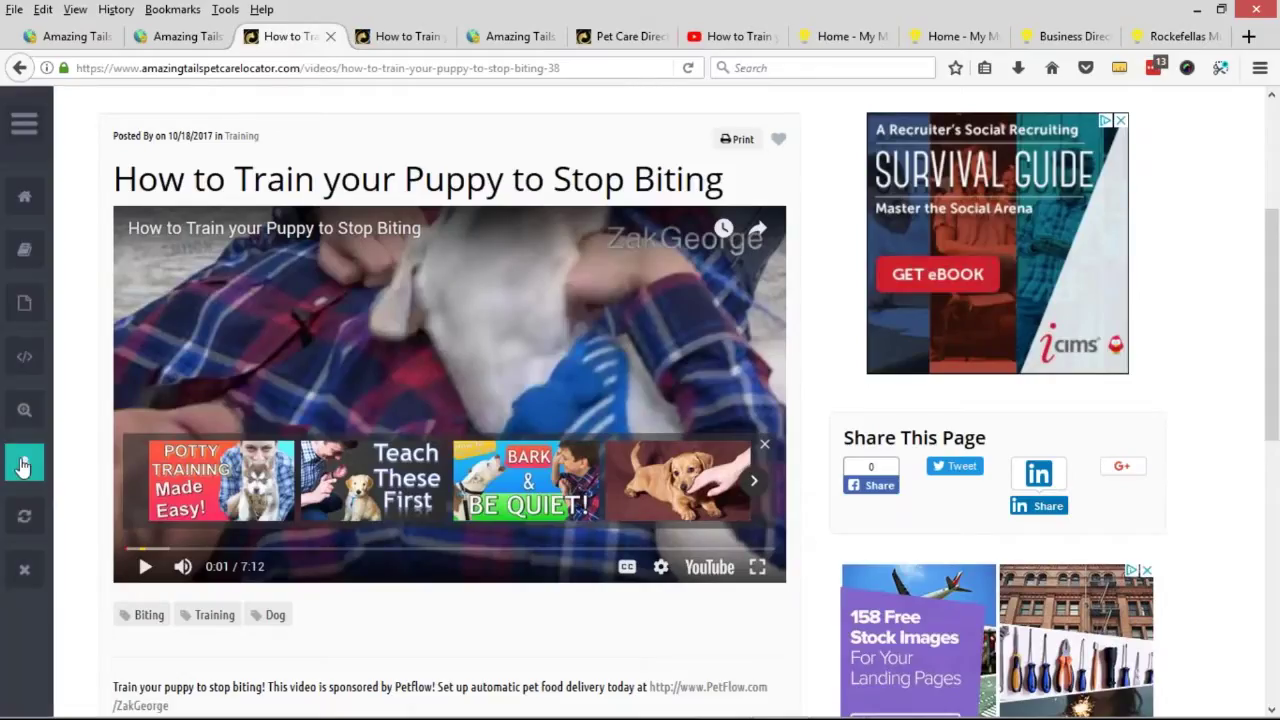
key(ctrl+Tab)
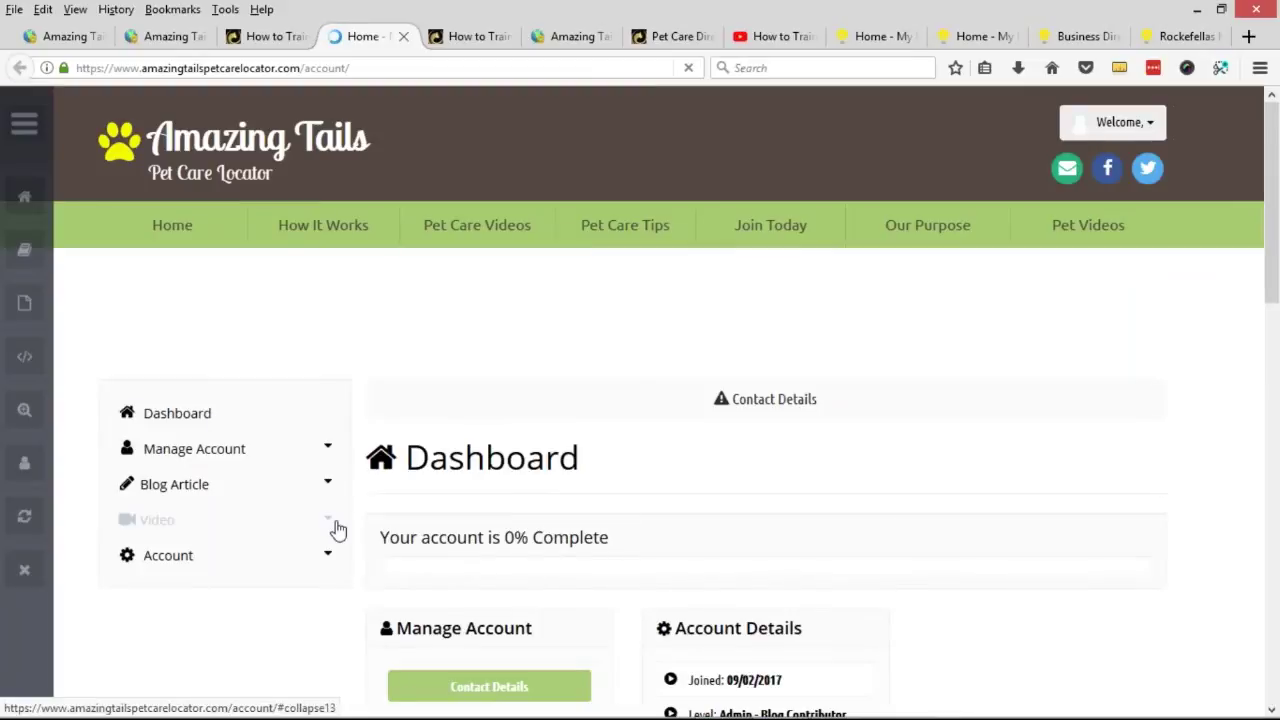
click(327, 527)
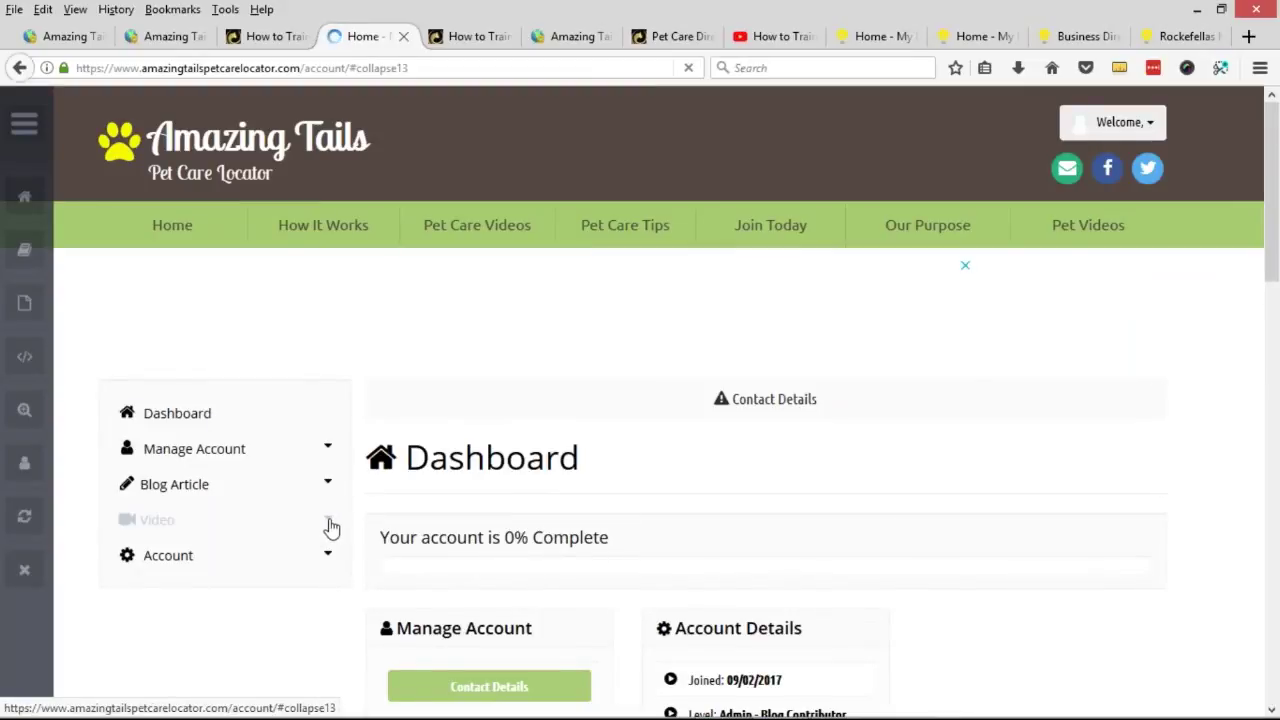
click(168, 578)
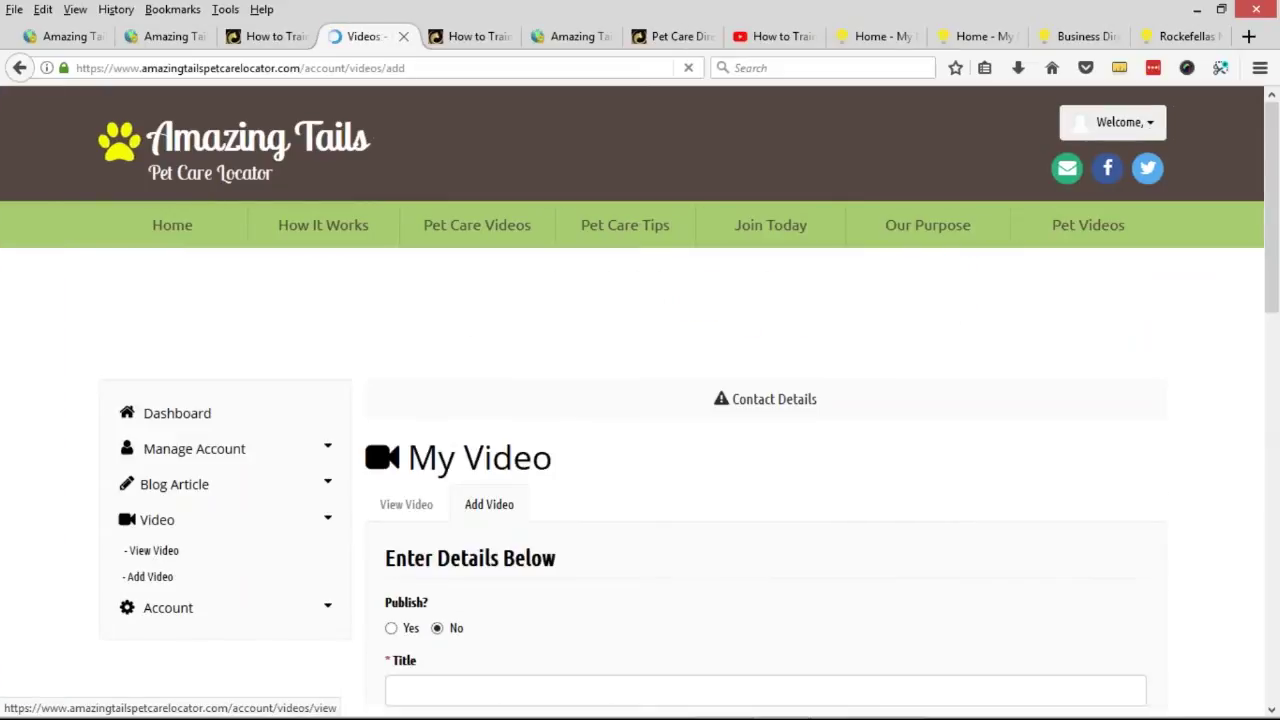
Open the "How to Train your Puppy to Stop Biting" video for editing from the member's video list.
click(142, 556)
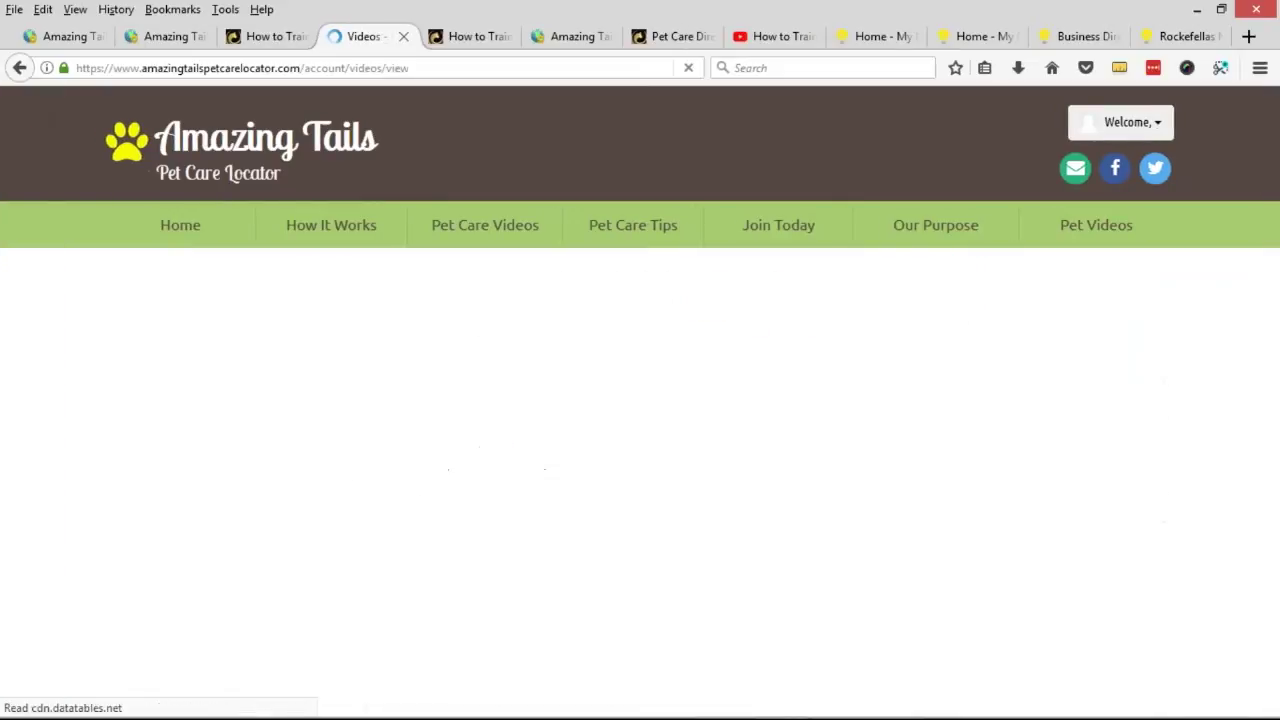
scroll(358, 414, down, 2)
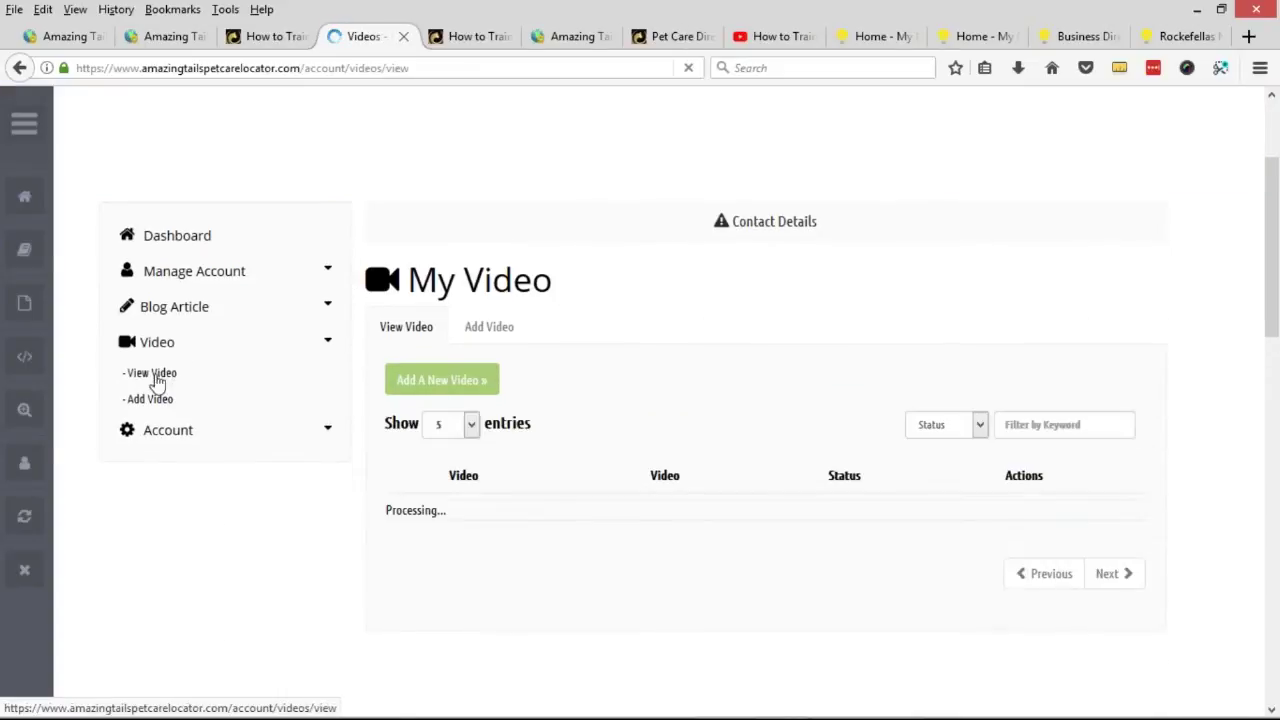
scroll(728, 445, down, 1)
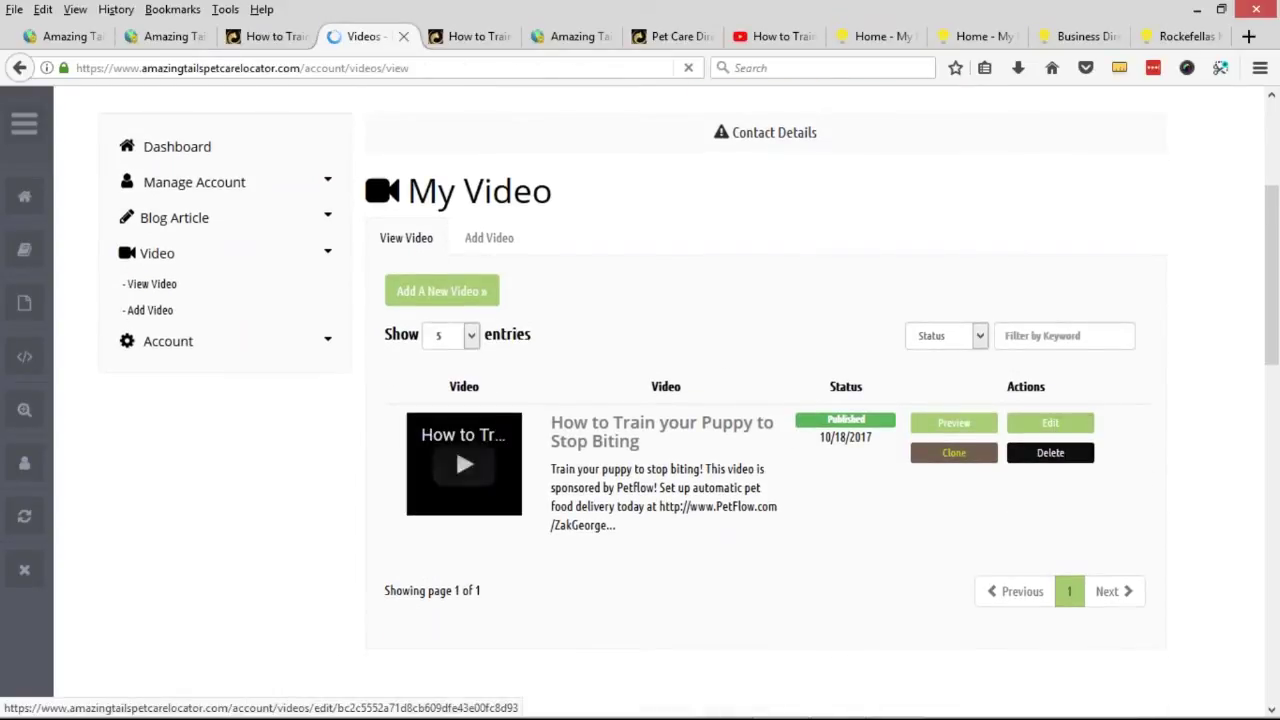
click(1050, 423)
Extend the video's title to "How to Train your Puppy to Stop Biting in 7 Minutes" and save the changes.
scroll(524, 496, down, 1)
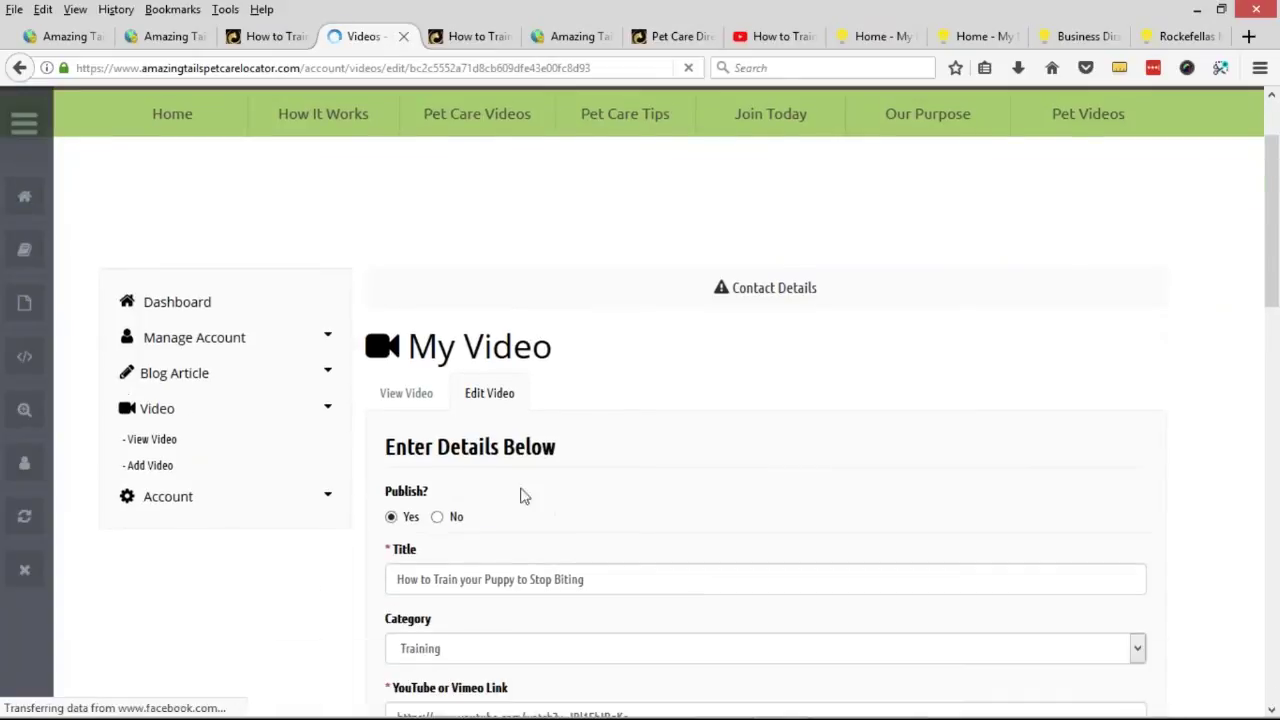
scroll(612, 575, down, 1)
click(640, 508)
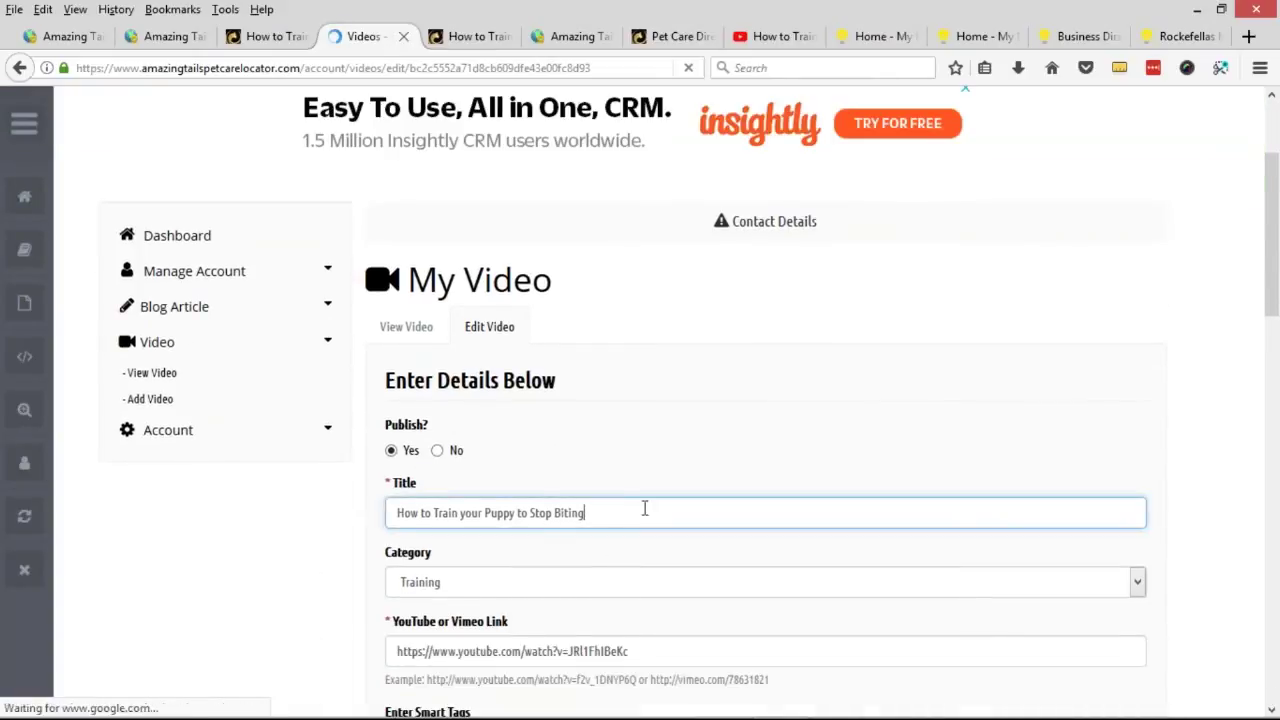
text(in )
text(7)
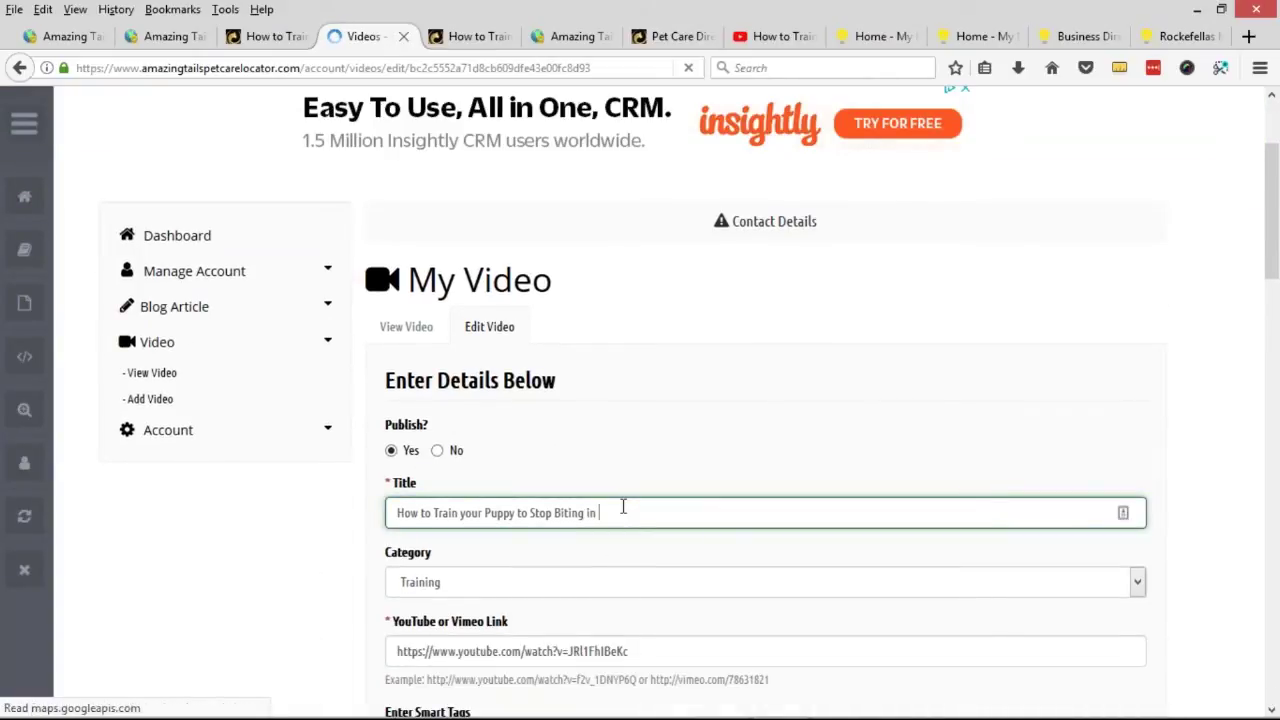
text( Minutes)
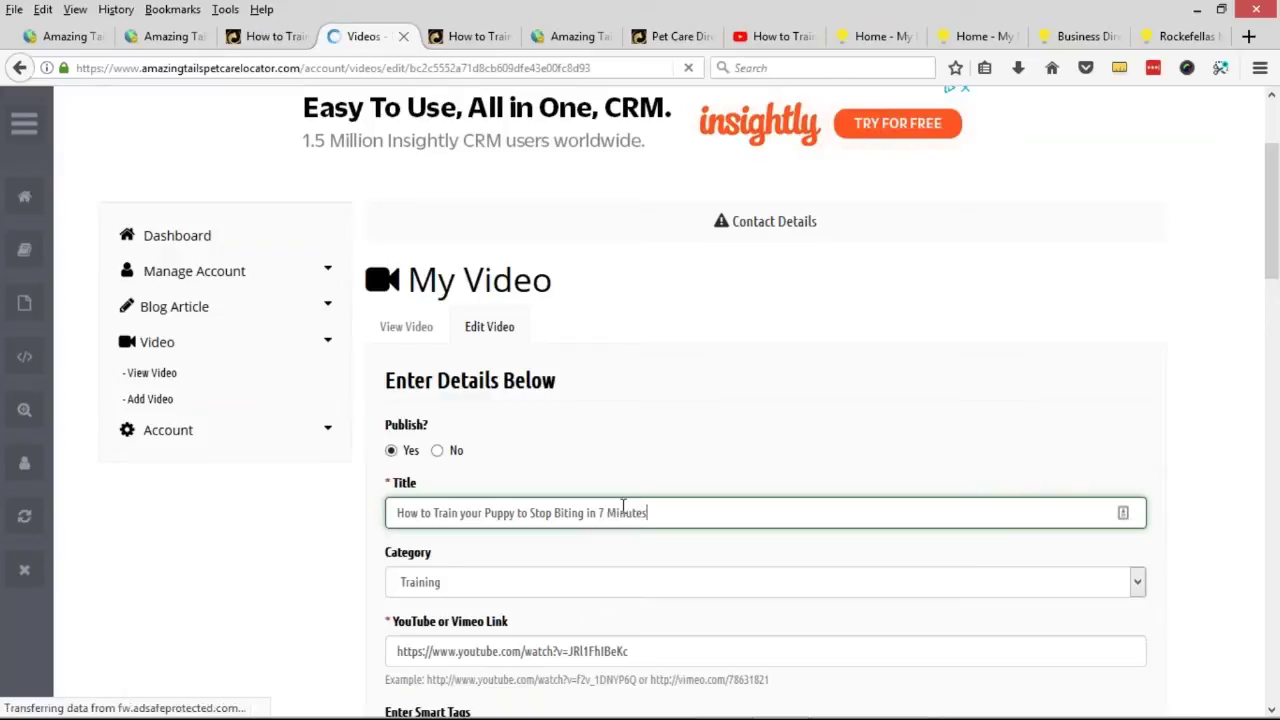
scroll(622, 507, down, 3)
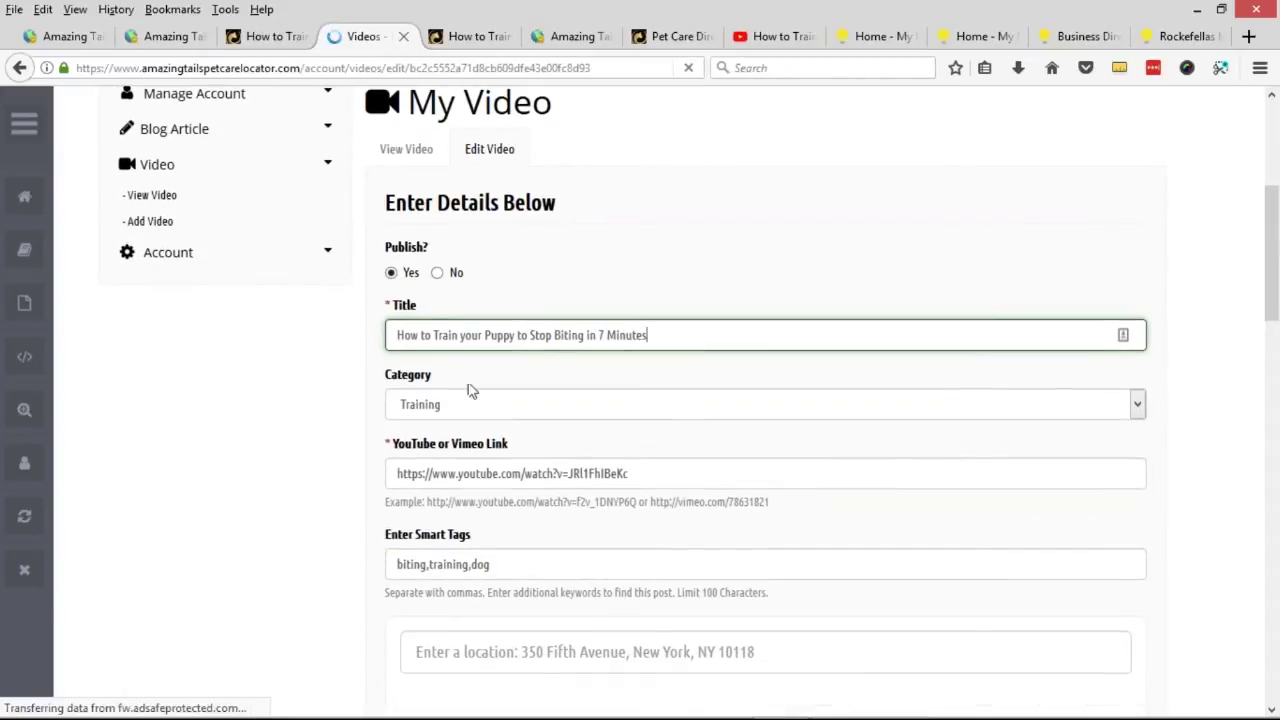
scroll(300, 351, down, 4)
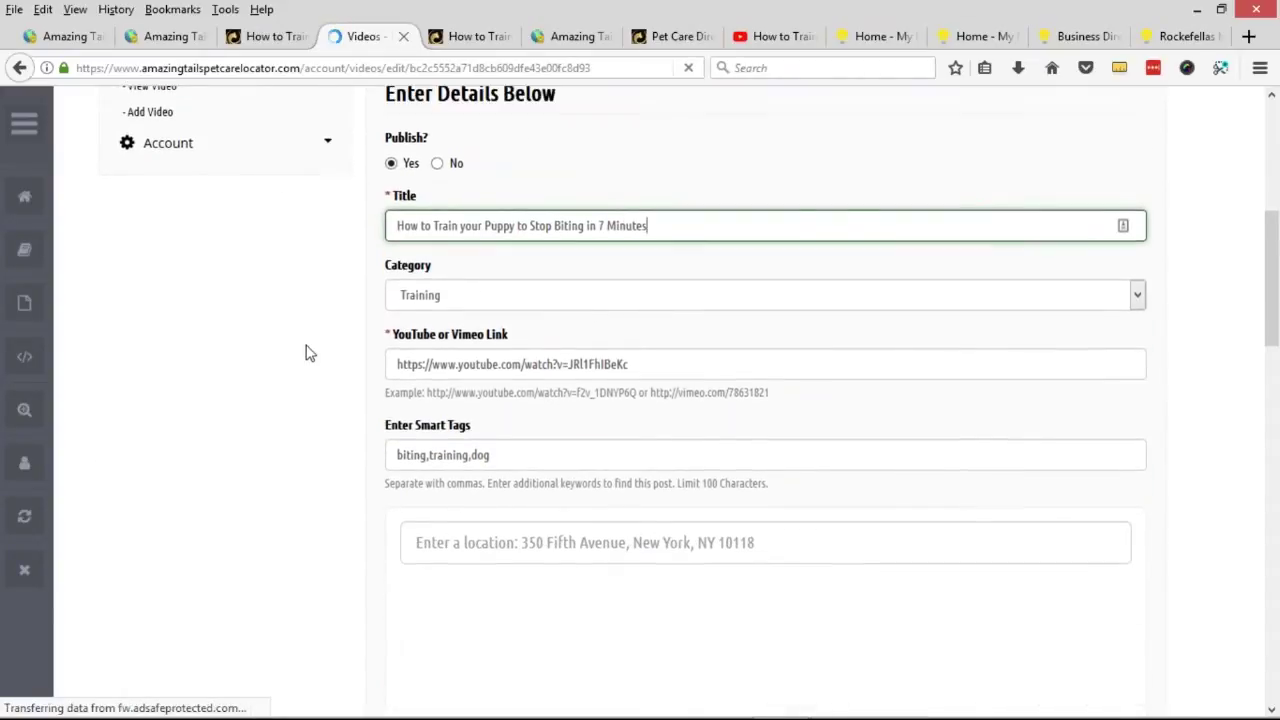
scroll(269, 454, down, 9)
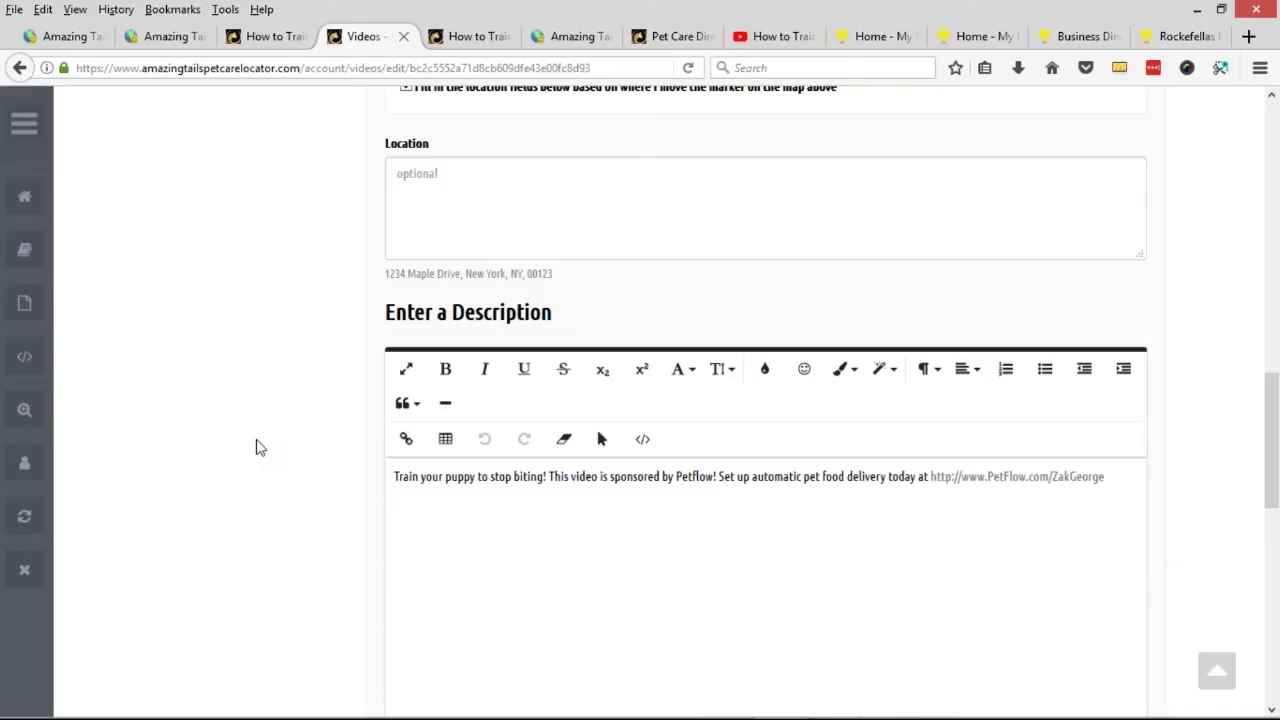
scroll(251, 506, down, 3)
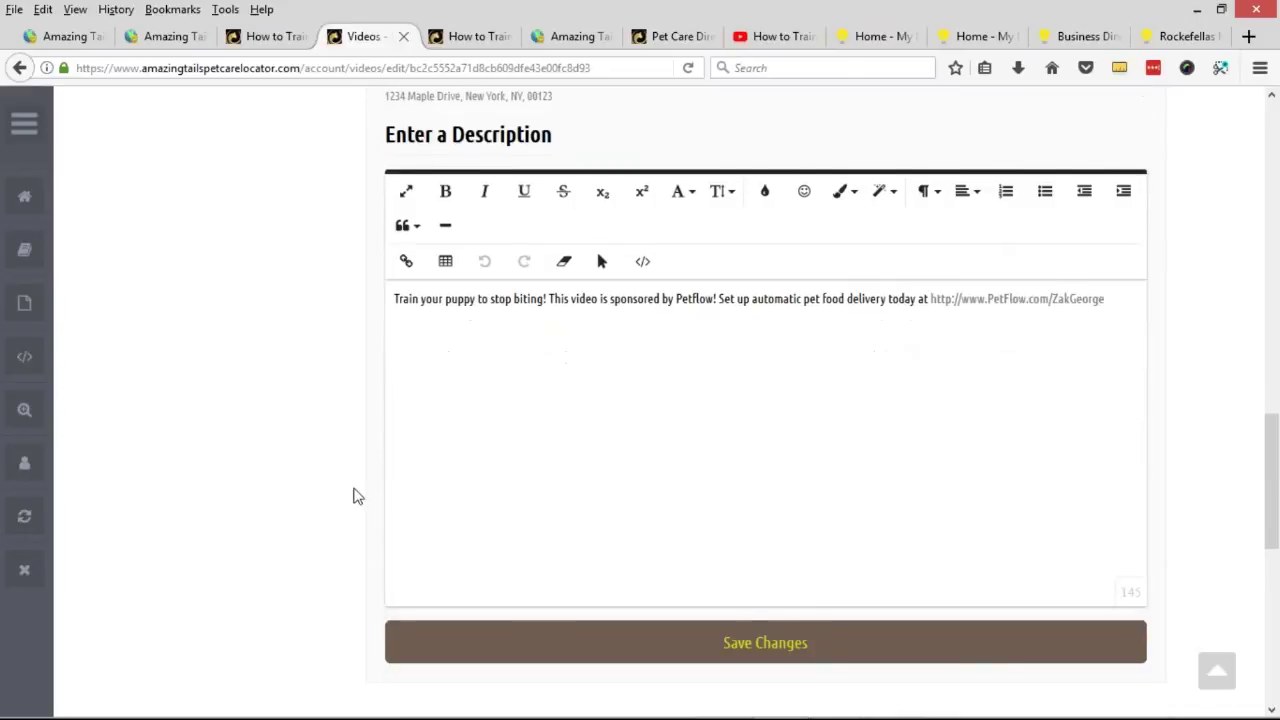
click(790, 643)
Return to the Menu Manager in the admin area and open the Header Main Menu for editing.
click(272, 36)
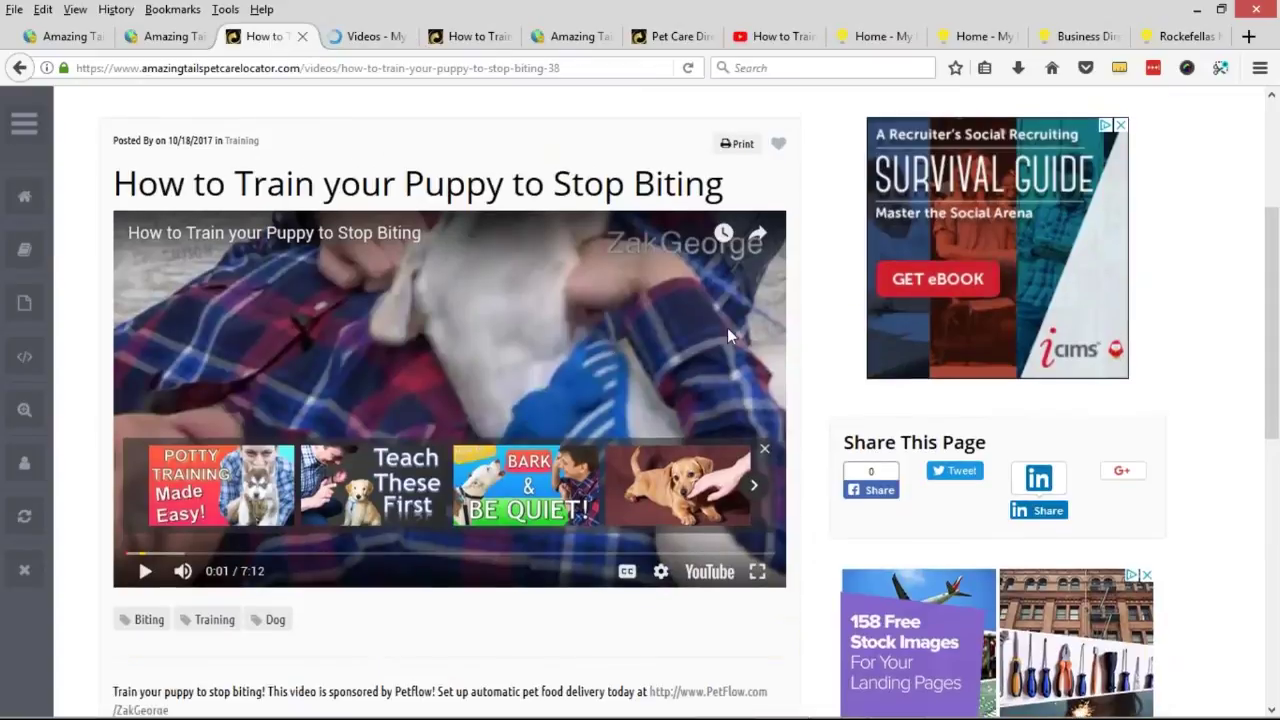
scroll(727, 327, up, 5)
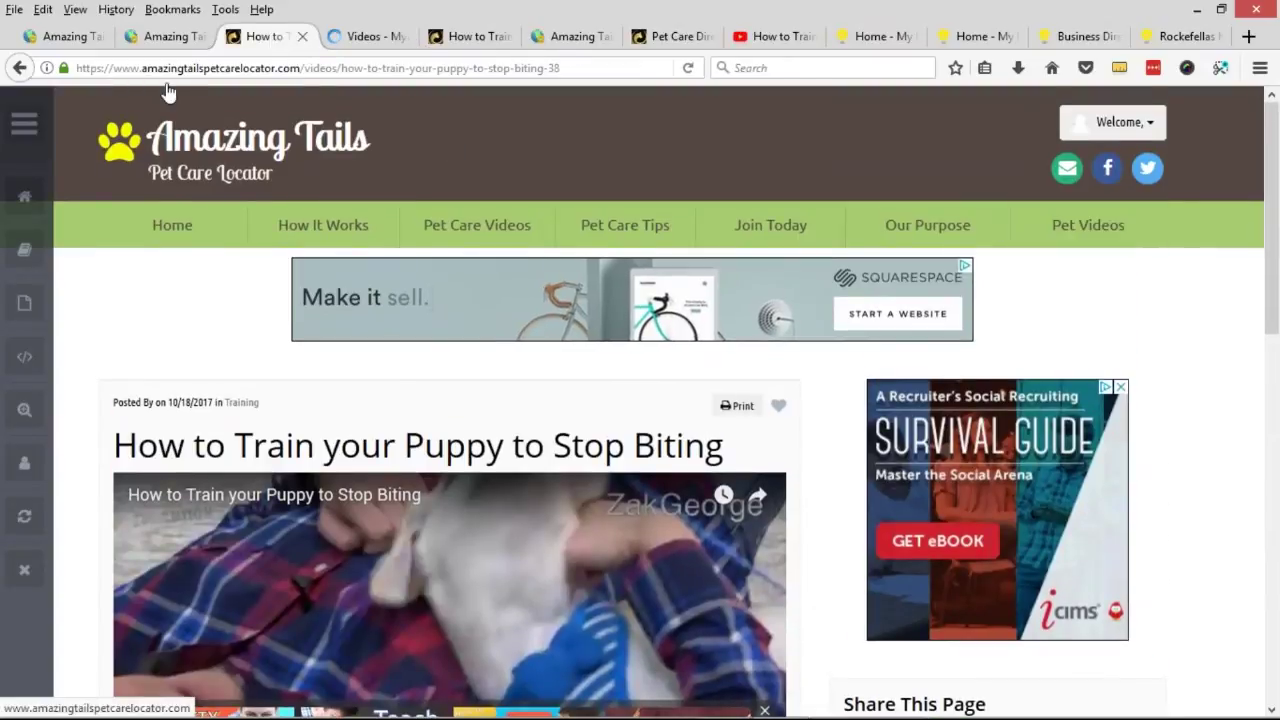
click(80, 37)
key(ctrl+Tab)
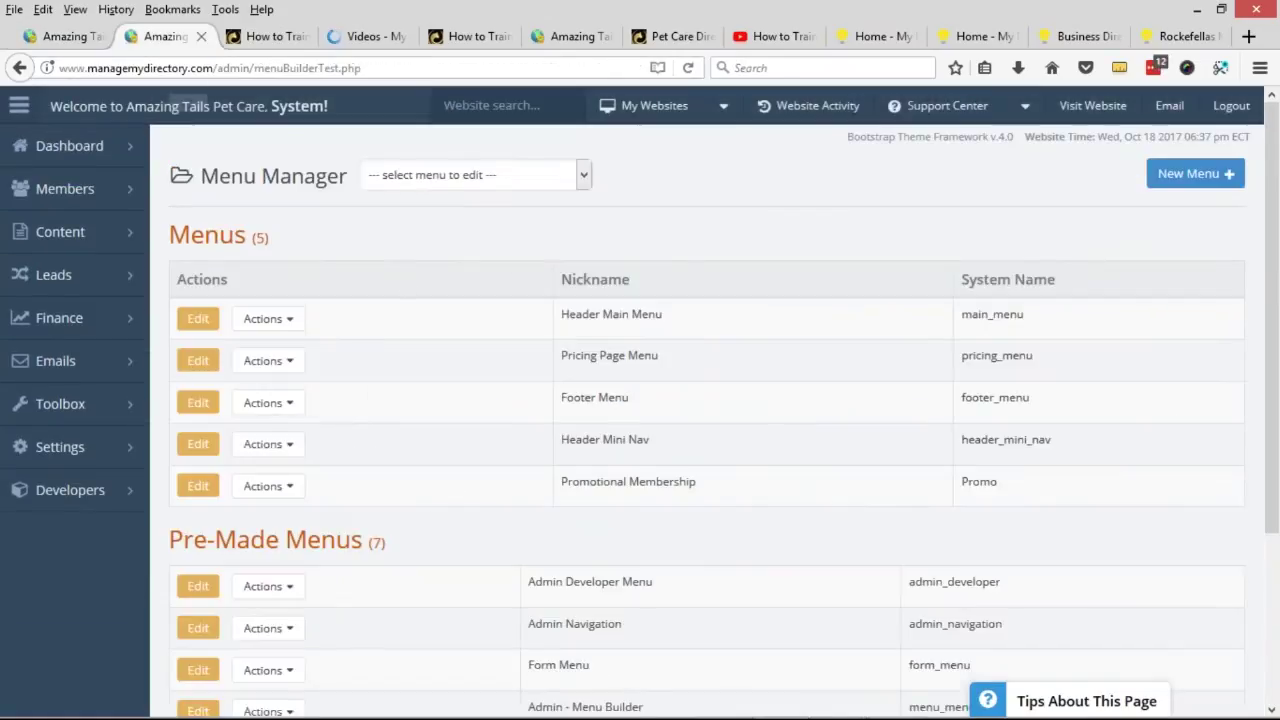
click(198, 318)
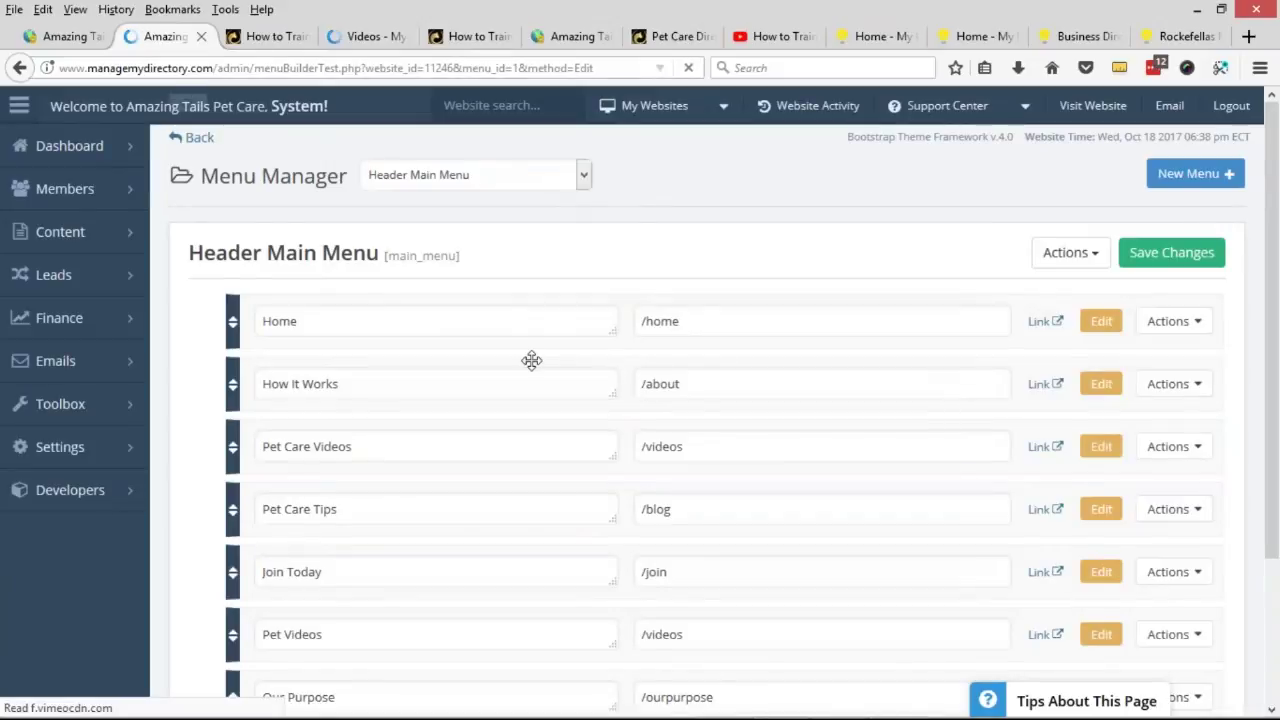
Delete the duplicate Pet Videos link from the Header Main Menu.
scroll(529, 360, down, 2)
click(1180, 546)
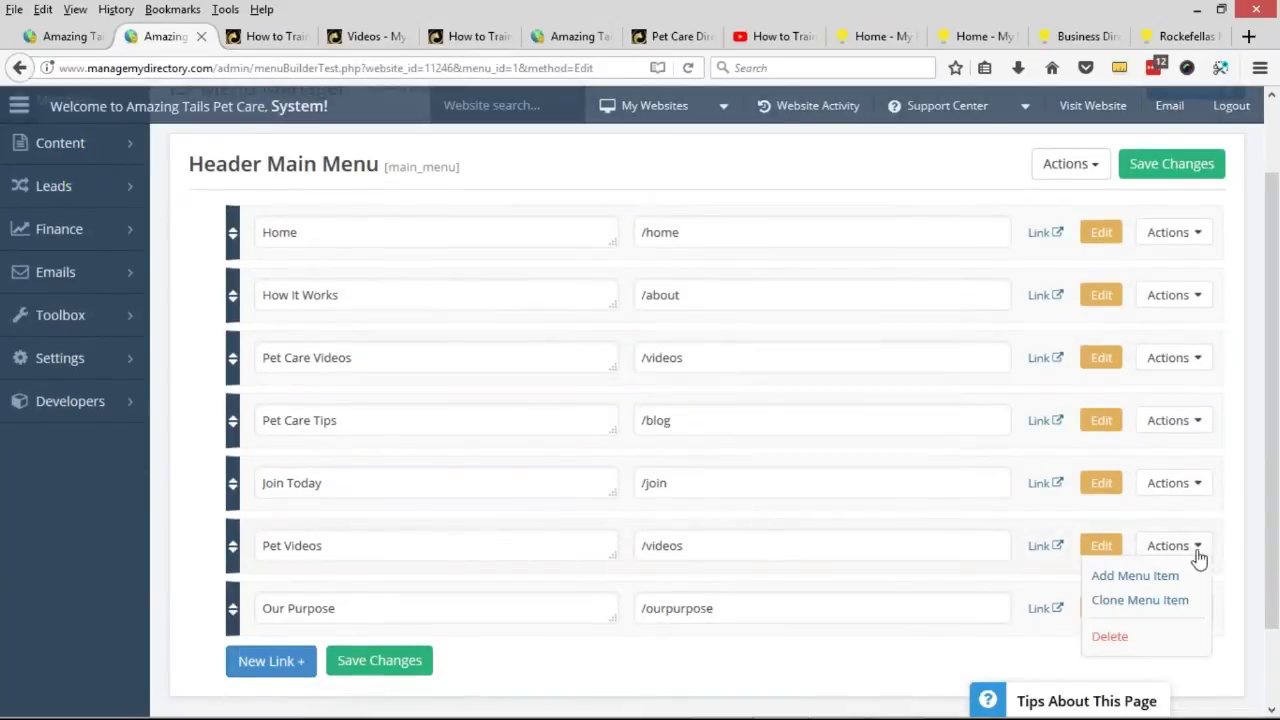
click(1110, 636)
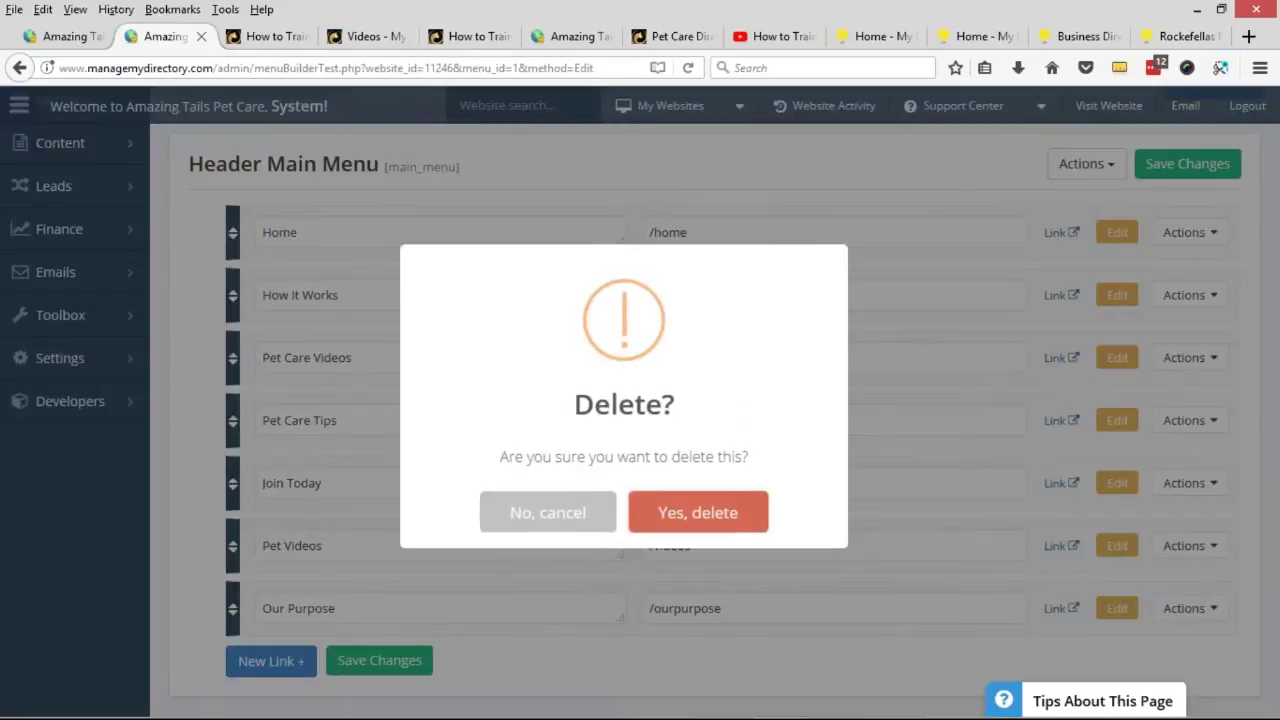
click(731, 514)
click(620, 515)
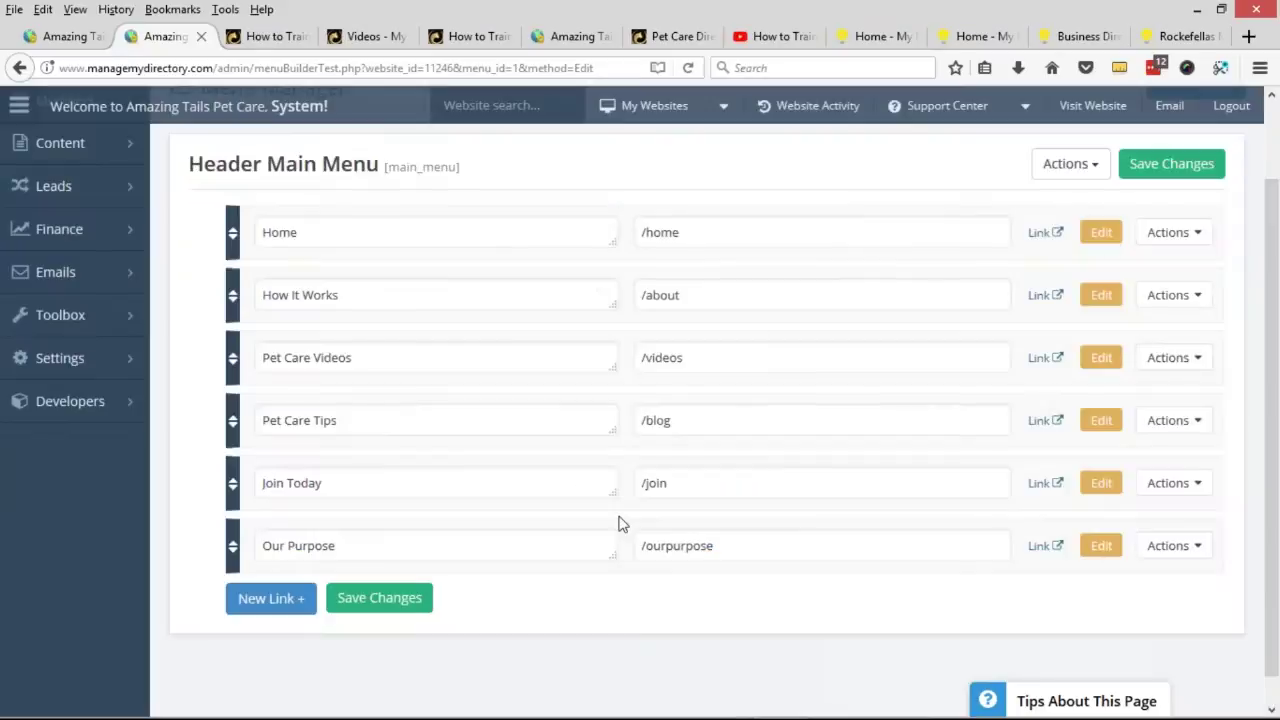
Open the directory's public home page from the video post and look over its header and search section.
click(268, 36)
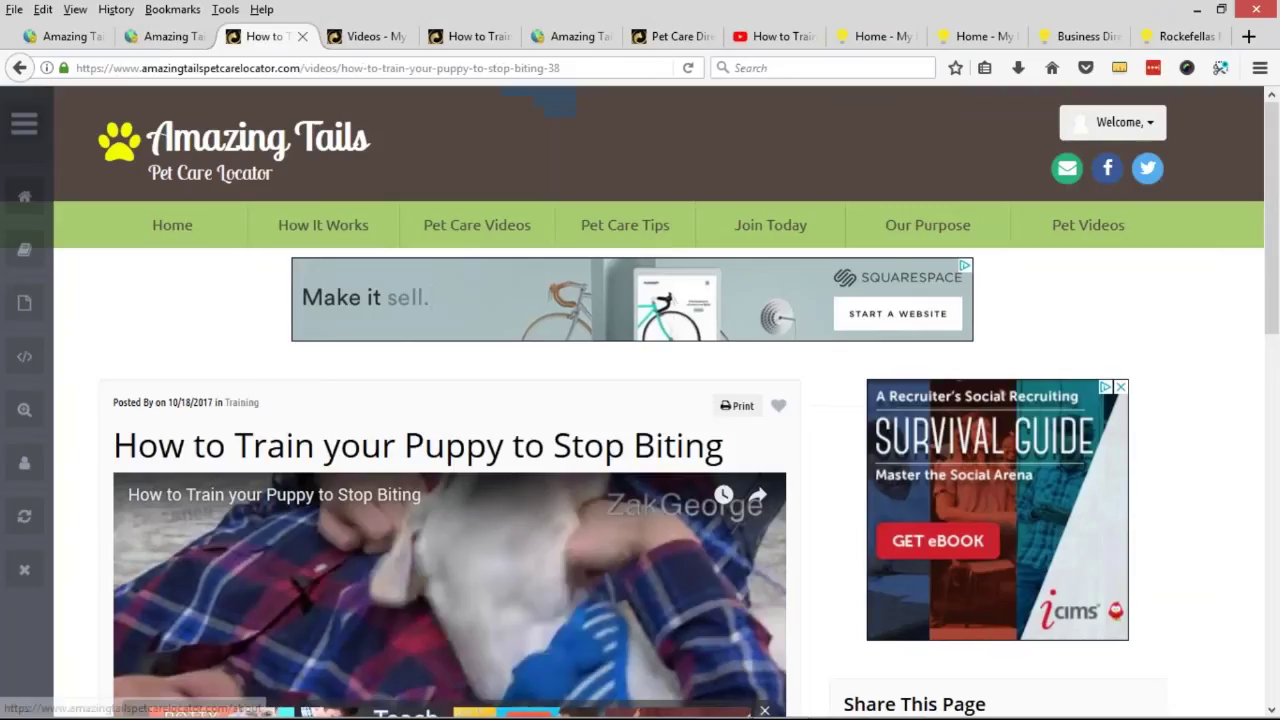
click(290, 148)
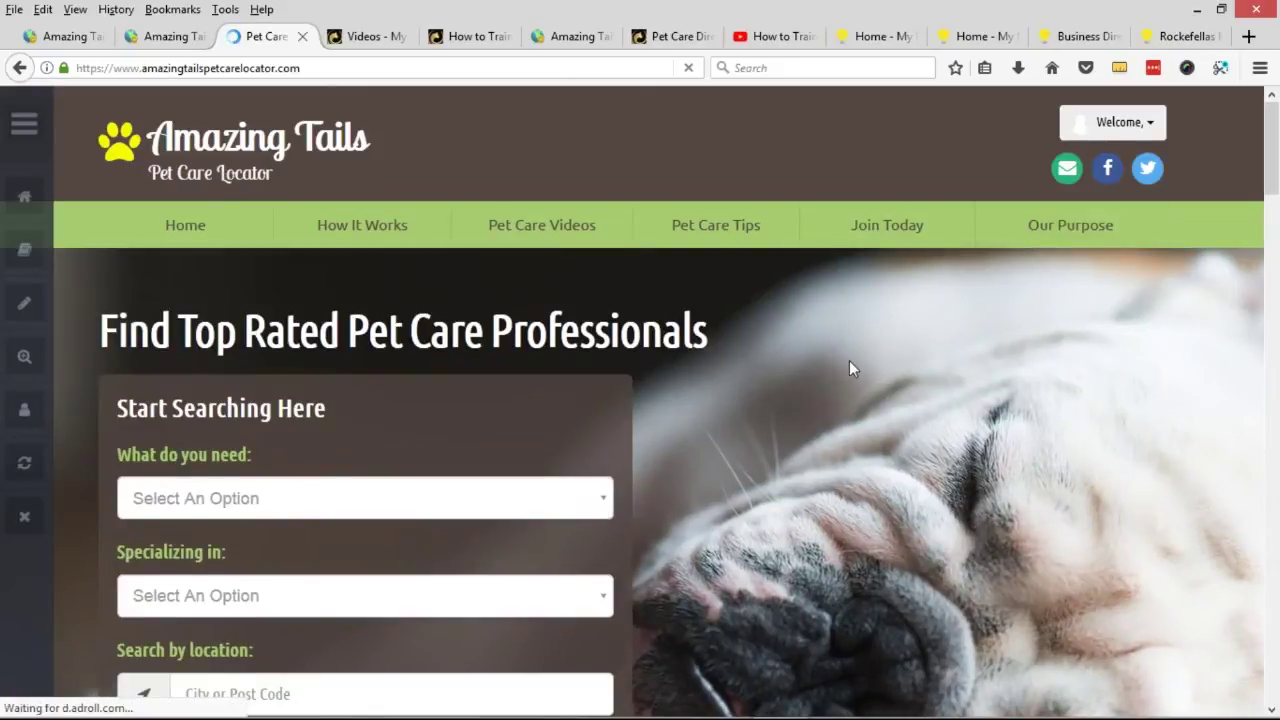
scroll(852, 366, down, 2)
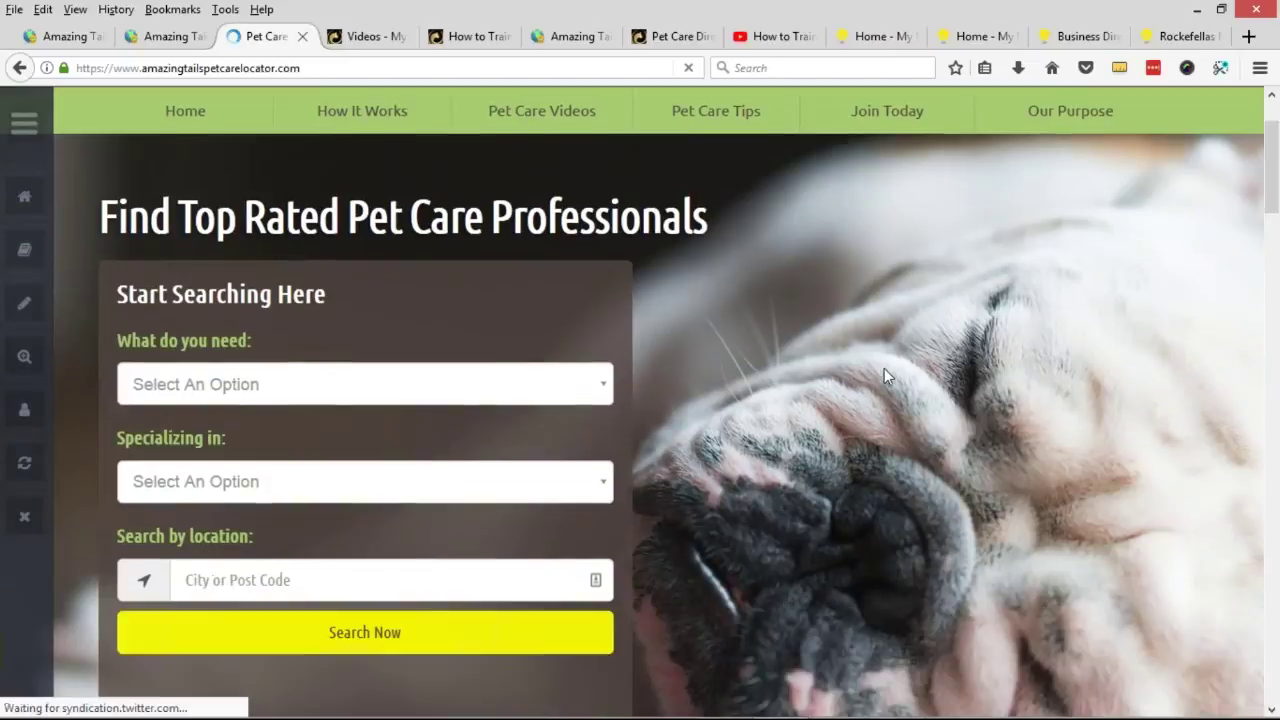
scroll(884, 368, down, 1)
scroll(919, 405, down, 1)
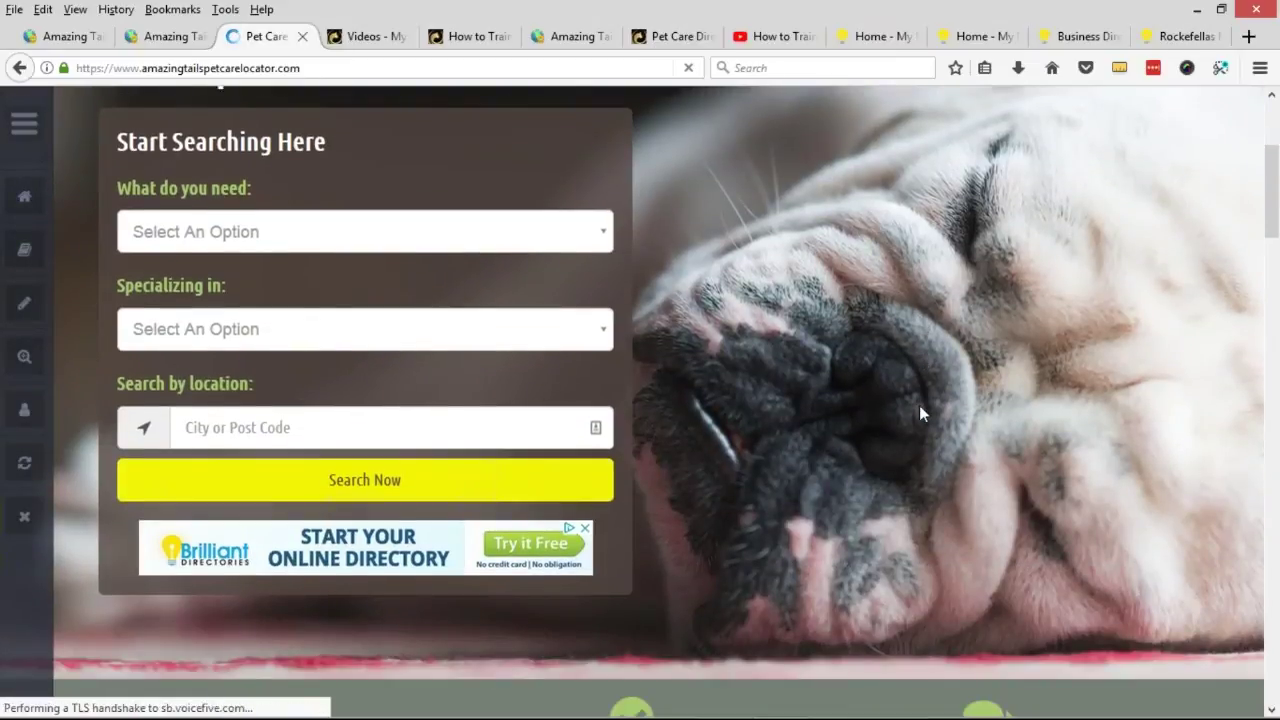
scroll(919, 405, up, 1)
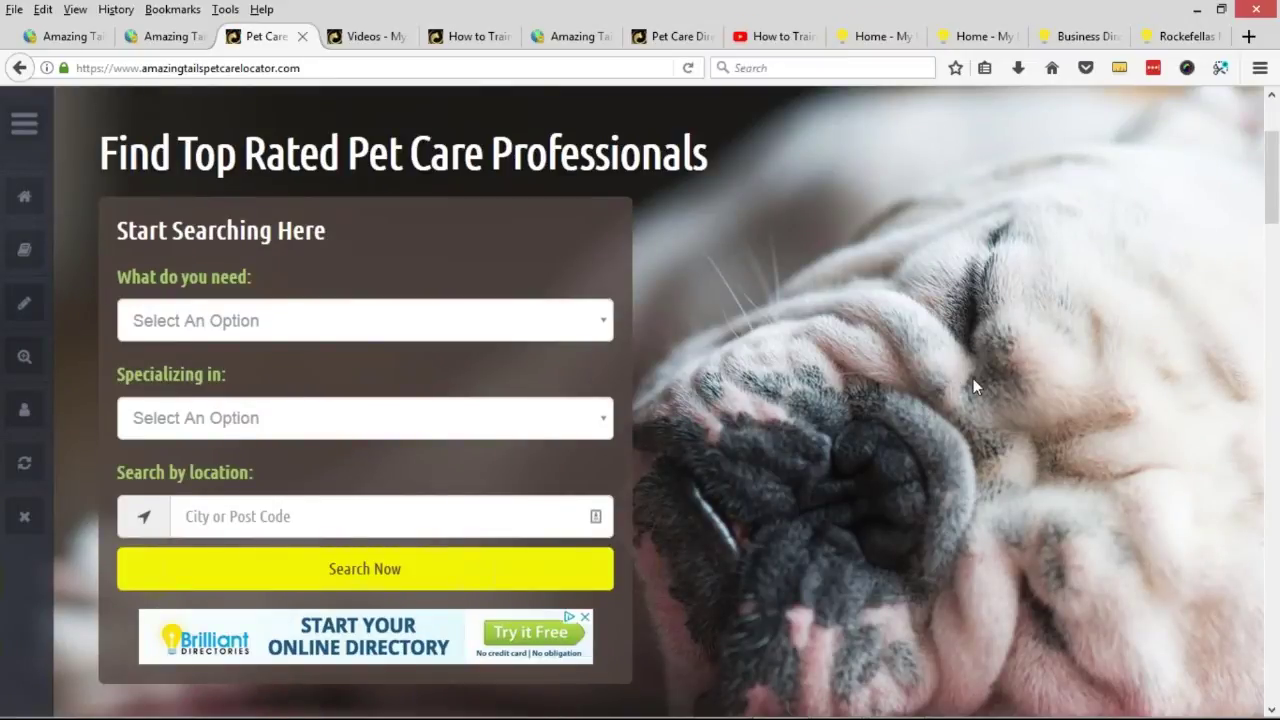
scroll(973, 378, up, 2)
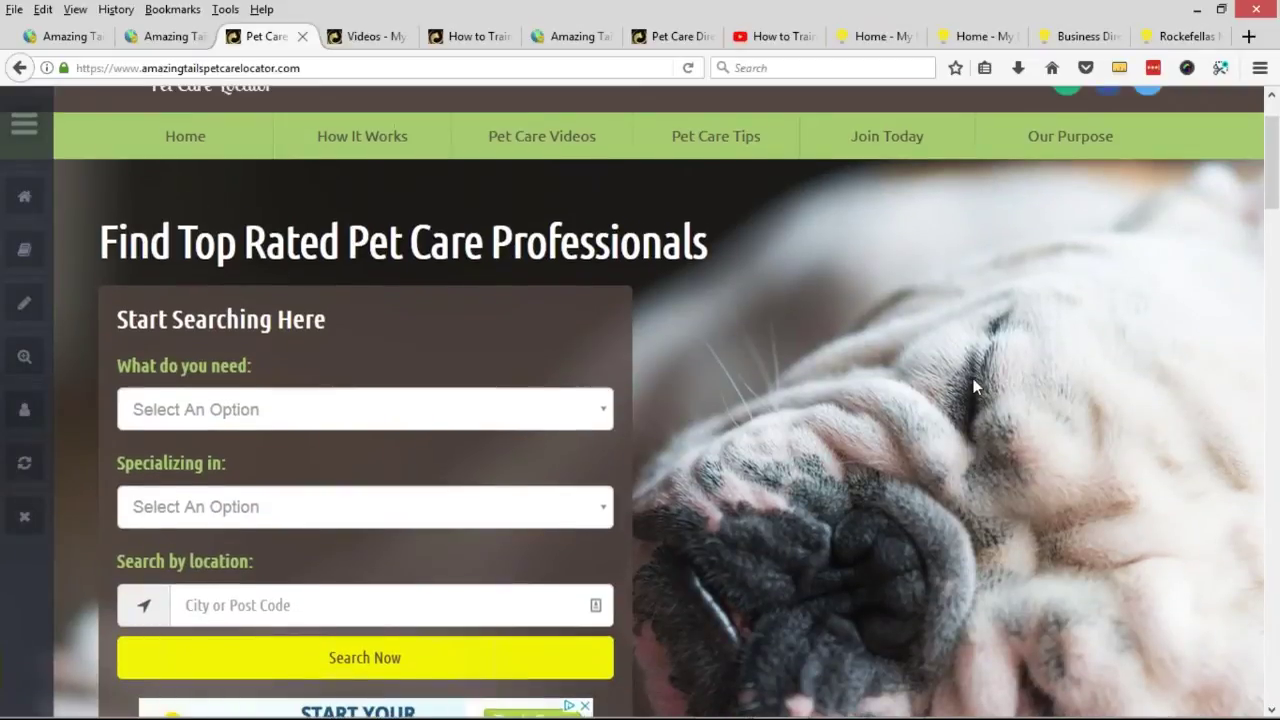
Check the home page's navigation links, view the Join Today membership plans, and return to the home page.
scroll(974, 381, up, 2)
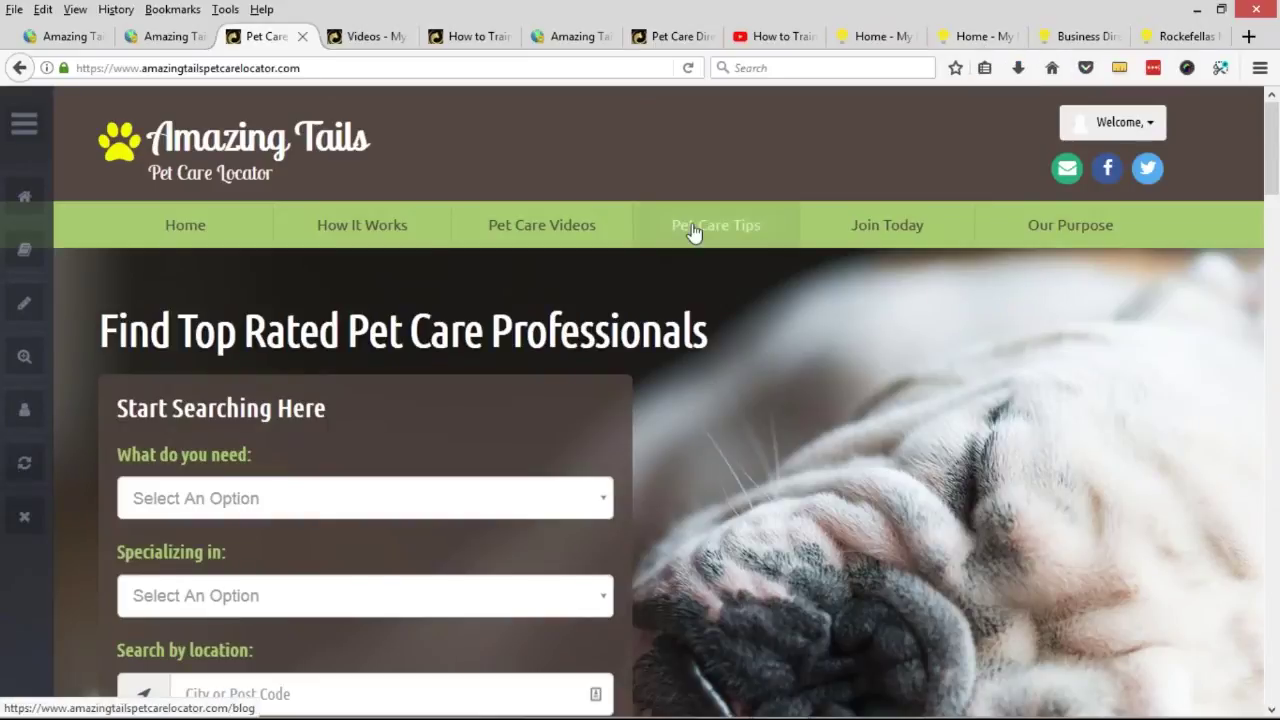
scroll(736, 375, down, 1)
scroll(738, 378, down, 1)
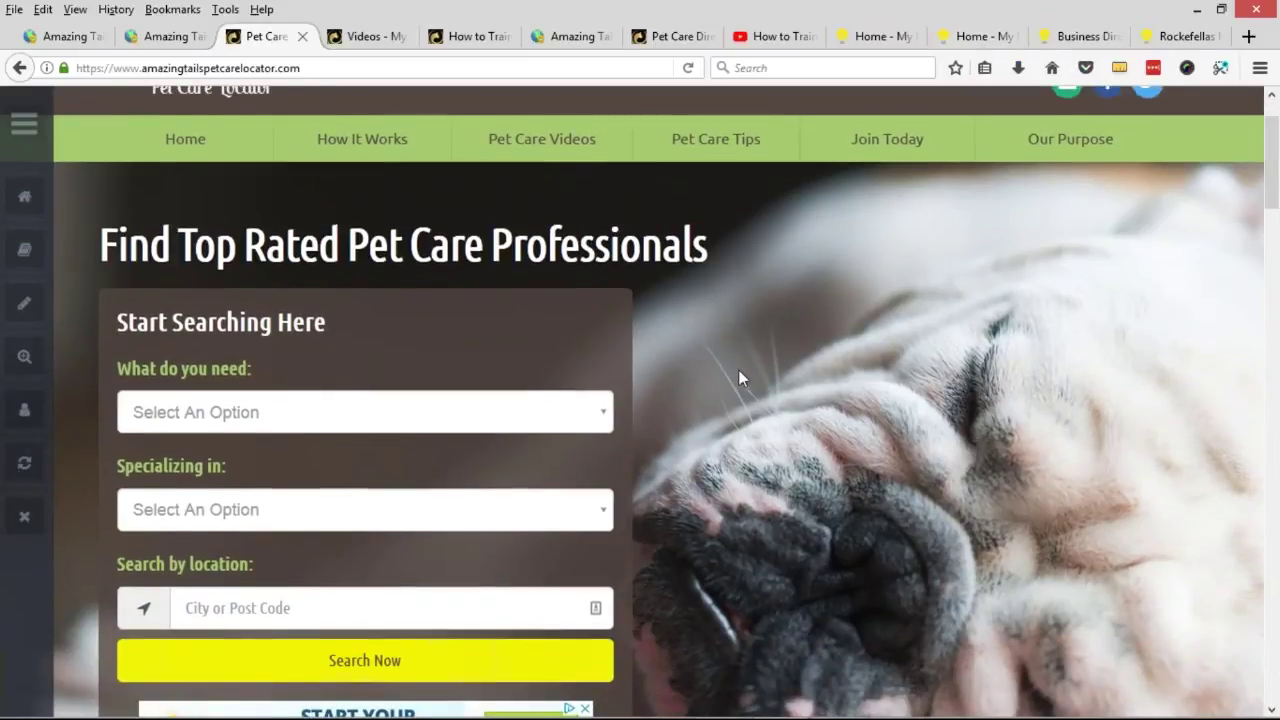
scroll(738, 378, up, 2)
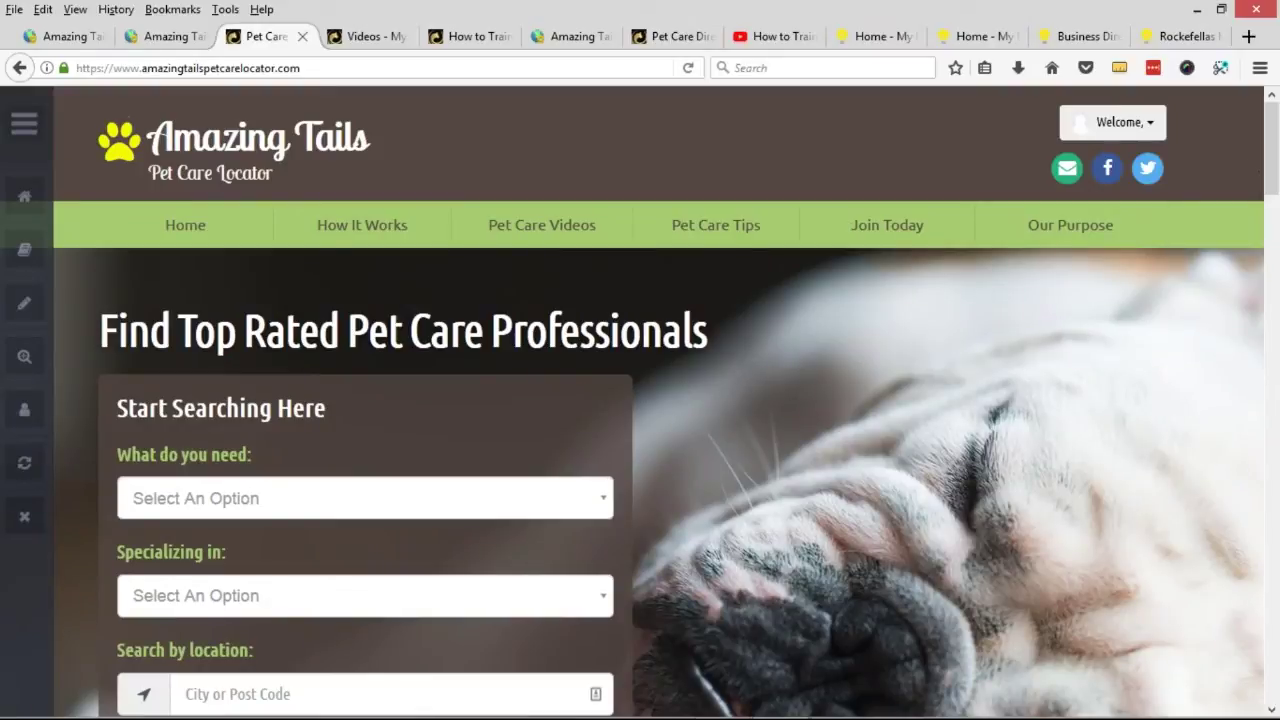
click(907, 236)
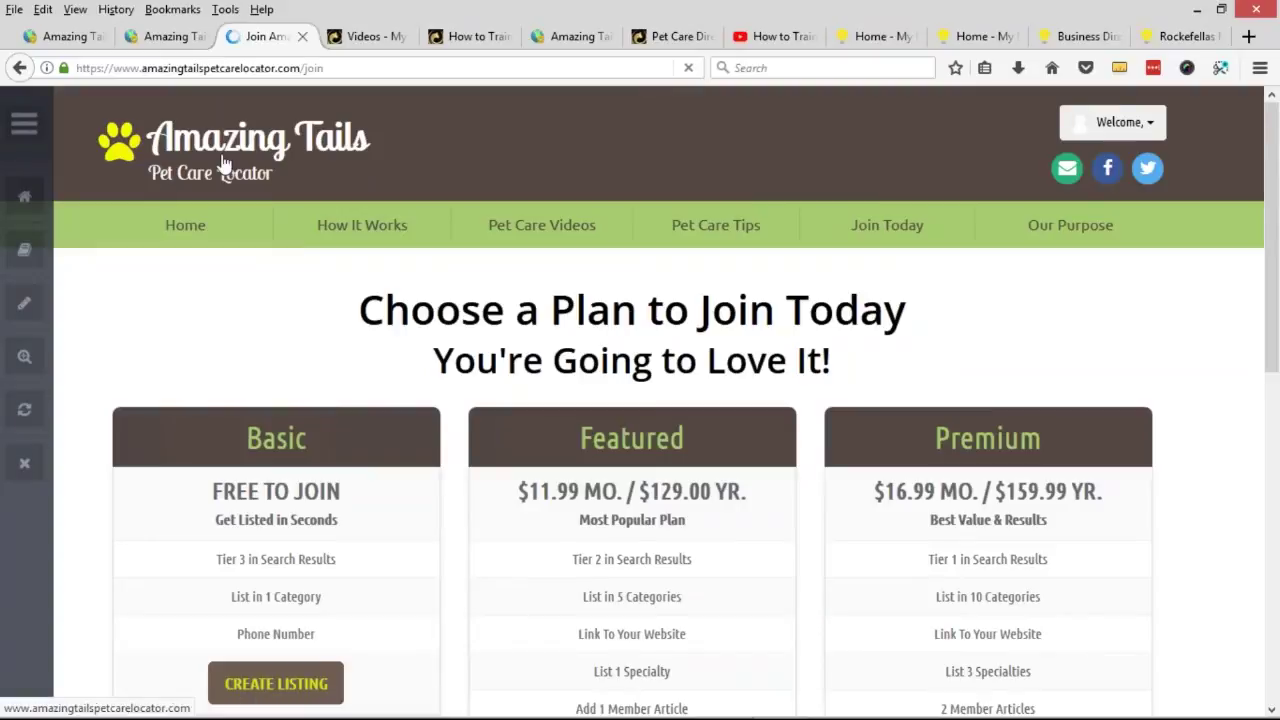
click(220, 160)
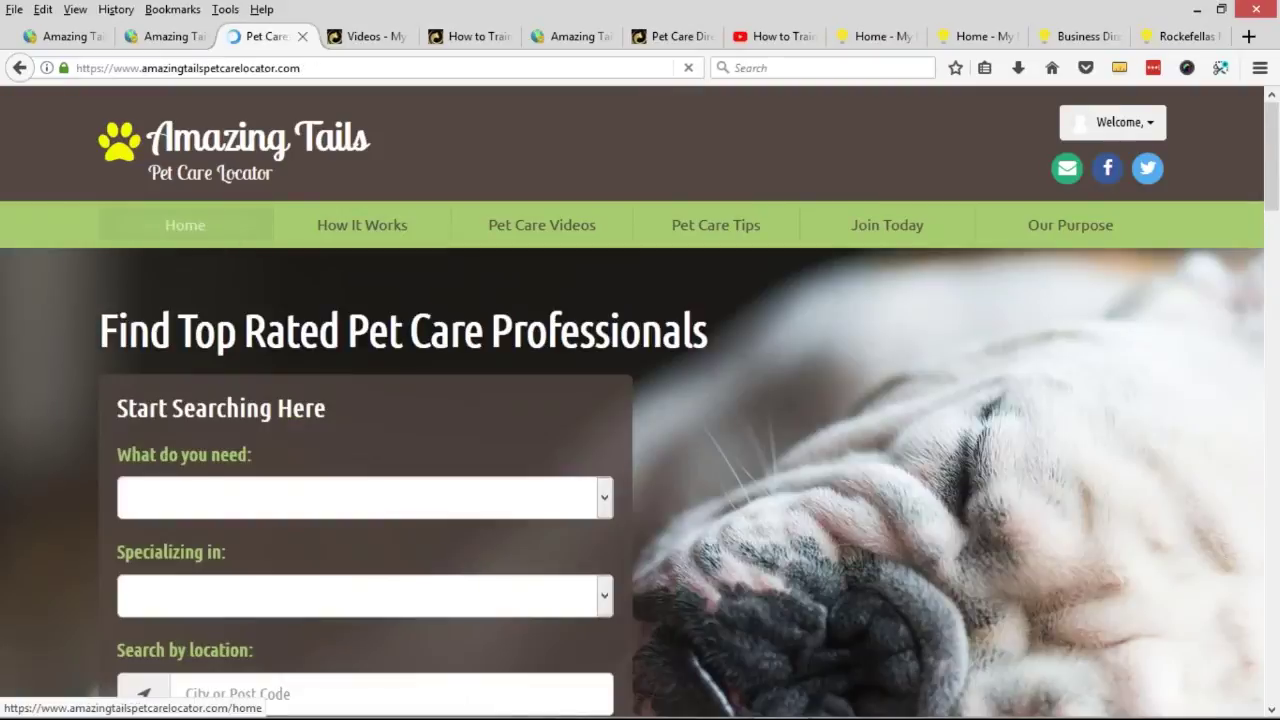
Choose Rescue as the needed pet care service and check the specialties offered, leaving it at All.
click(233, 502)
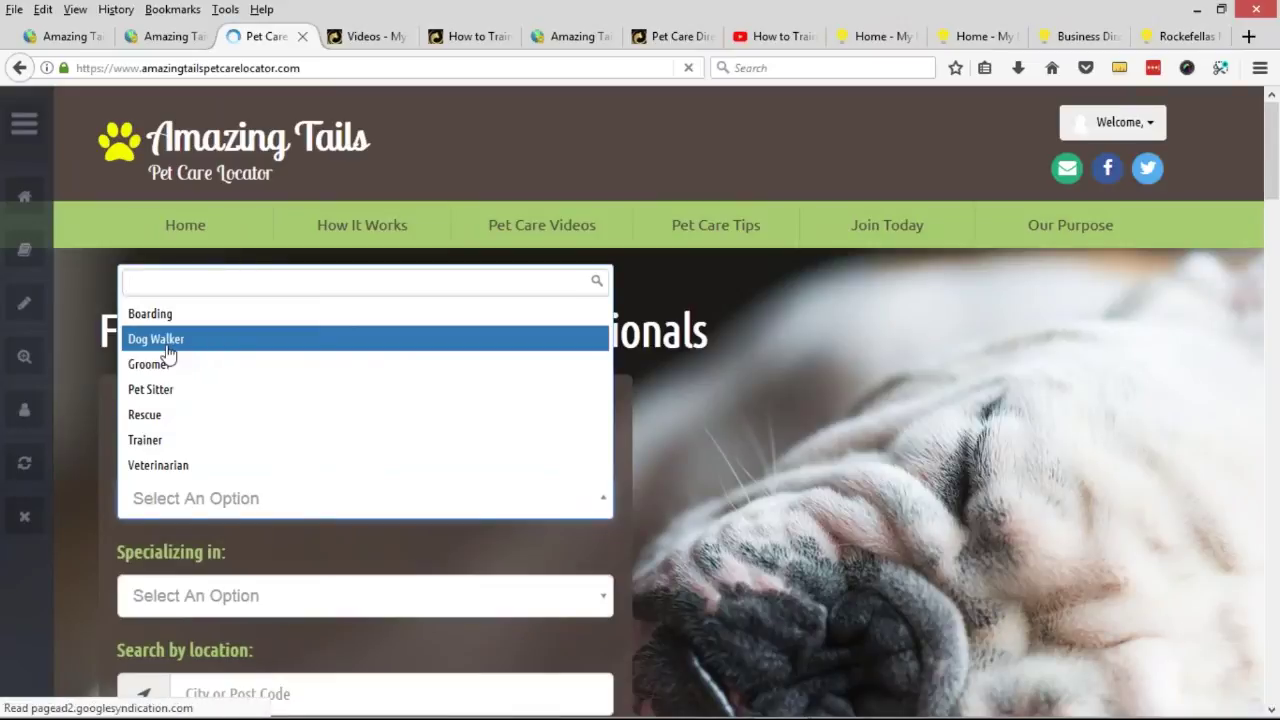
click(160, 417)
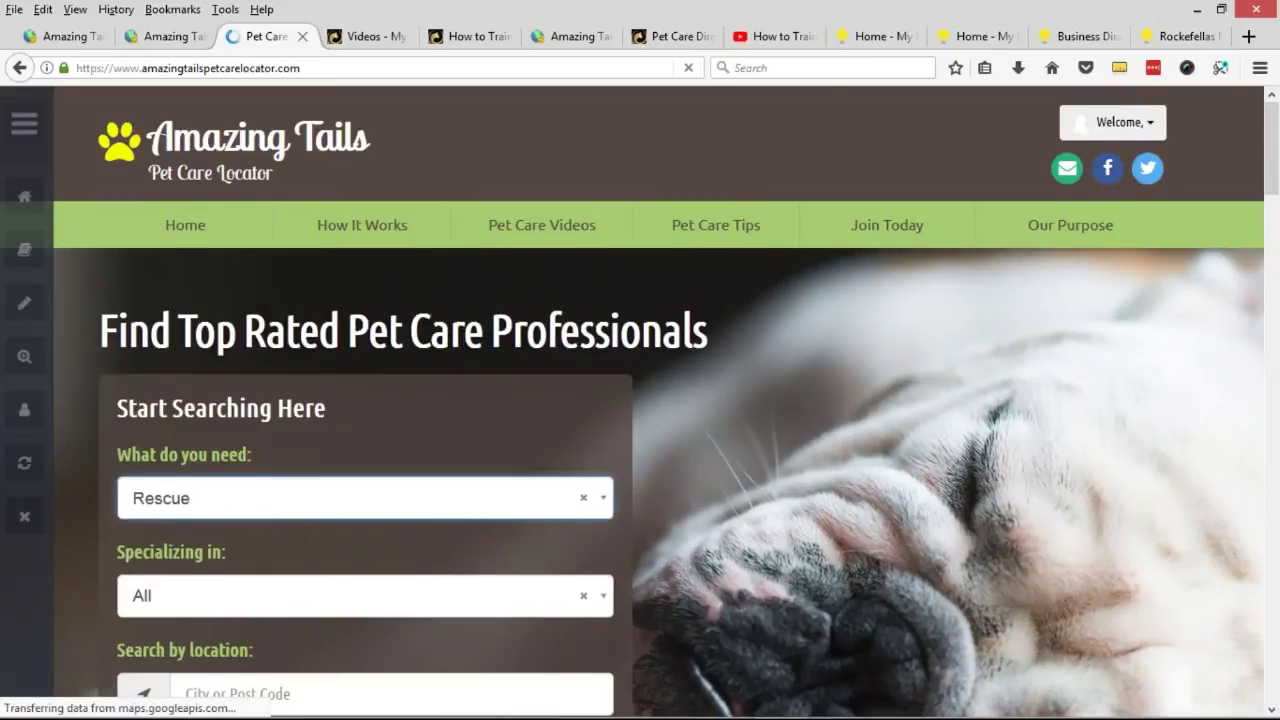
scroll(365, 500, down, 2)
click(365, 507)
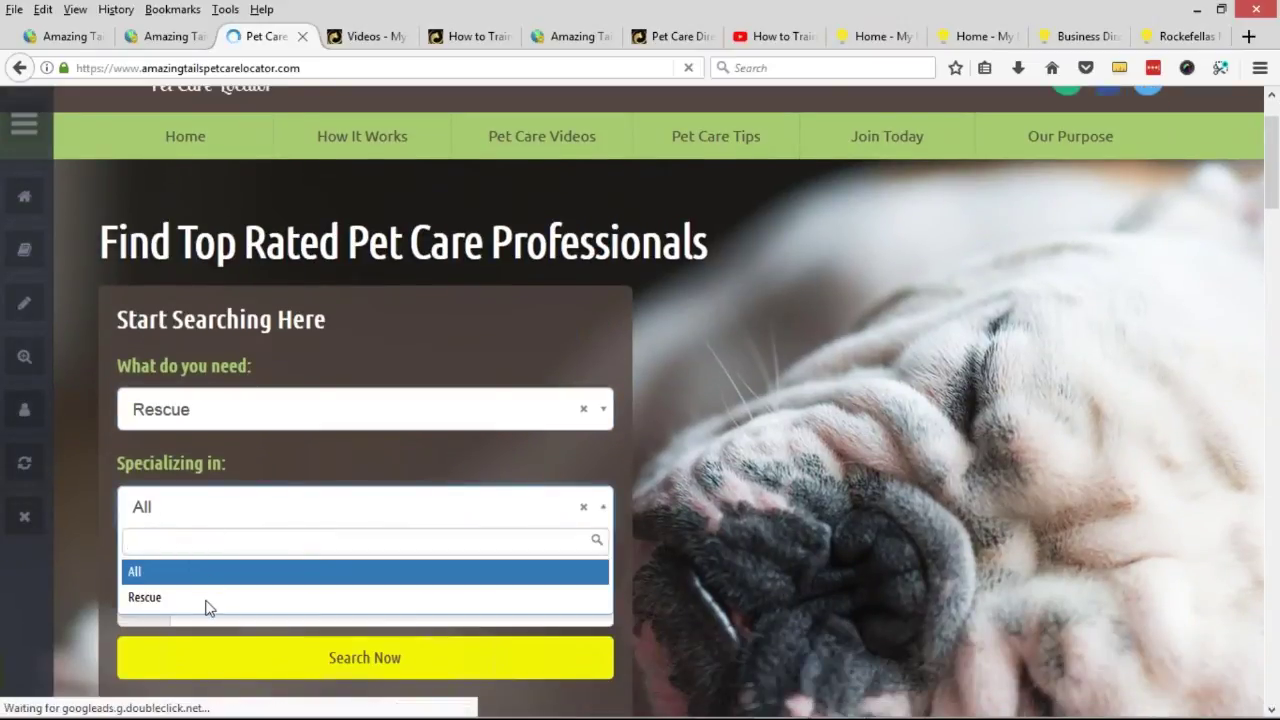
Set the search location to Iowa, United States.
click(390, 618)
text(io)
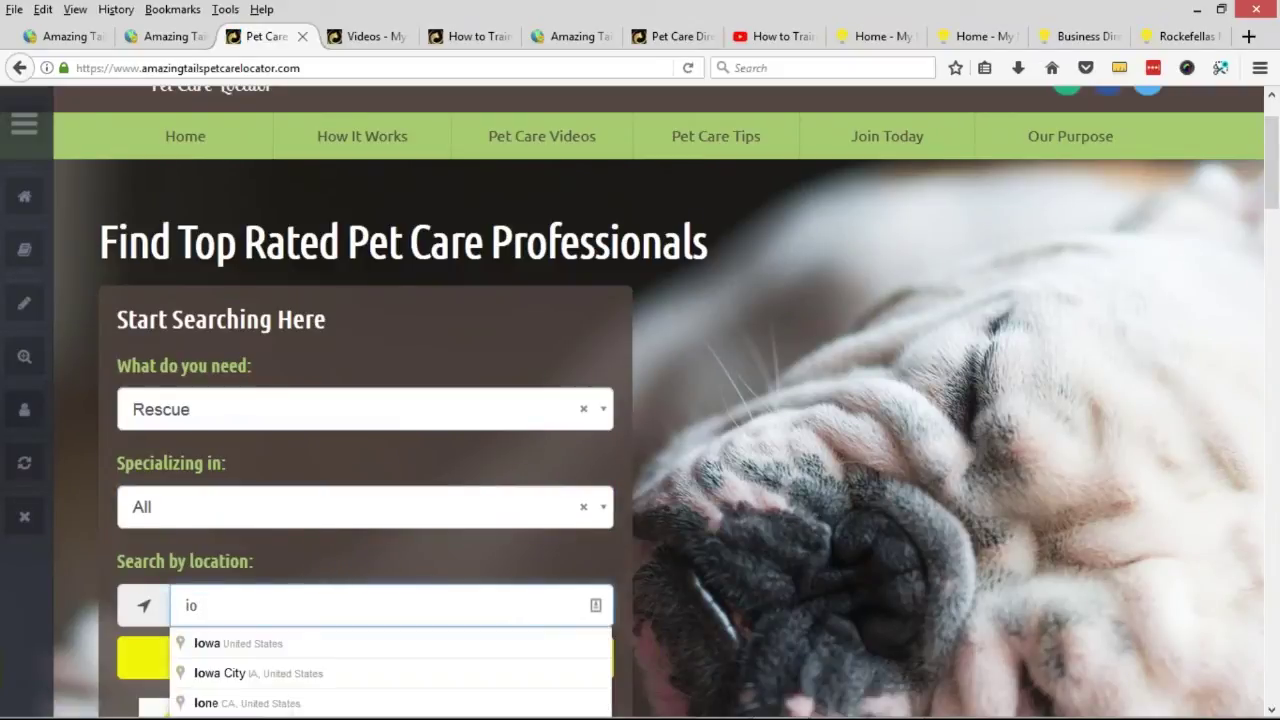
scroll(250, 470, down, 3)
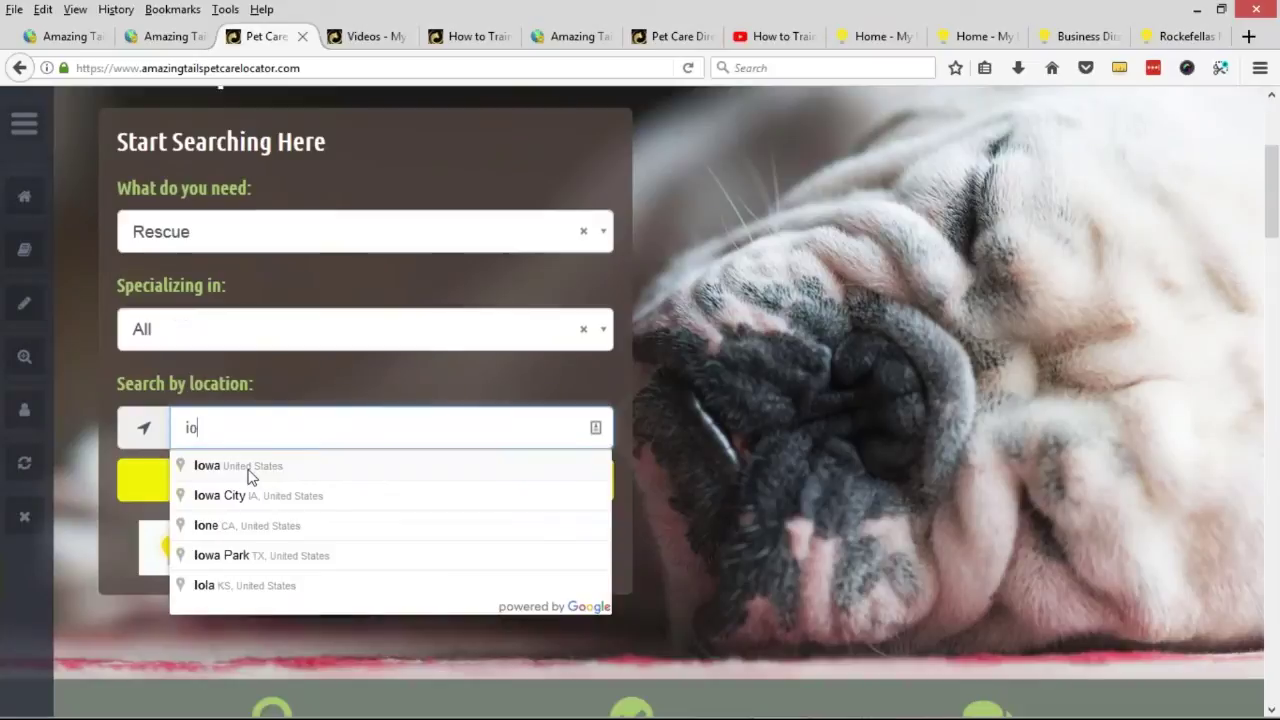
click(249, 466)
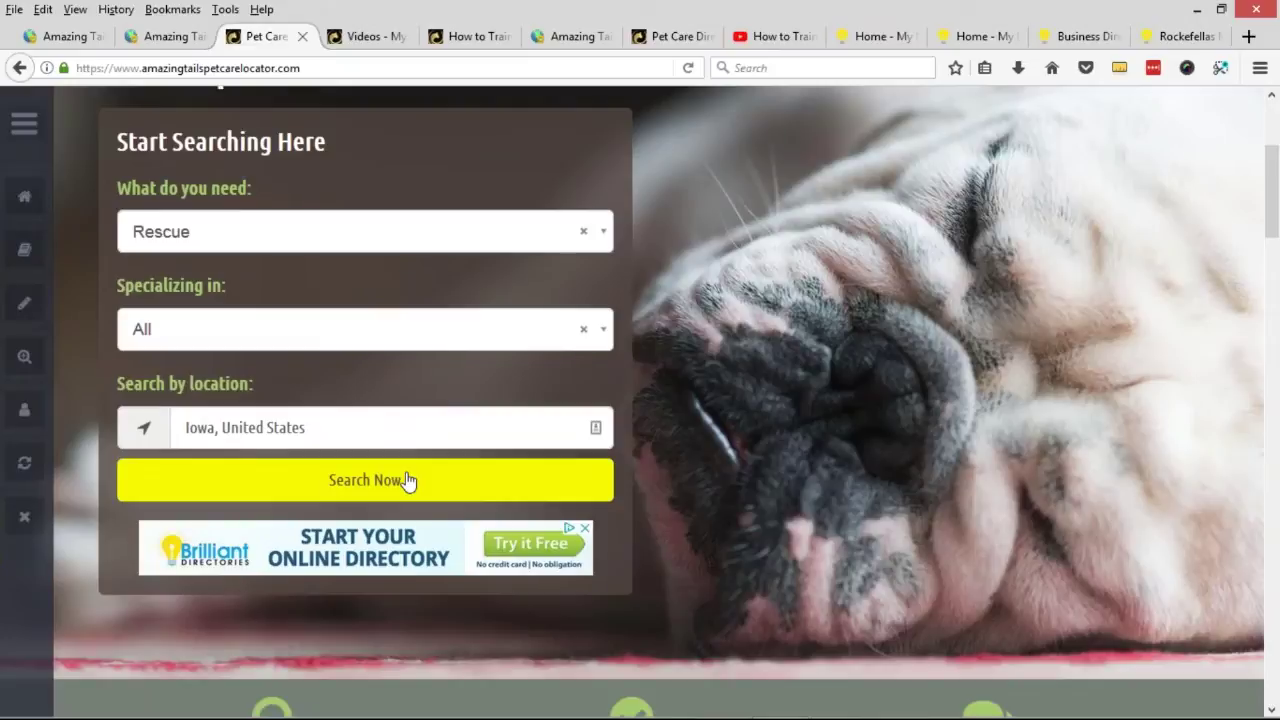
Replace the search location with St. Petersburg, FL, United States and run the Rescue search.
click(243, 427)
triple_click(243, 427)
text(s)
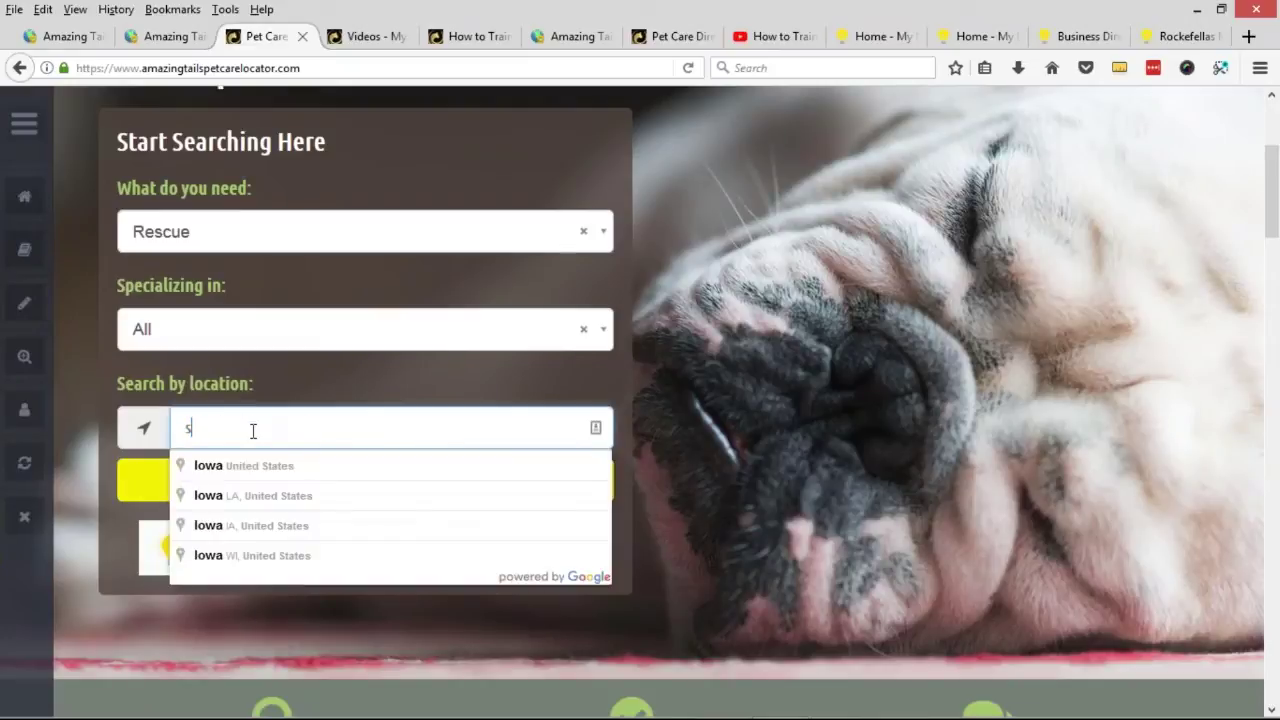
text(t. peter)
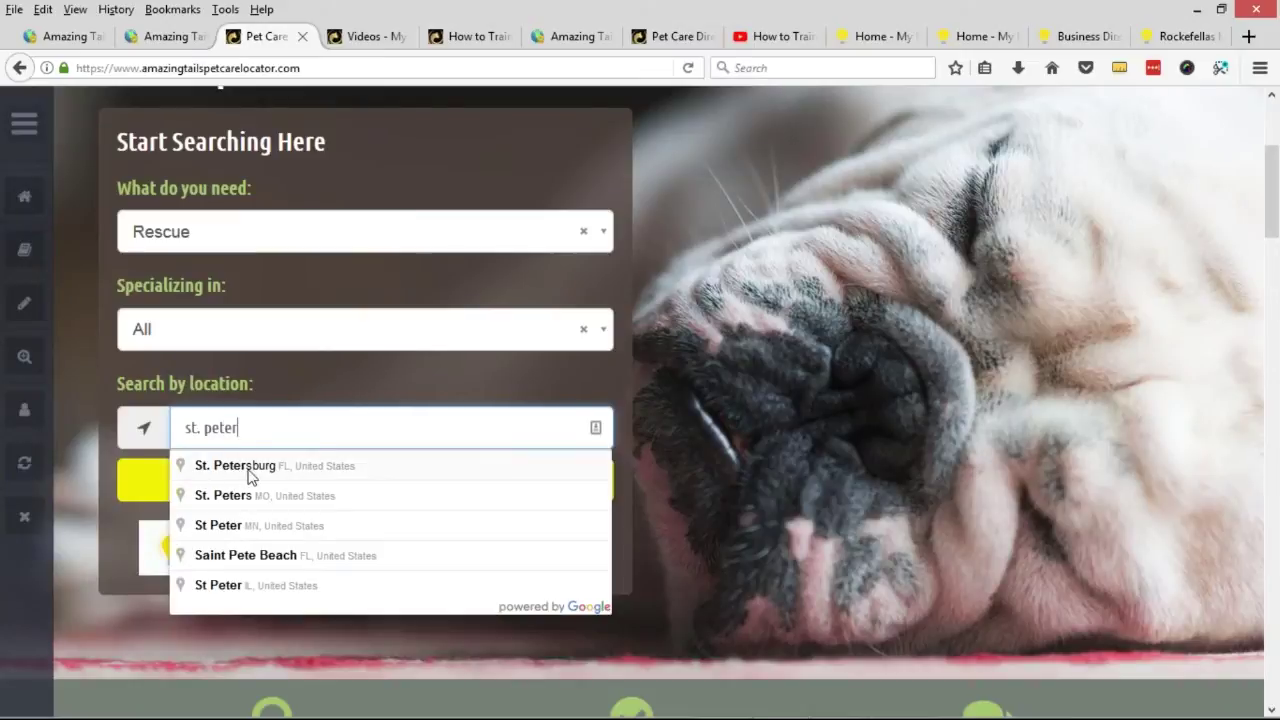
click(249, 476)
click(338, 483)
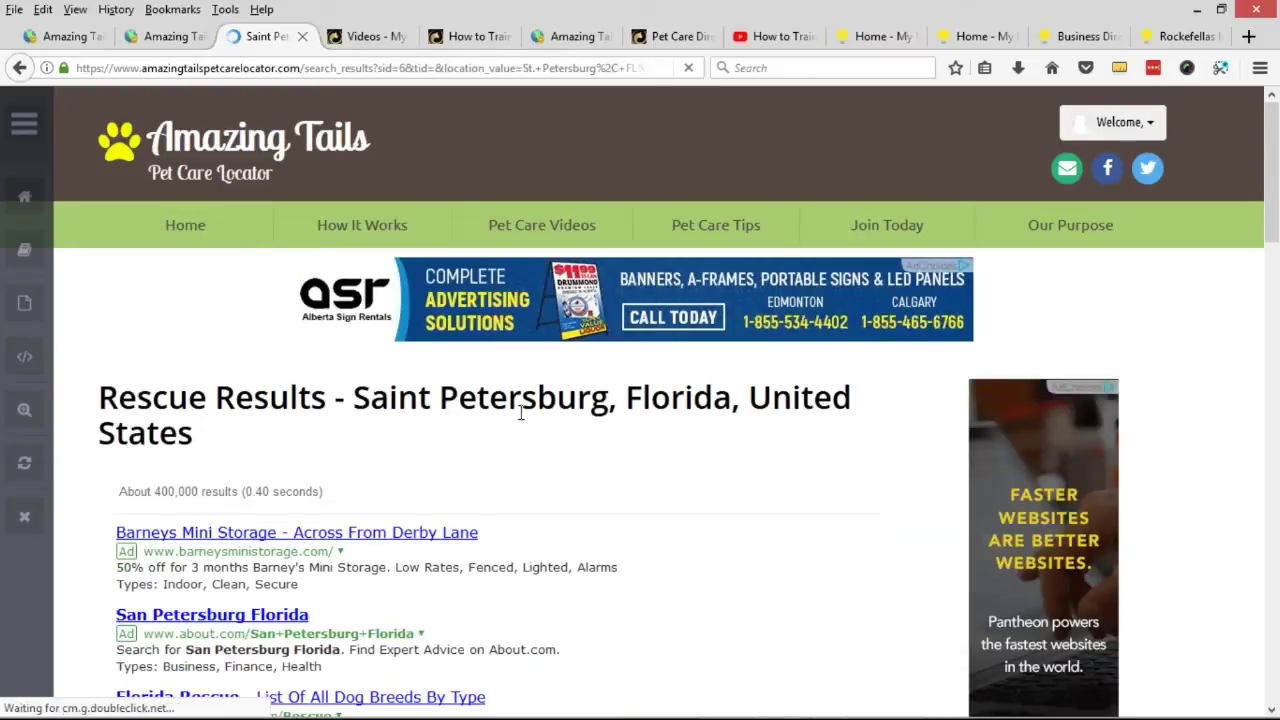
Examine the Rescue results page for Saint Petersburg, including its ads and external listings, and return to its header.
scroll(602, 420, down, 2)
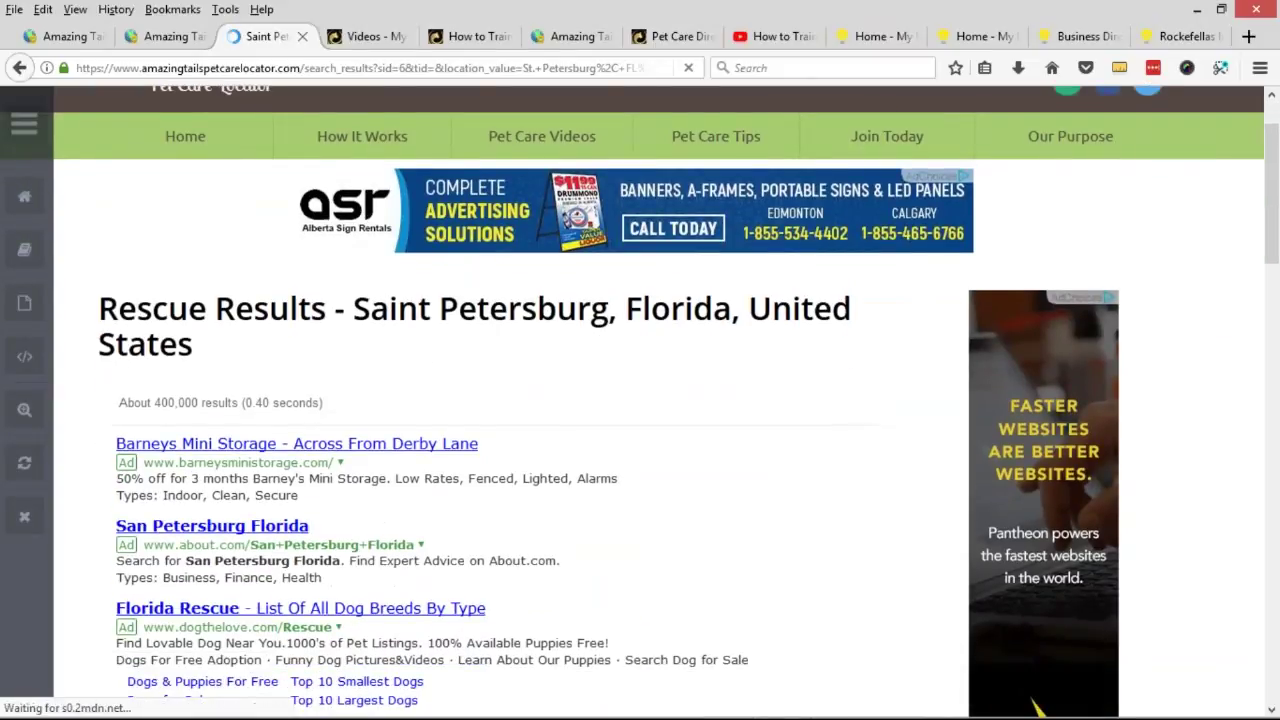
scroll(640, 400, down, 2)
scroll(622, 436, down, 2)
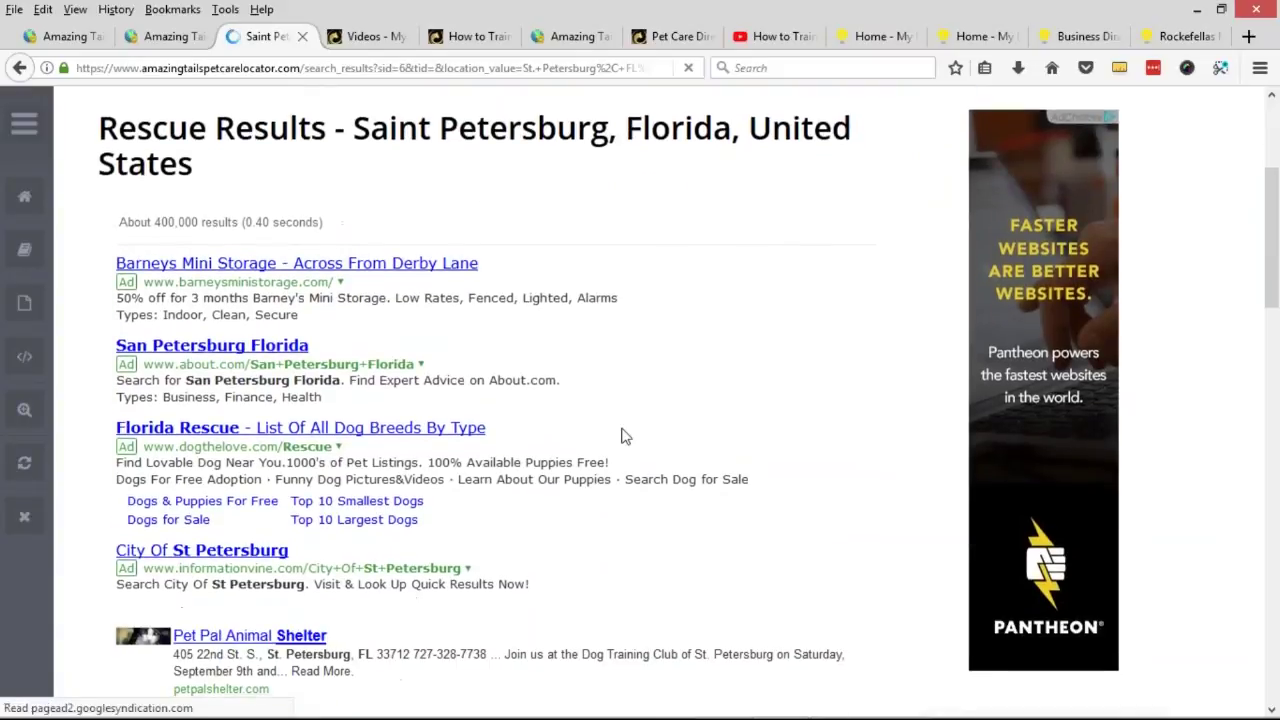
scroll(622, 436, down, 6)
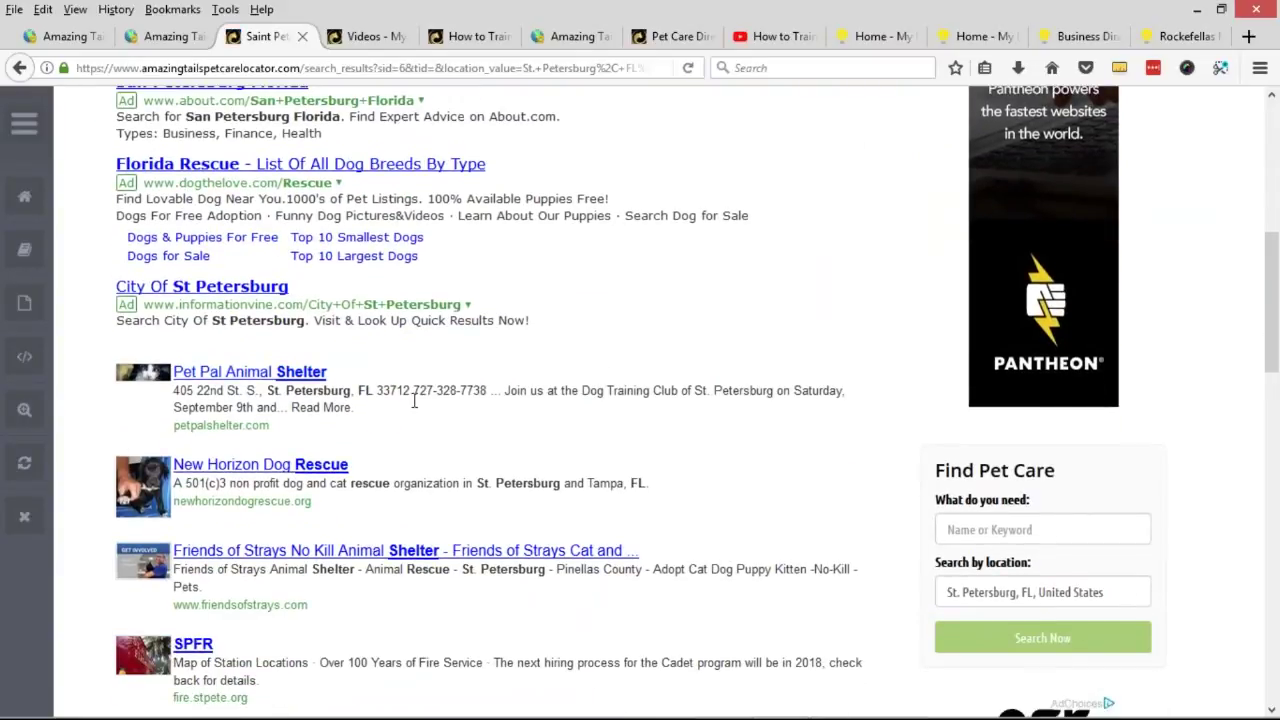
scroll(414, 400, down, 2)
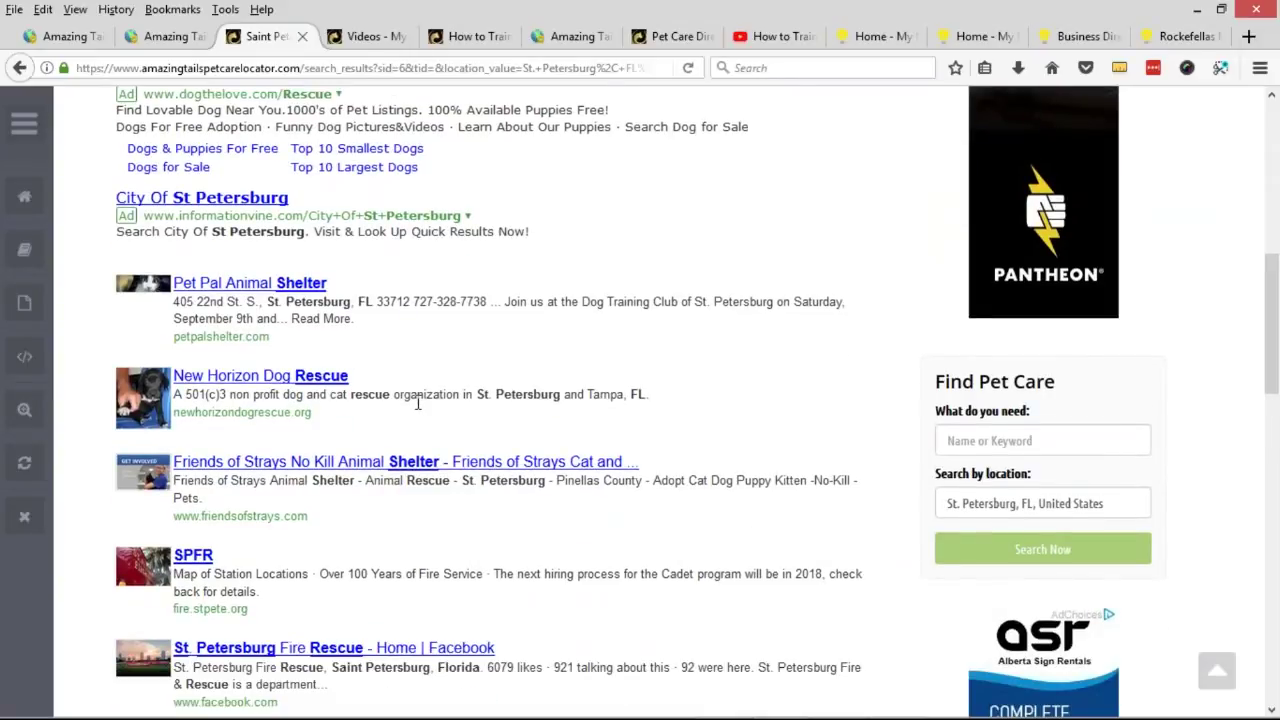
scroll(418, 402, down, 2)
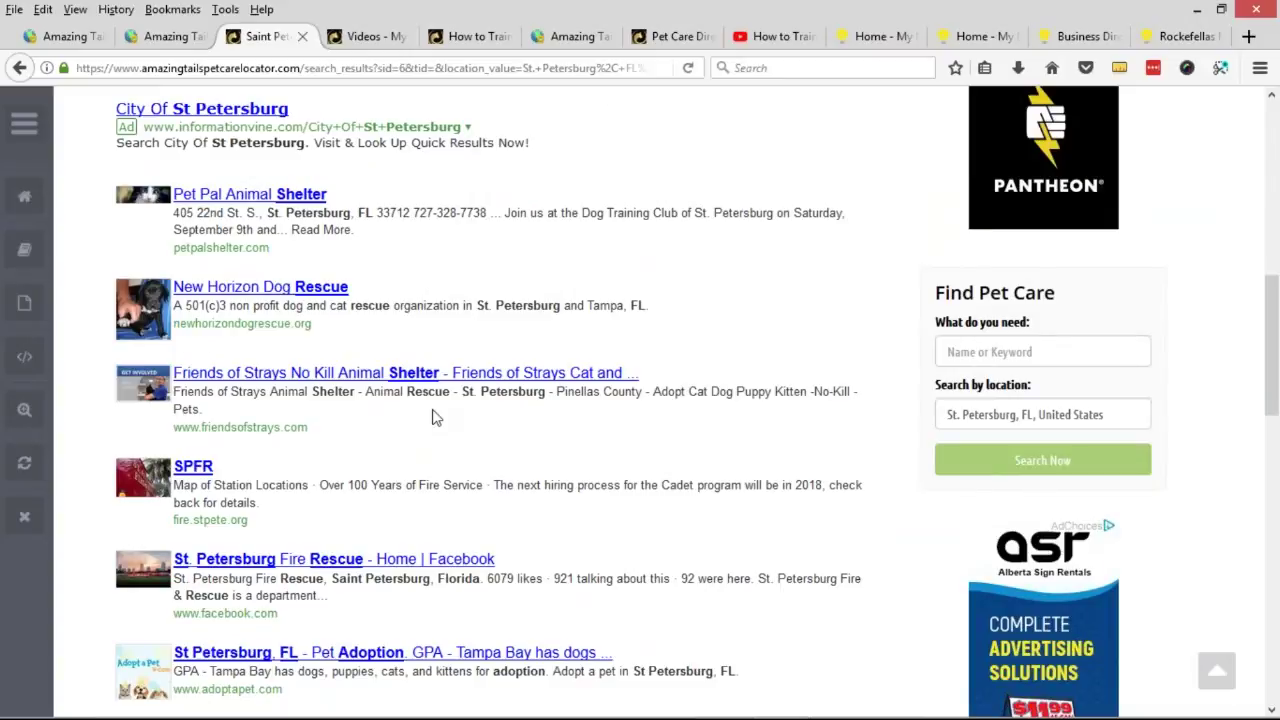
scroll(432, 418, down, 2)
scroll(432, 418, down, 2)
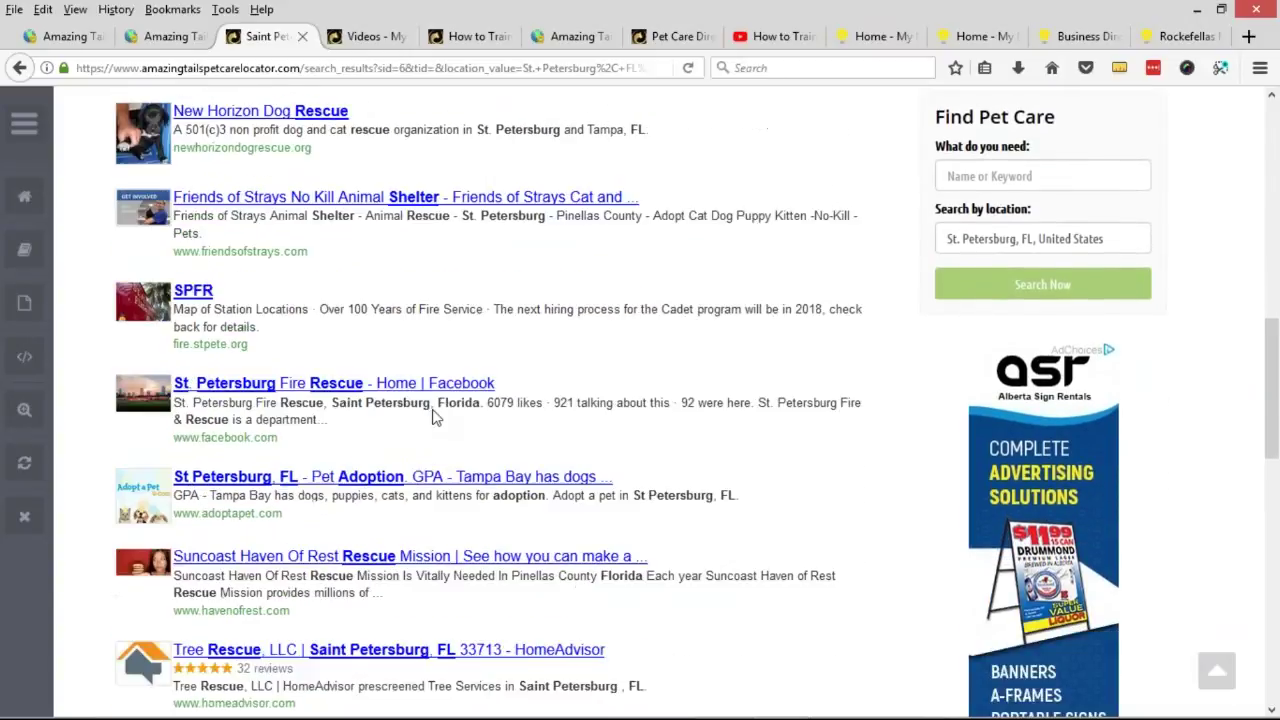
scroll(432, 418, down, 4)
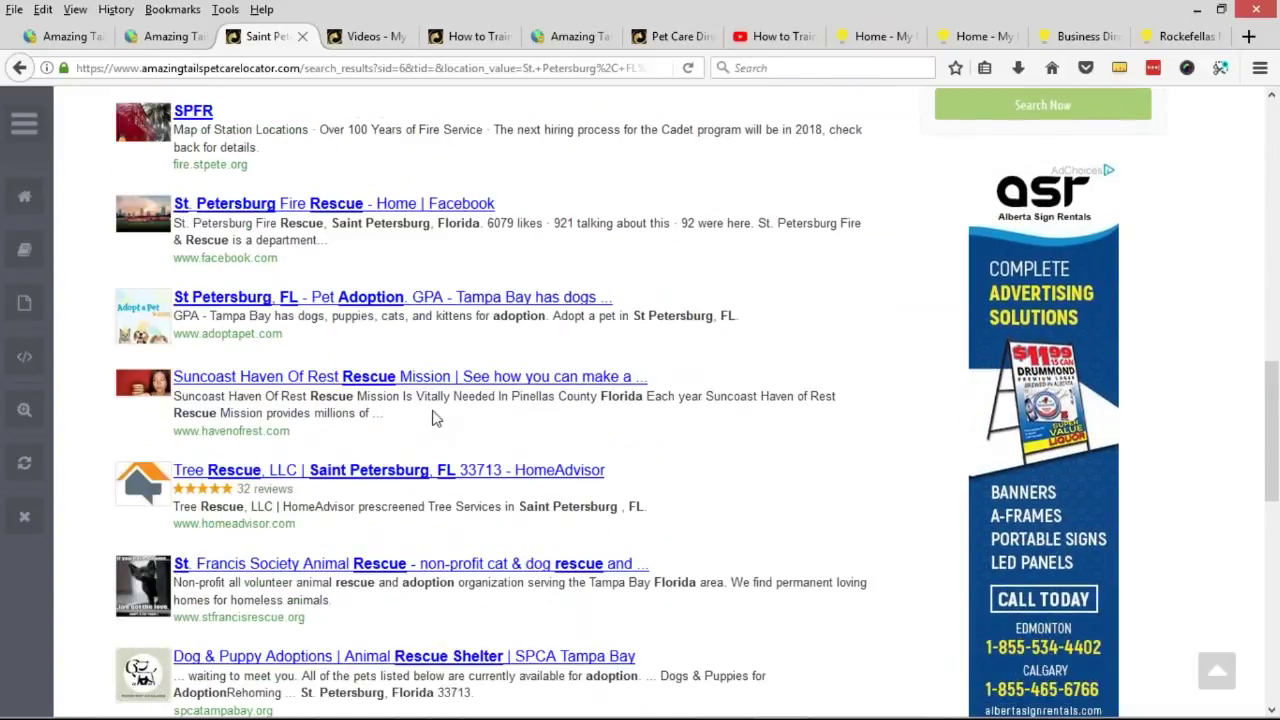
scroll(432, 418, up, 8)
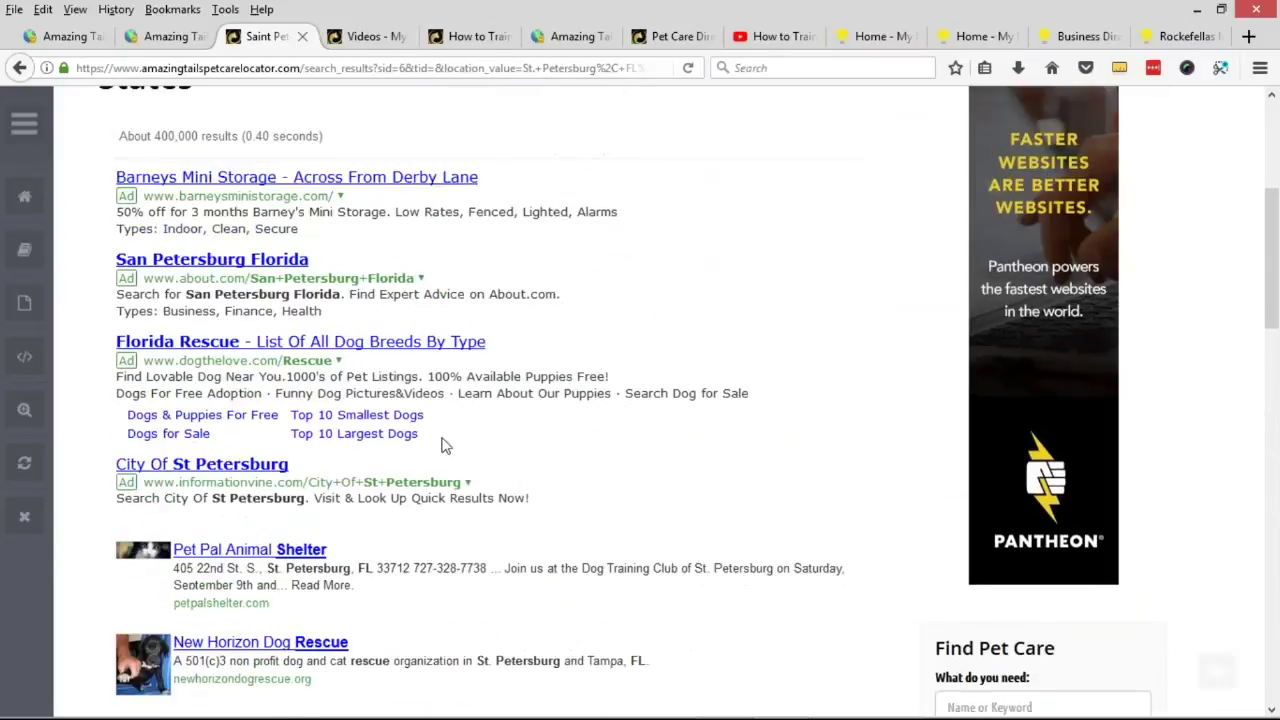
scroll(437, 460, up, 3)
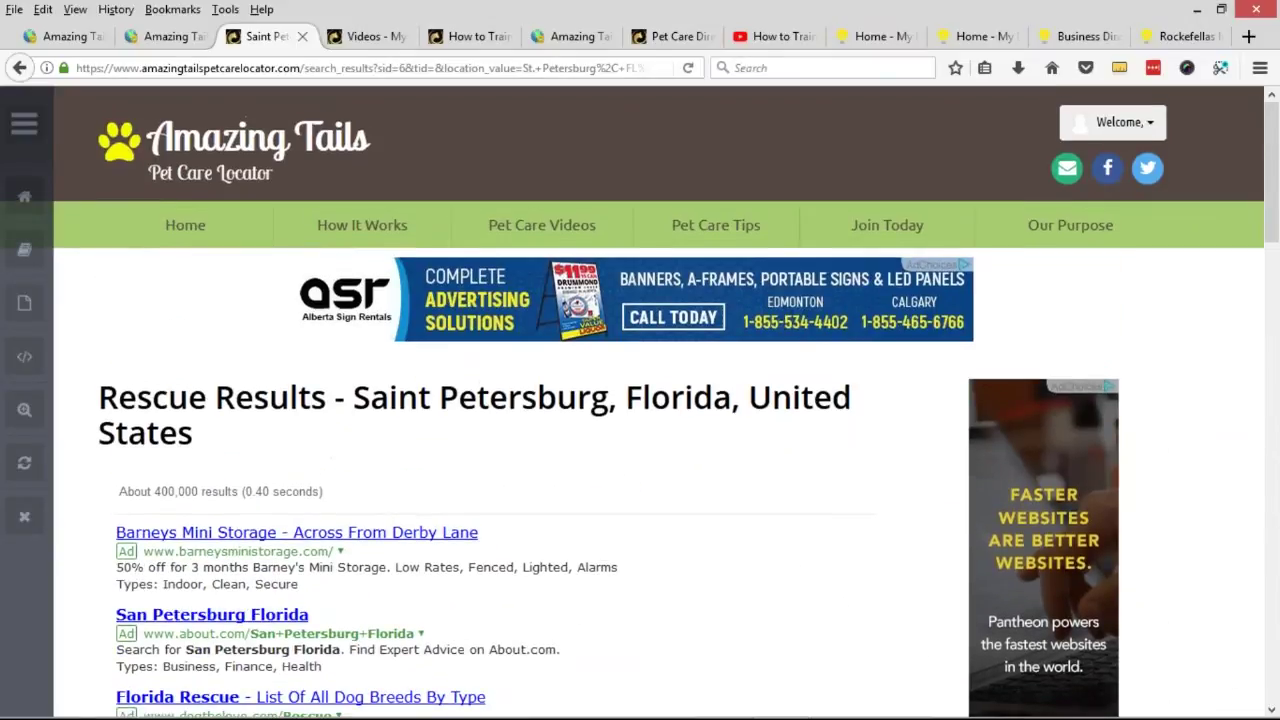
Return to the directory's home page and look over the search form.
click(200, 152)
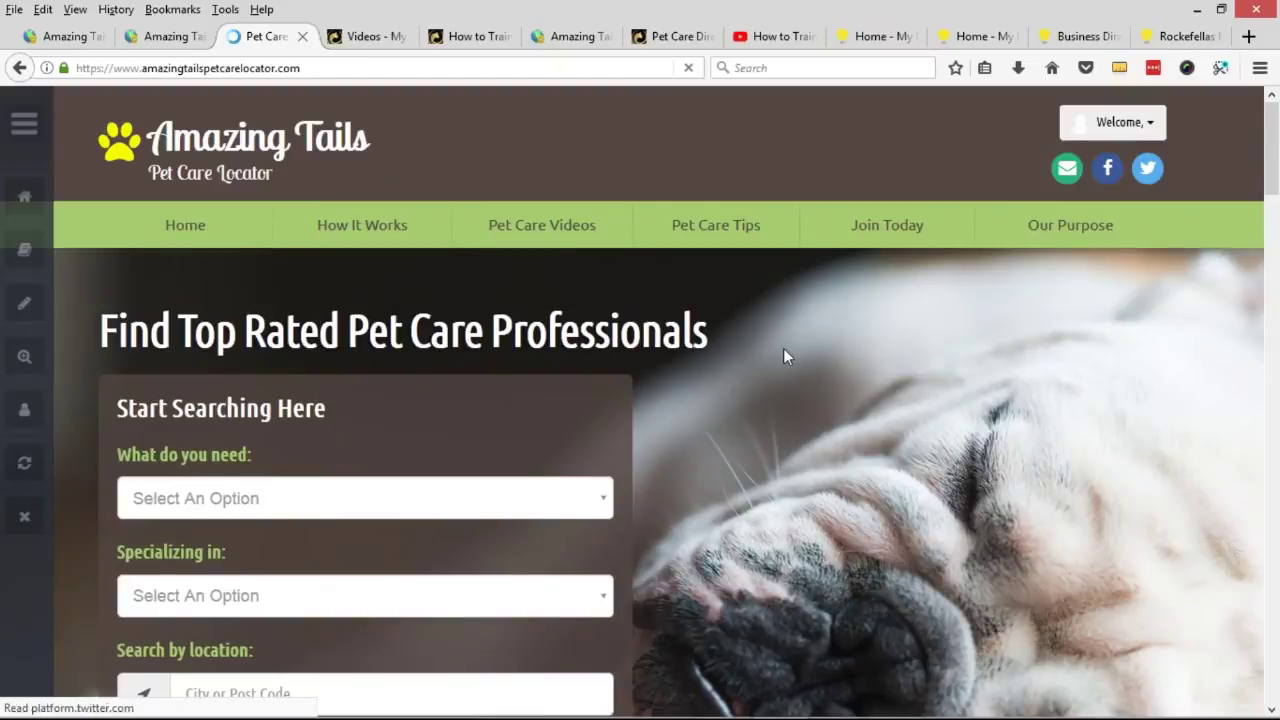
scroll(794, 353, down, 2)
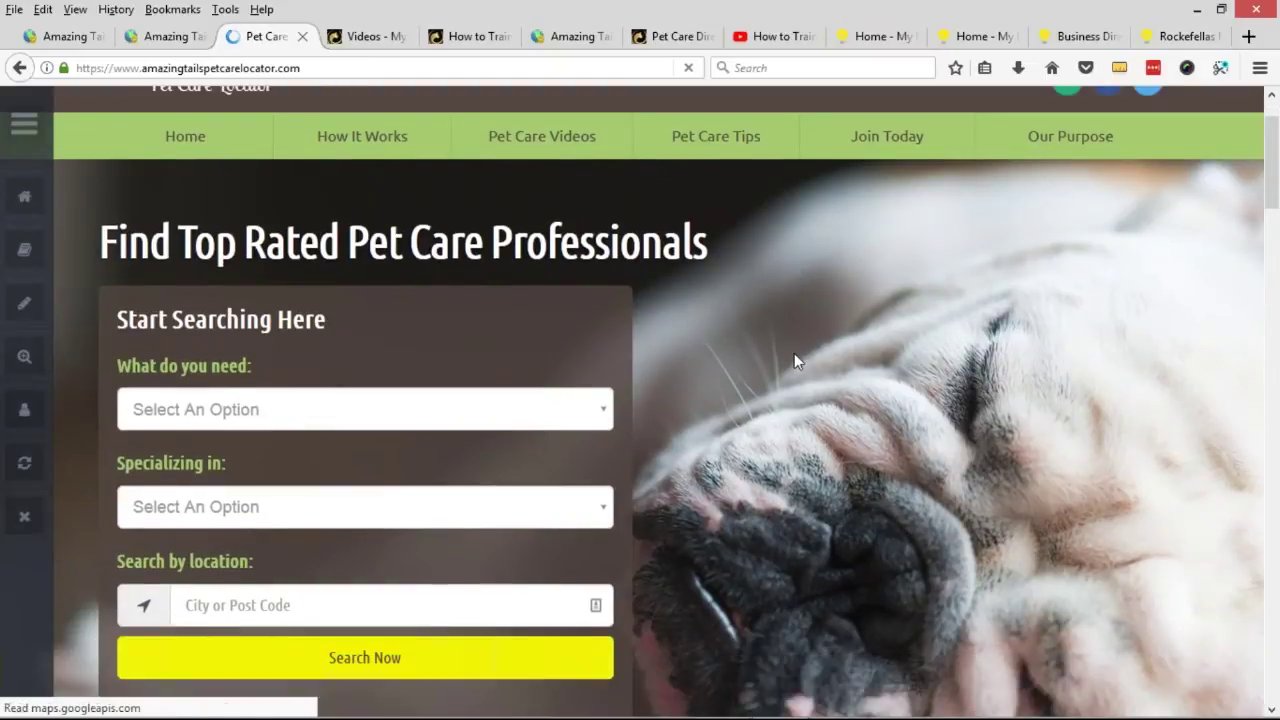
scroll(794, 360, down, 1)
scroll(794, 360, down, 1)
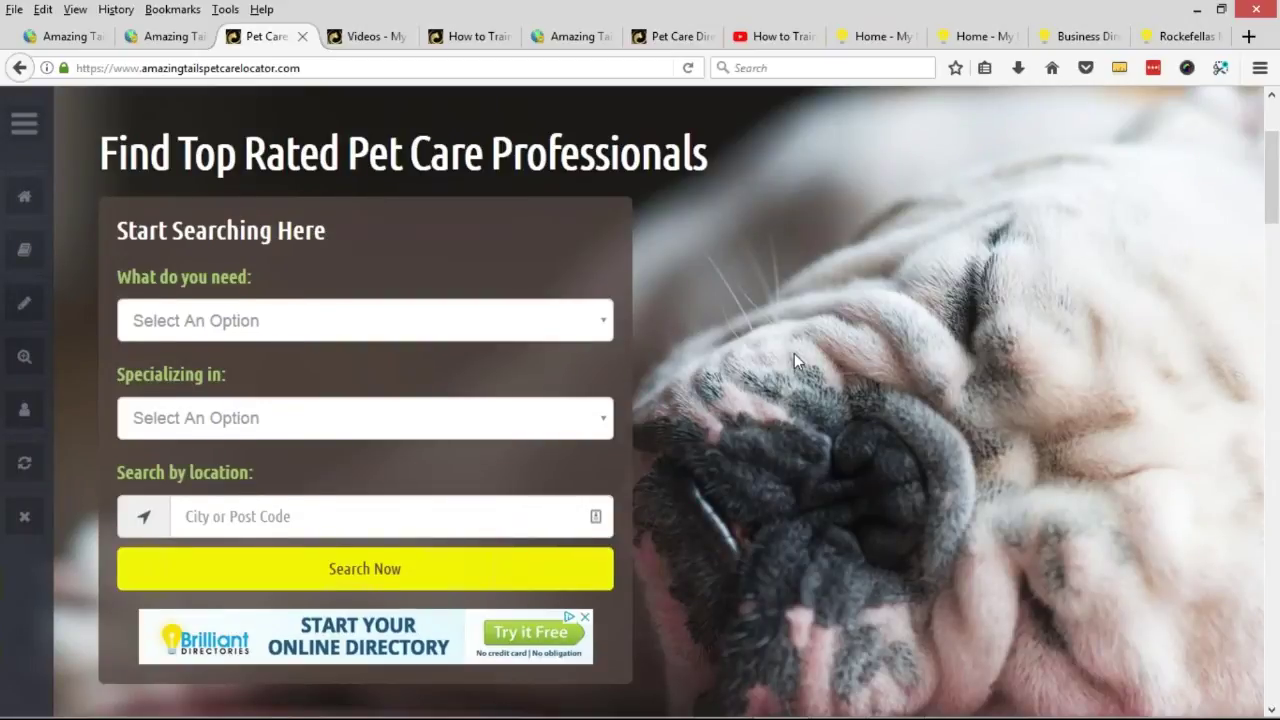
scroll(794, 360, up, 2)
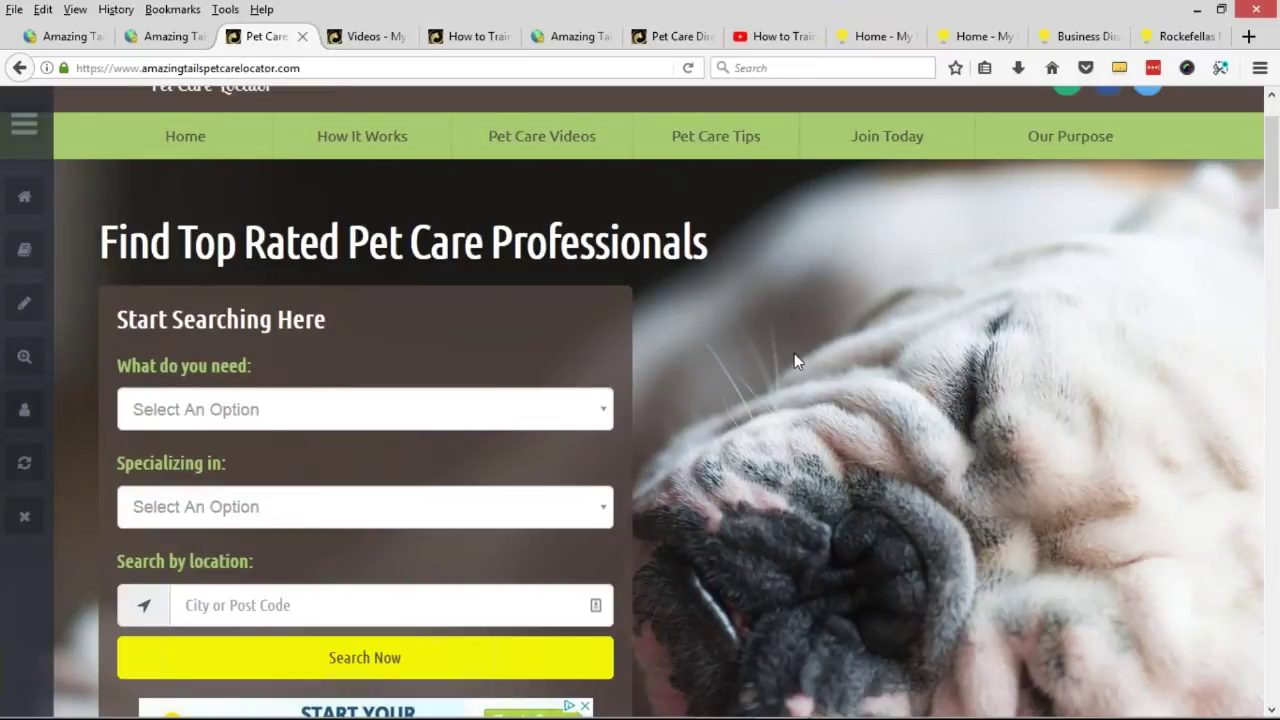
Search for all pet care providers in St. Petersburg, FL, without choosing a service or specialty.
scroll(778, 358, down, 2)
click(300, 516)
text(st. peter)
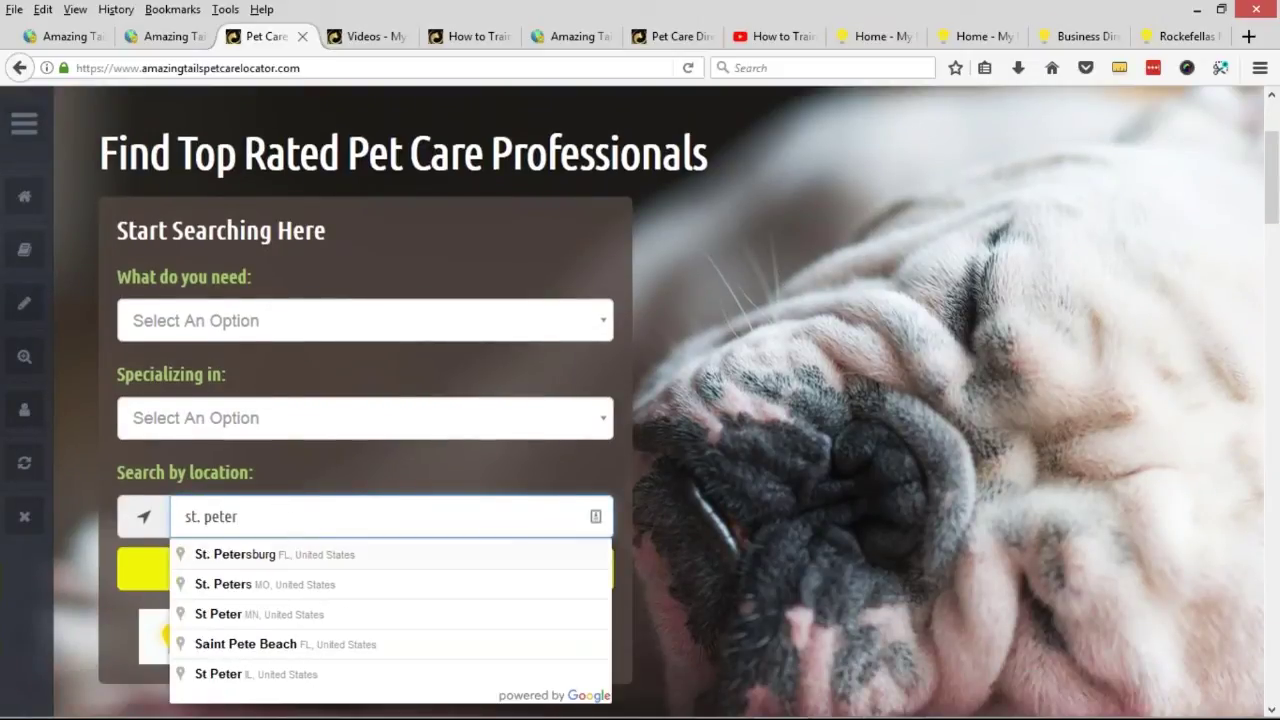
key(Down)
key(Return)
click(280, 566)
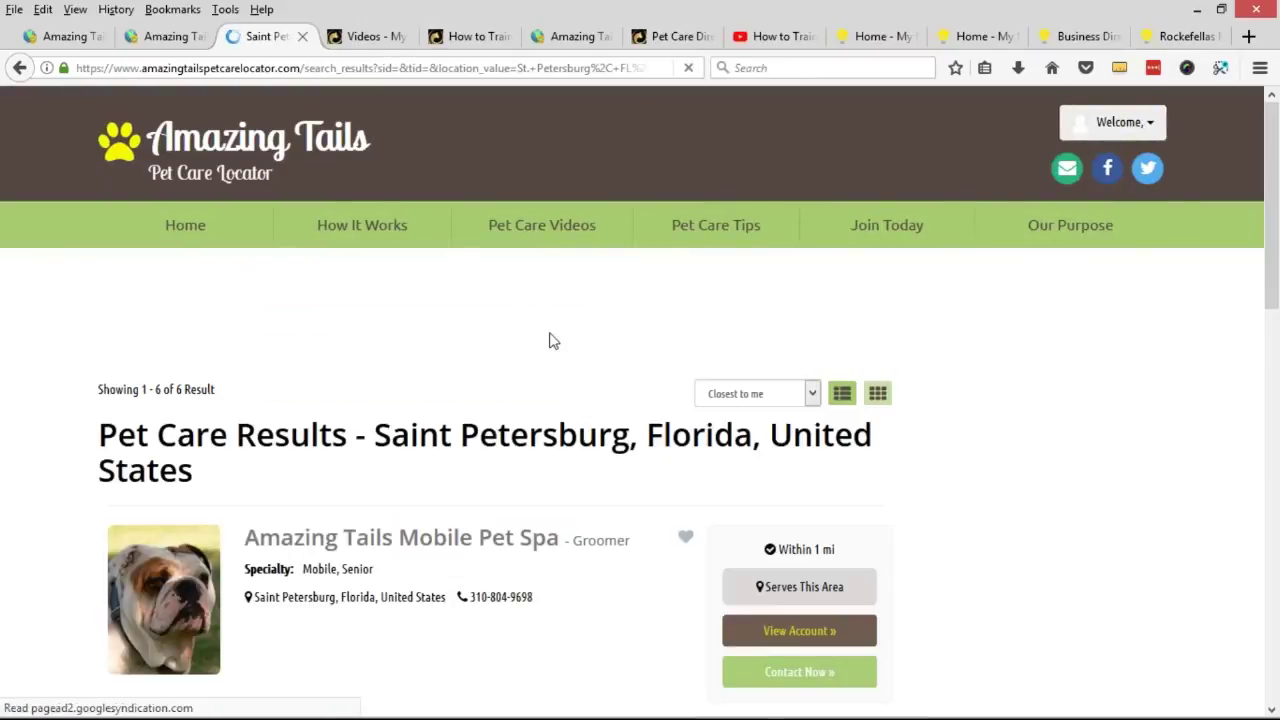
Review the provider listings in the Saint Petersburg pet care results.
scroll(549, 341, down, 4)
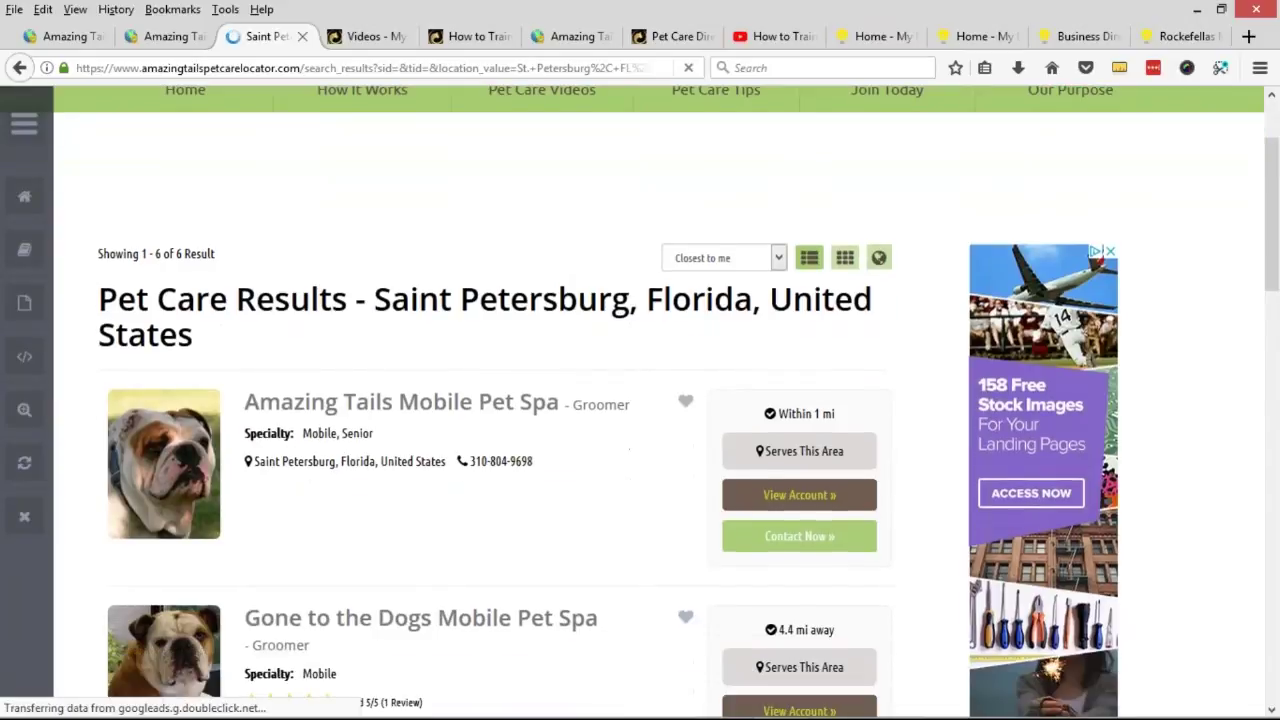
scroll(594, 369, down, 1)
scroll(603, 375, up, 1)
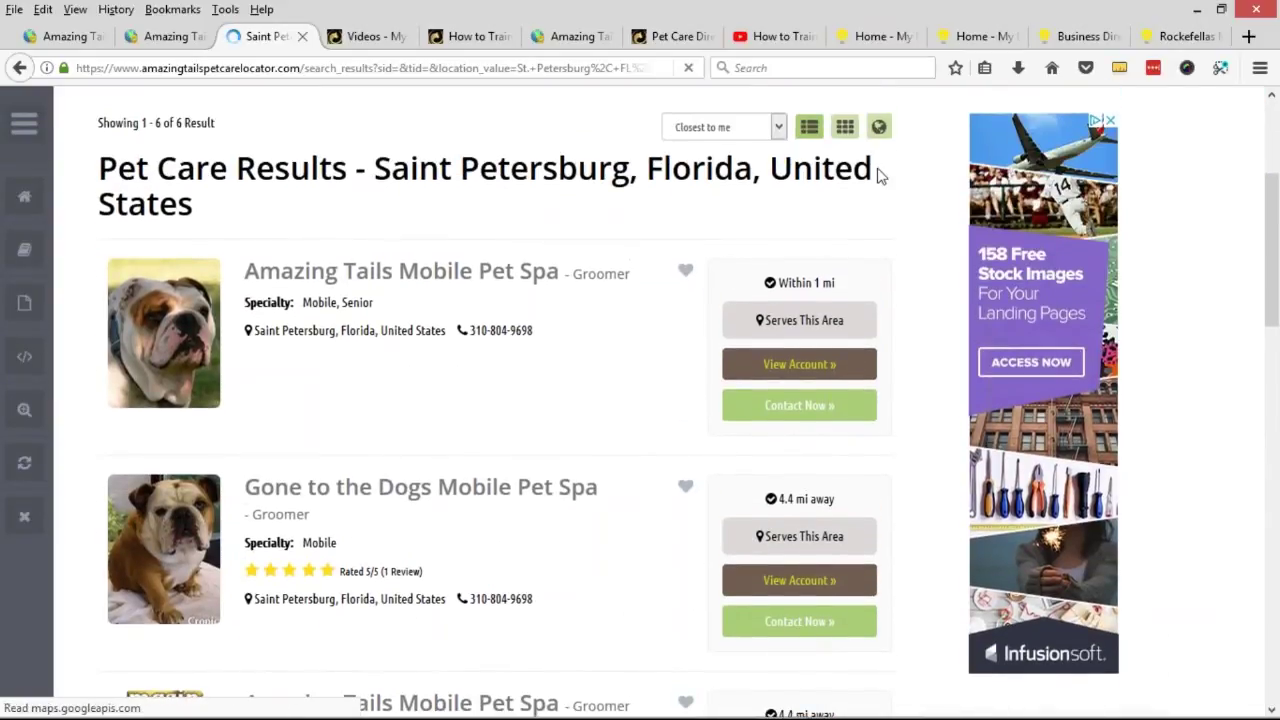
scroll(884, 424, down, 2)
scroll(890, 422, down, 7)
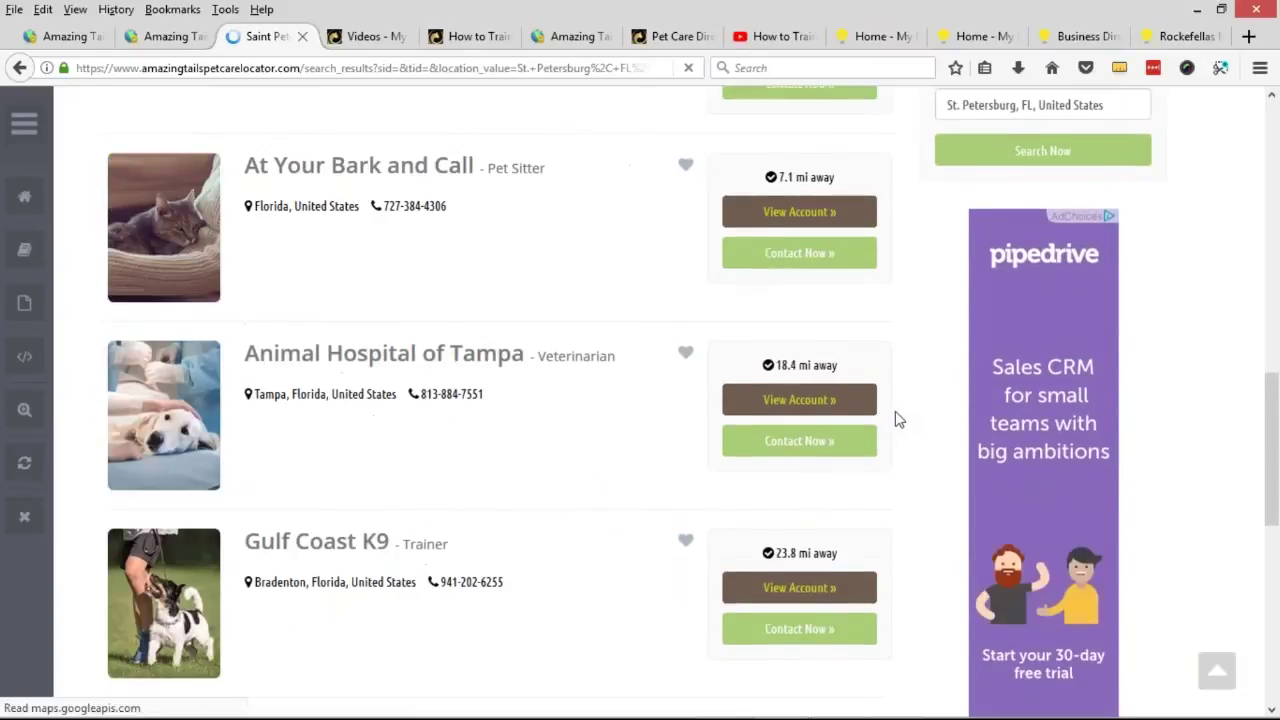
Switch the Saint Petersburg results to map view and look over the provider pins.
scroll(895, 420, up, 6)
scroll(895, 420, up, 4)
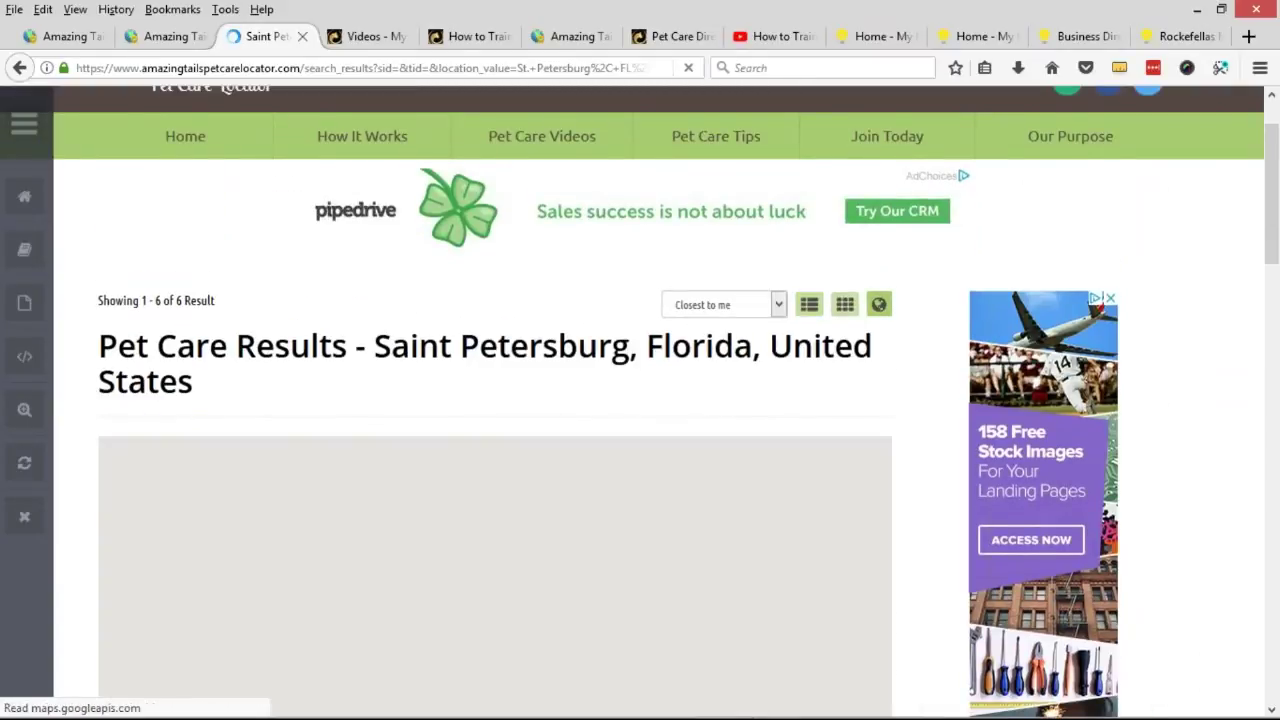
scroll(920, 360, down, 3)
scroll(928, 367, down, 3)
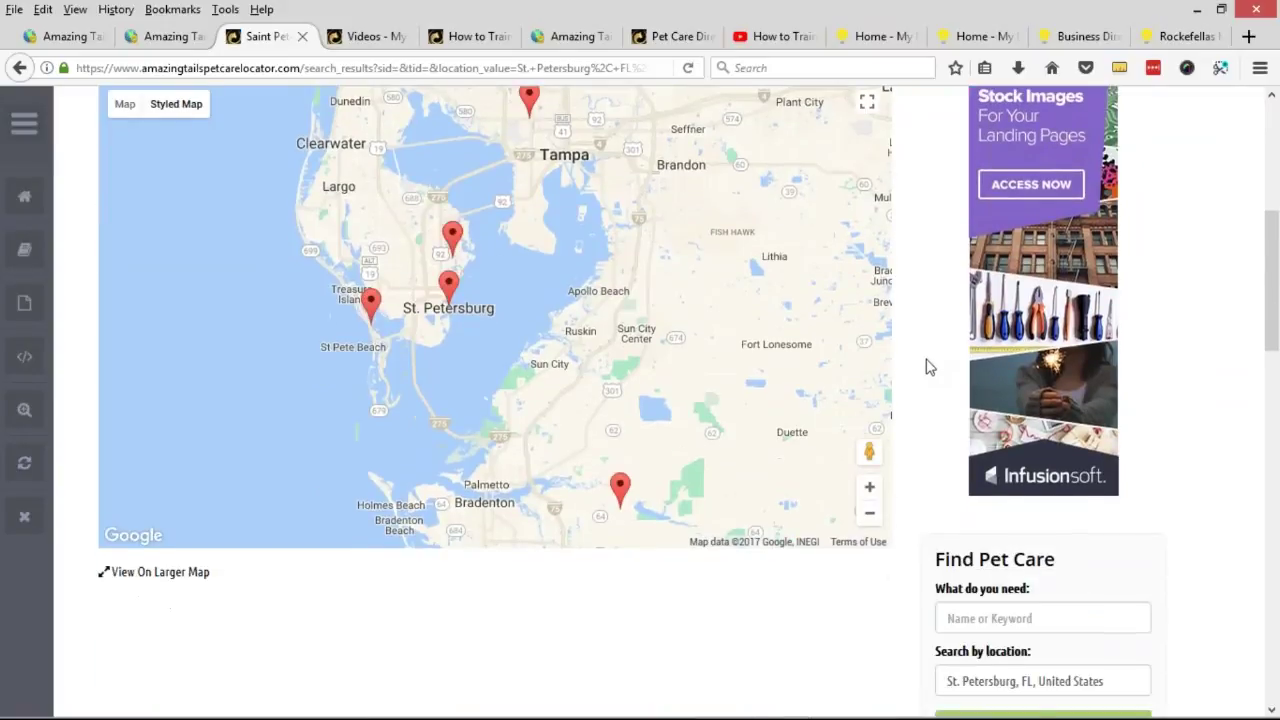
Inspect the map pins for Animal Hospital of Tampa and At Your Bark and Call, with the map zoomed out one level.
scroll(926, 366, up, 2)
click(524, 205)
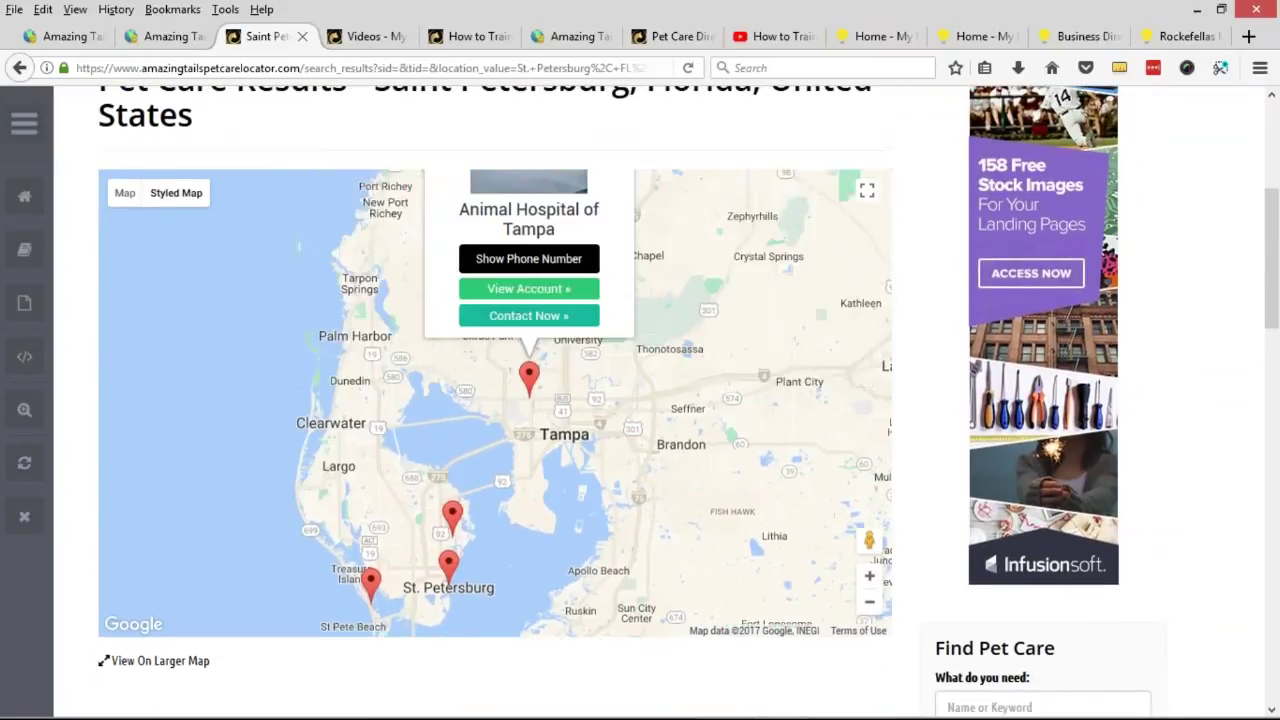
scroll(546, 342, down, 3)
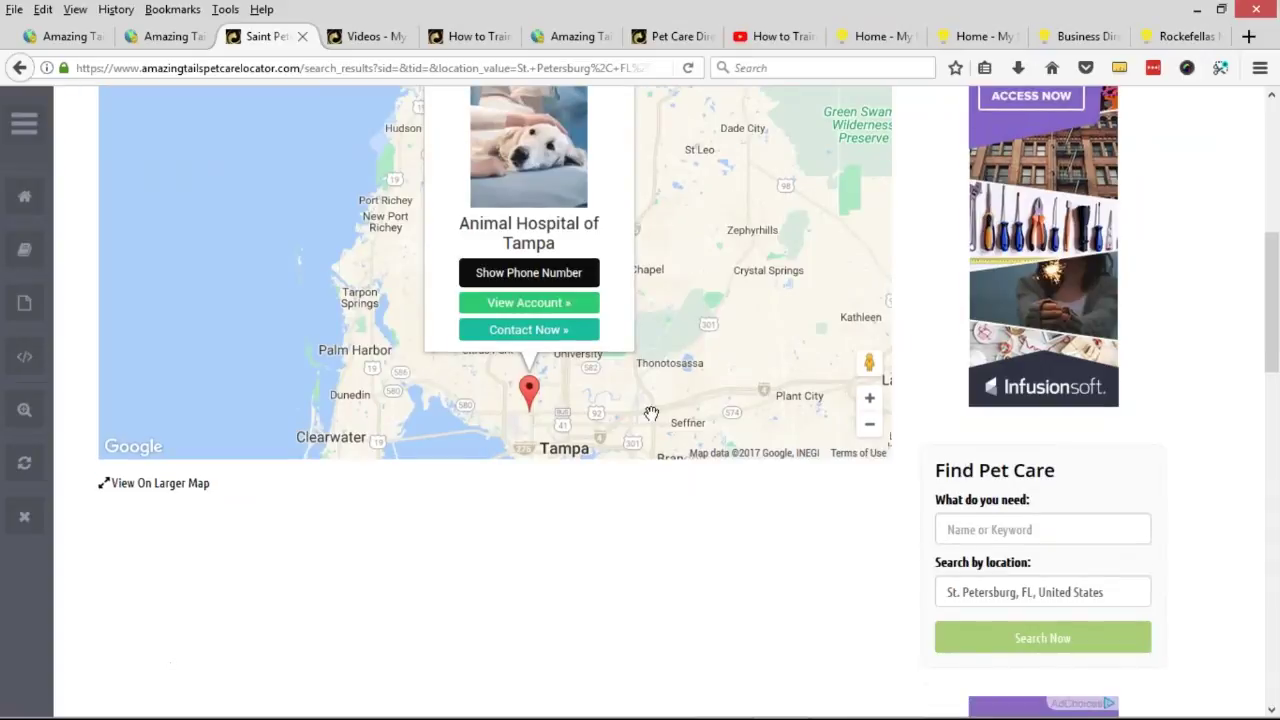
click(869, 424)
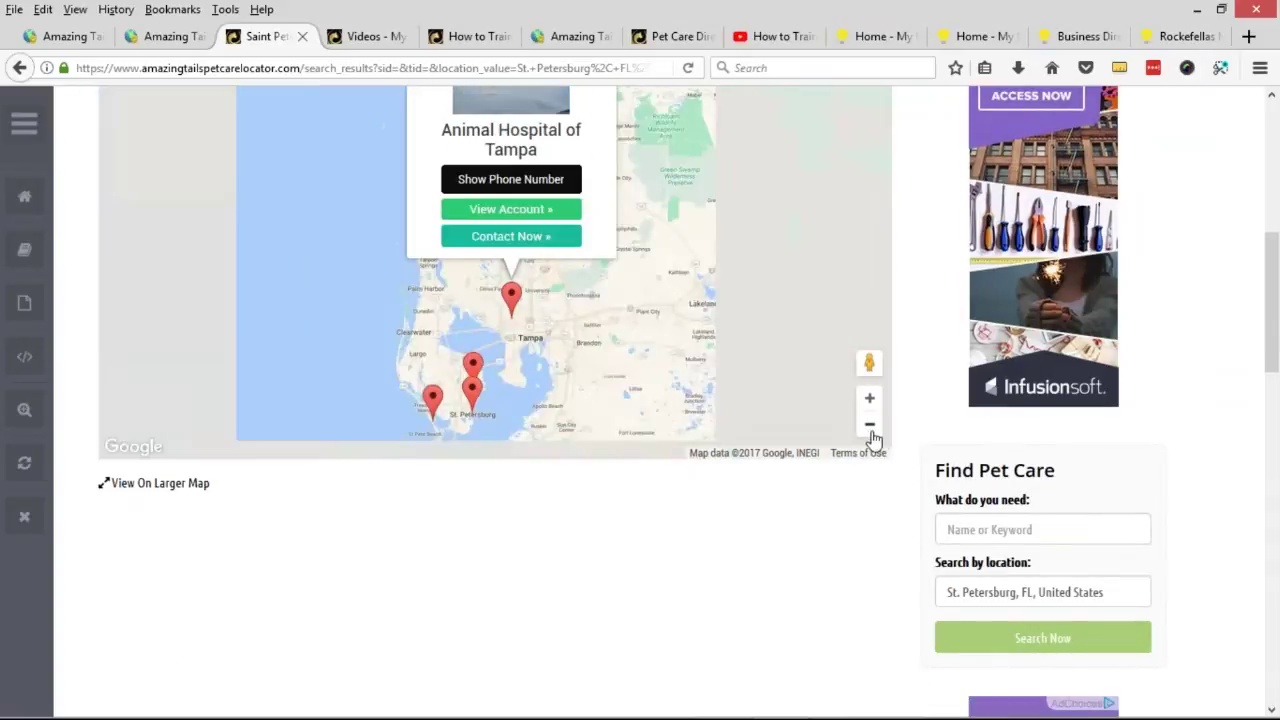
click(472, 375)
click(432, 398)
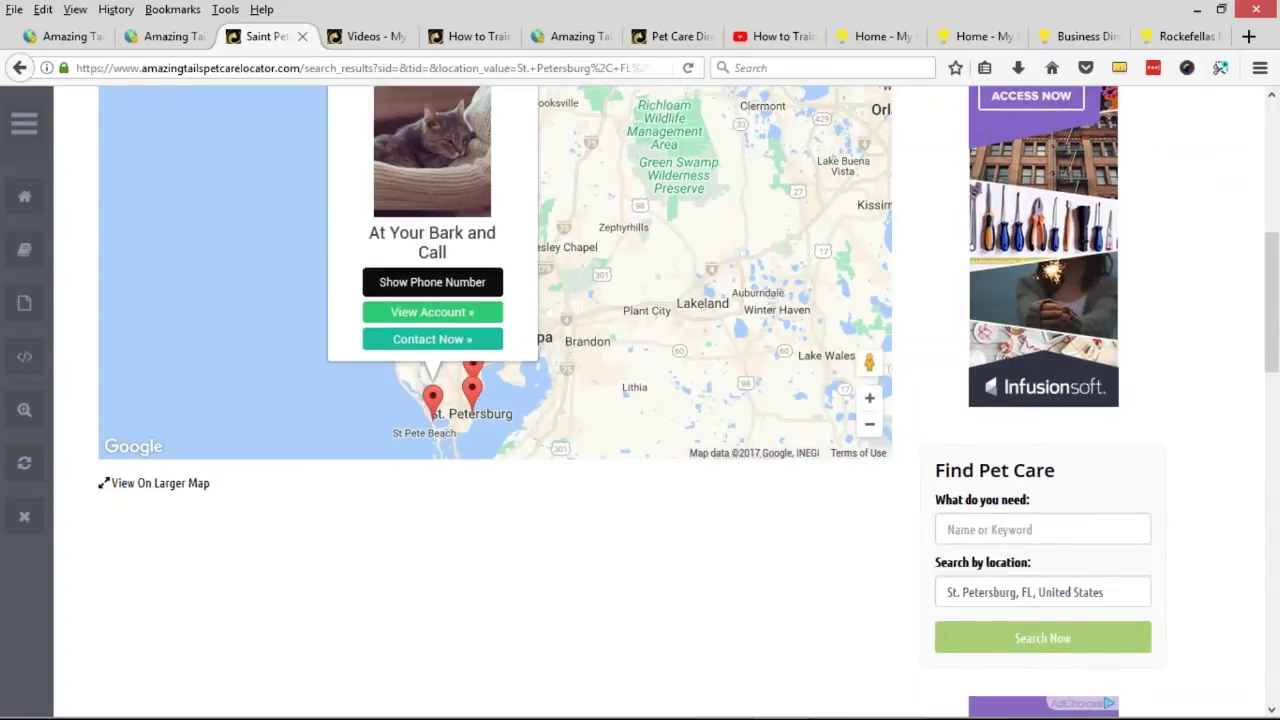
Display the Saint Petersburg pet care results in grid view.
scroll(960, 328, up, 5)
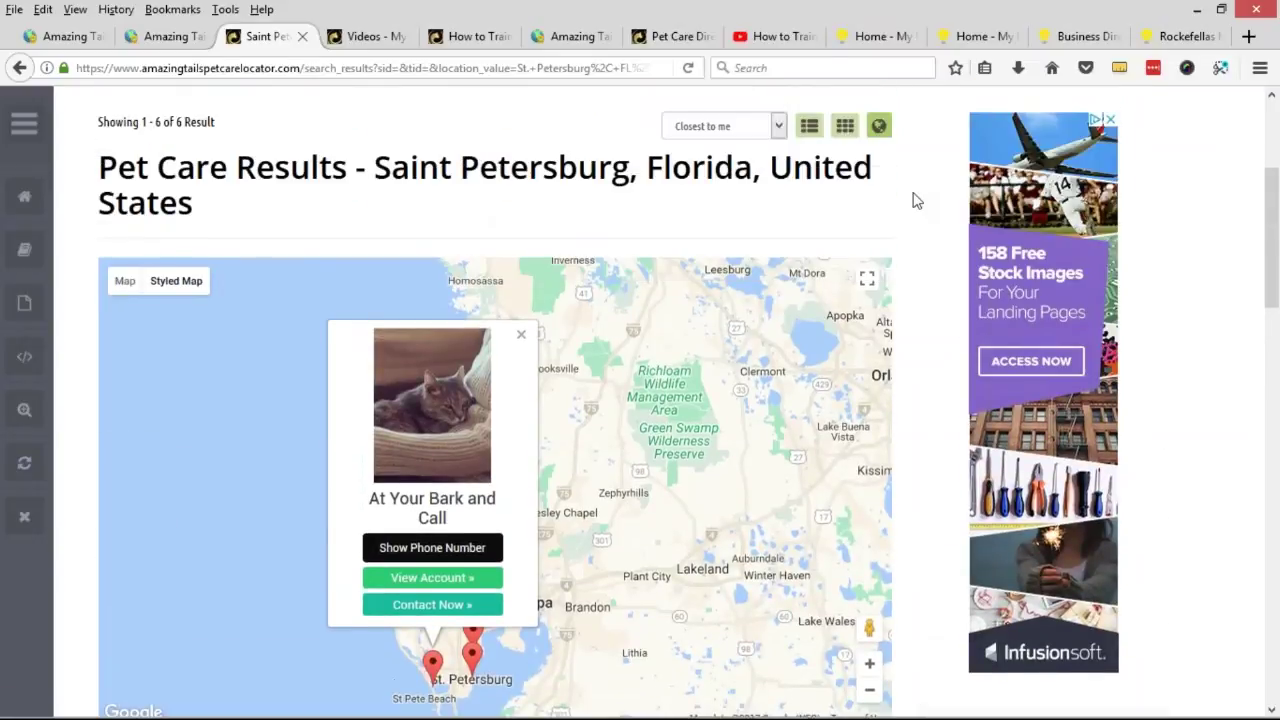
click(845, 128)
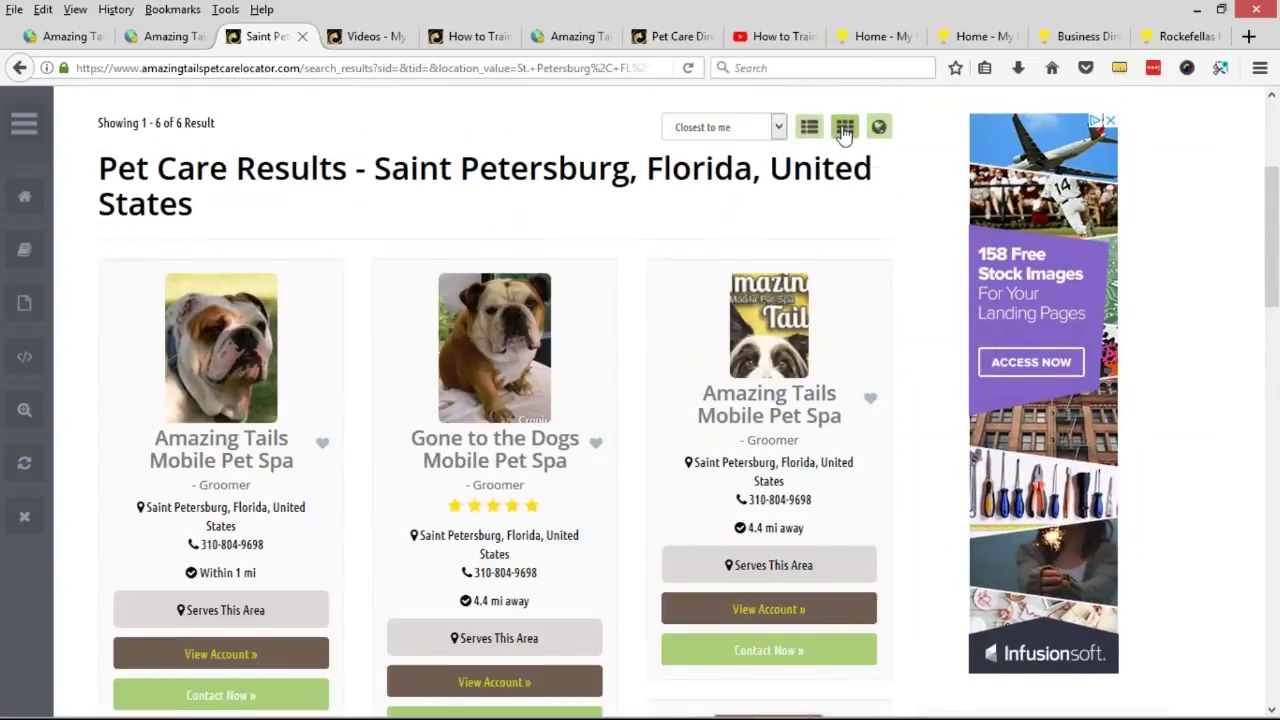
Look over the provider cards in the Saint Petersburg grid results.
scroll(866, 325, down, 5)
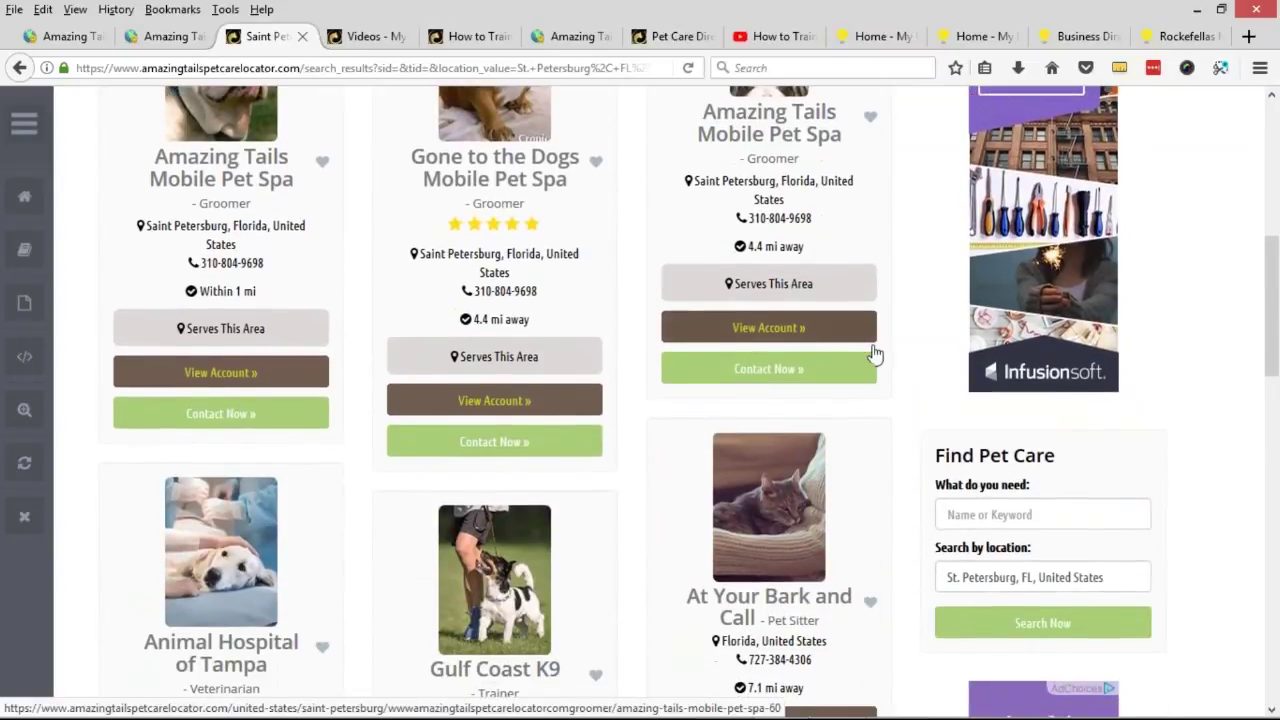
scroll(873, 353, down, 3)
scroll(873, 353, up, 9)
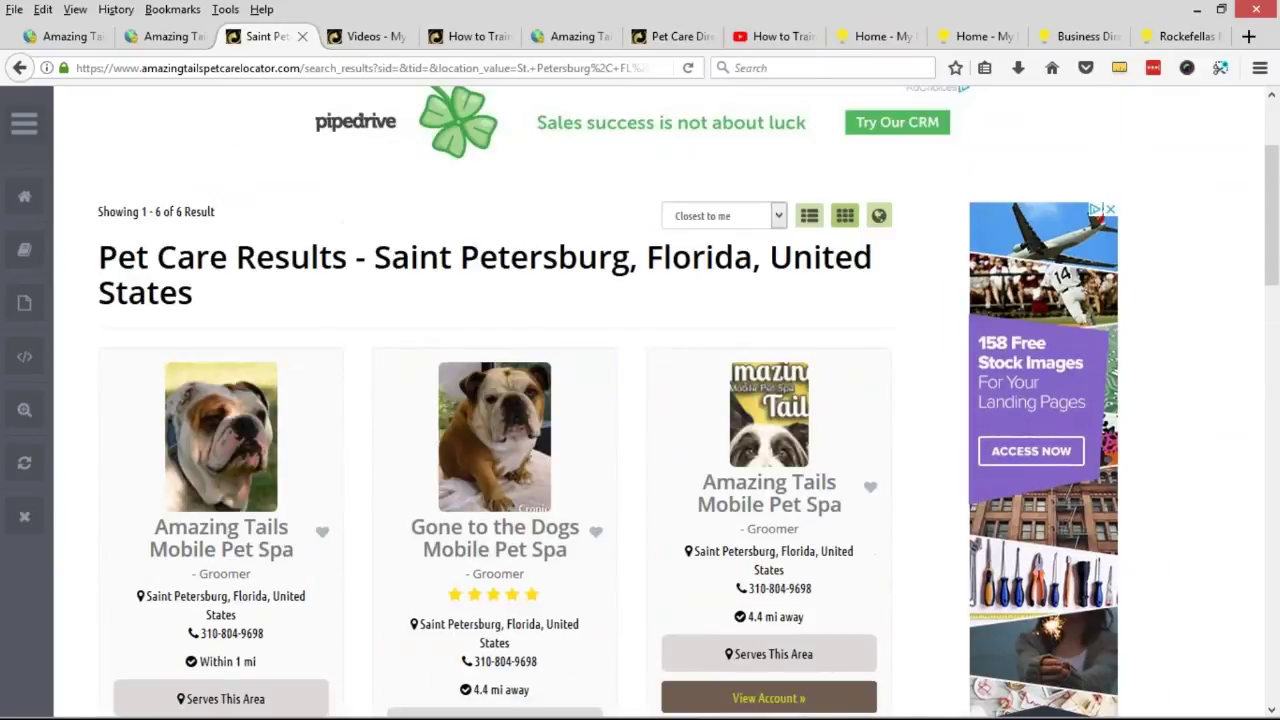
Switch the Saint Petersburg results back to list view and review the provider listings down to Gulf Coast K9.
click(810, 217)
scroll(810, 228, down, 2)
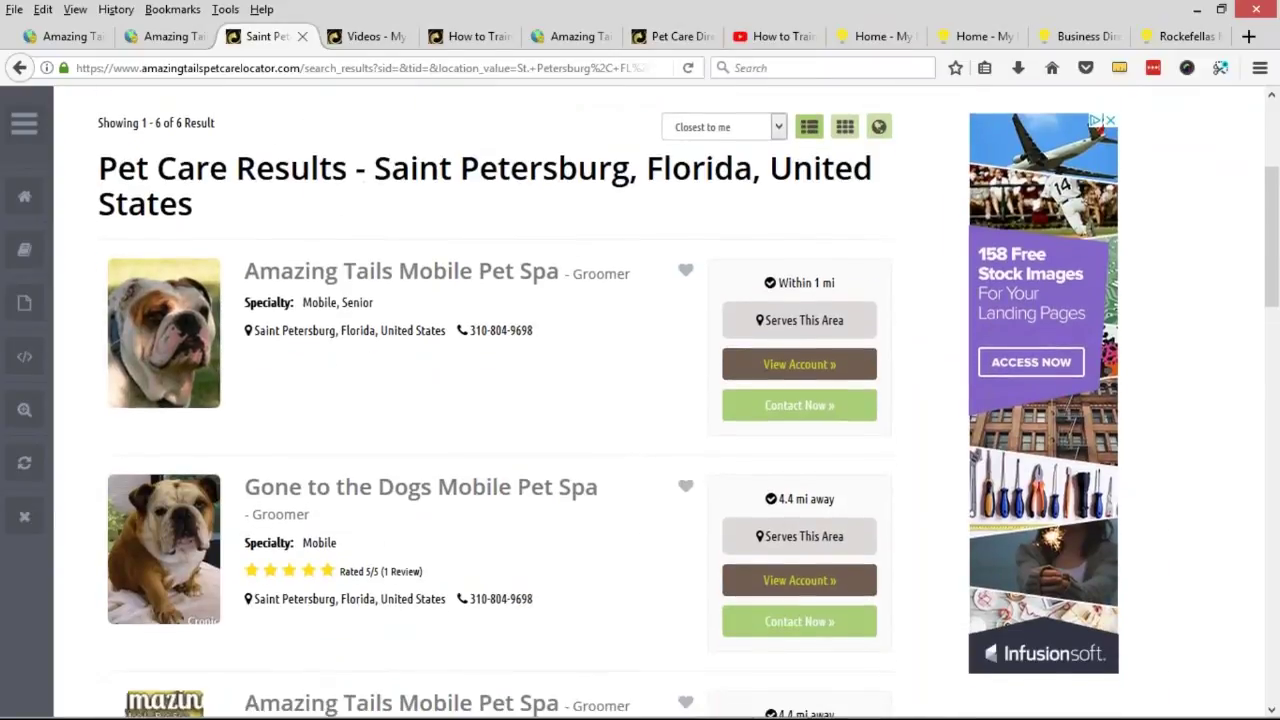
scroll(570, 390, down, 5)
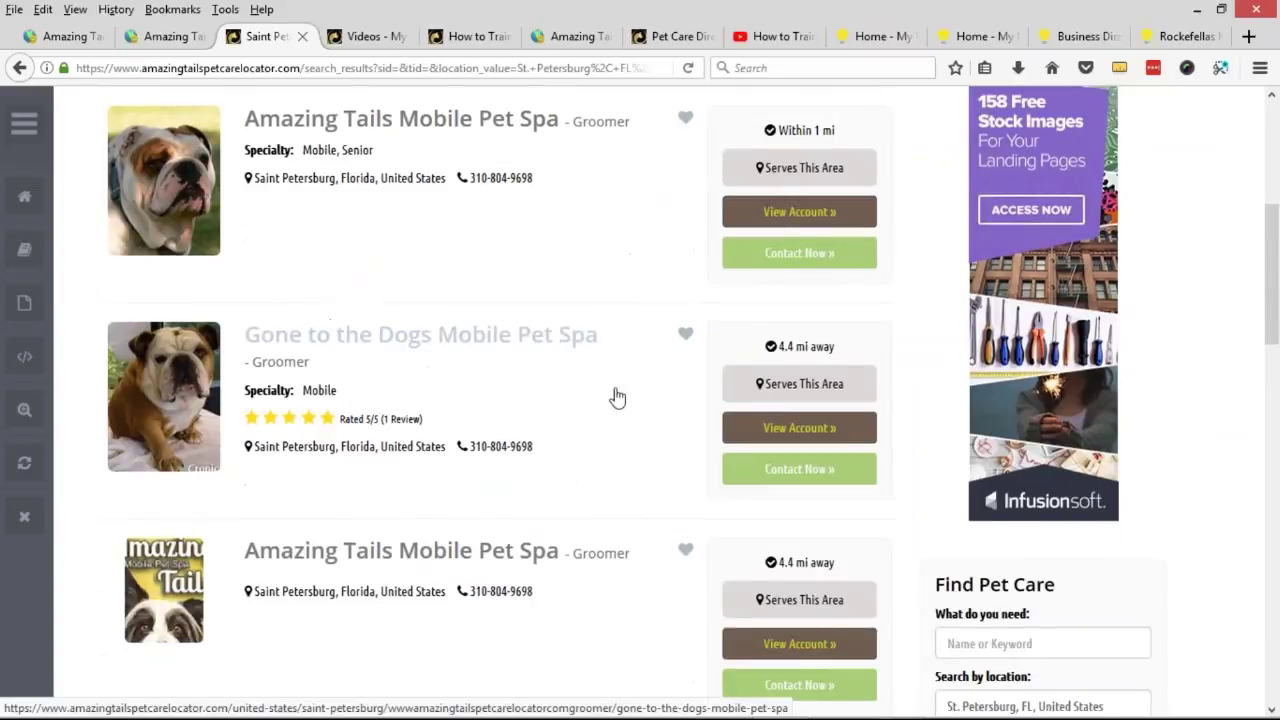
scroll(400, 436, down, 10)
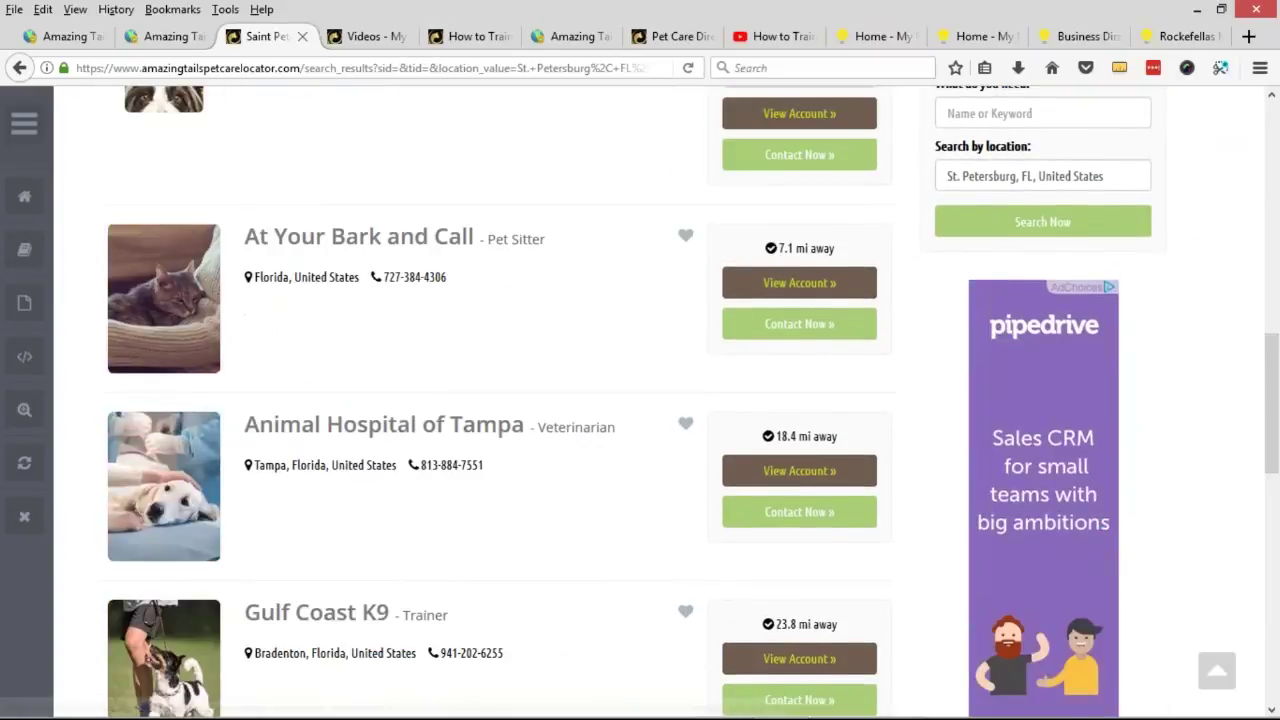
scroll(614, 394, down, 2)
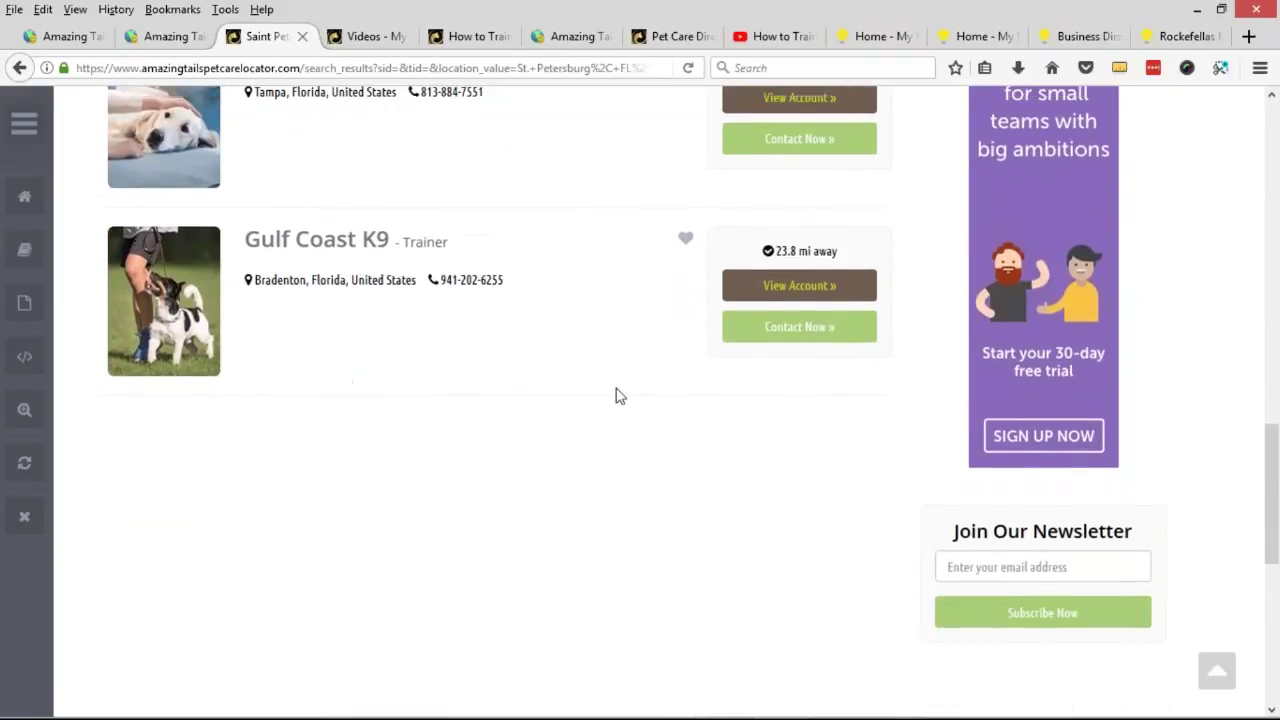
scroll(614, 394, up, 8)
scroll(614, 394, up, 14)
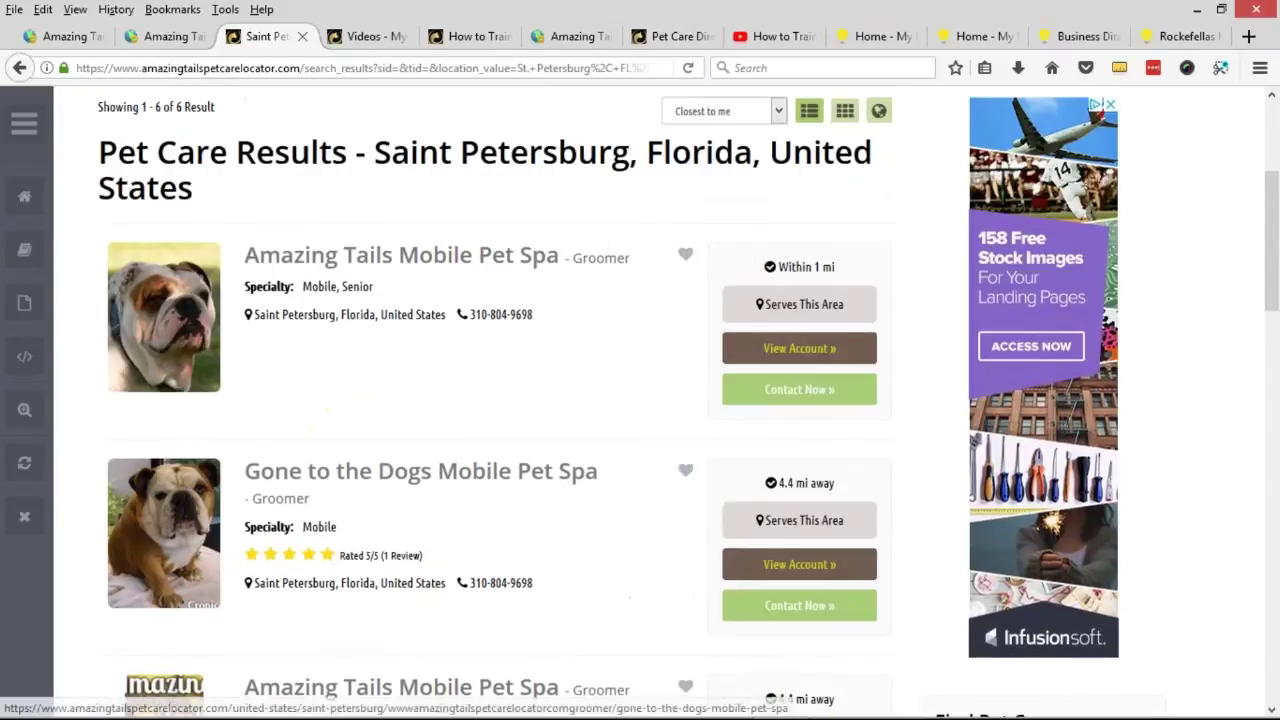
scroll(614, 394, up, 1)
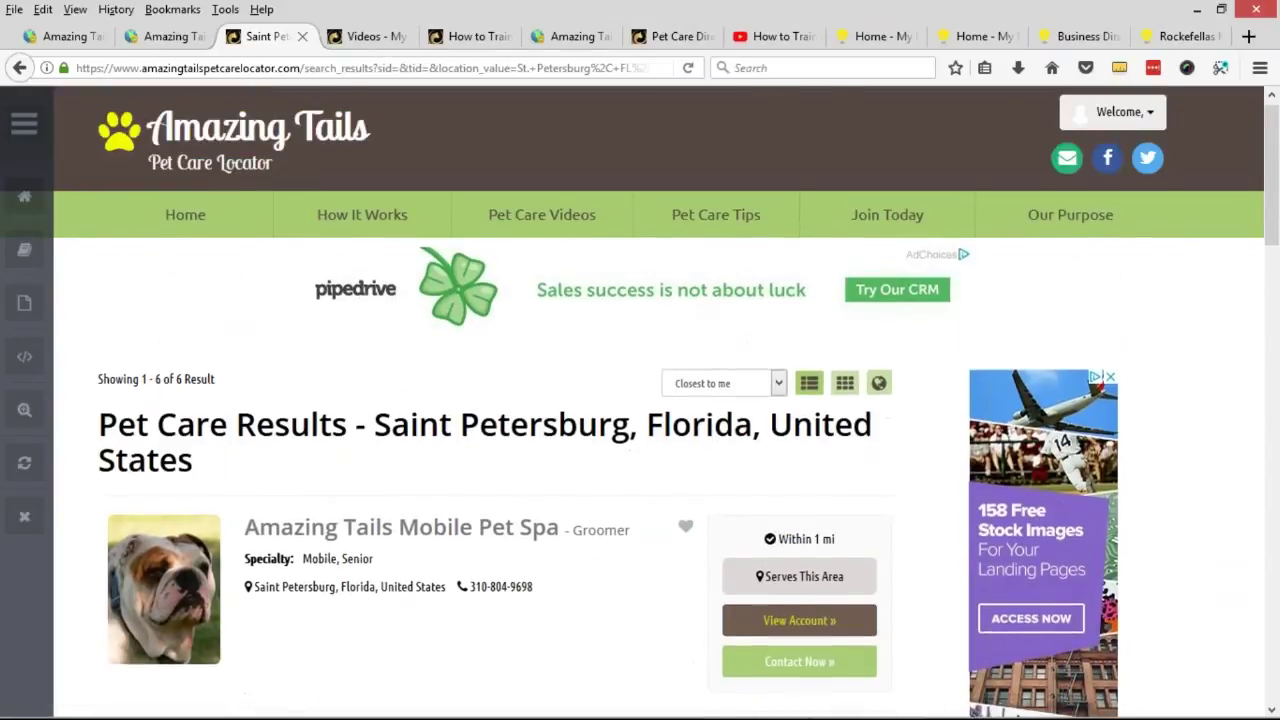
Examine the results page's sidebar, including the ad banner and the Find Pet Care search form below it.
scroll(614, 394, down, 3)
scroll(614, 394, down, 2)
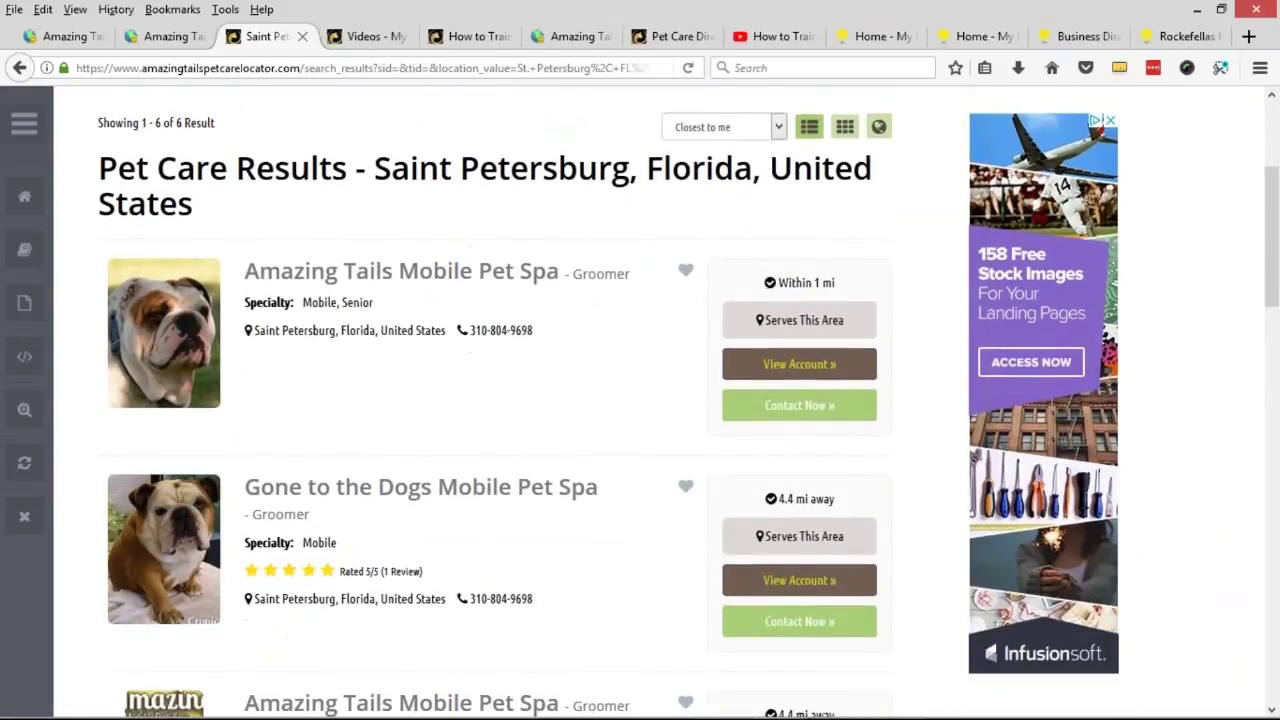
scroll(563, 403, down, 2)
scroll(394, 406, up, 6)
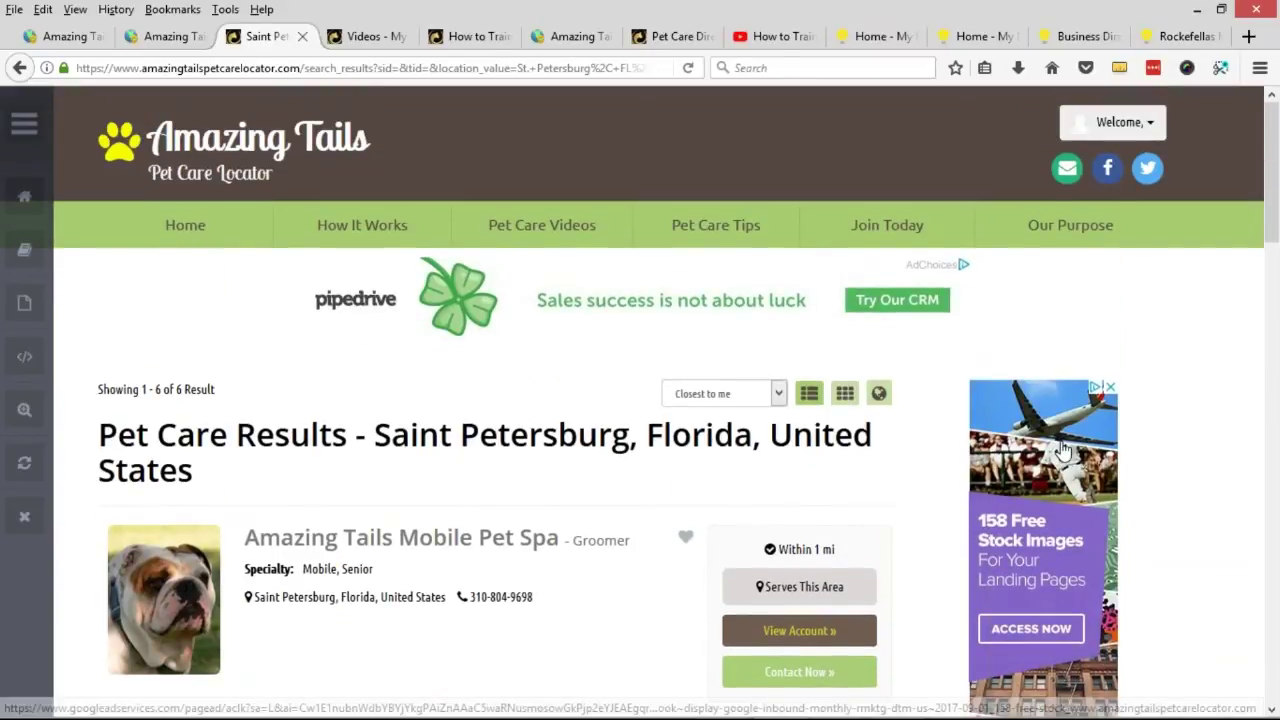
scroll(1100, 420, down, 2)
scroll(1075, 375, down, 2)
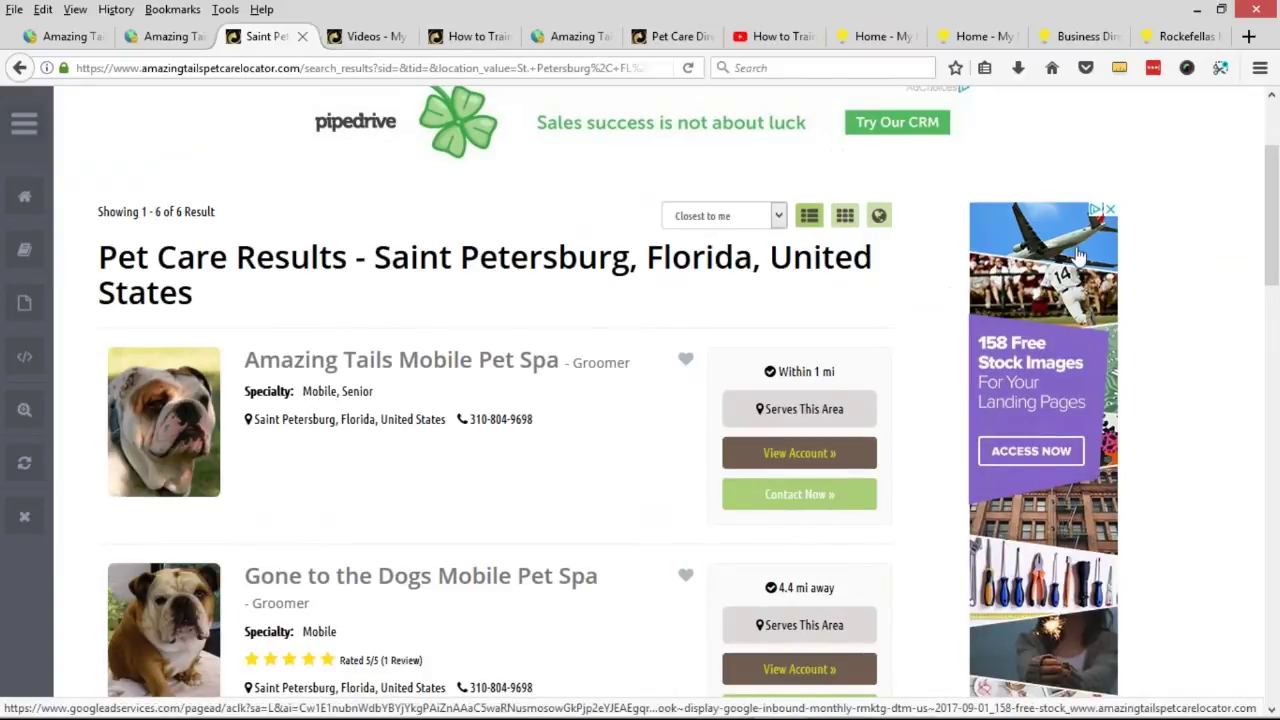
scroll(1075, 270, down, 5)
drag(933, 380, 1057, 407)
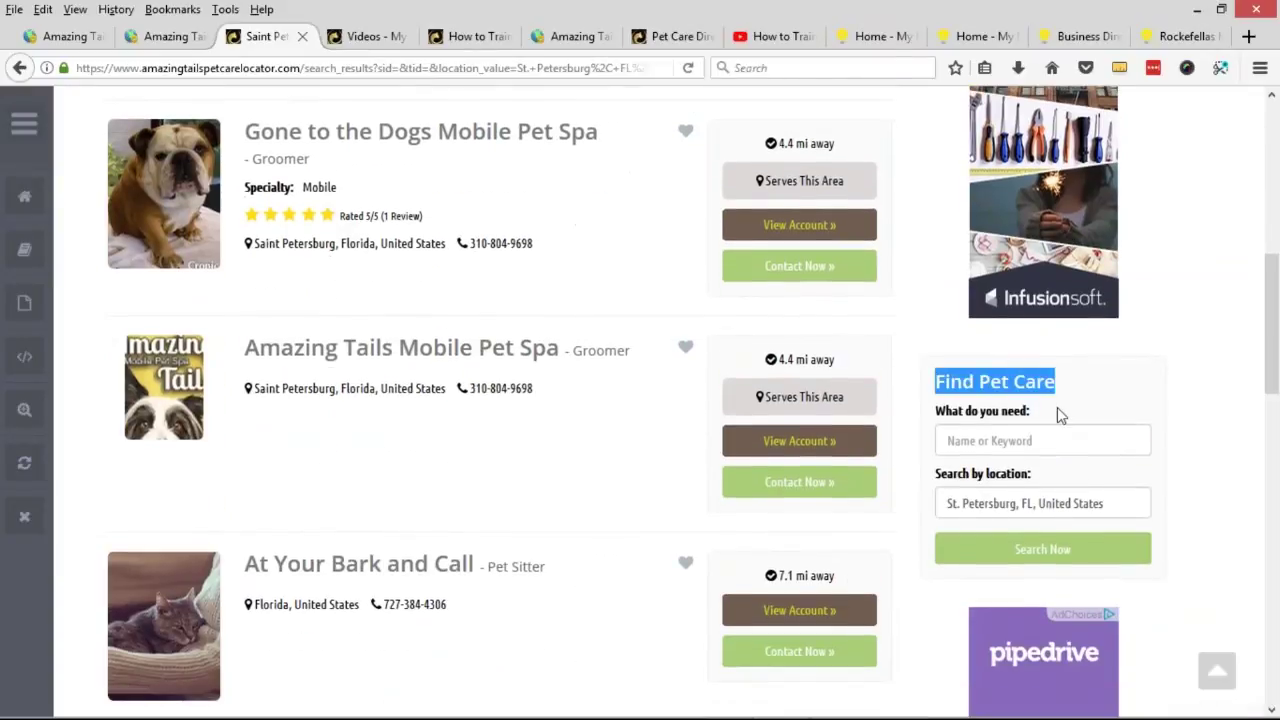
scroll(1146, 363, up, 2)
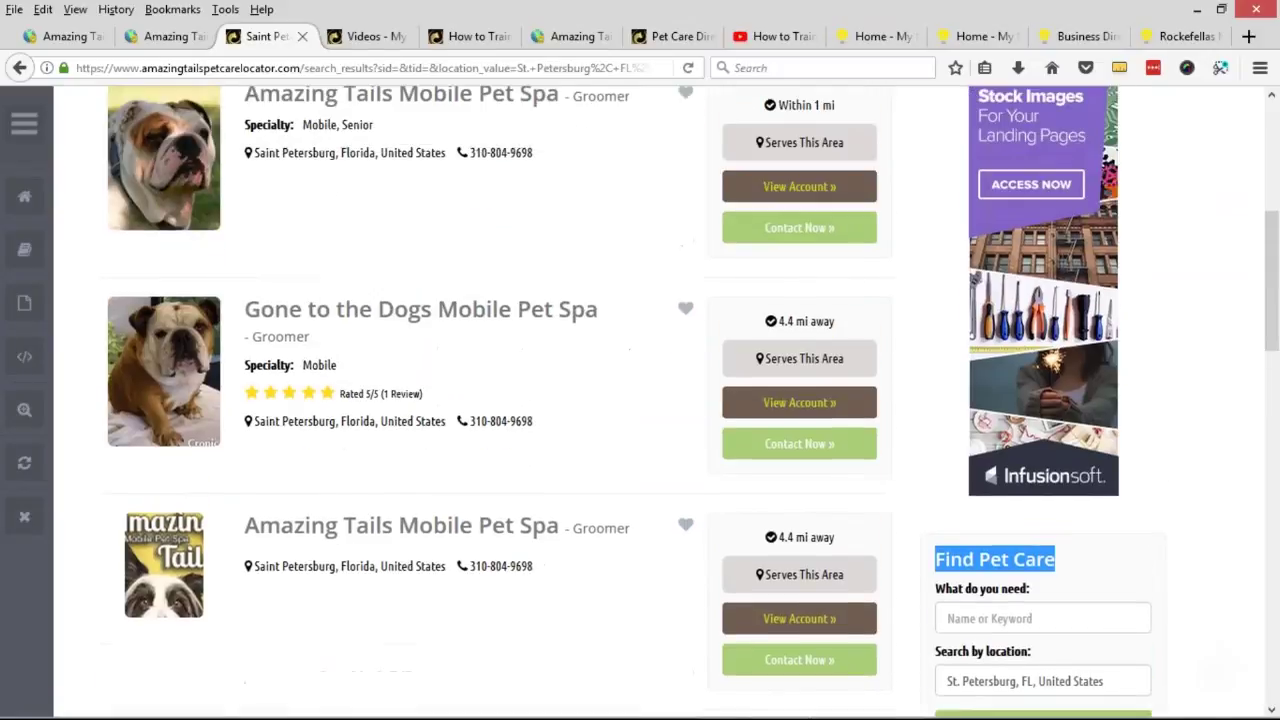
scroll(1095, 340, up, 5)
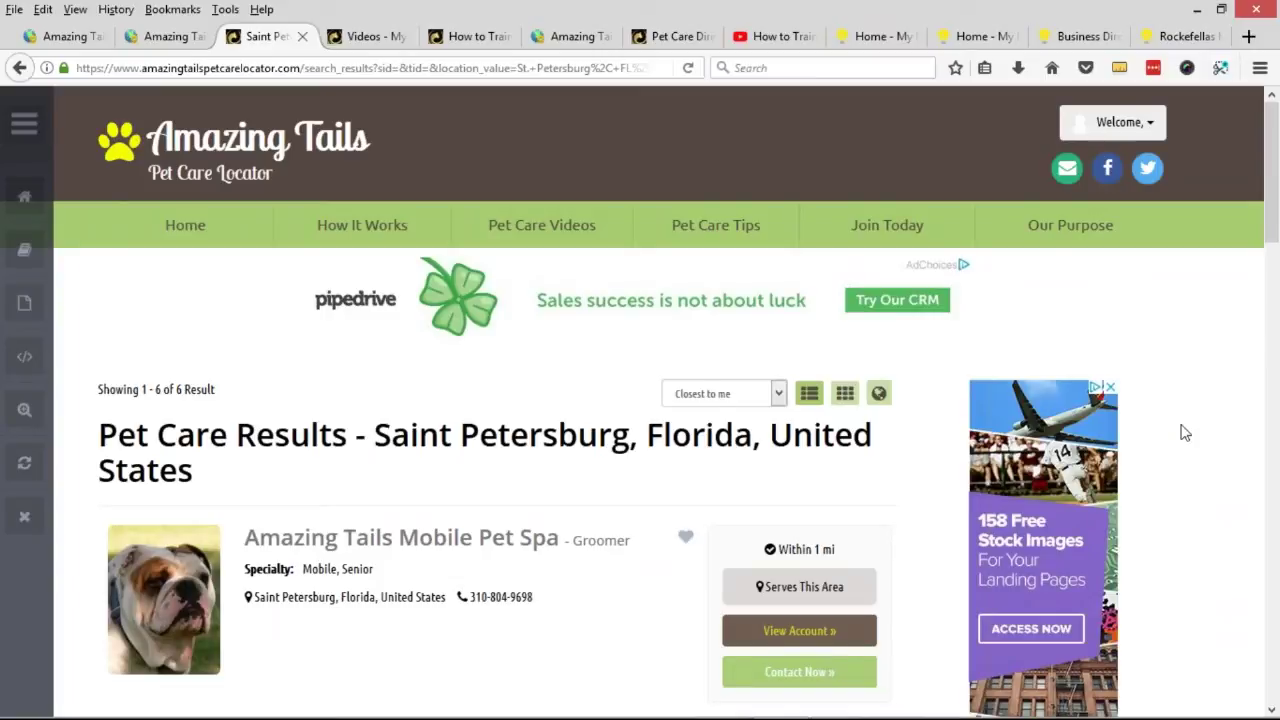
Show the widgets on the public results page and find the name of the sidebar that holds the ad banner.
click(170, 37)
click(264, 37)
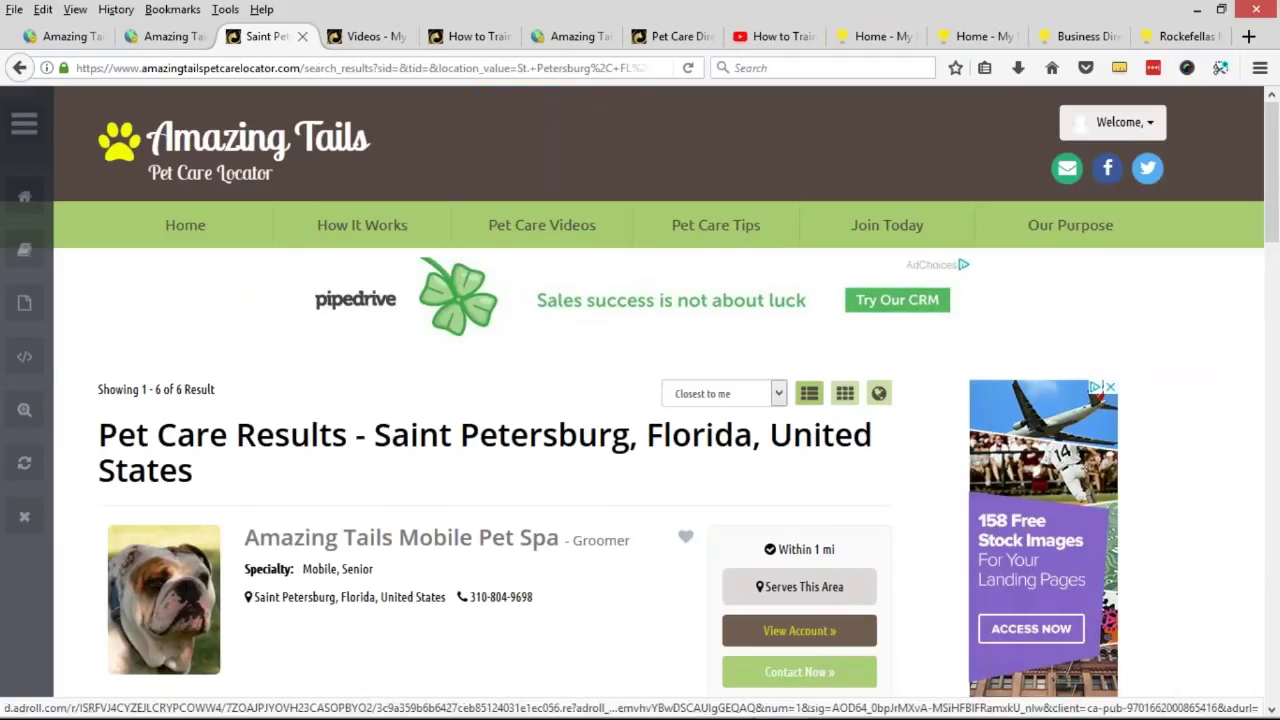
click(24, 122)
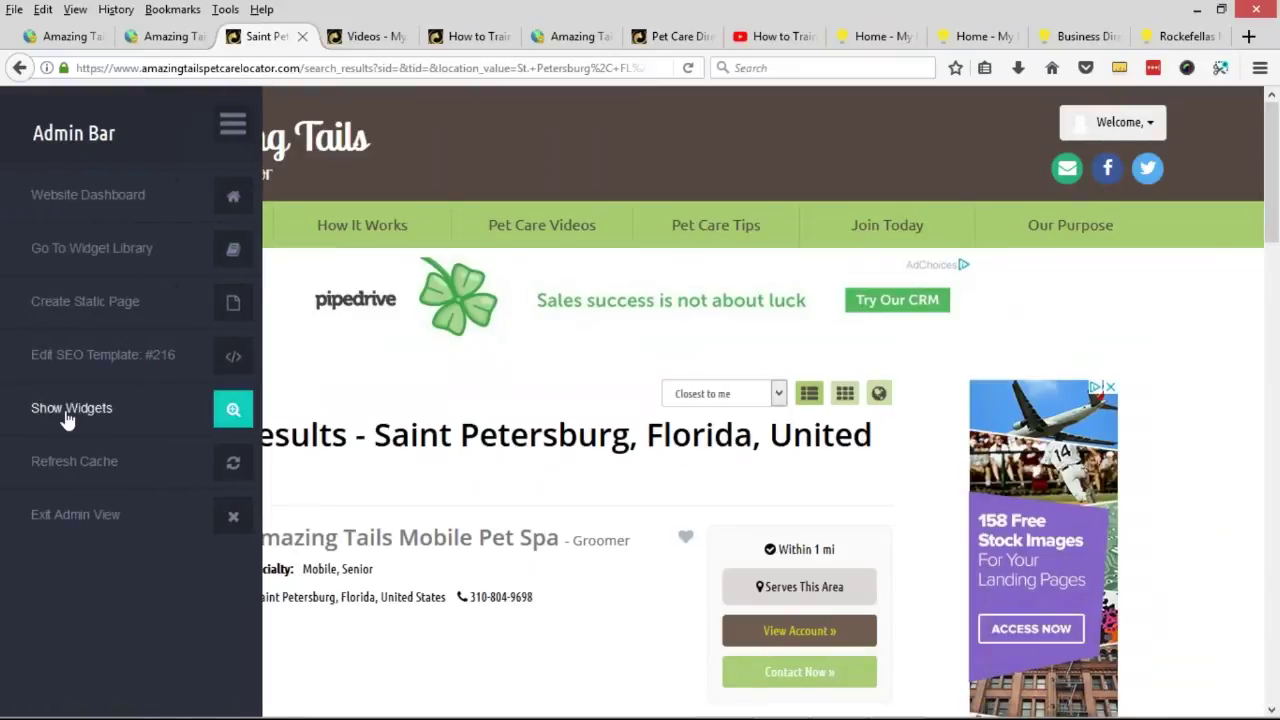
click(68, 417)
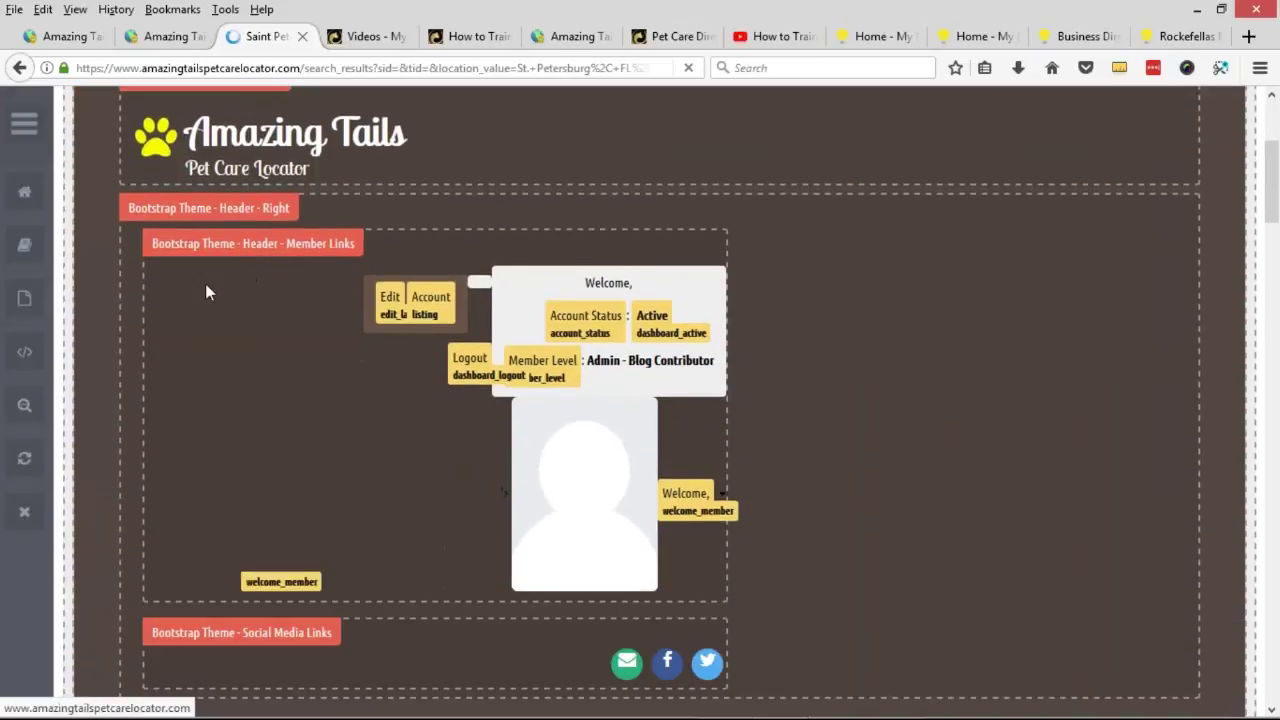
scroll(176, 320, down, 5)
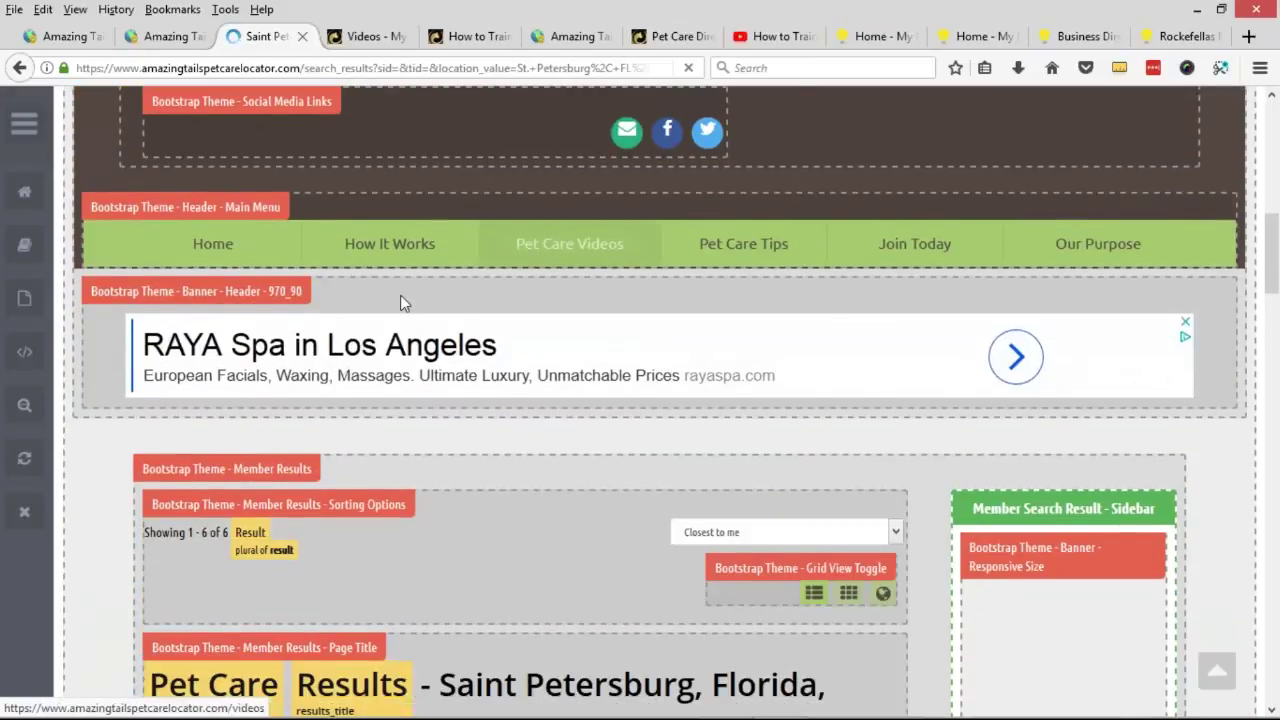
scroll(508, 314, down, 2)
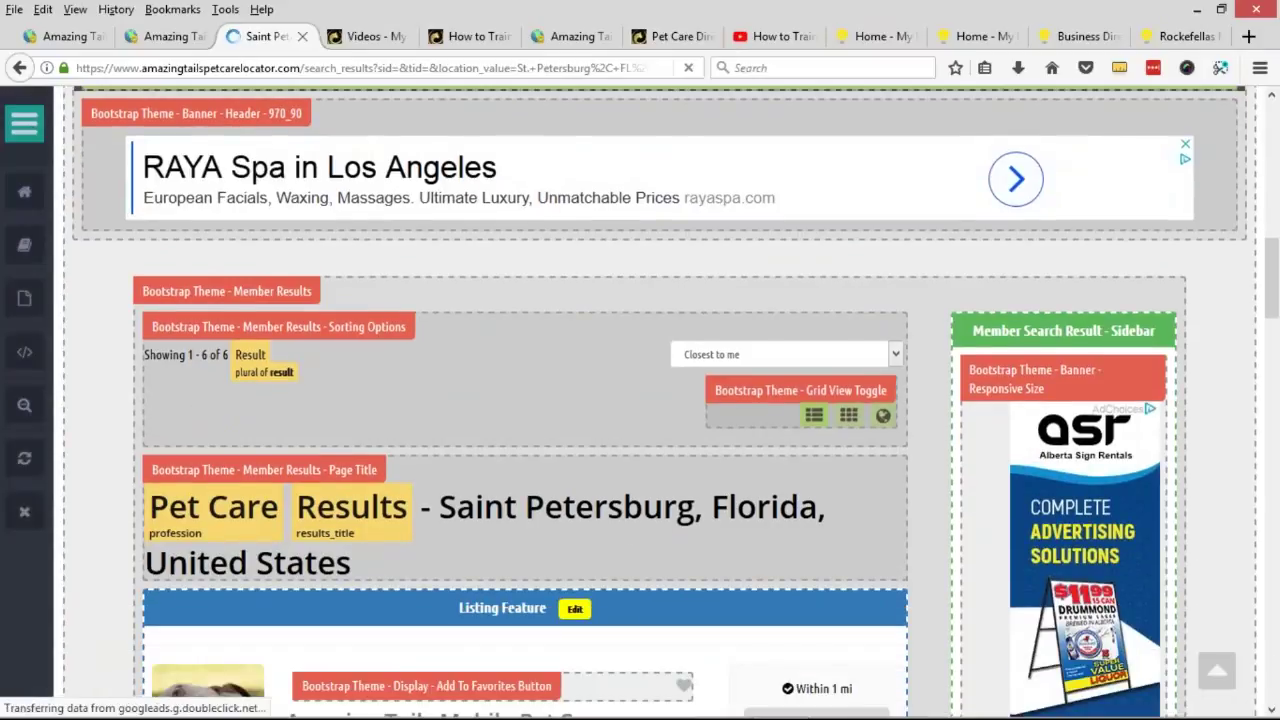
click(24, 123)
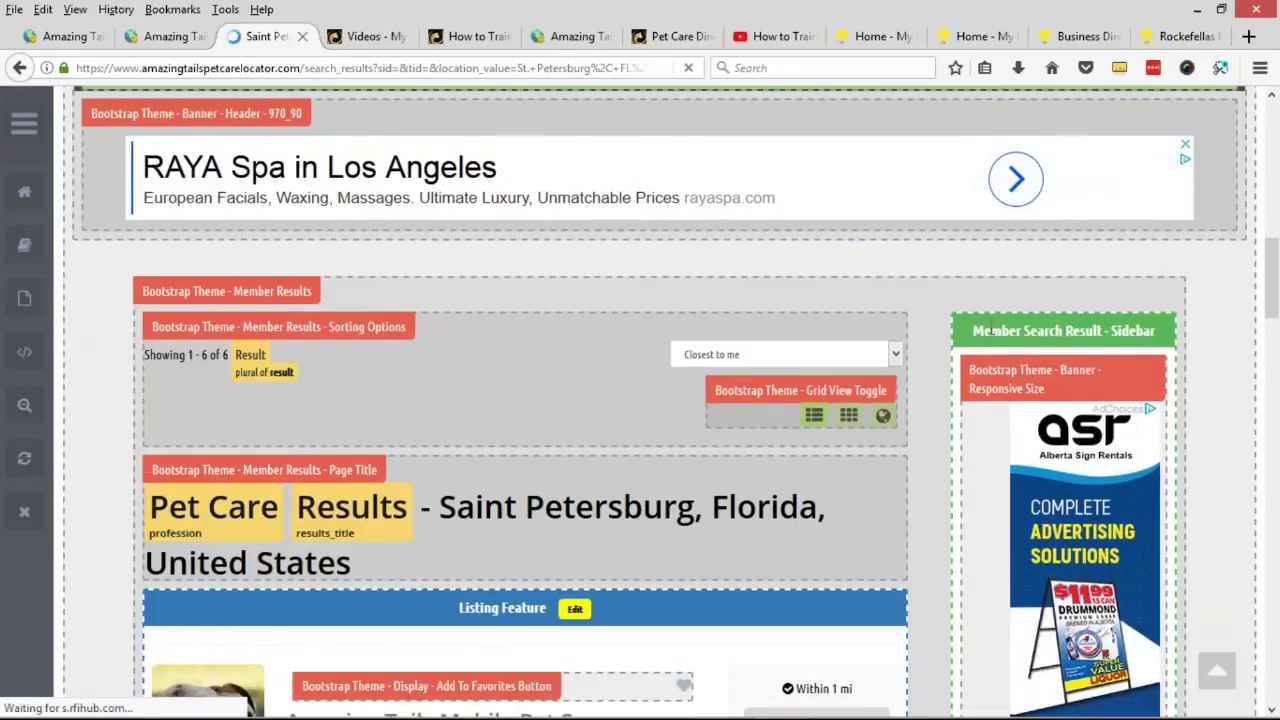
drag(979, 331, 1062, 331)
drag(973, 330, 1102, 331)
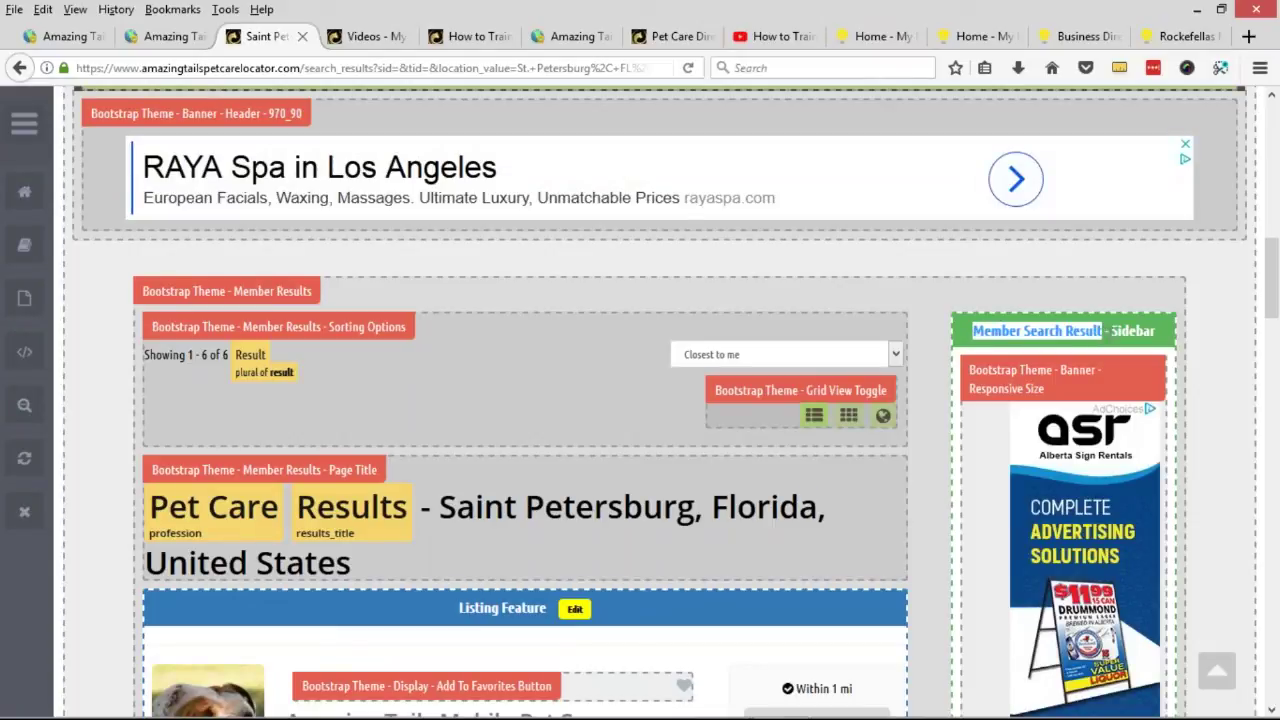
Open the Member Search Result sidebar for editing in the directory admin's Sidebar Manager.
click(178, 38)
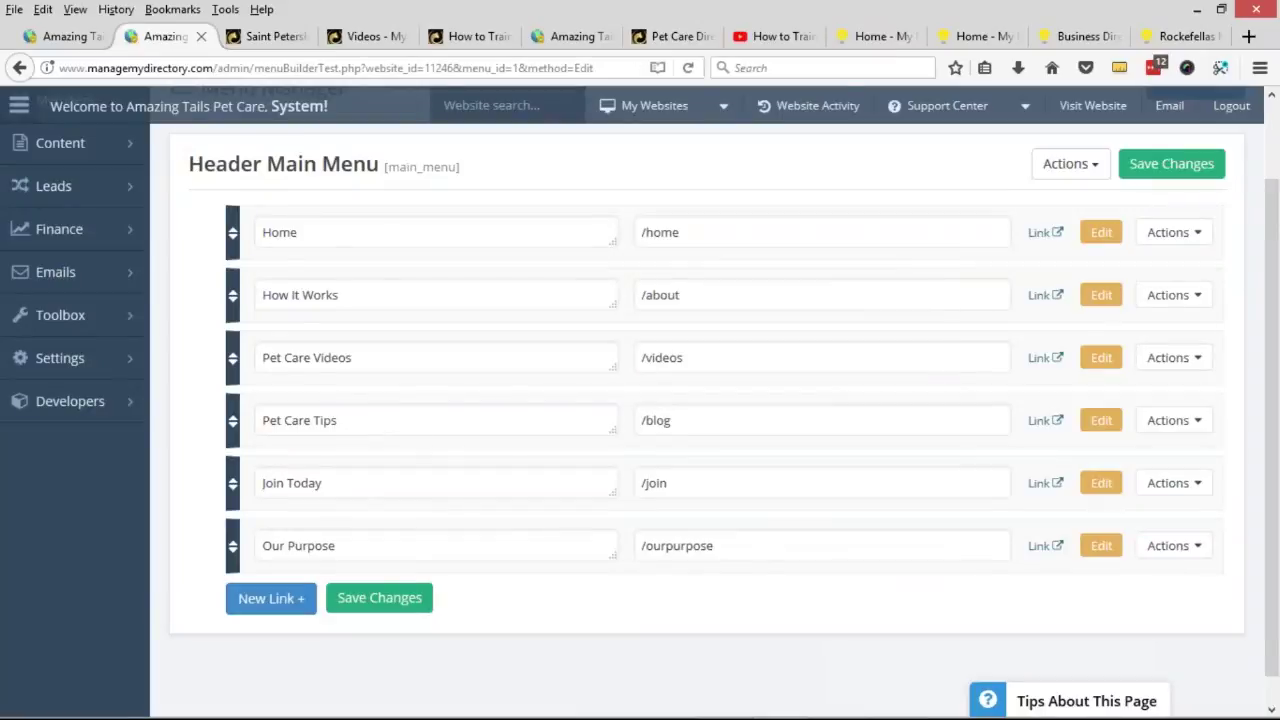
mouse_move(120, 320)
click(213, 340)
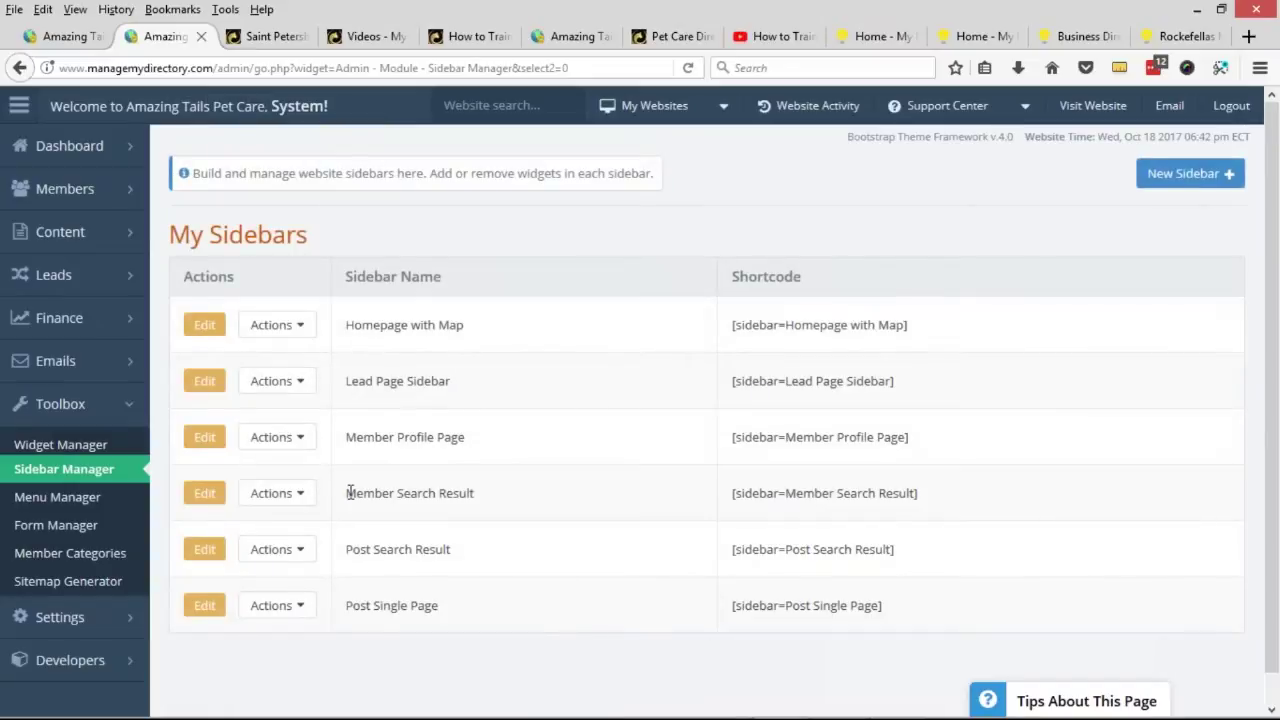
drag(350, 492, 477, 493)
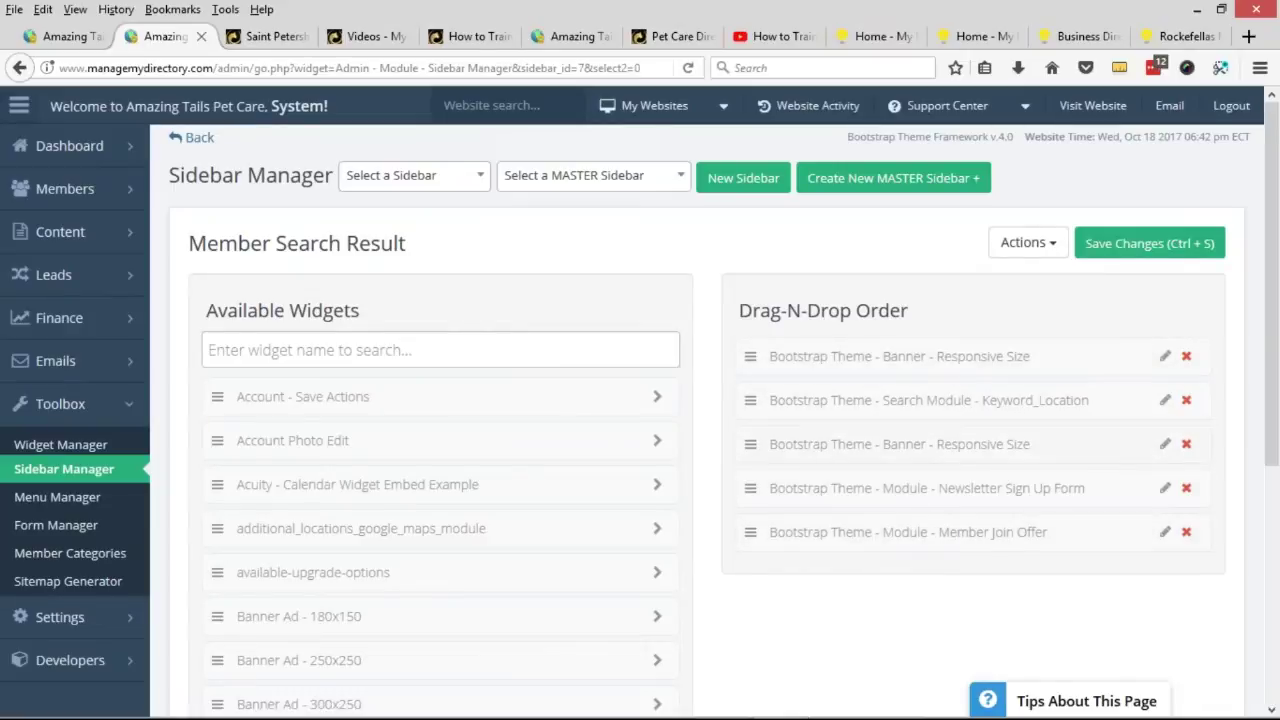
Delete the first Bootstrap Theme - Banner - Responsive Size widget from the Member Search Result sidebar and save the sidebar.
click(1186, 356)
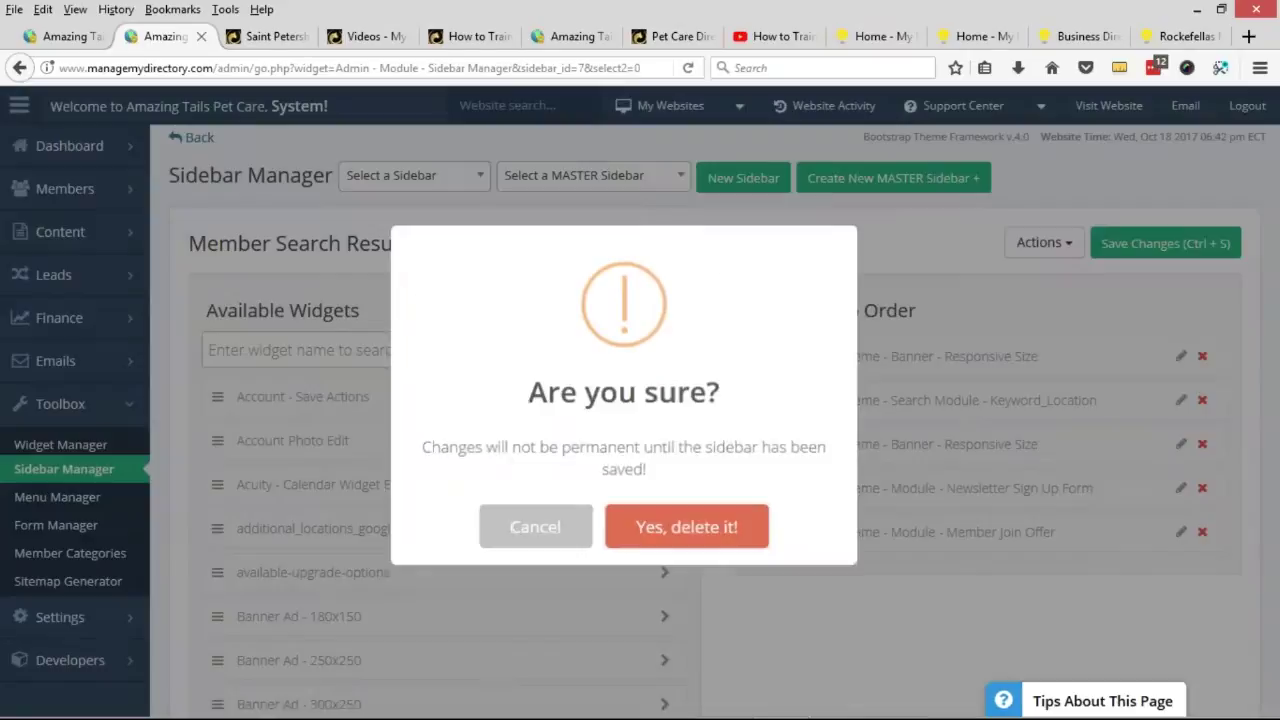
click(684, 522)
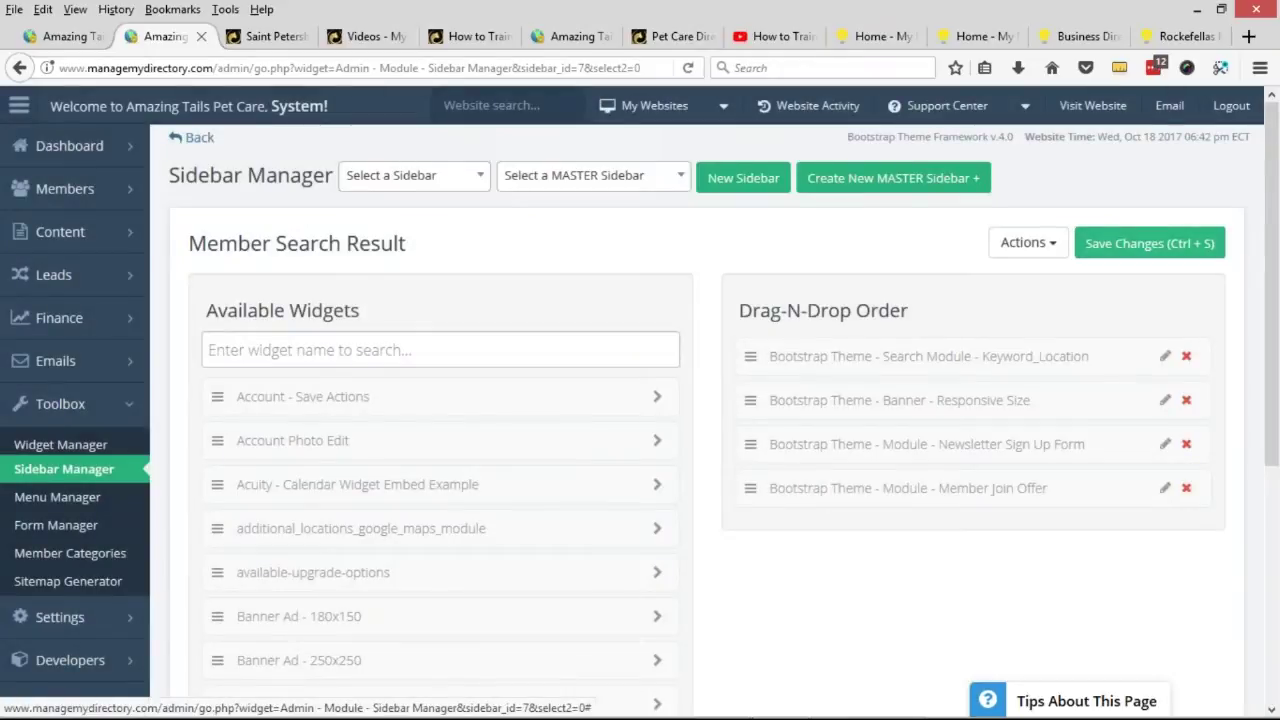
key(ctrl+s)
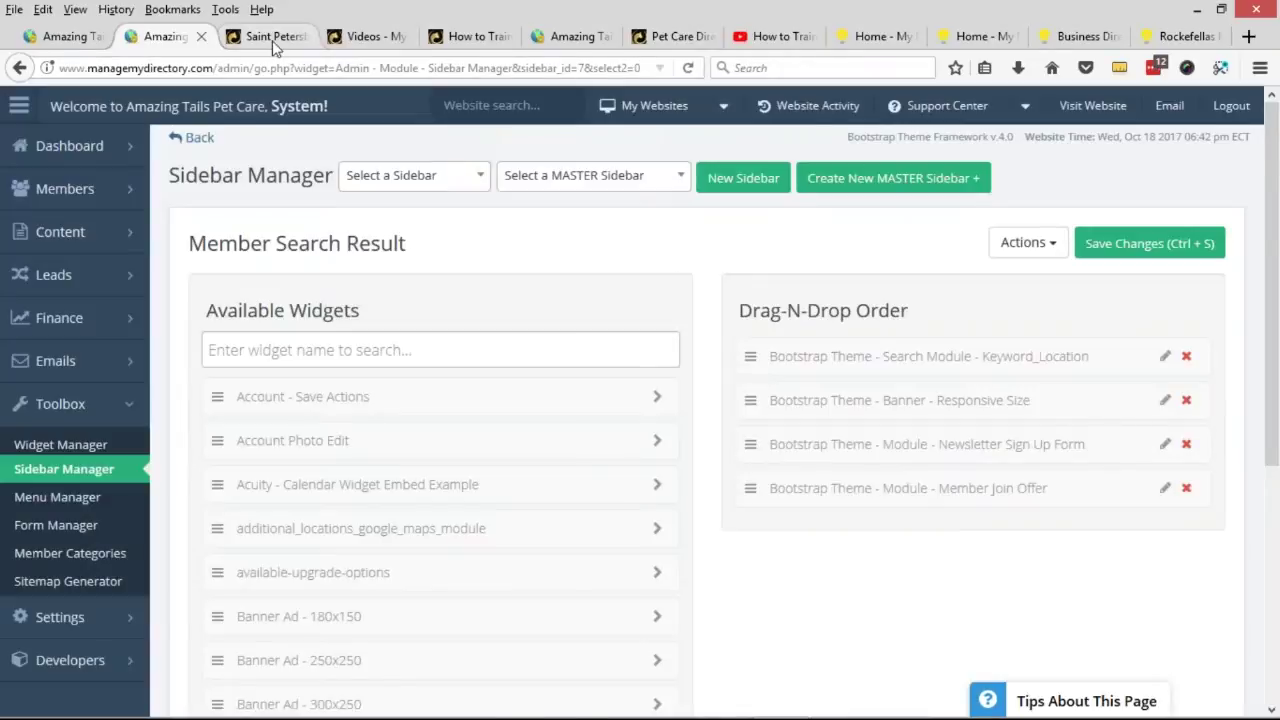
Hide the widgets on the public results page and check the order of the search form, ad and newsletter modules in its sidebar.
click(270, 36)
mouse_move(38, 135)
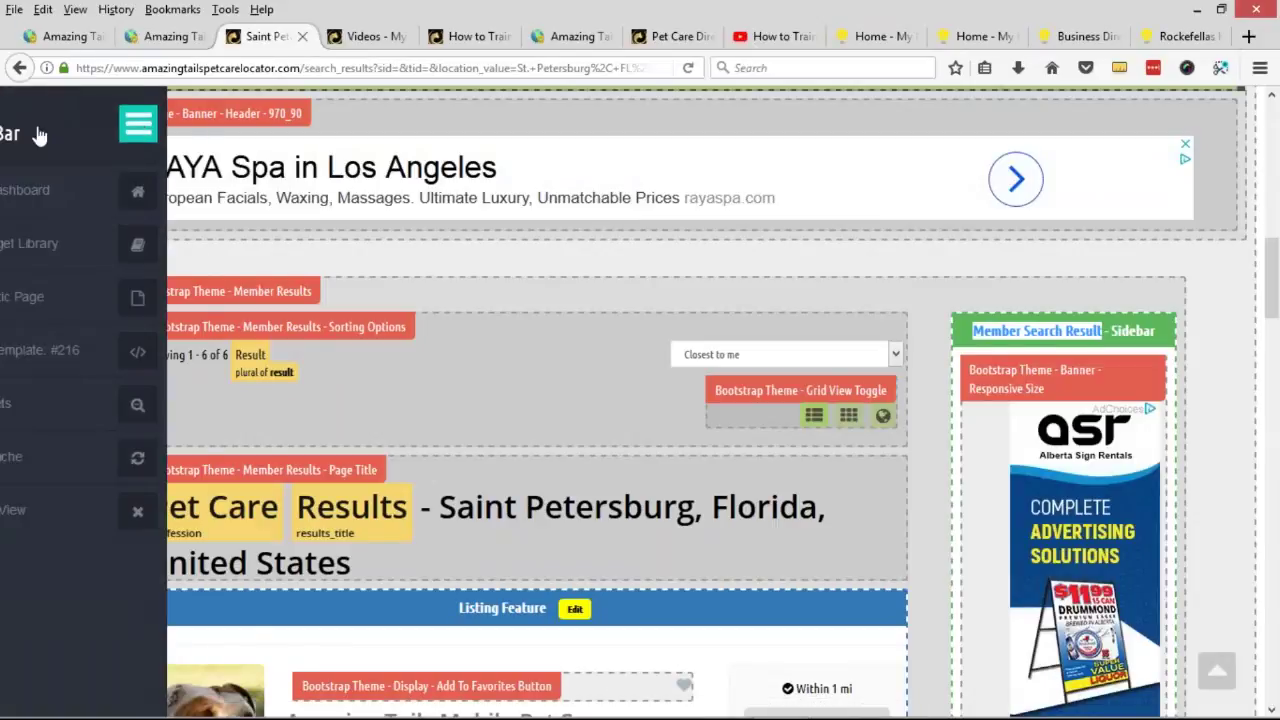
click(79, 408)
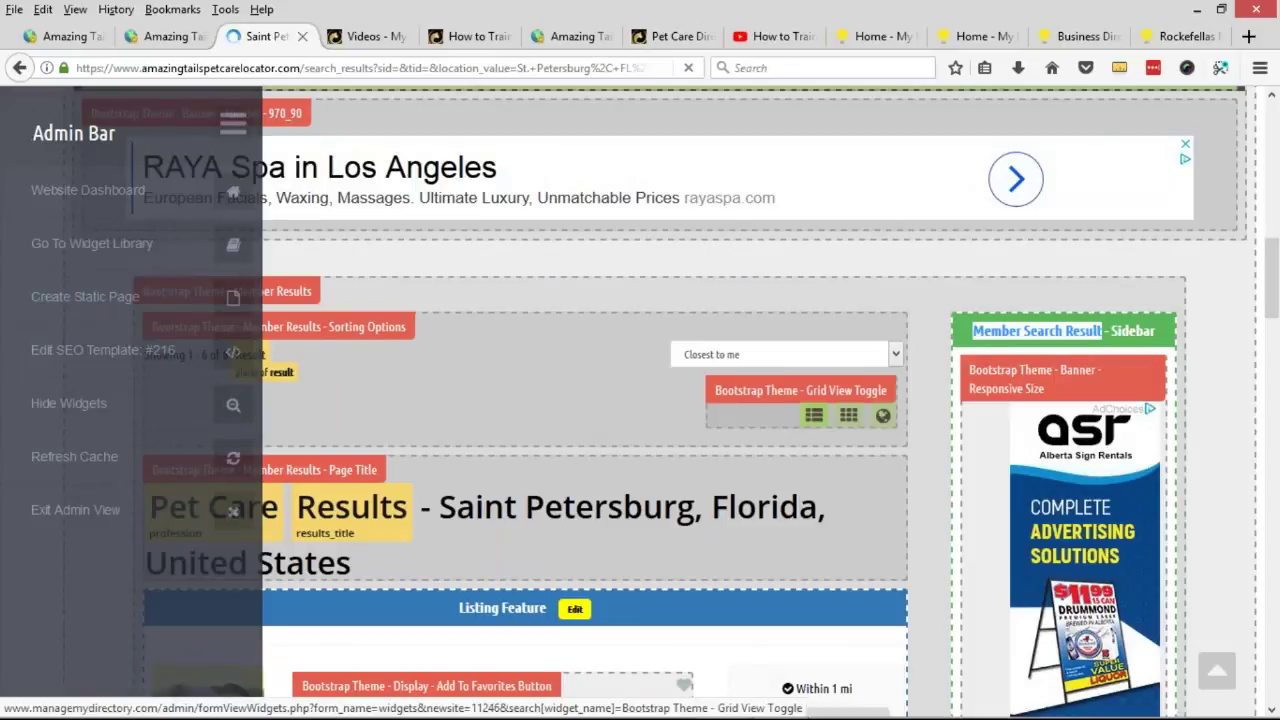
scroll(1013, 355, down, 2)
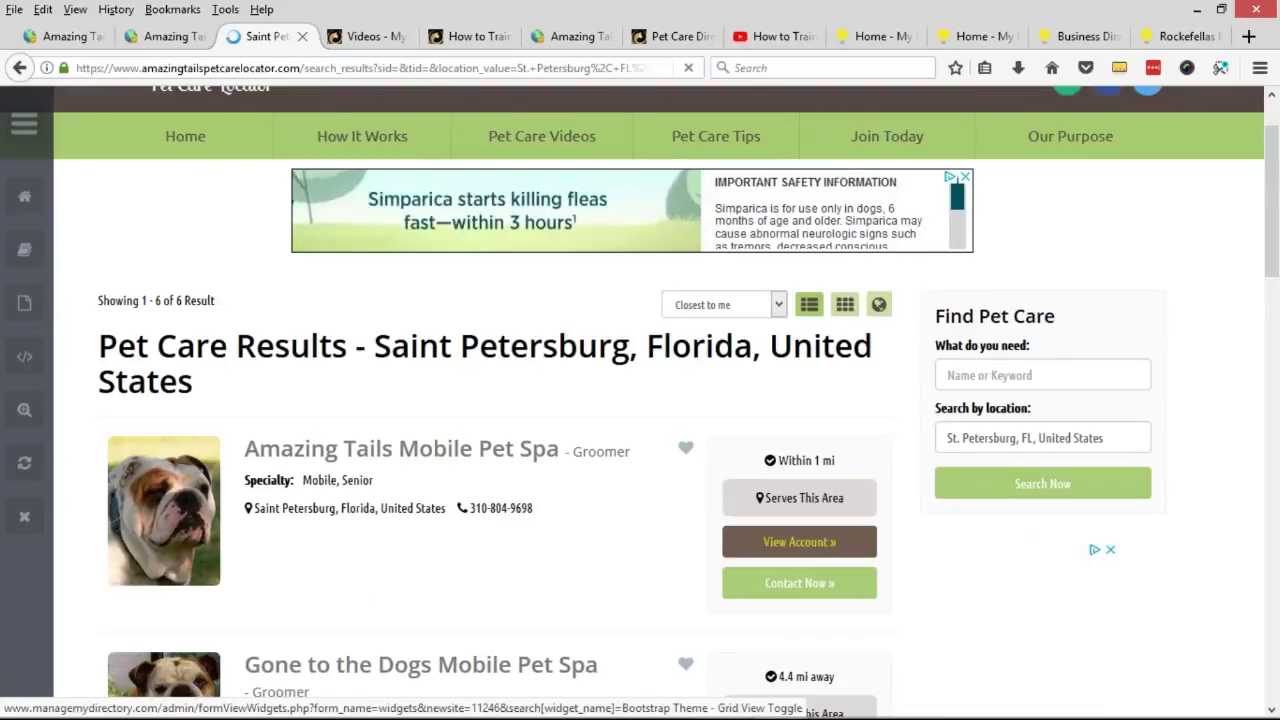
scroll(400, 130, down, 2)
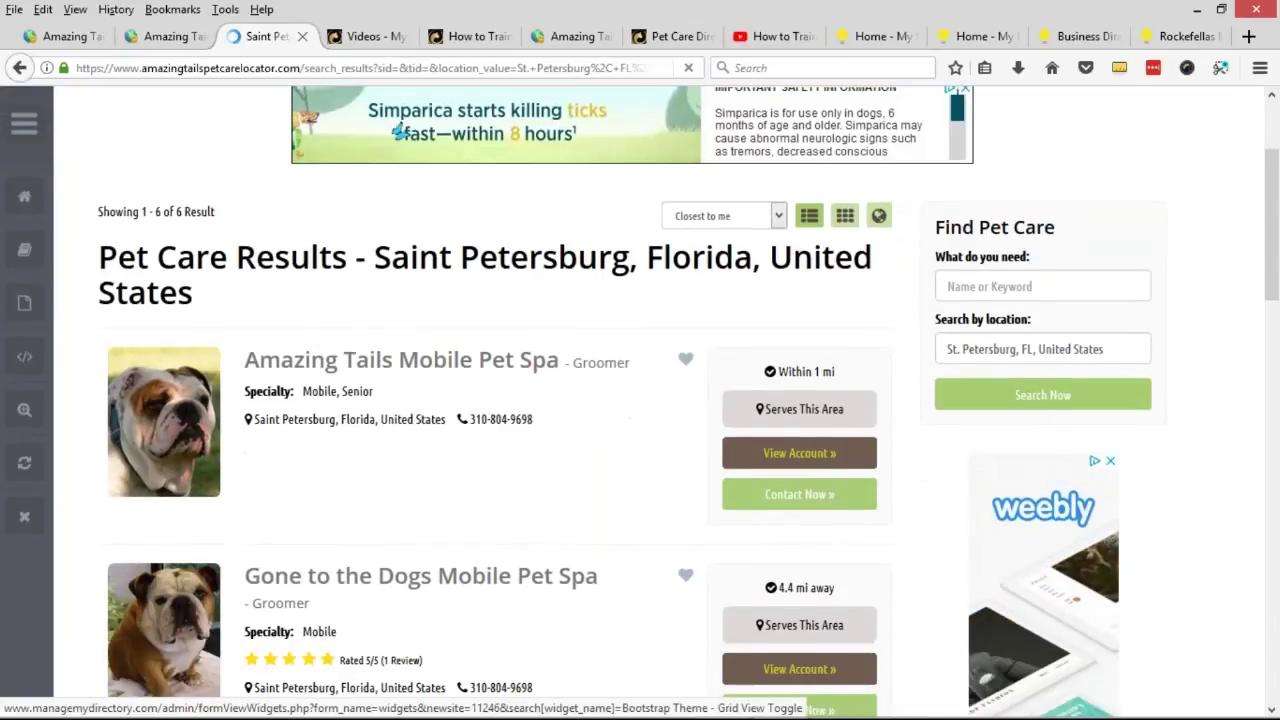
scroll(1040, 420, down, 5)
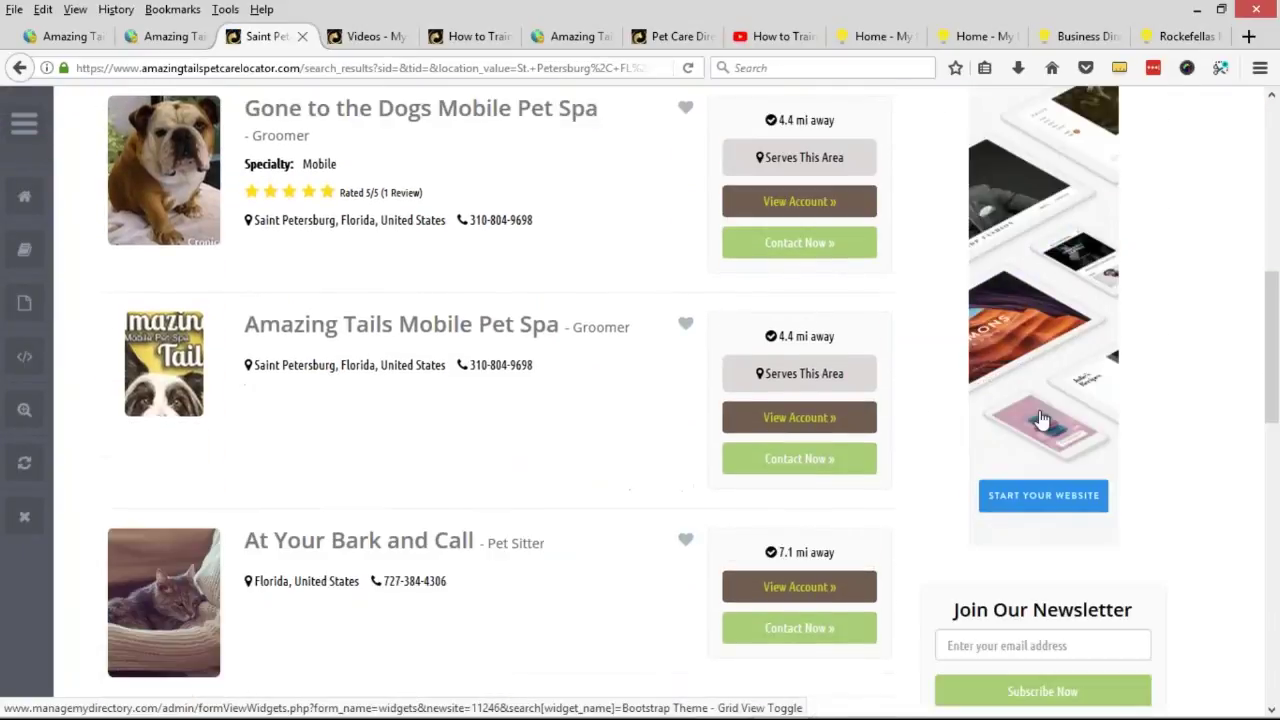
scroll(1040, 420, down, 3)
Move the Banner - Responsive Size widget below the Newsletter Sign Up Form in the Member Search Result sidebar and save the sidebar.
key(ctrl+Page_Up)
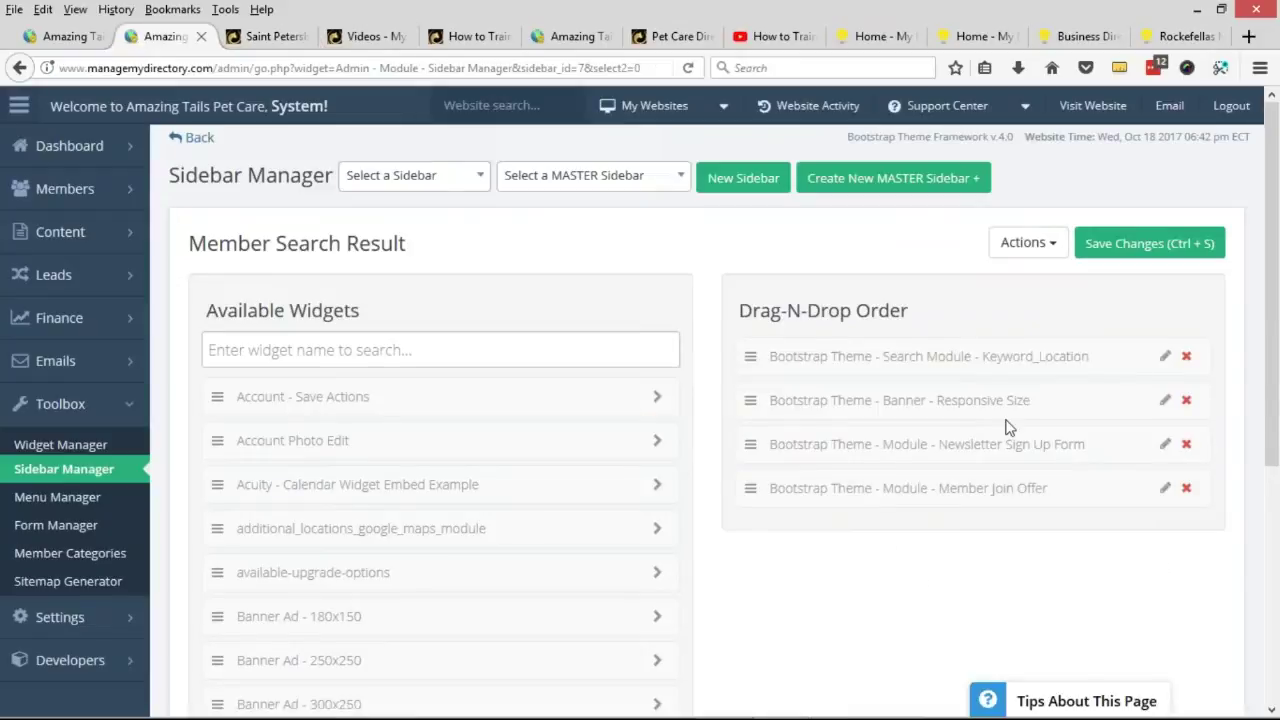
drag(1037, 408, 1043, 451)
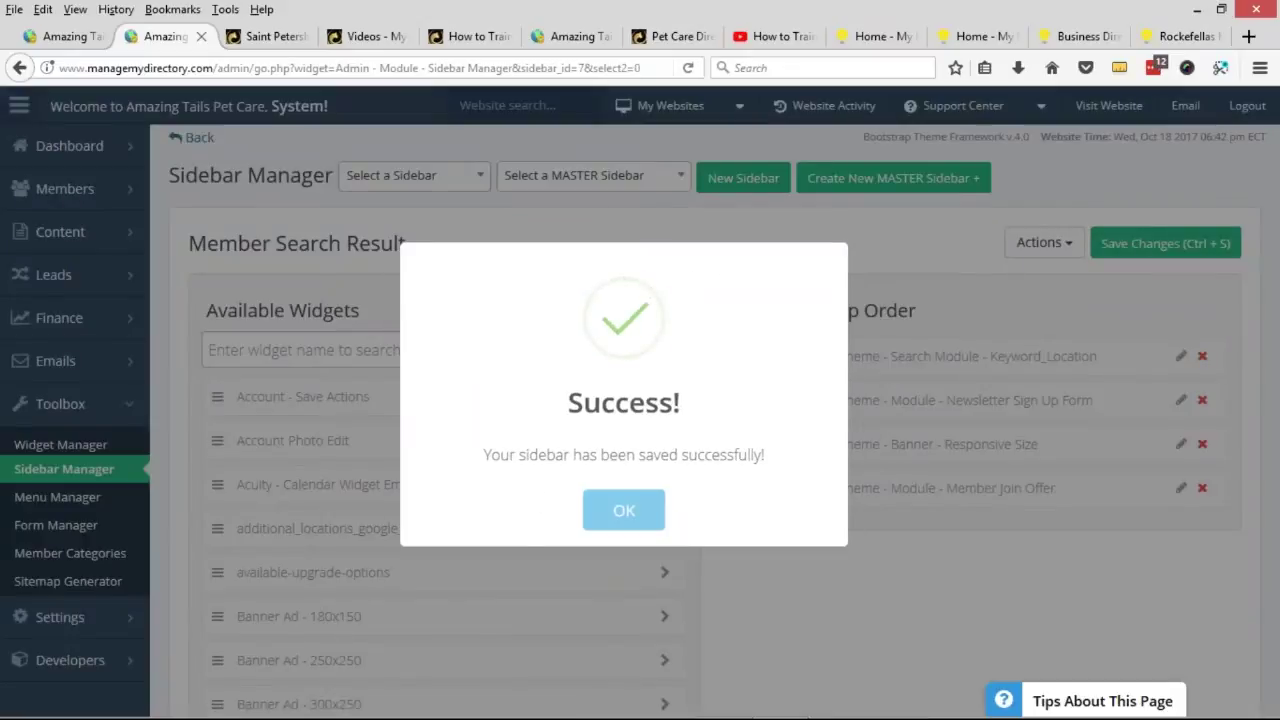
click(623, 508)
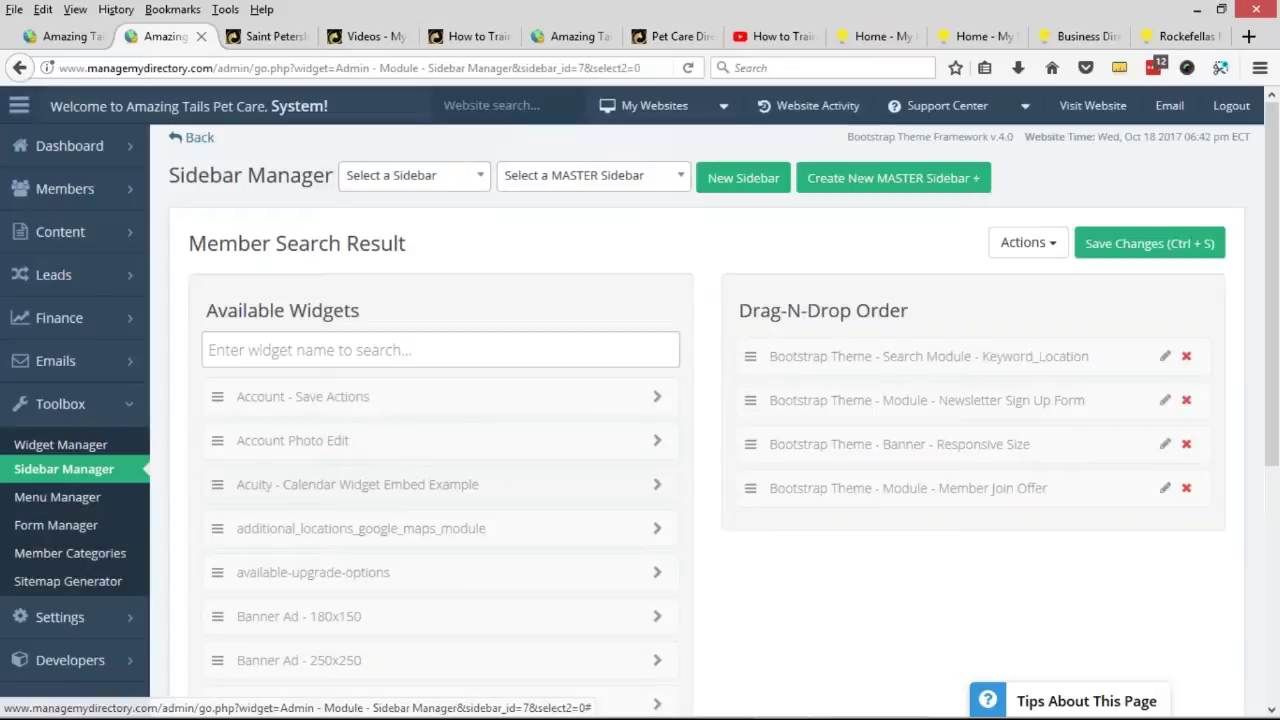
Reload the public Saint Petersburg pet care results page and check the order of the search form, newsletter and ad modules in its sidebar.
key(ctrl+Tab)
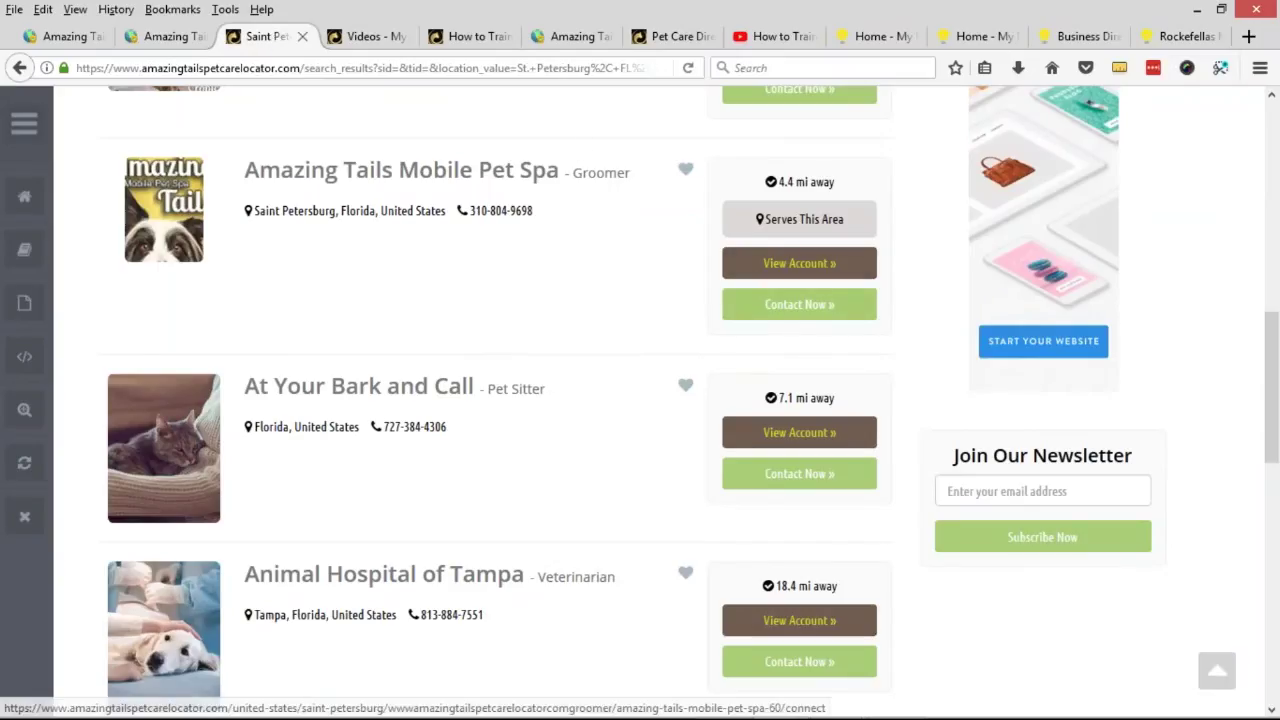
scroll(700, 309, up, 4)
scroll(700, 400, up, 2)
key(F5)
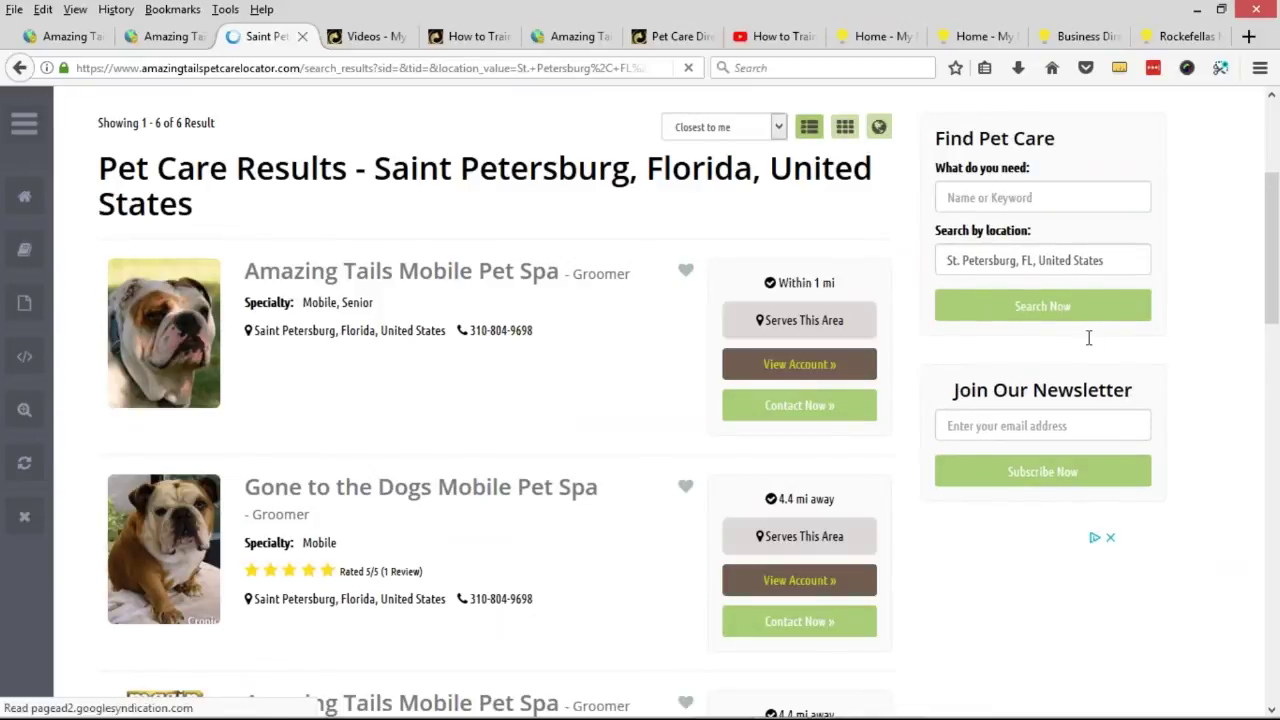
scroll(1085, 332, down, 3)
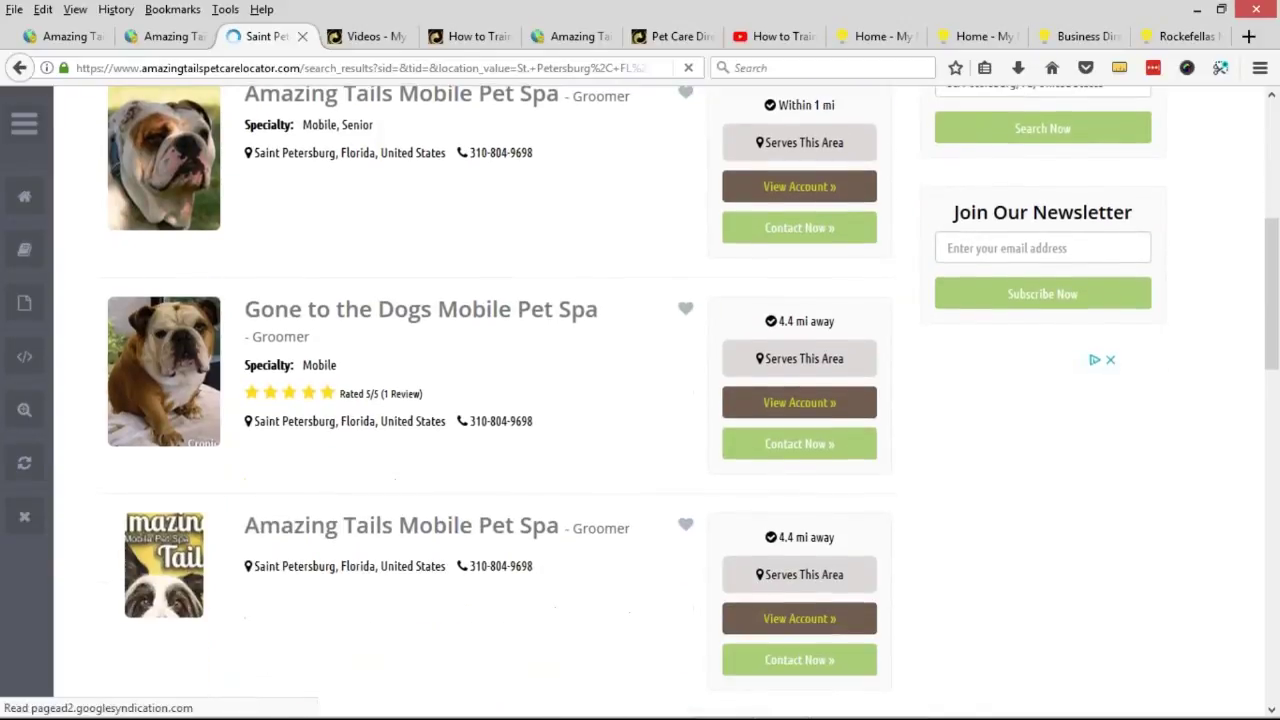
scroll(1040, 370, down, 3)
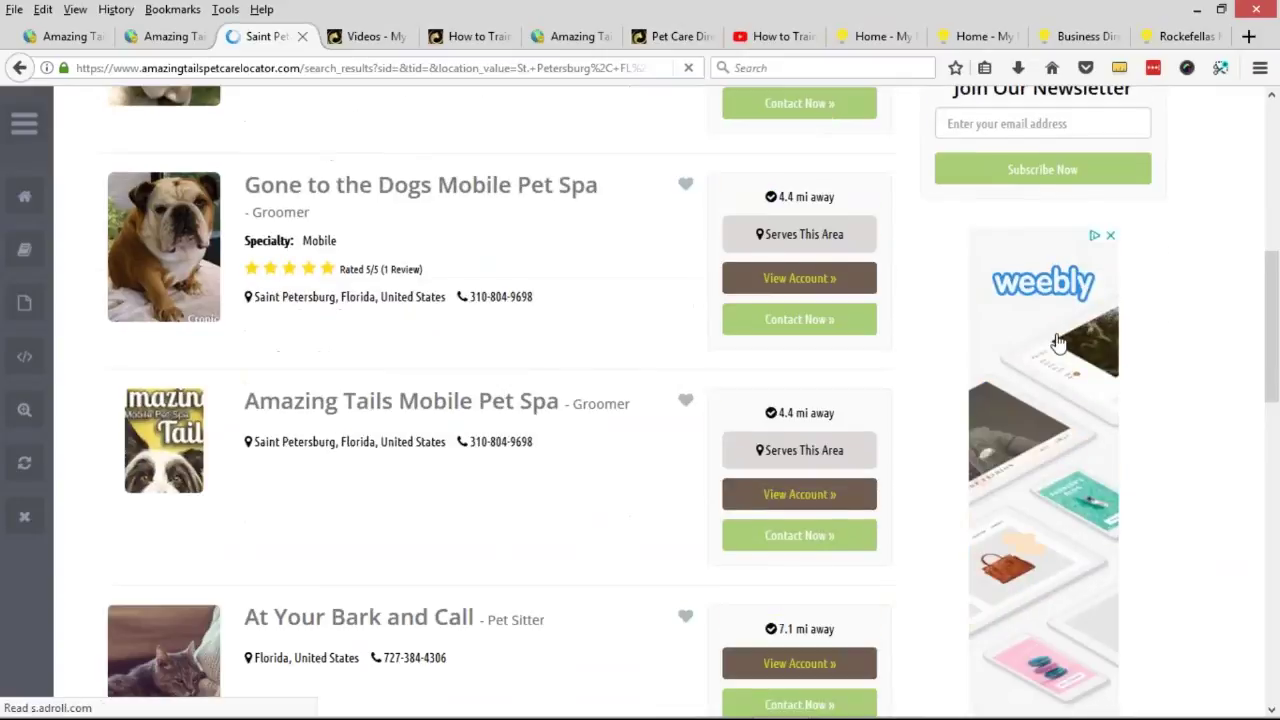
scroll(1048, 334, down, 6)
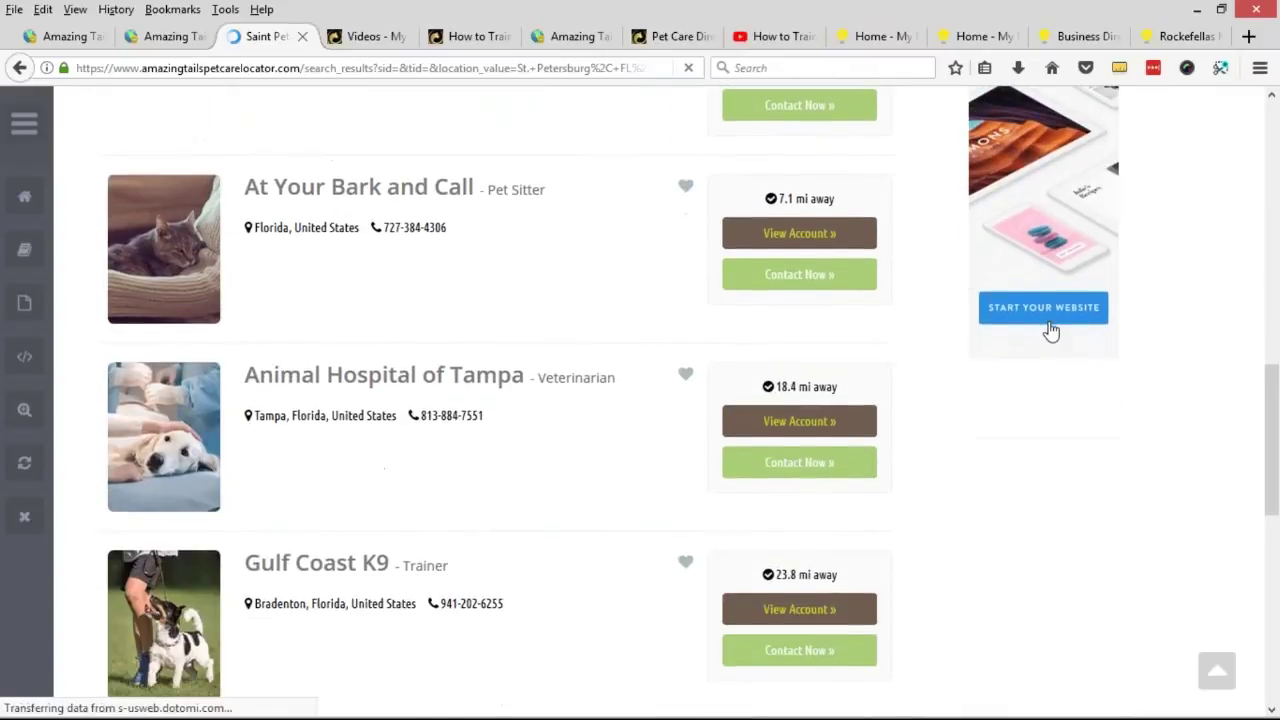
scroll(1048, 334, up, 3)
scroll(1048, 334, up, 7)
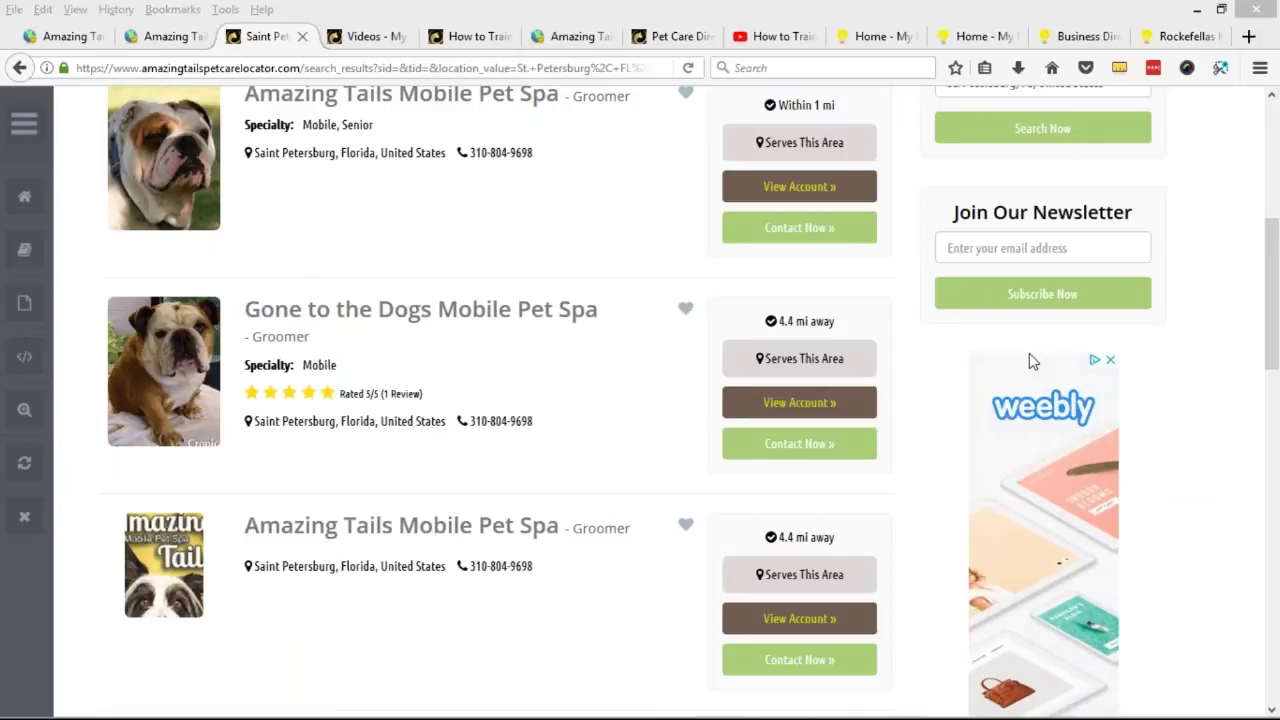
Show the Share Your Site slide, return to the Tropical Shops admin dashboard and open its public website.
key(alt+Tab)
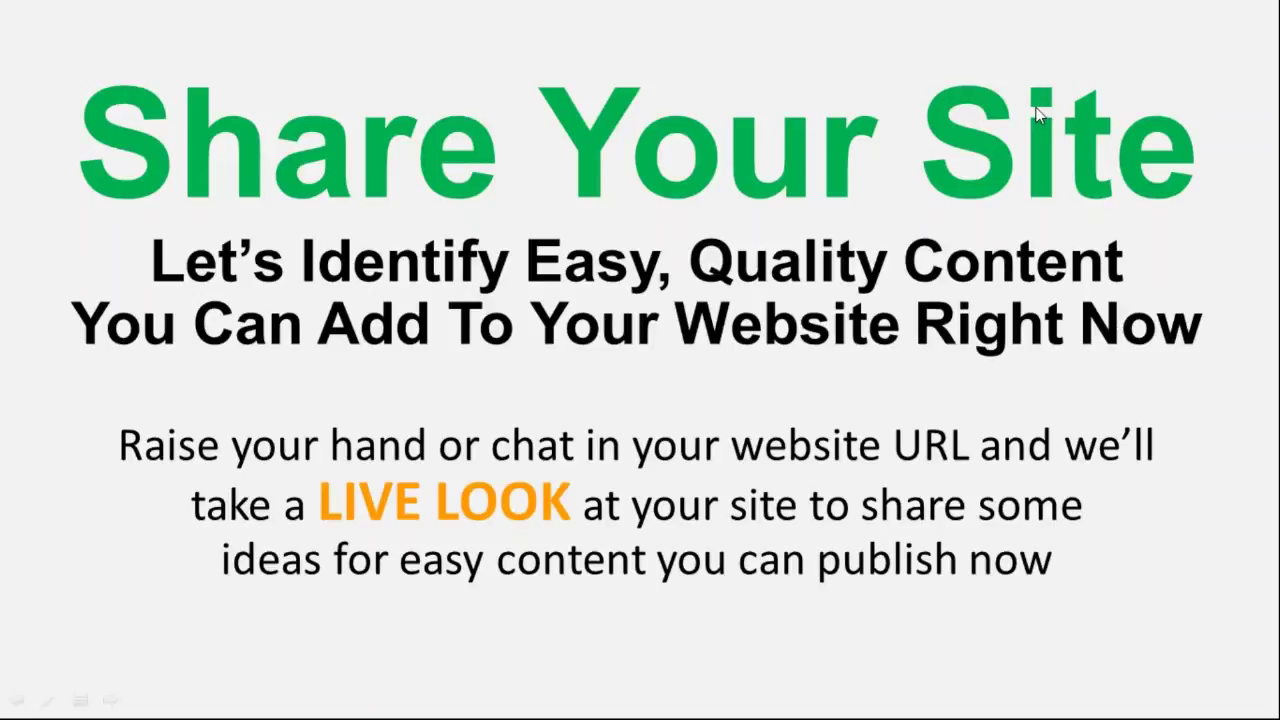
key(alt+Tab)
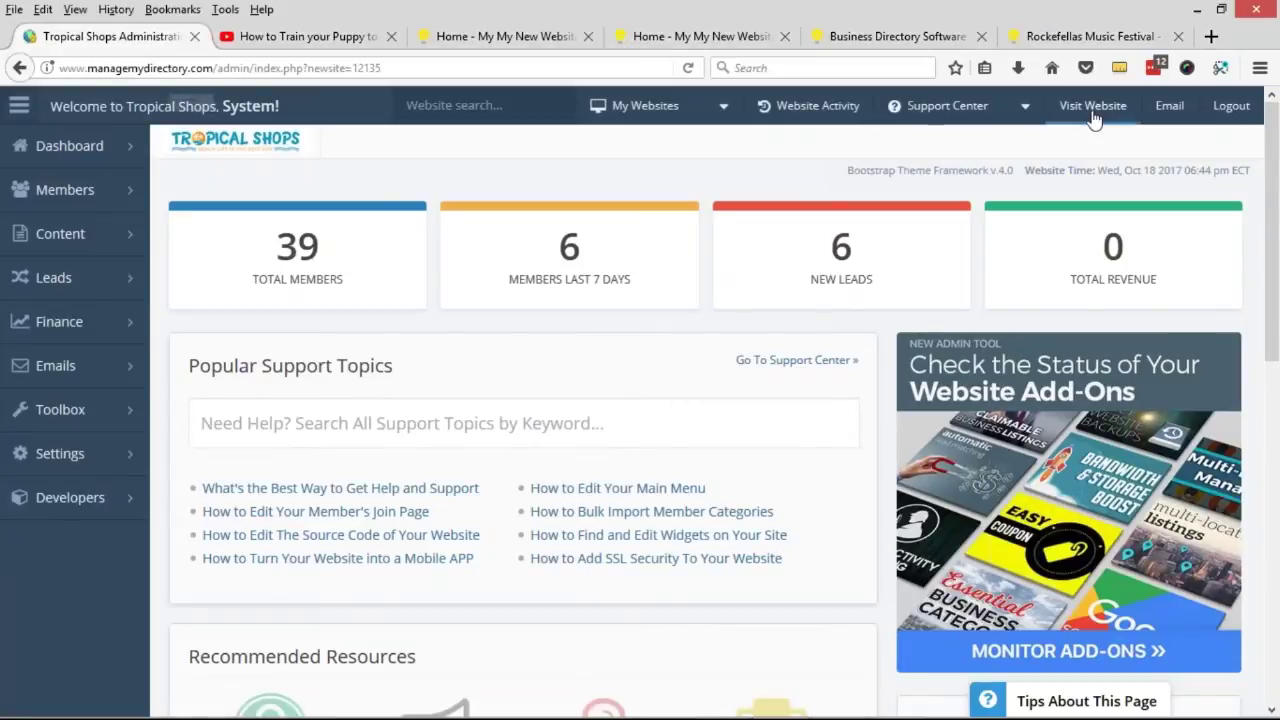
click(1091, 108)
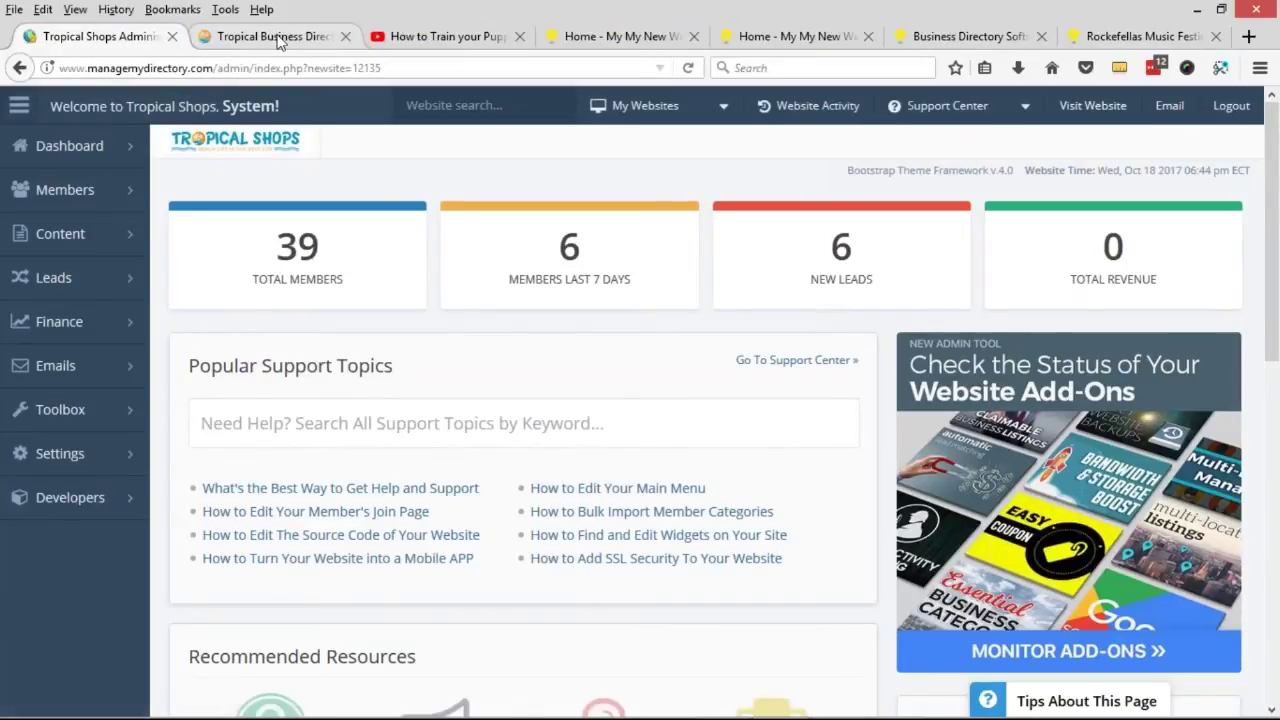
click(285, 37)
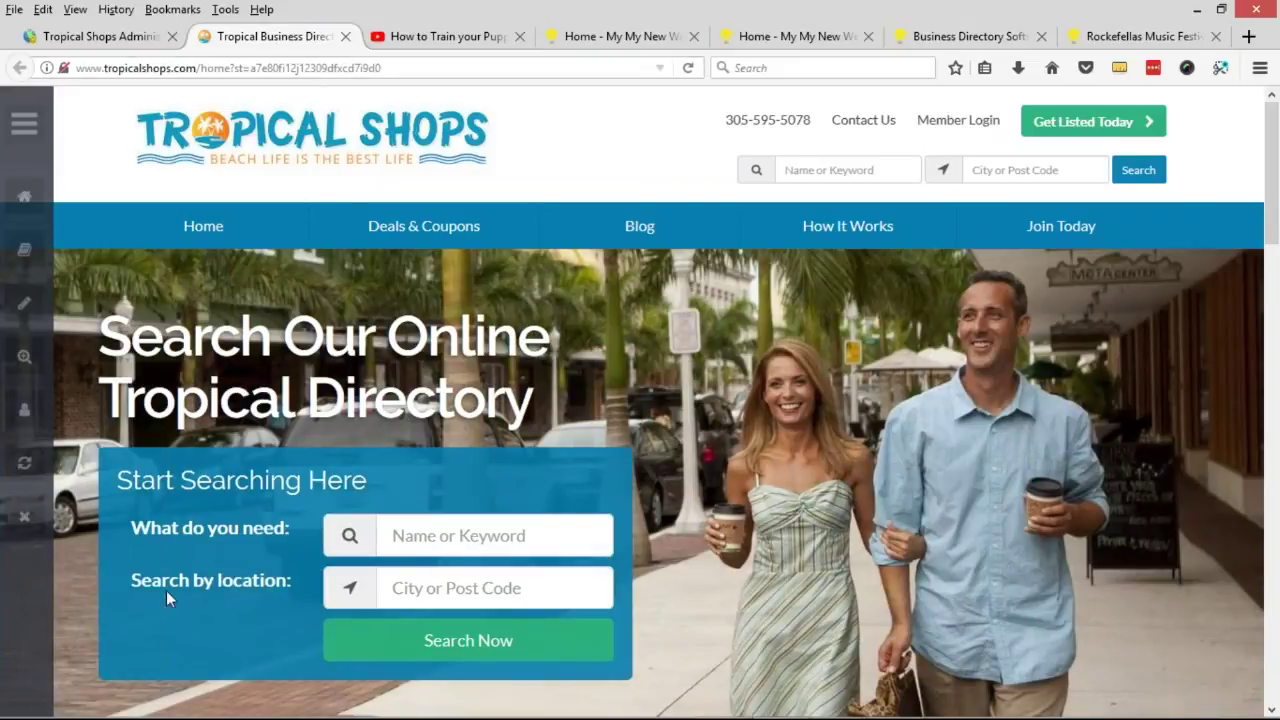
Switch to Notepad and write "florida keyes" and "bahamas" on separate lines.
mouse_move(148, 708)
click(146, 704)
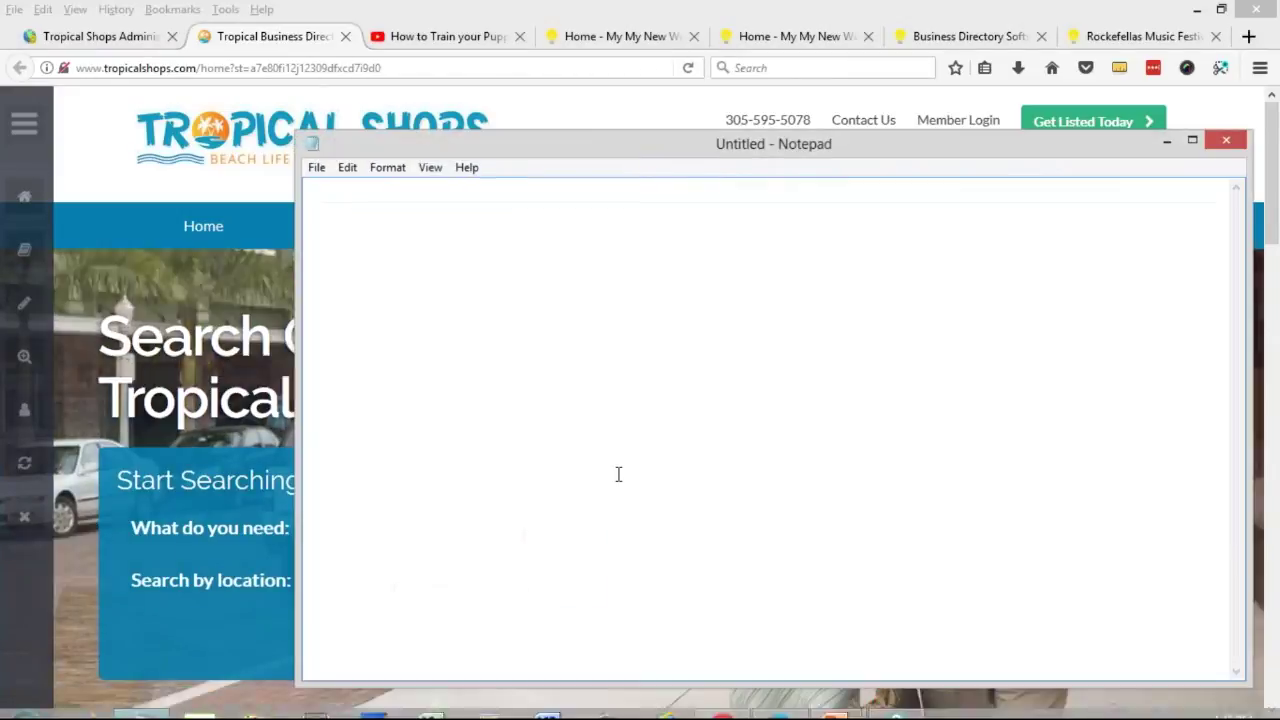
text(florida kkeyes)
key(Return)
text(bahamas)
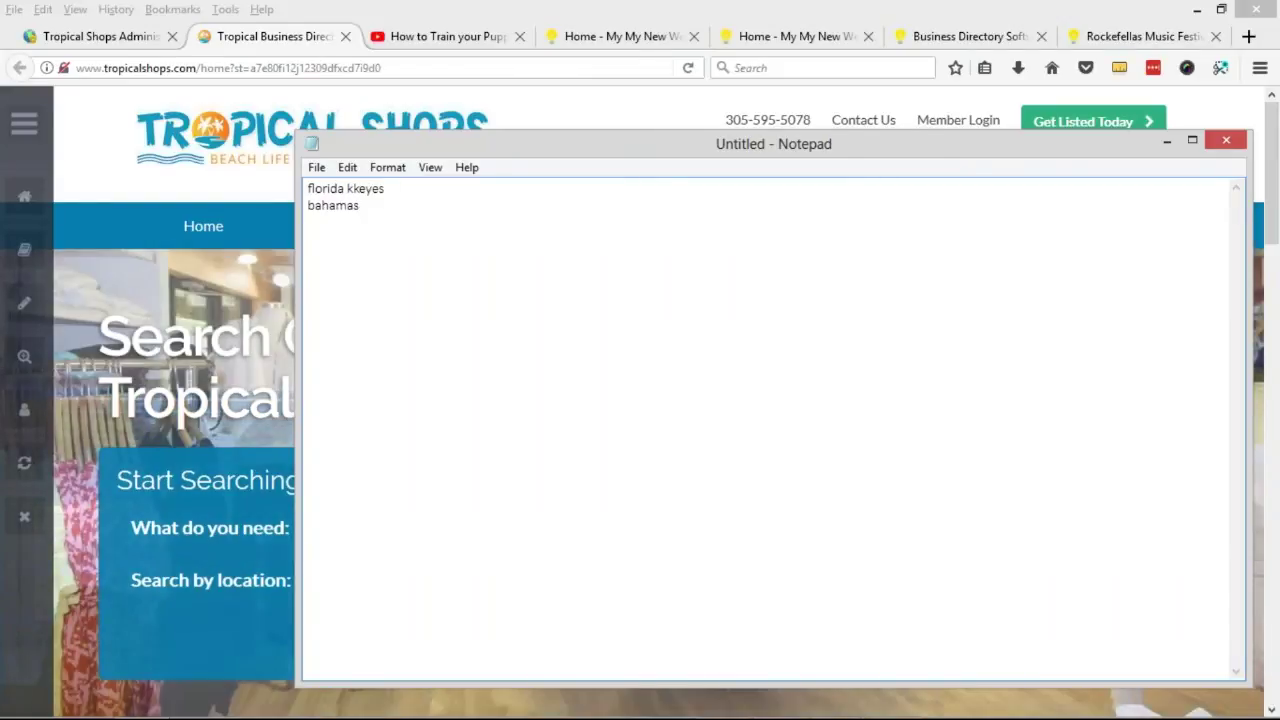
double_click(366, 190)
text(keyes)
Add the note "help the local businsses" below the two locations, separated by a blank line.
key(ctrl+End)
key(Return)
text(help the local busienss)
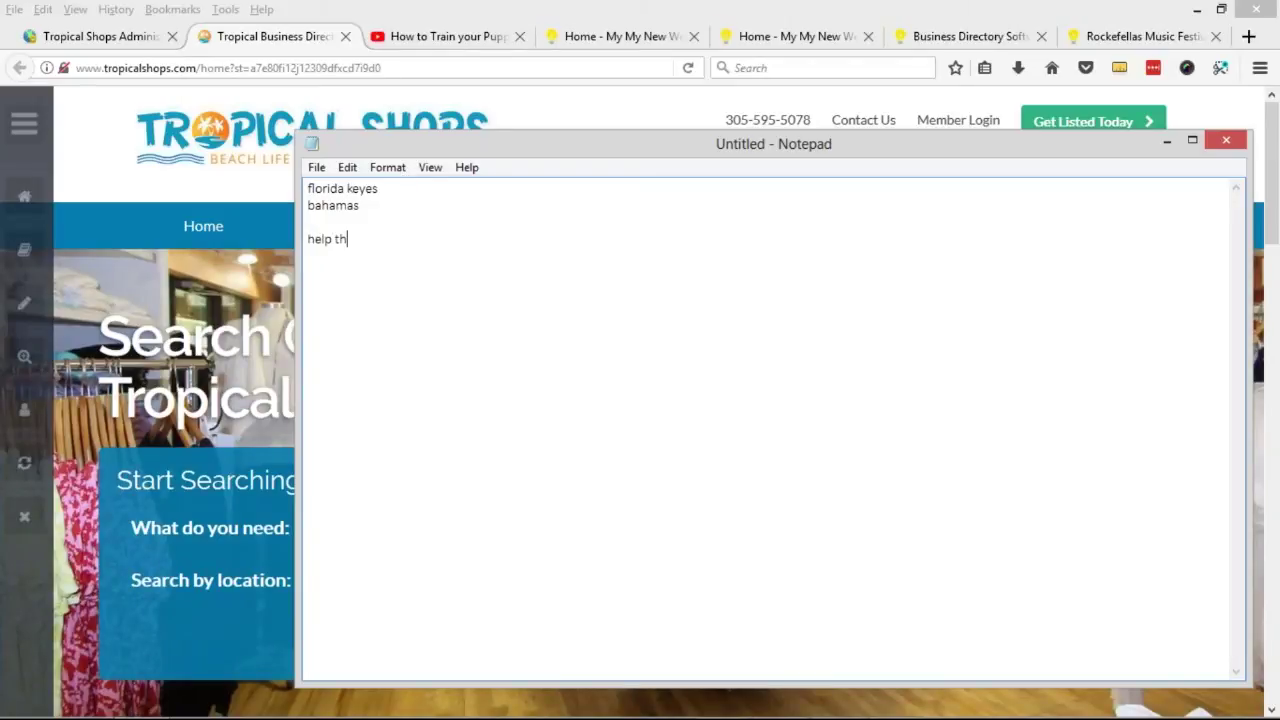
key(BackSpace)
key(BackSpace)
key(BackSpace)
key(BackSpace)
text(nesses)
key(Return)
key(Return)
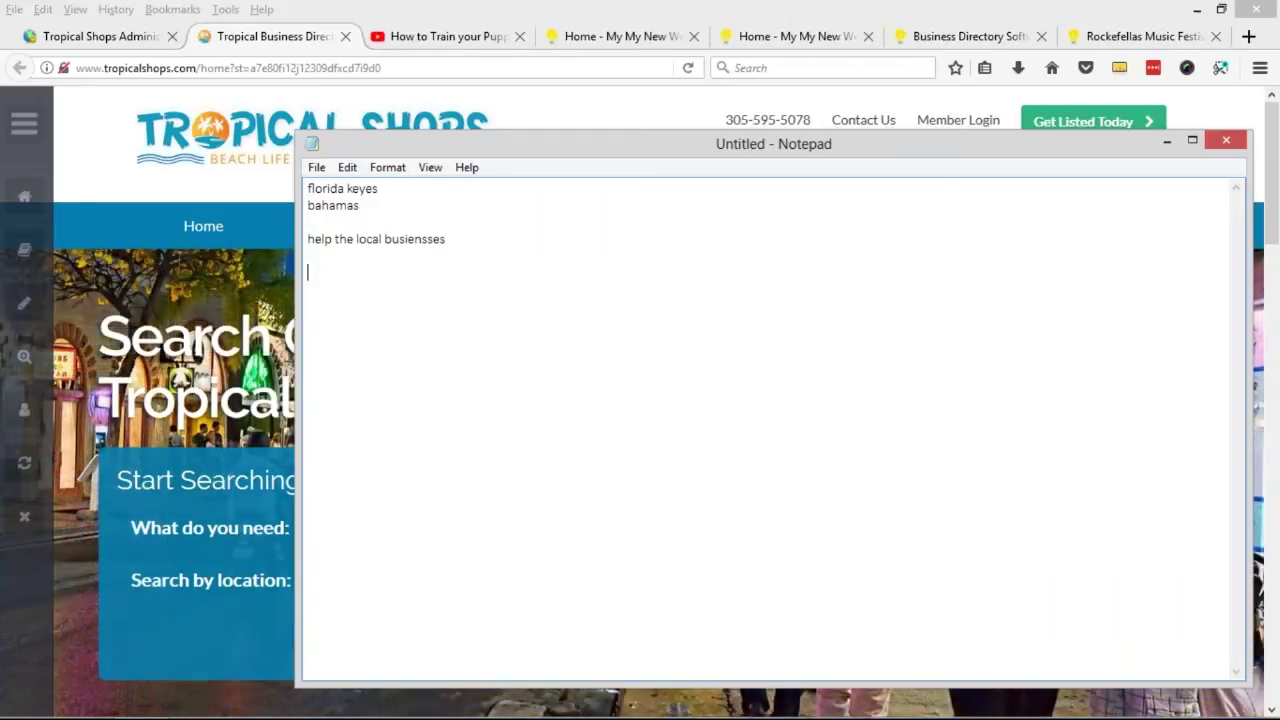
click(421, 240)
key(BackSpace)
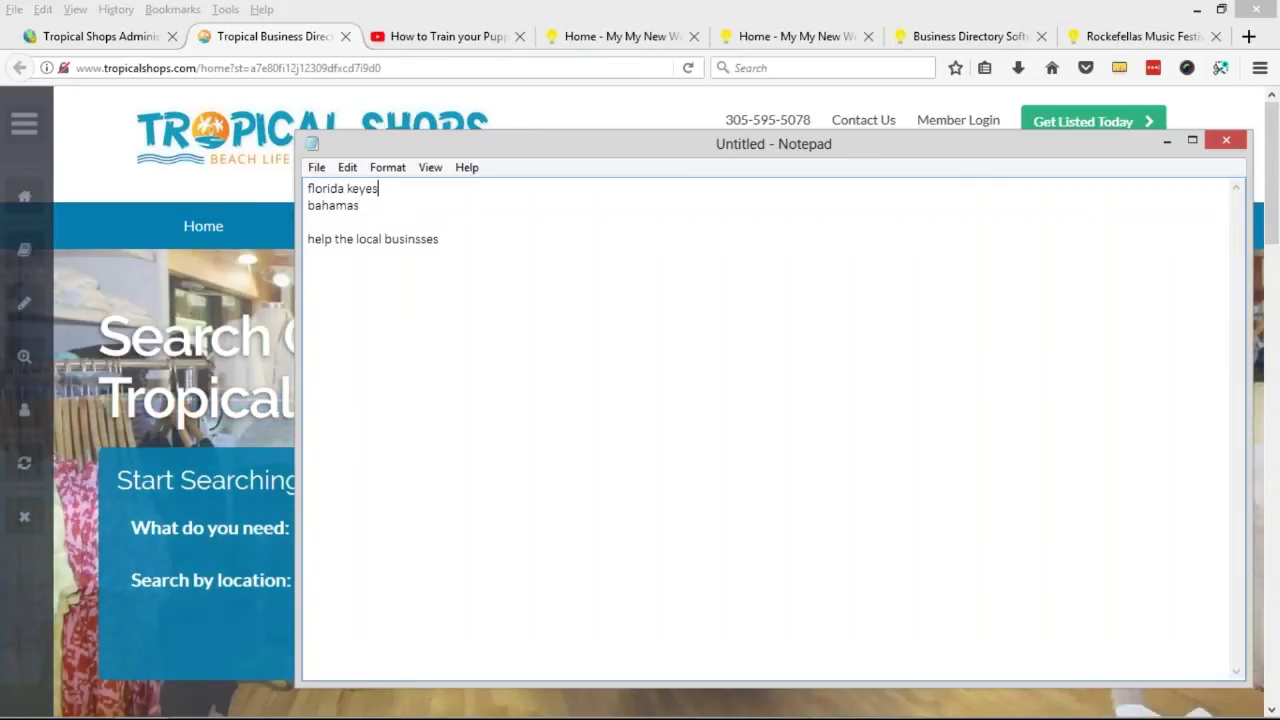
Return to the Tropical Shops homepage in Firefox and look over its banner, search form and the content below.
click(244, 316)
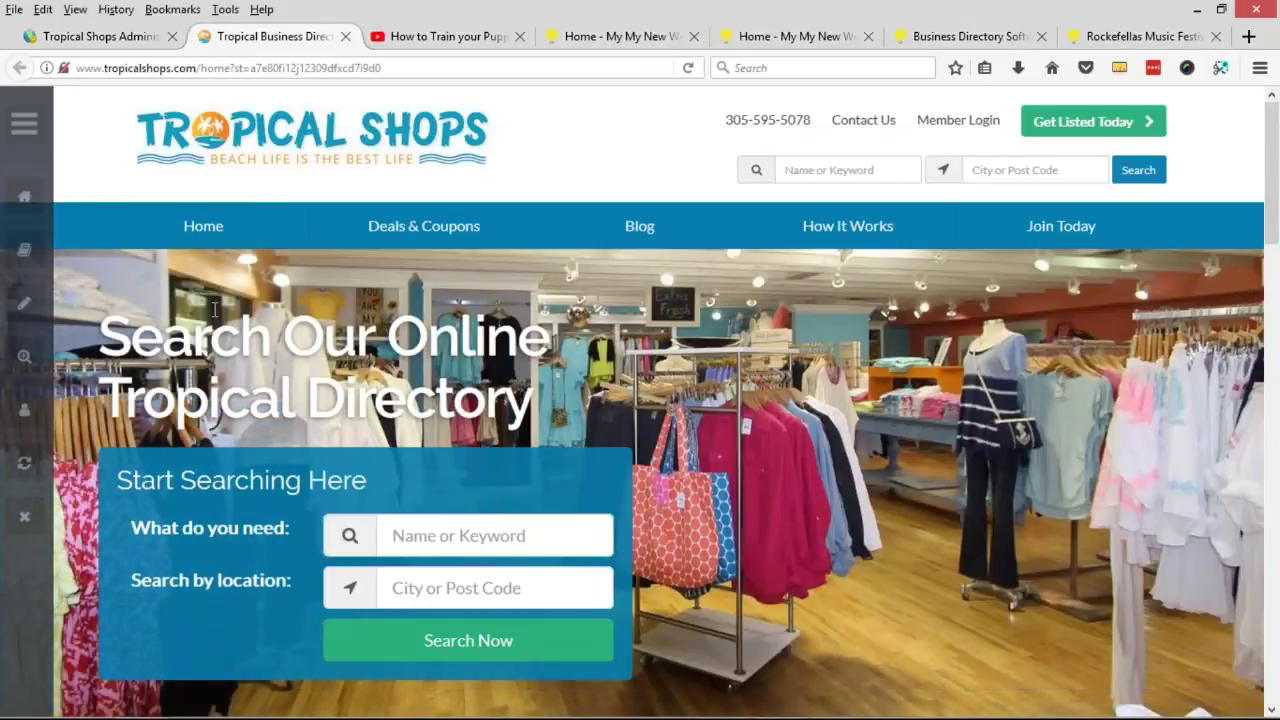
scroll(801, 323, down, 3)
scroll(801, 323, up, 3)
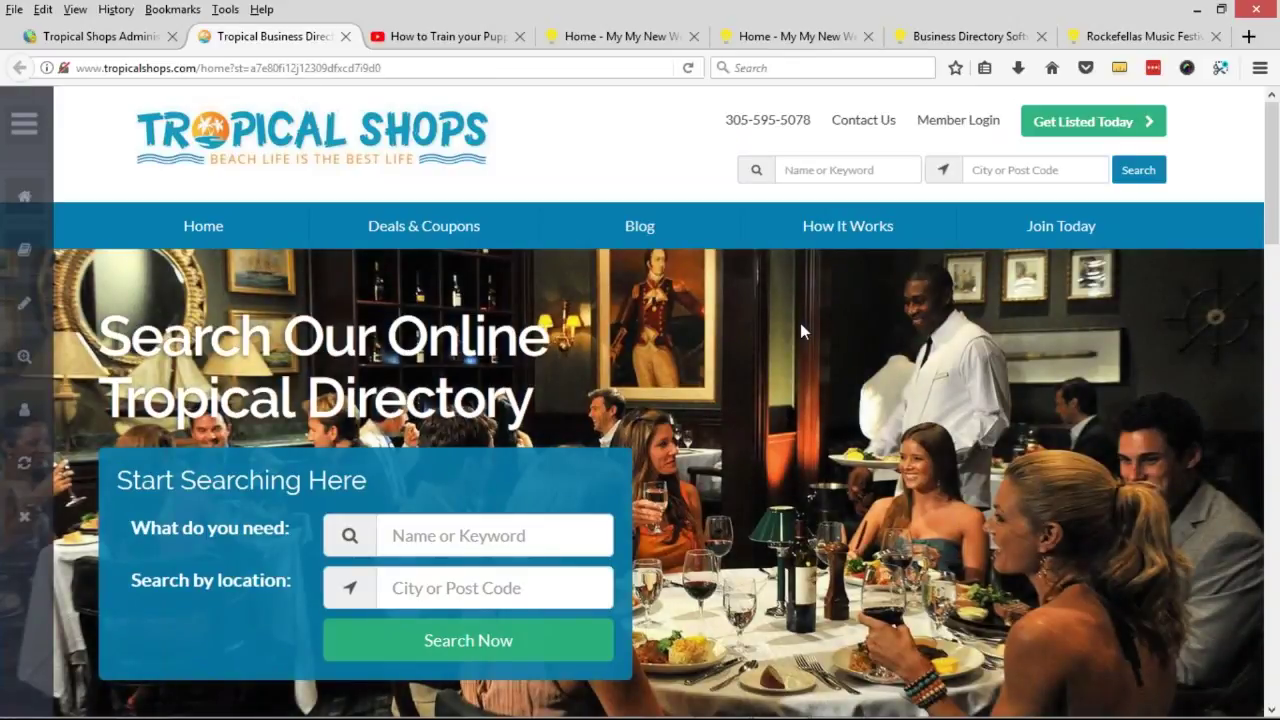
Switch to Chrome, open the International TEFL Academy Costa Rica homepage and examine its featured article slider.
key(alt+Tab)
key(alt+Tab)
key(alt+Tab)
key(alt+Tab)
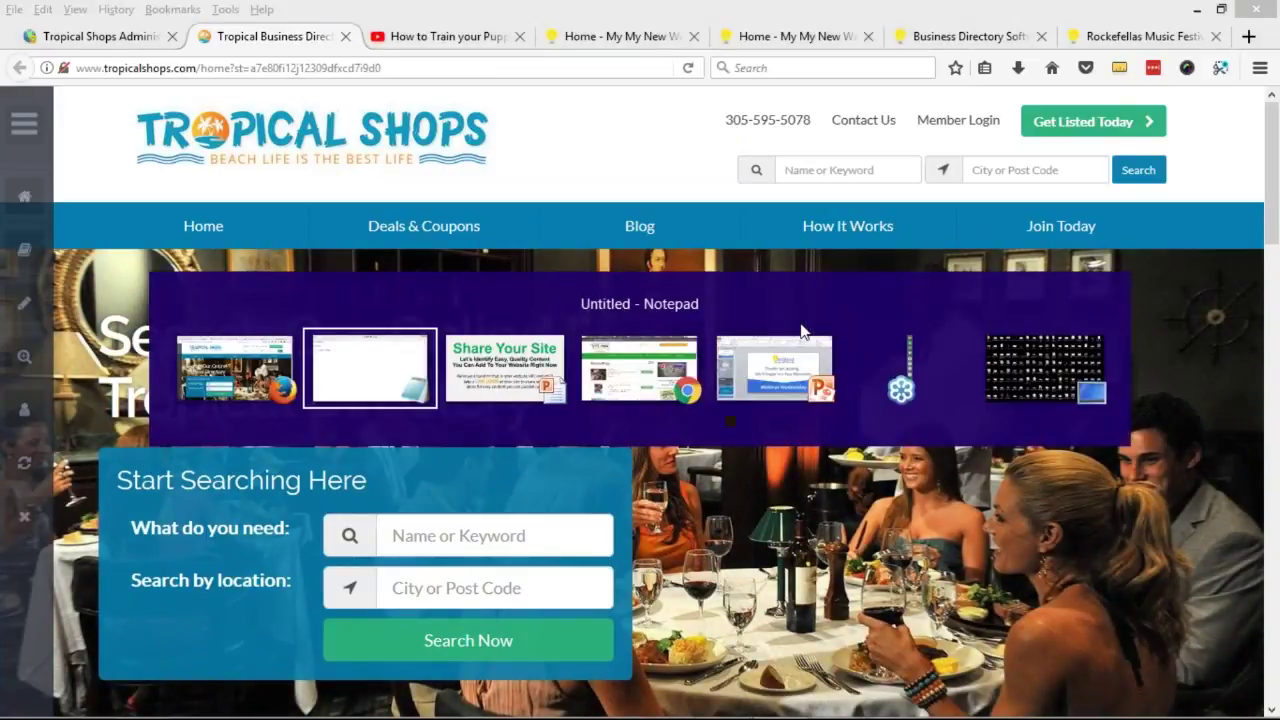
key(alt+Tab)
key(alt+Tab)
key(alt+Tab)
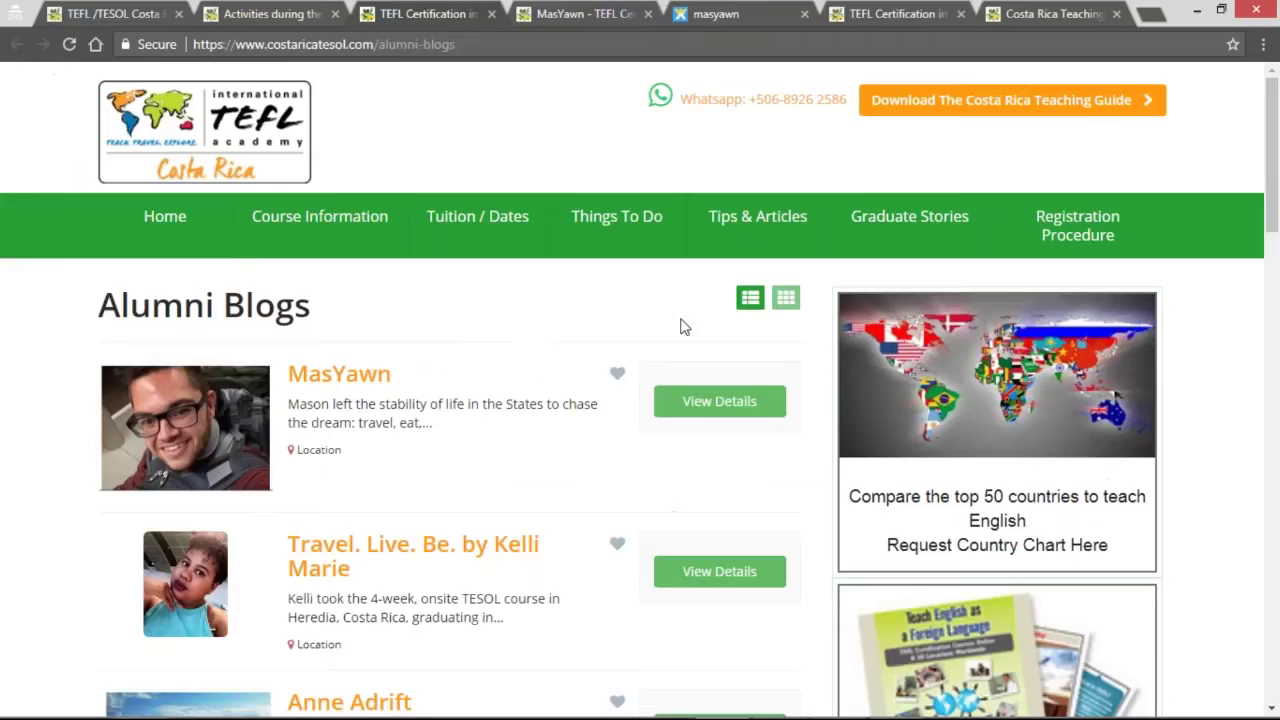
click(190, 140)
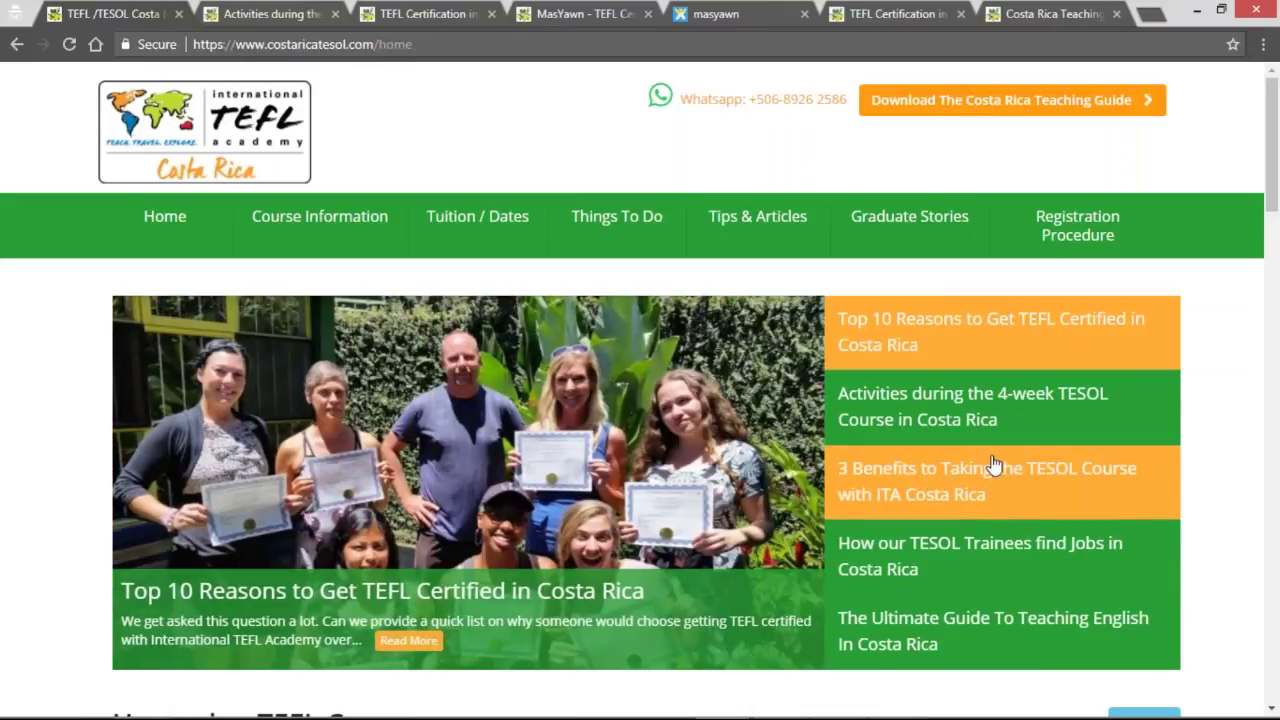
scroll(1010, 440, down, 2)
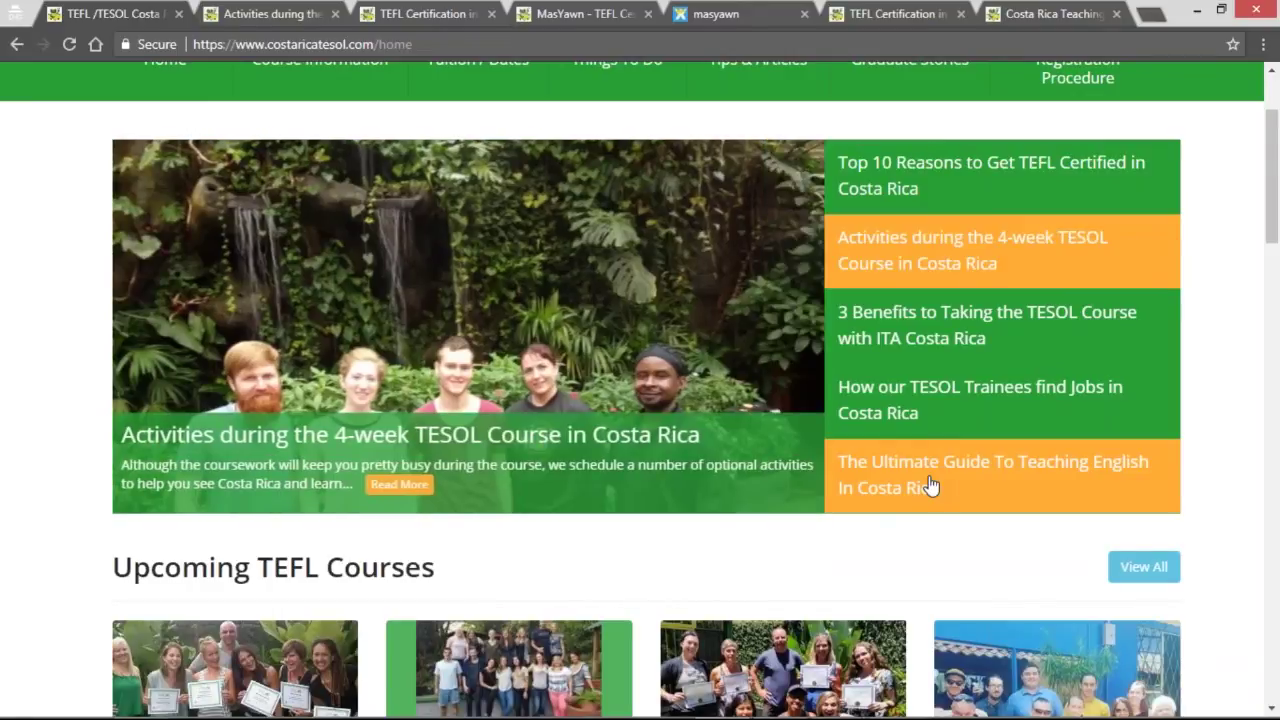
Compare the Tropical Shops homepage and its Blog menu entry with the featured article slider on the TEFL homepage in Chrome.
key(alt+Tab)
key(alt+Tab)
key(alt+Tab)
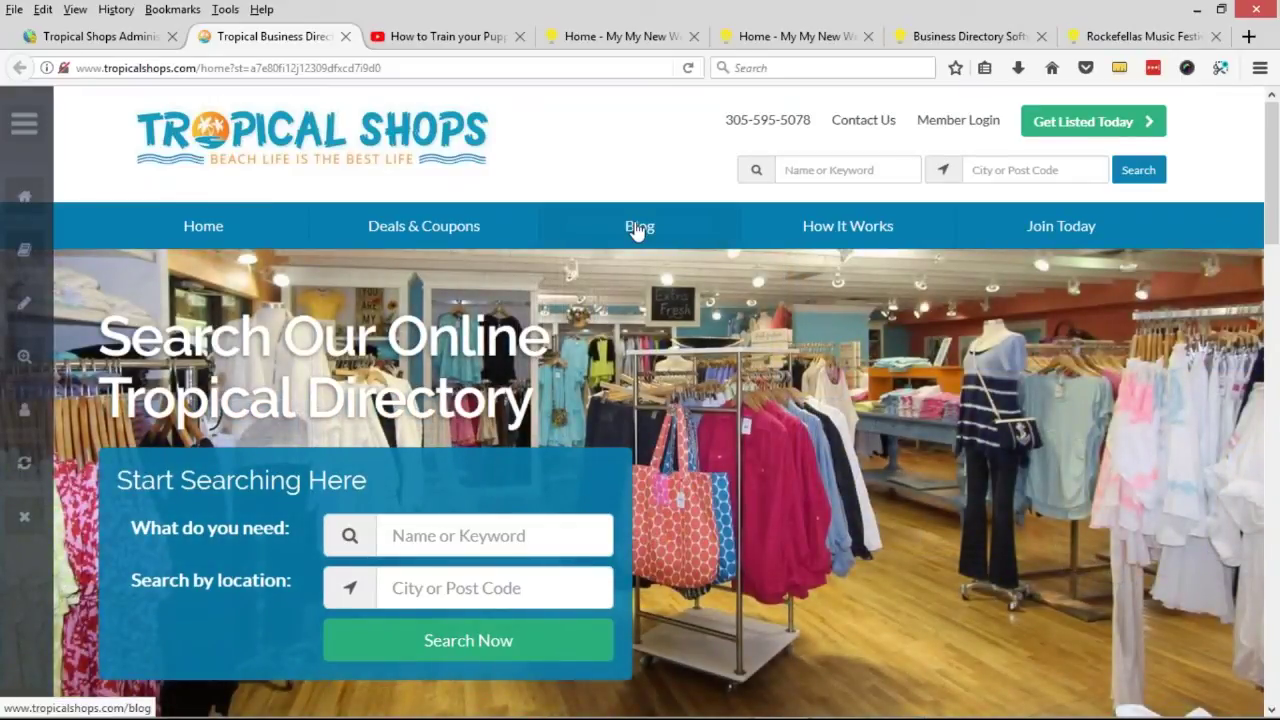
key(alt+Tab)
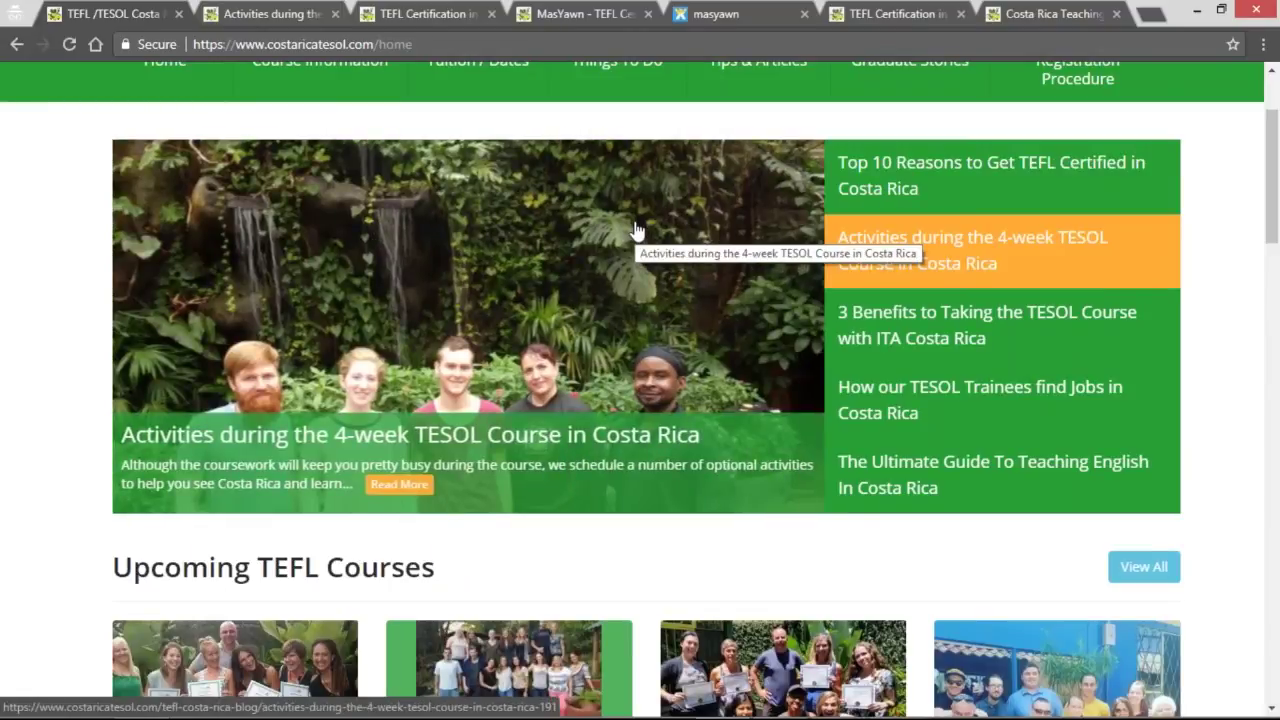
scroll(1183, 394, up, 2)
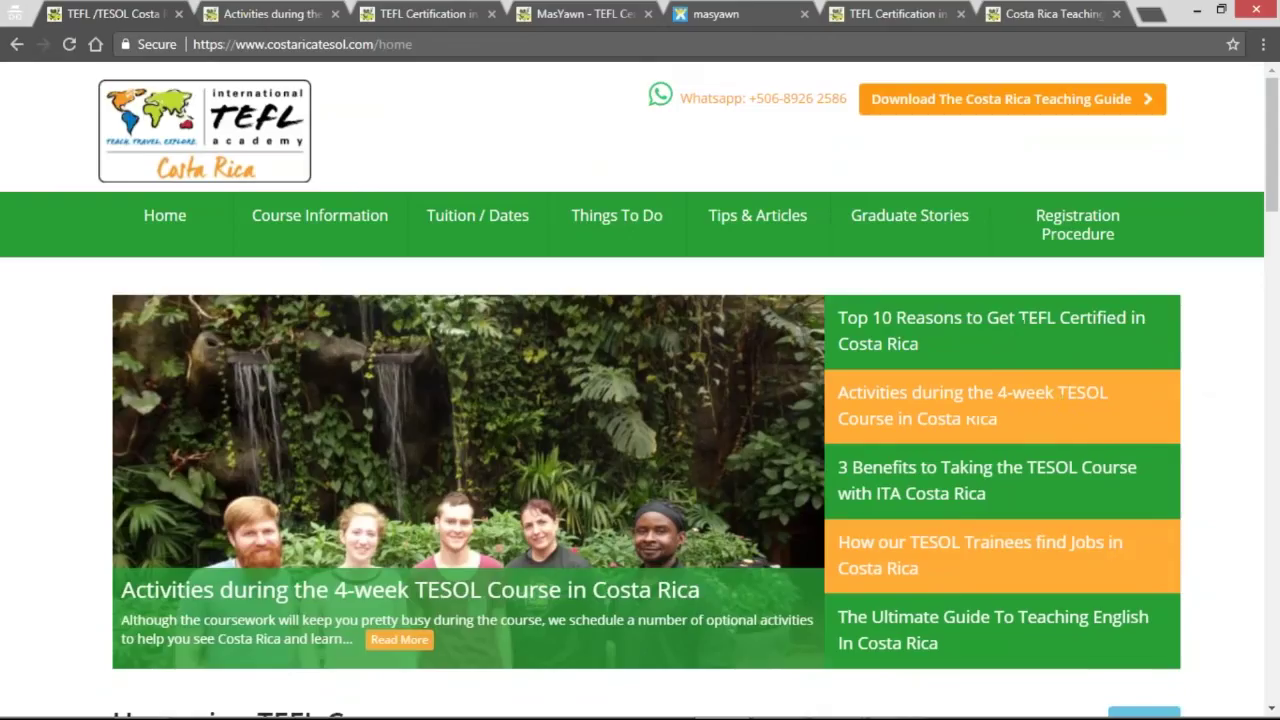
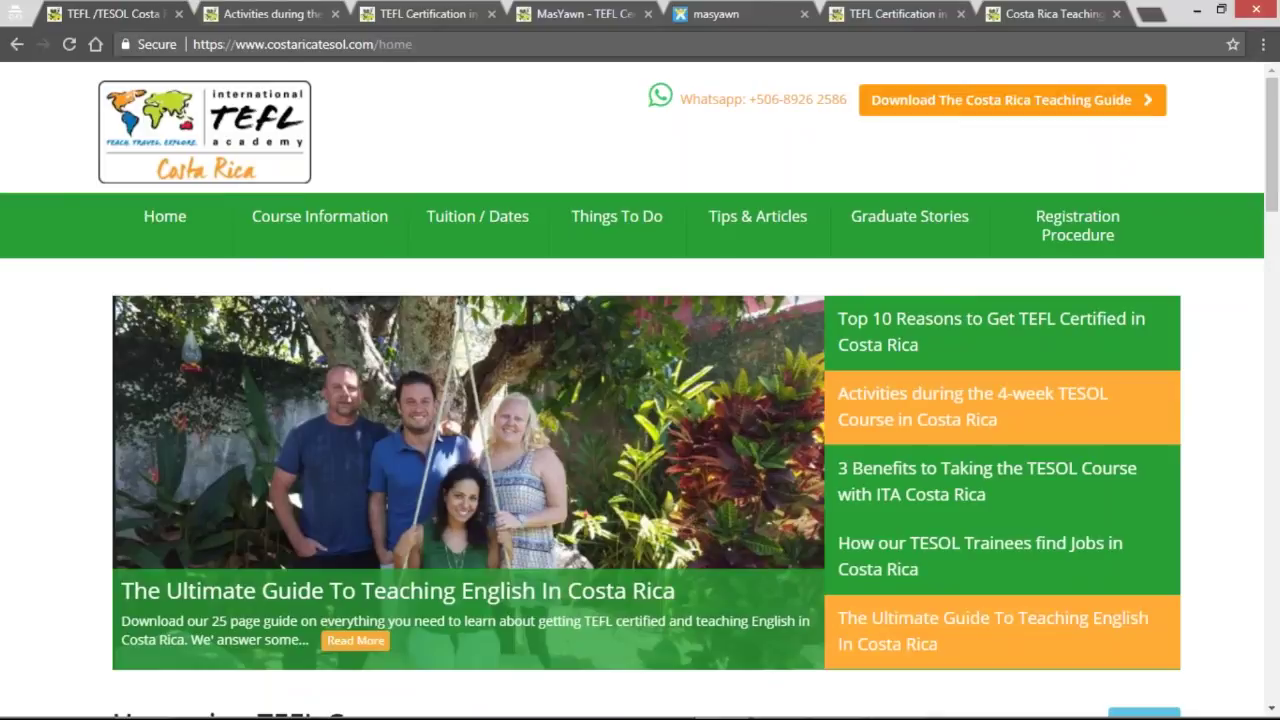
Switch to Firefox, open the Brilliant Directories add-ons library and view the details of the Featured Blog Article Slider.
key(alt+Tab)
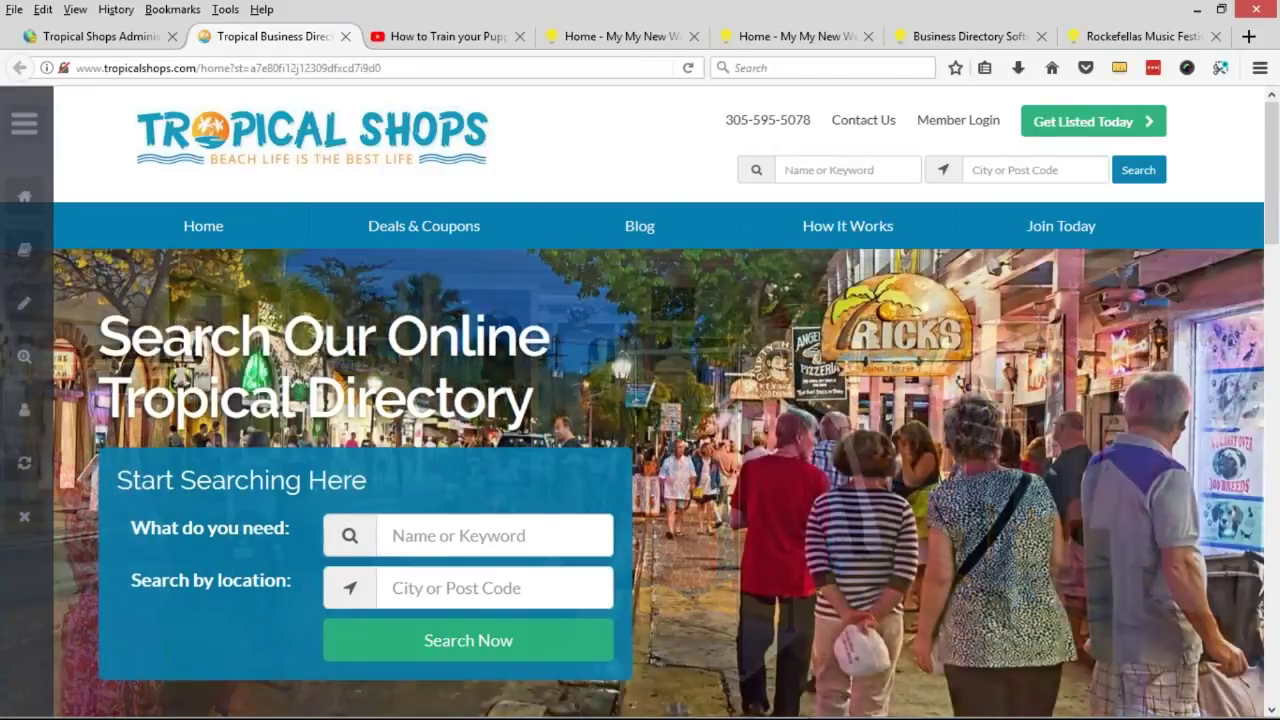
click(990, 36)
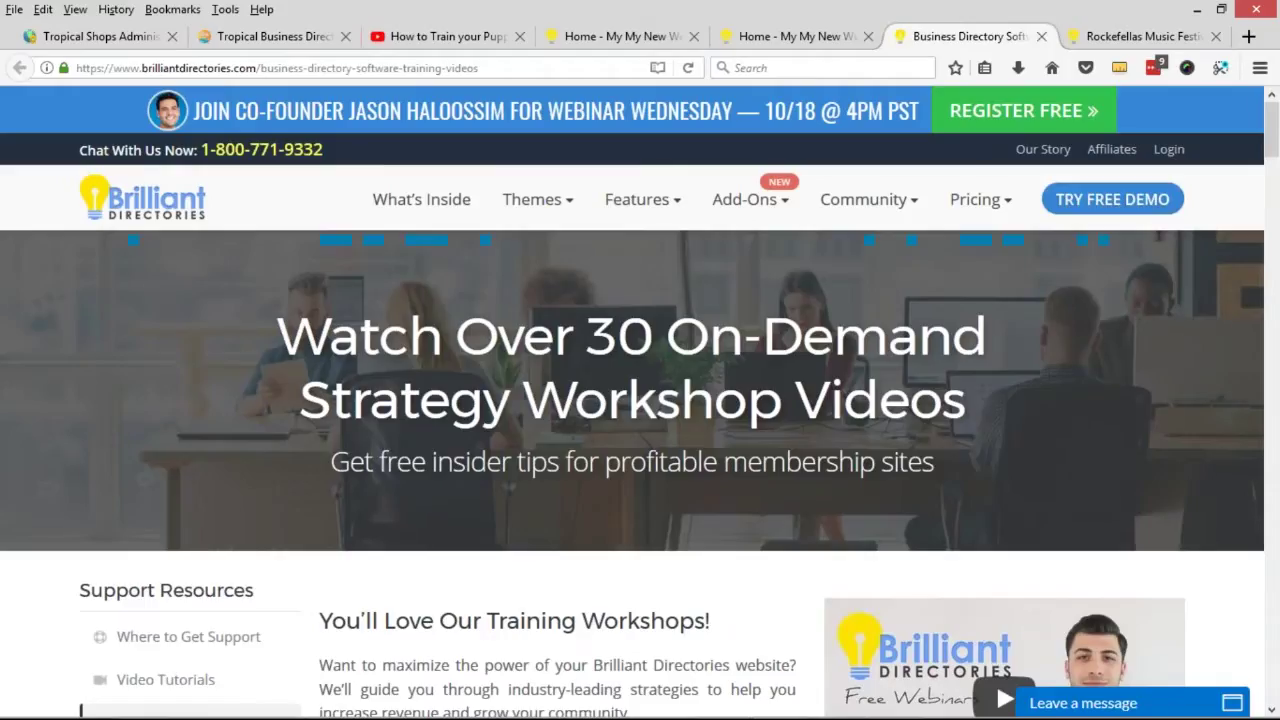
click(703, 205)
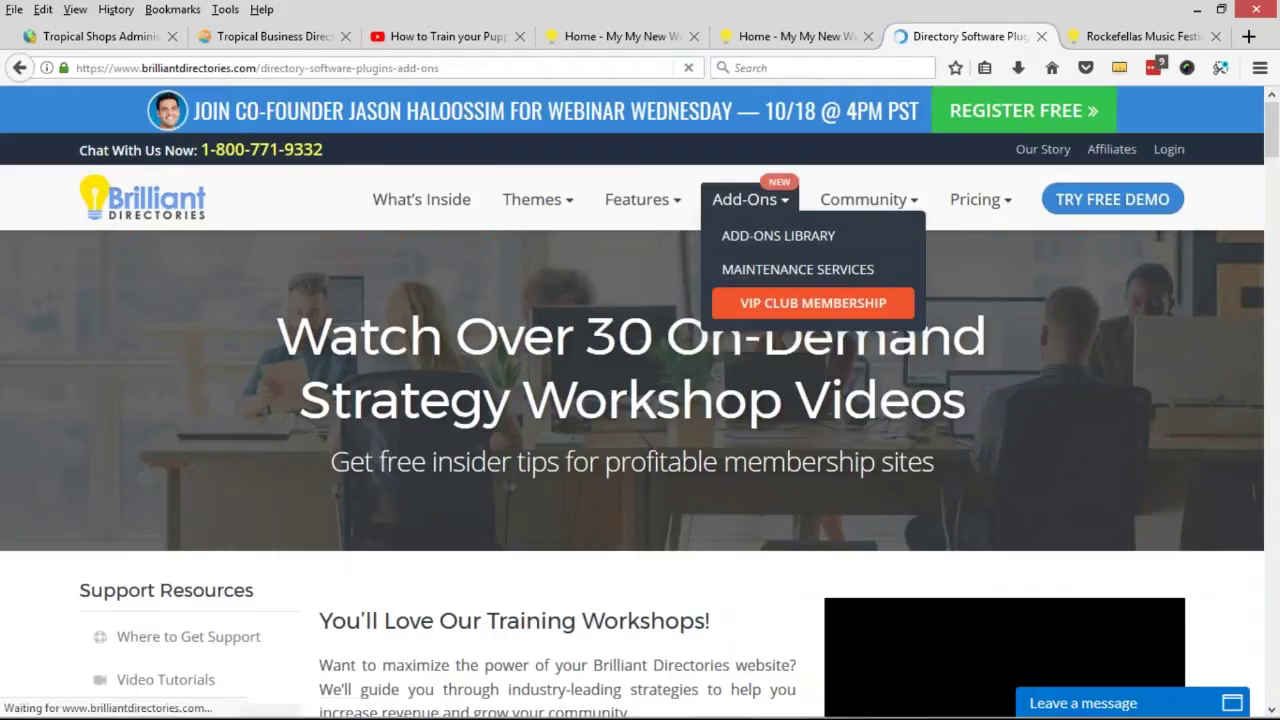
scroll(690, 300, down, 3)
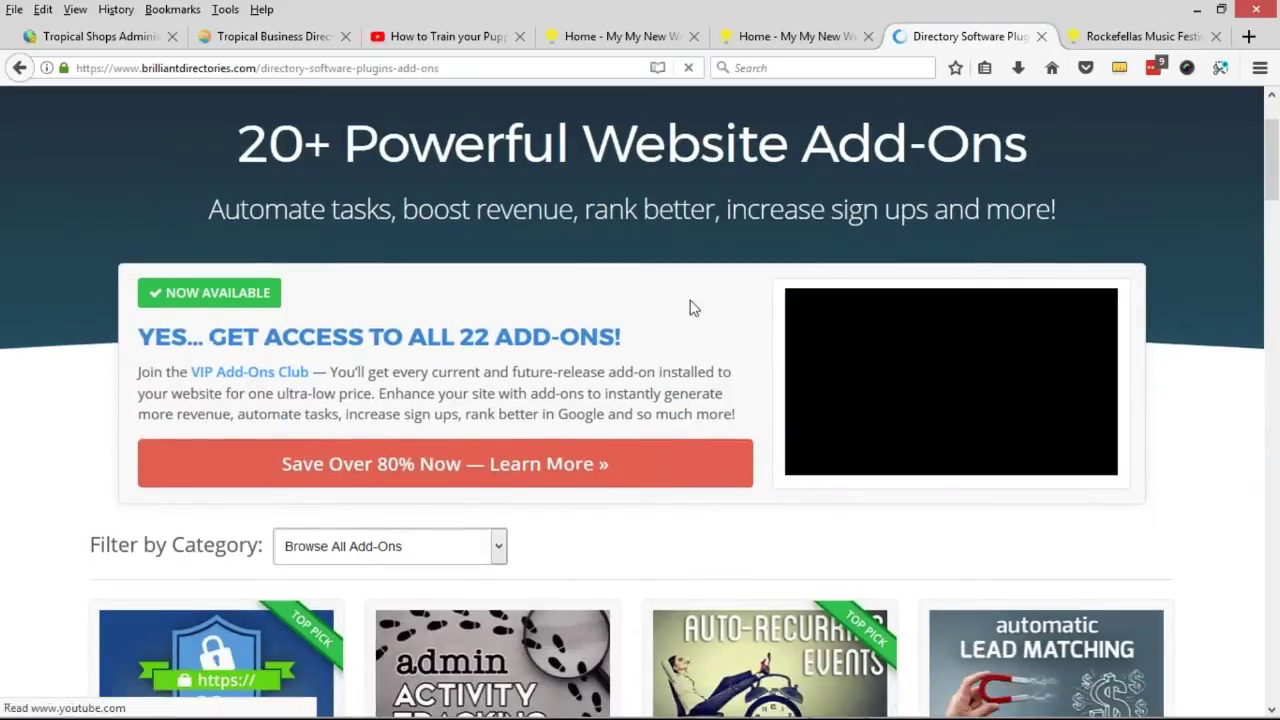
scroll(672, 376, down, 5)
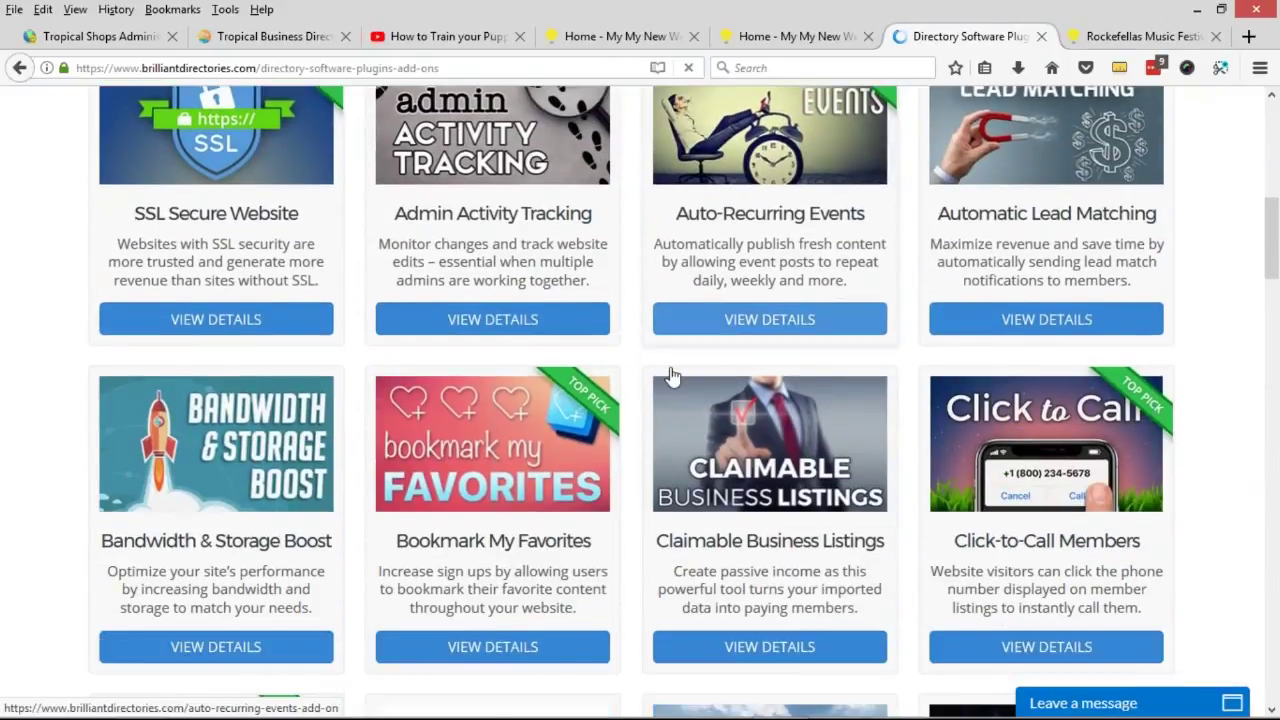
scroll(672, 376, down, 3)
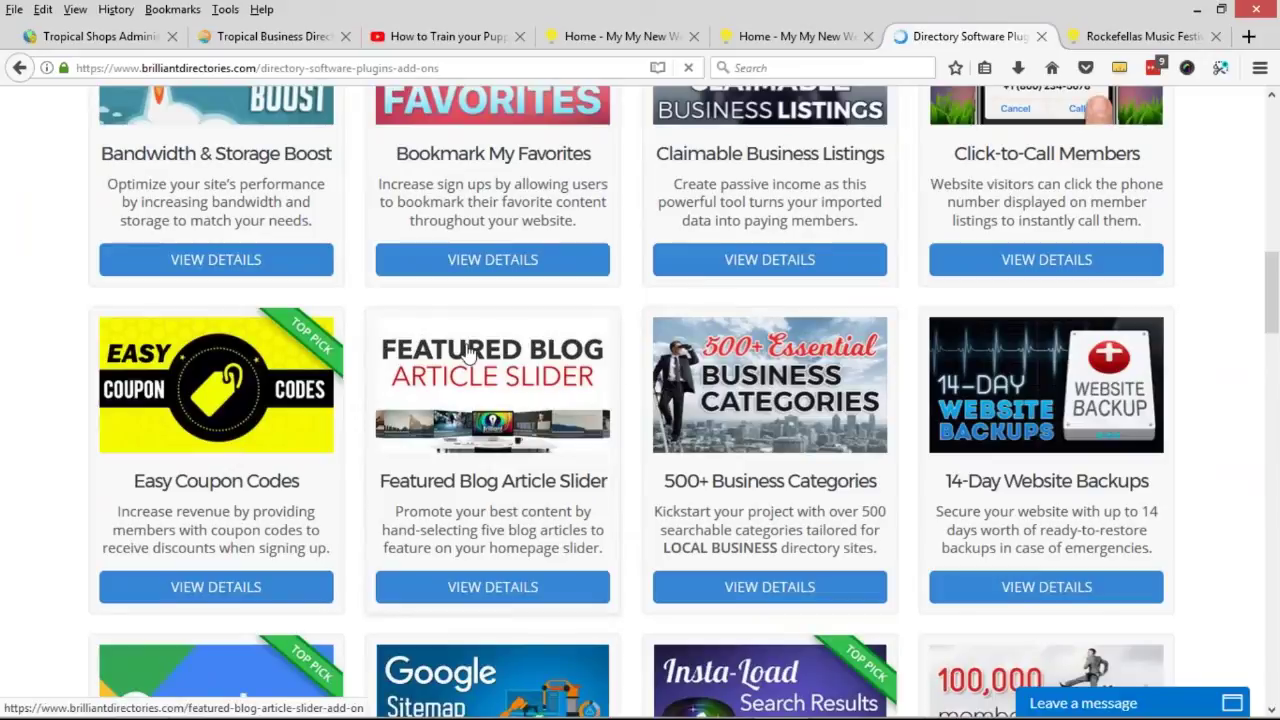
click(468, 349)
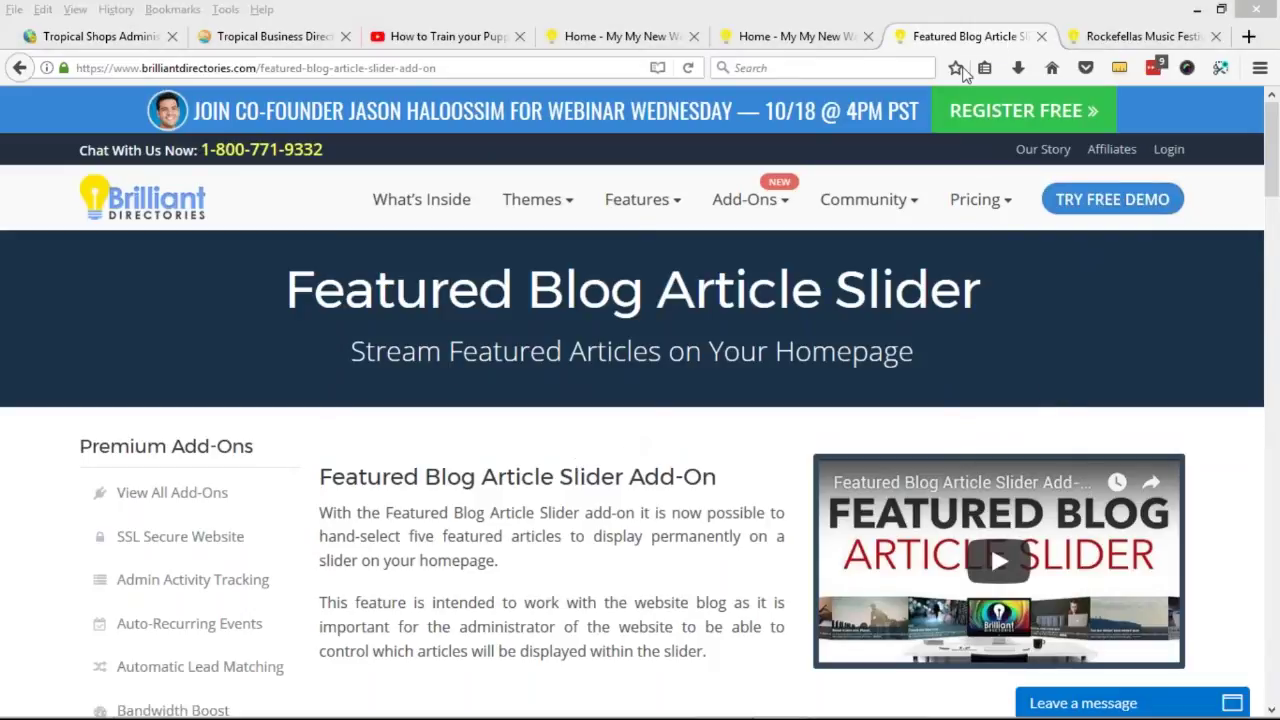
Review the description, video and pricing on the Featured Blog Article Slider add-on page.
scroll(680, 397, down, 2)
scroll(990, 454, down, 2)
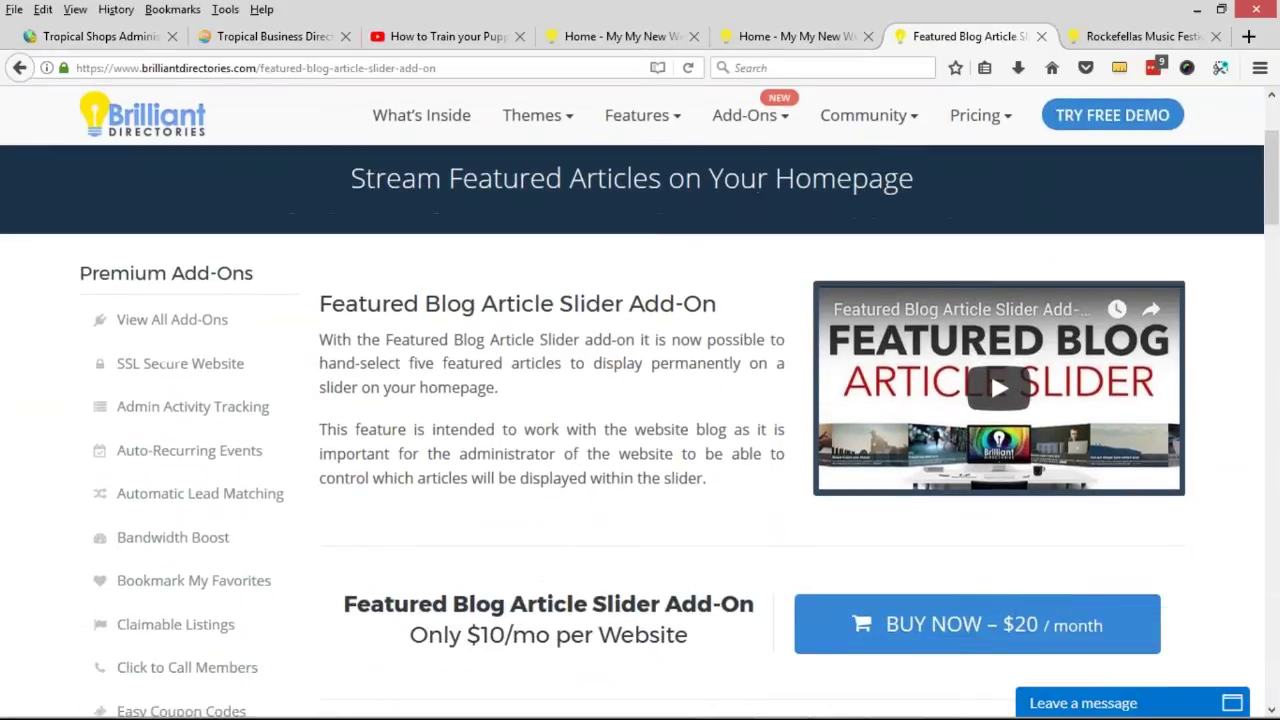
scroll(990, 454, up, 2)
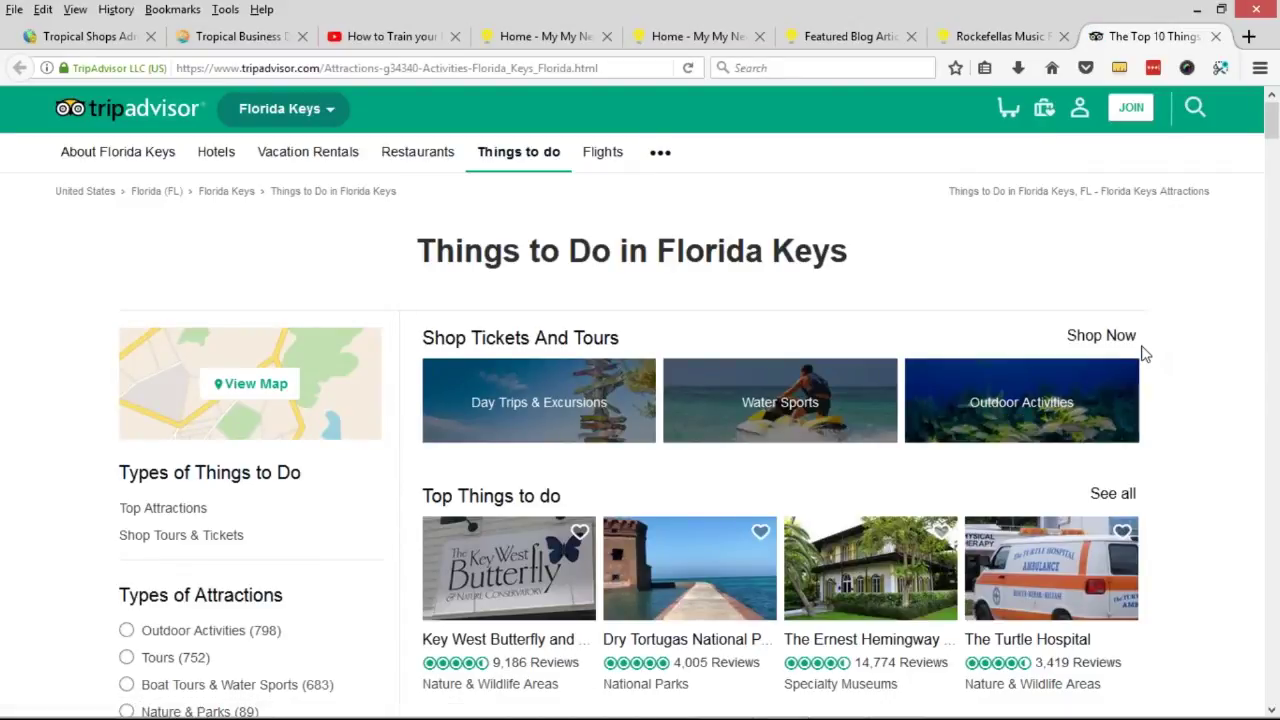
Examine the attraction types and the themed attraction rows on TripAdvisor's Things to Do in Florida Keys page.
scroll(1145, 354, down, 2)
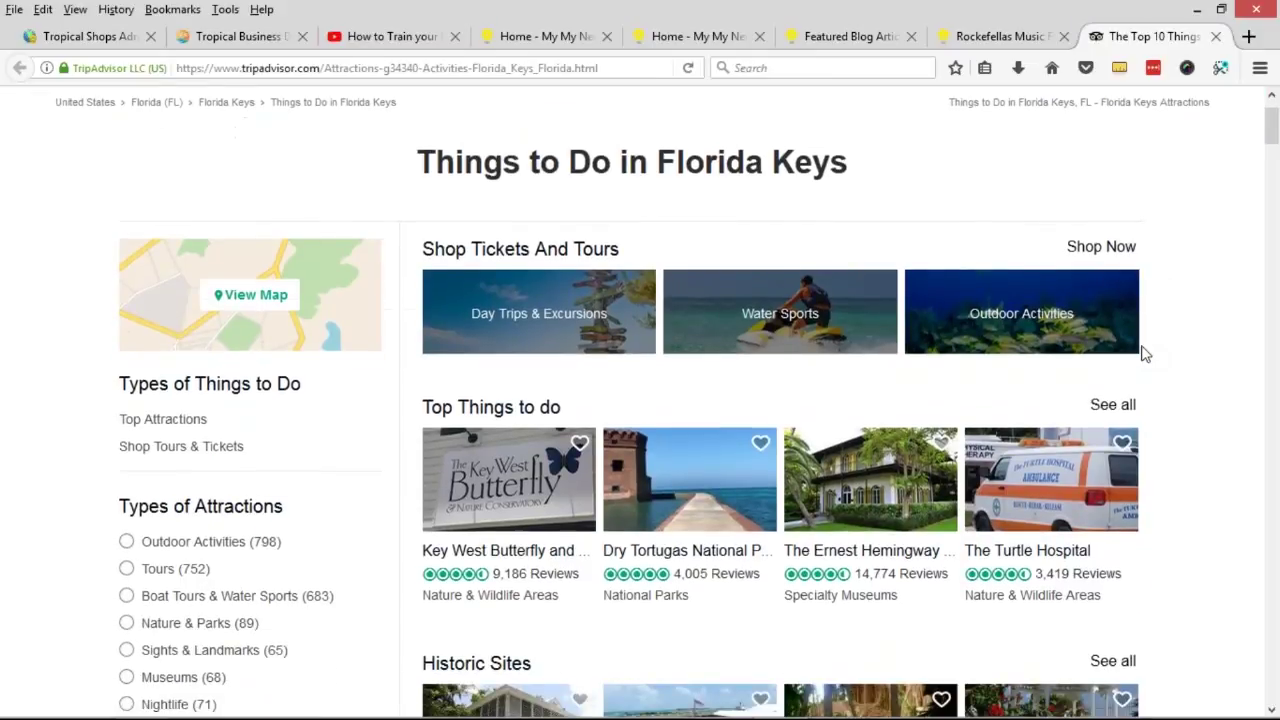
scroll(1145, 354, down, 2)
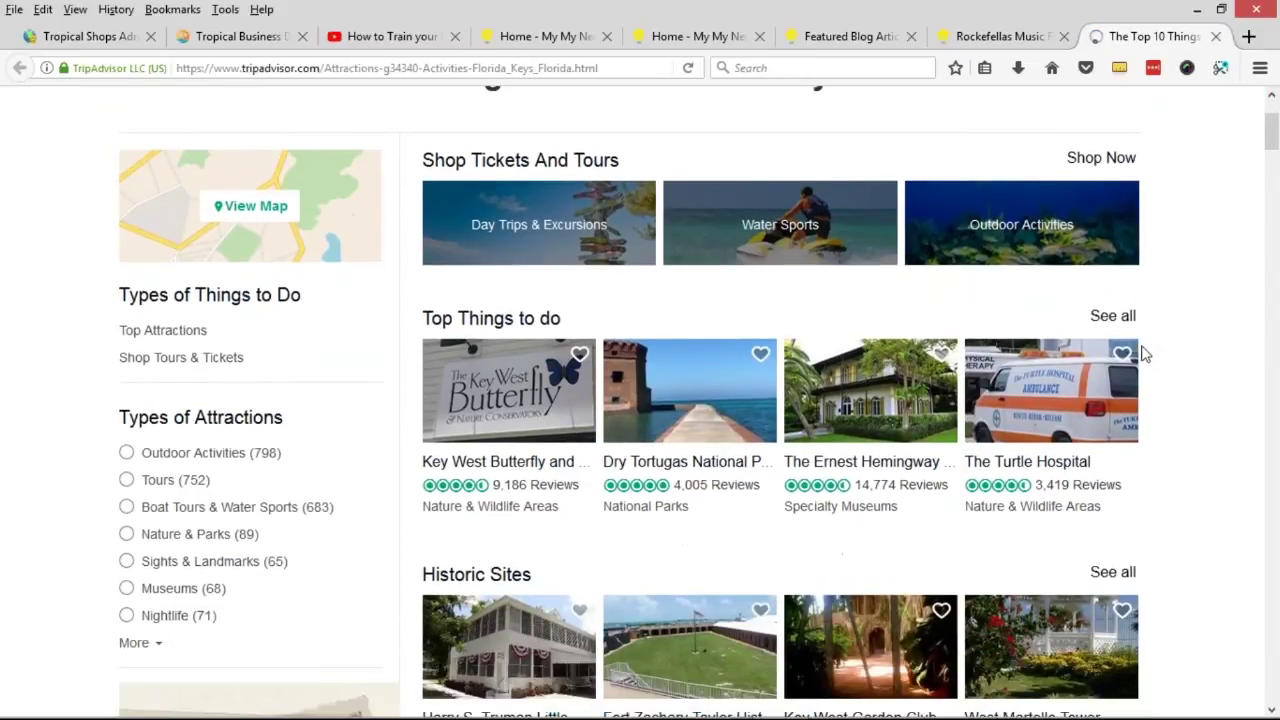
scroll(1145, 354, down, 2)
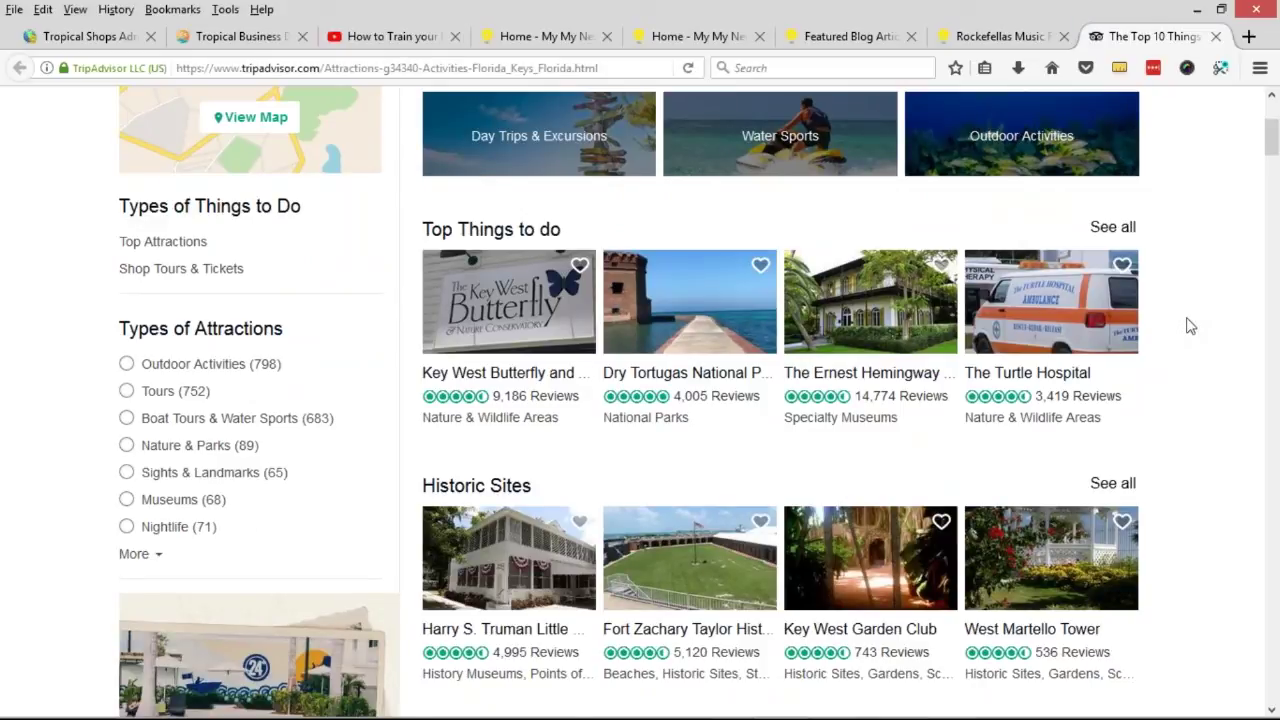
scroll(1190, 332, down, 2)
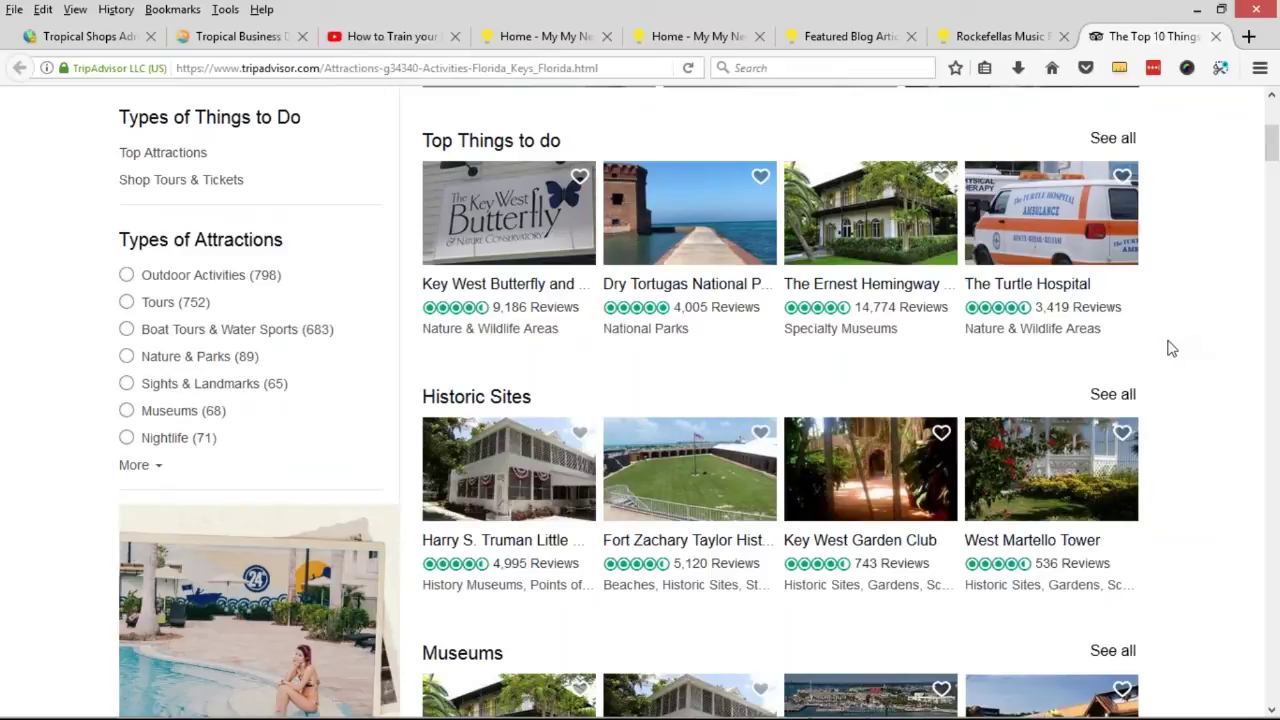
scroll(1171, 348, down, 4)
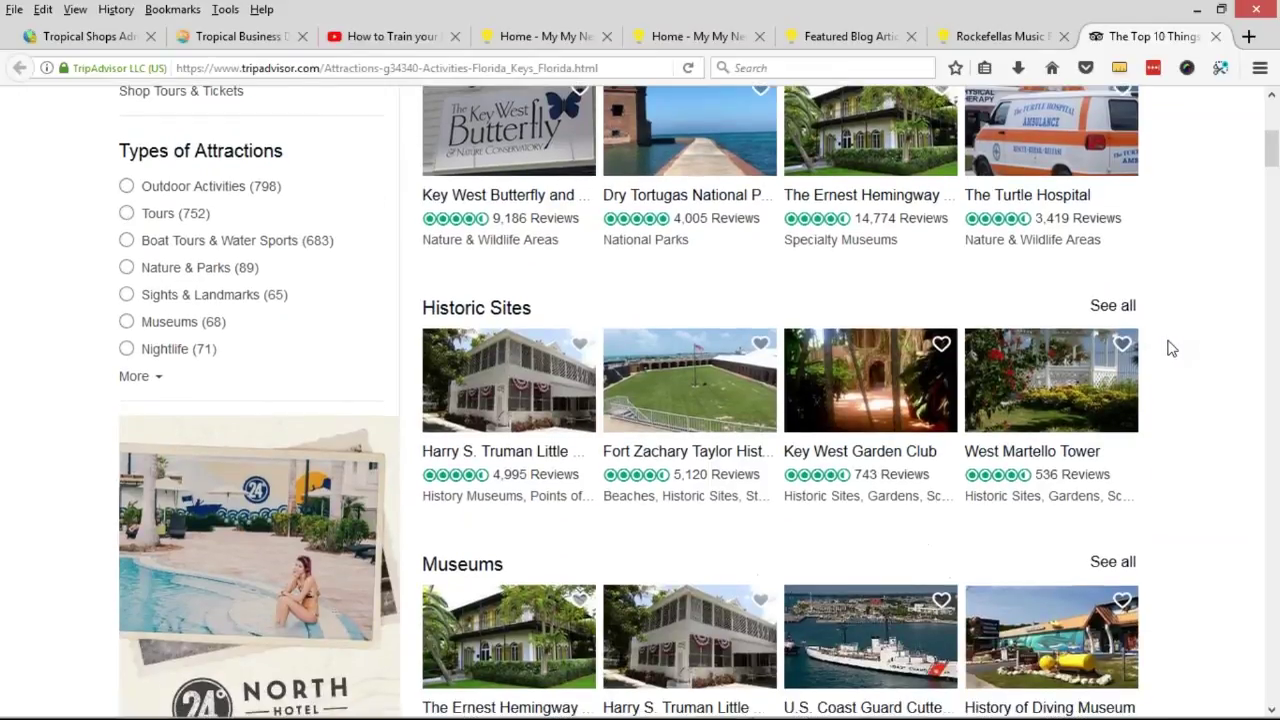
scroll(1171, 348, down, 2)
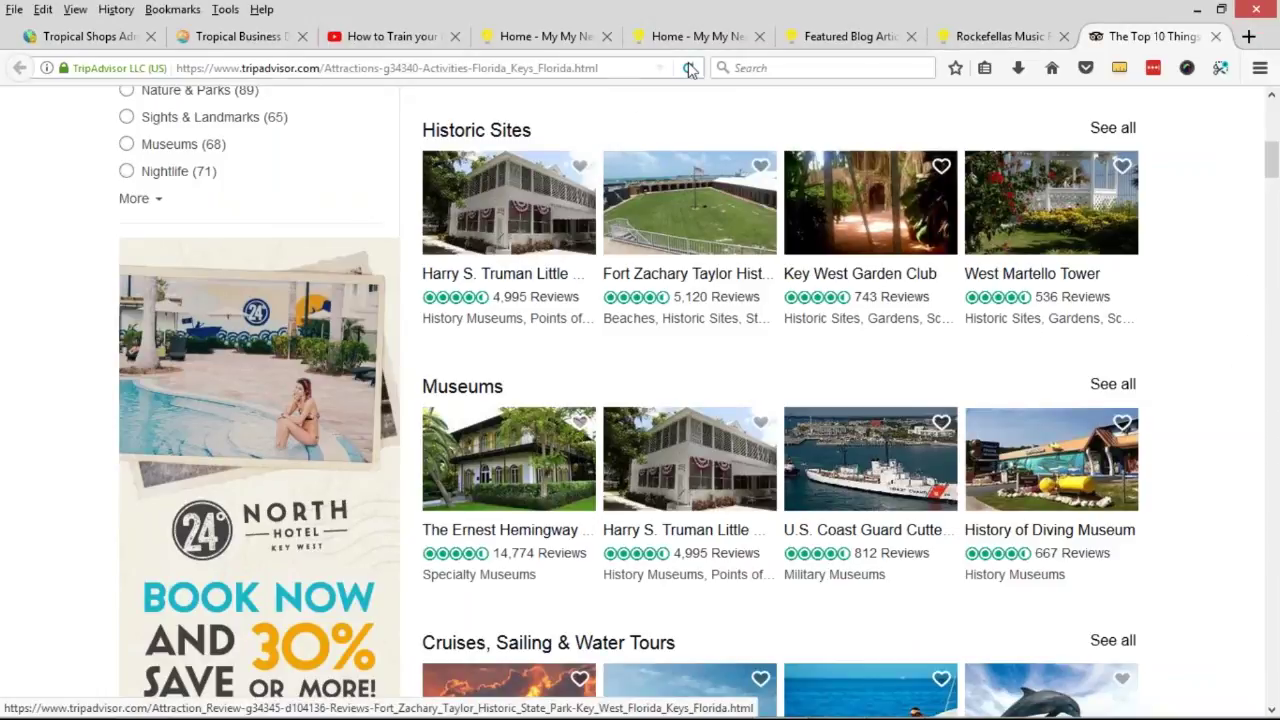
Open the Properties section of the Brilliant Directories demo site and look over its property listings.
click(827, 44)
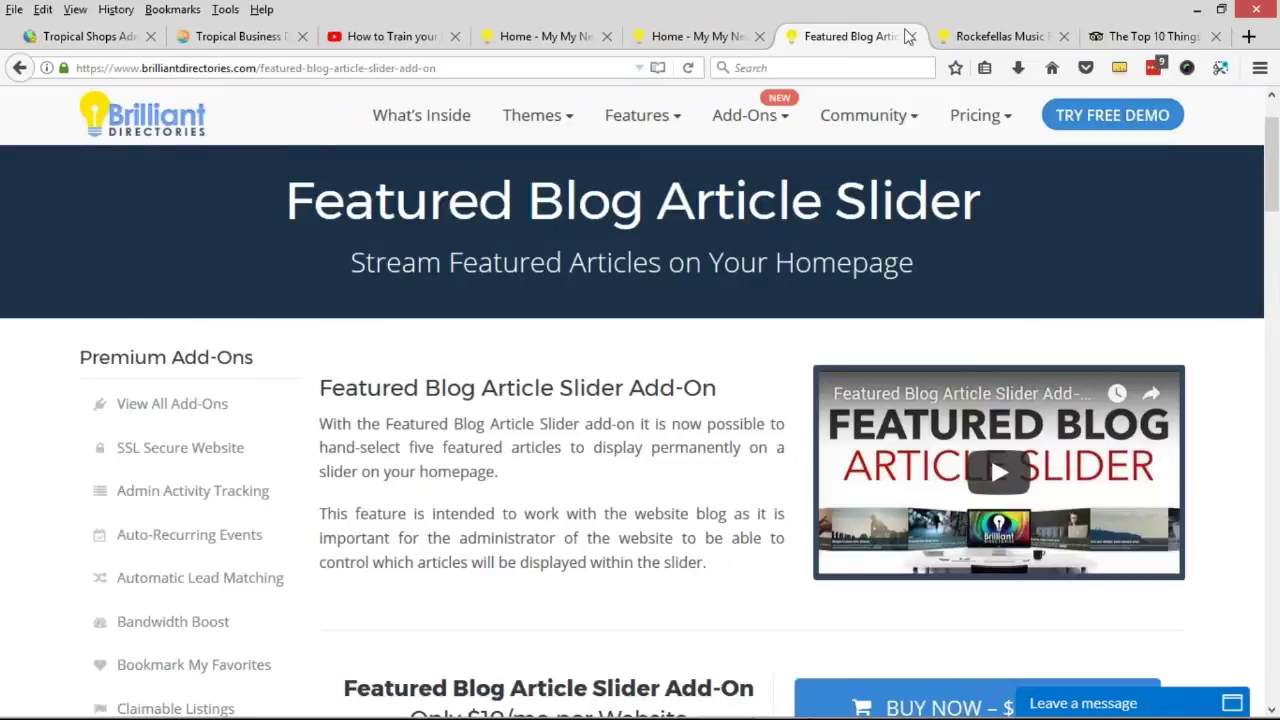
click(988, 36)
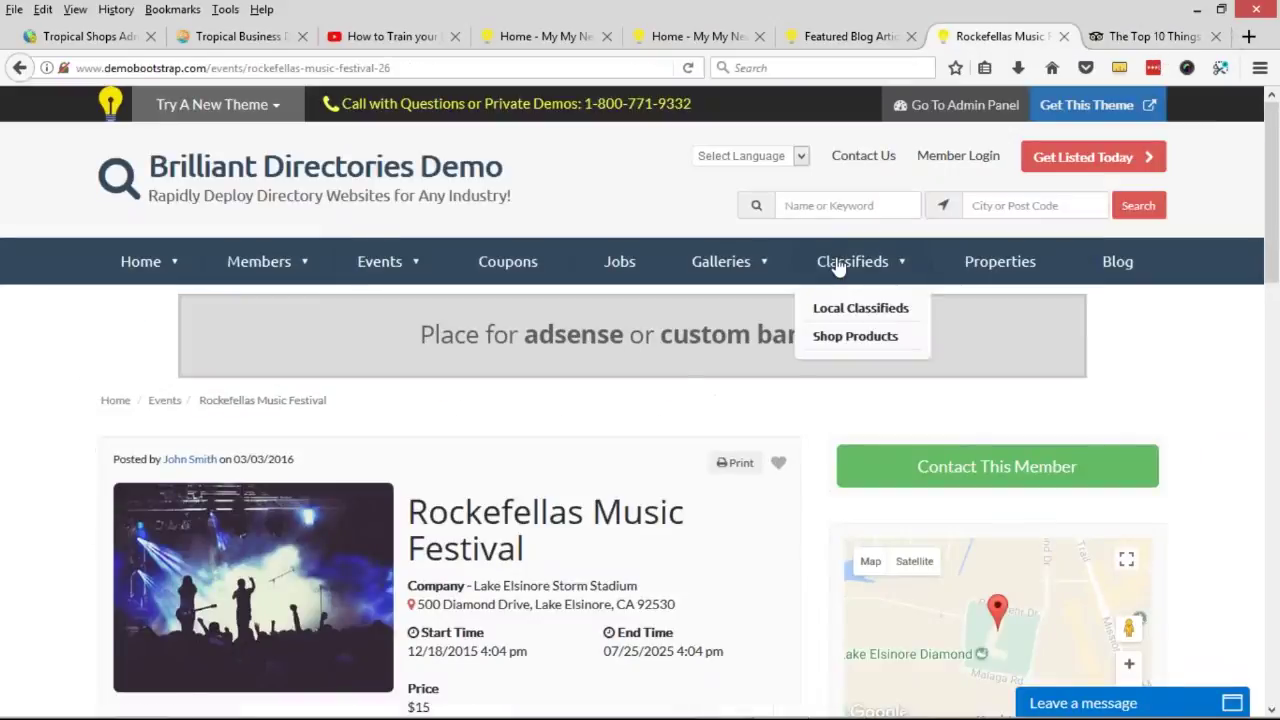
mouse_move(364, 275)
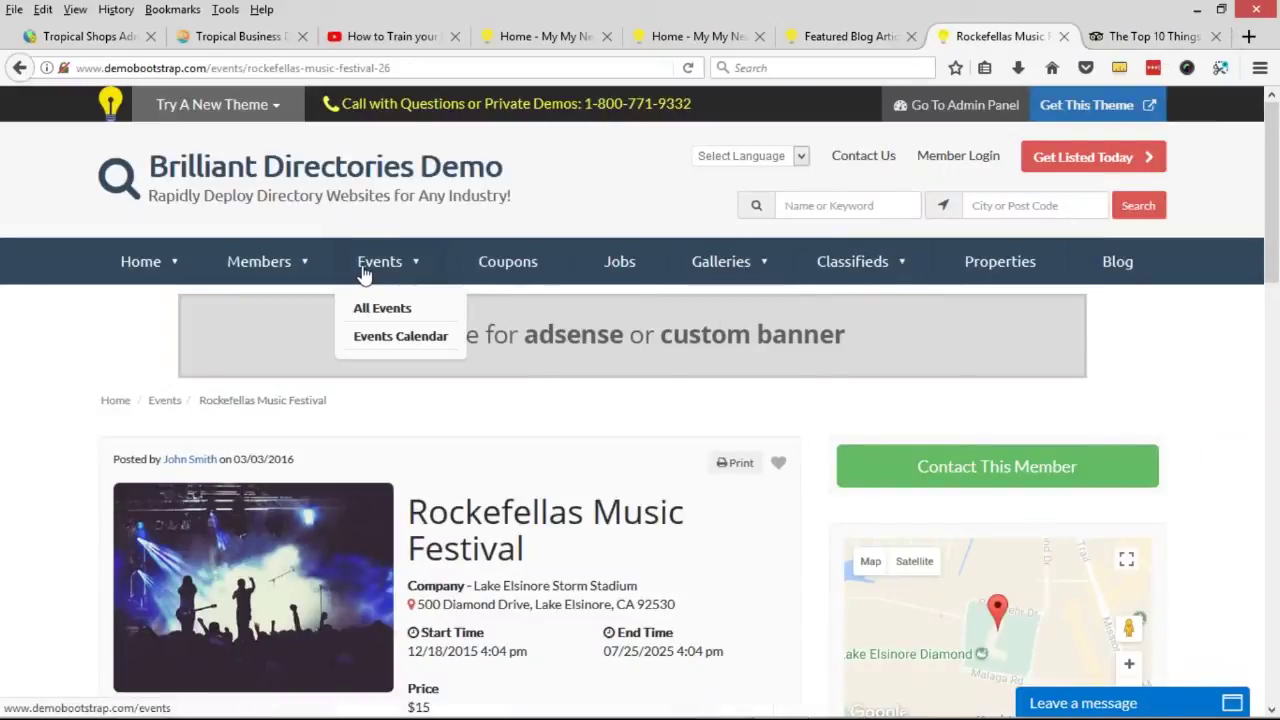
click(995, 272)
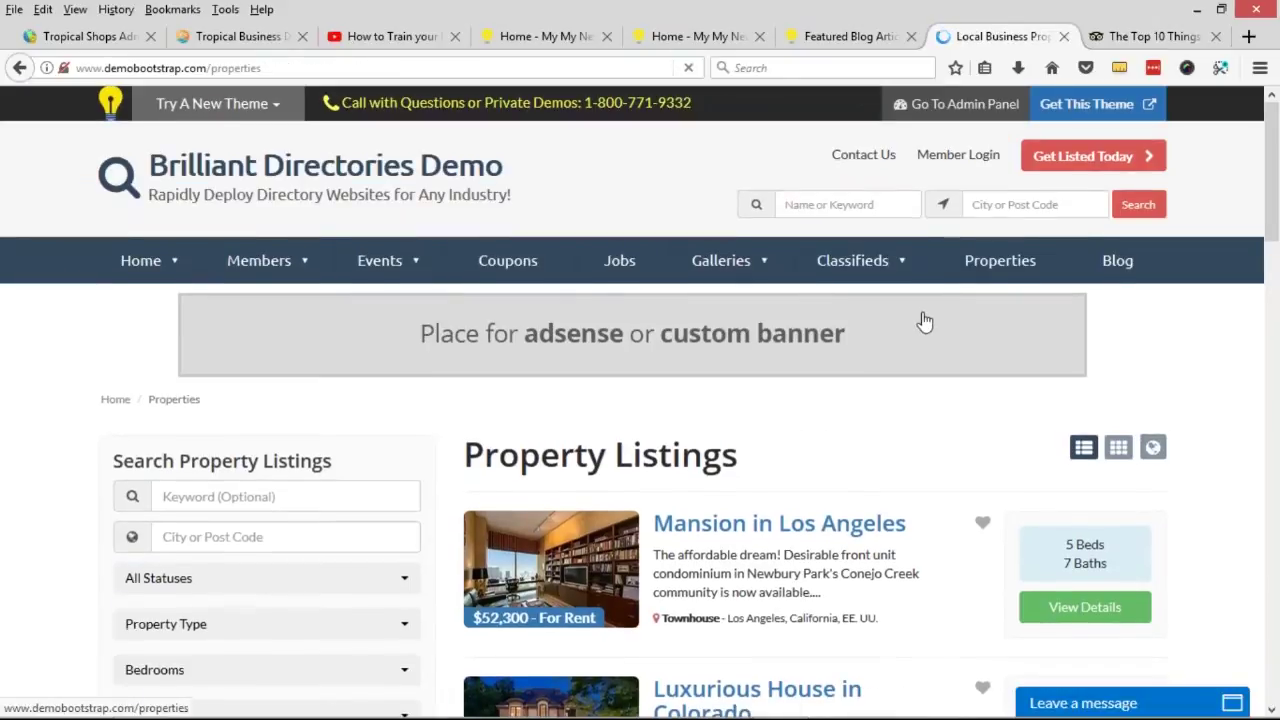
scroll(920, 323, down, 1)
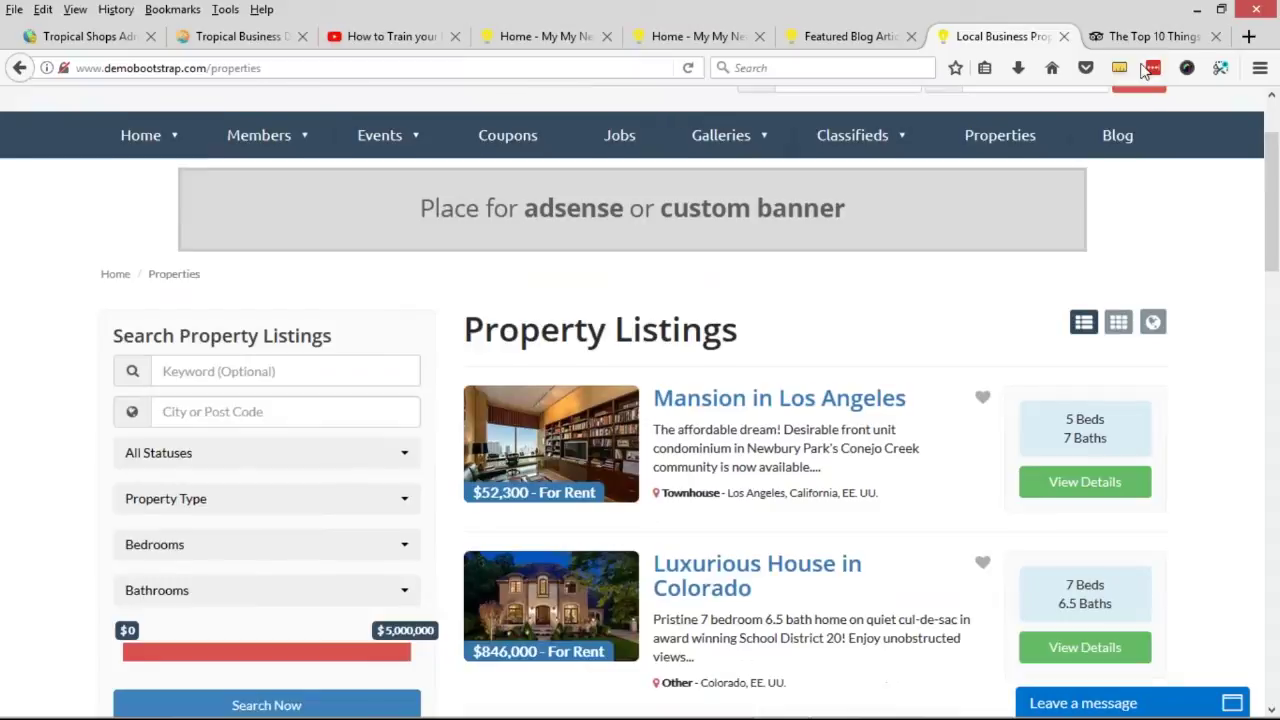
Return to the TripAdvisor Florida Keys page and briefly compare it with the TEFL homepage in Chrome.
click(1150, 36)
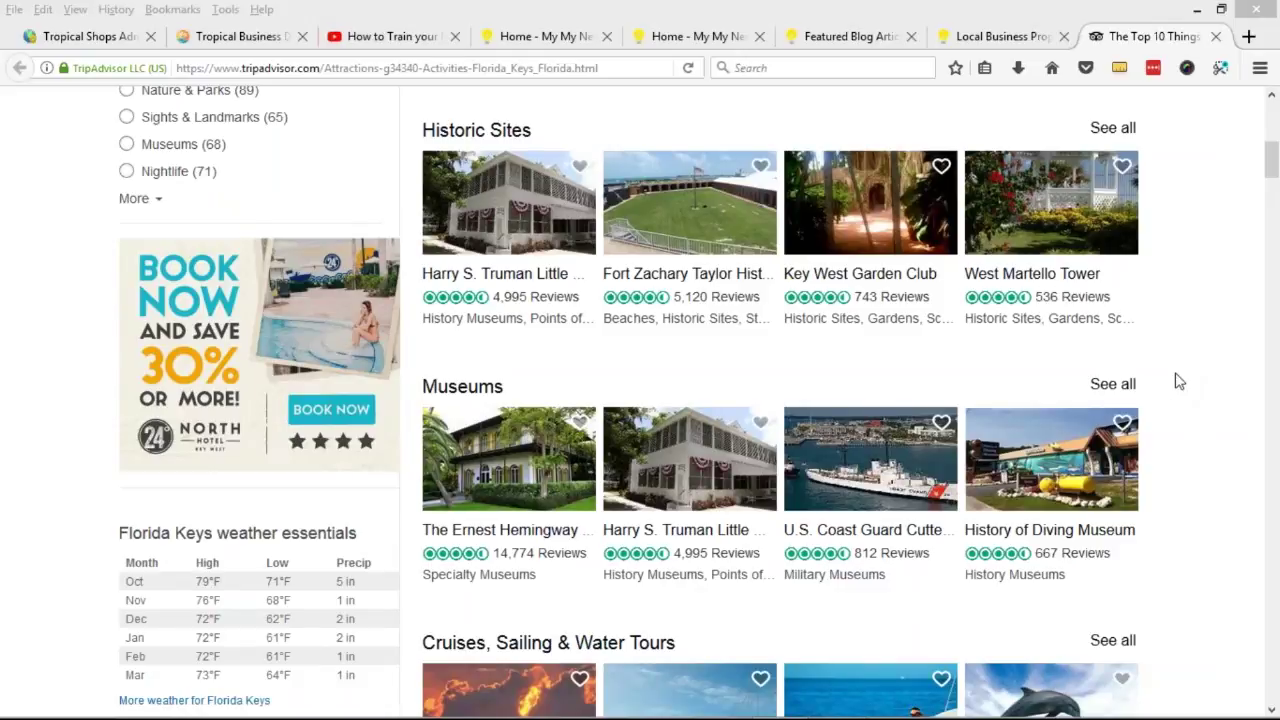
key(alt+Tab)
key(alt+Tab)
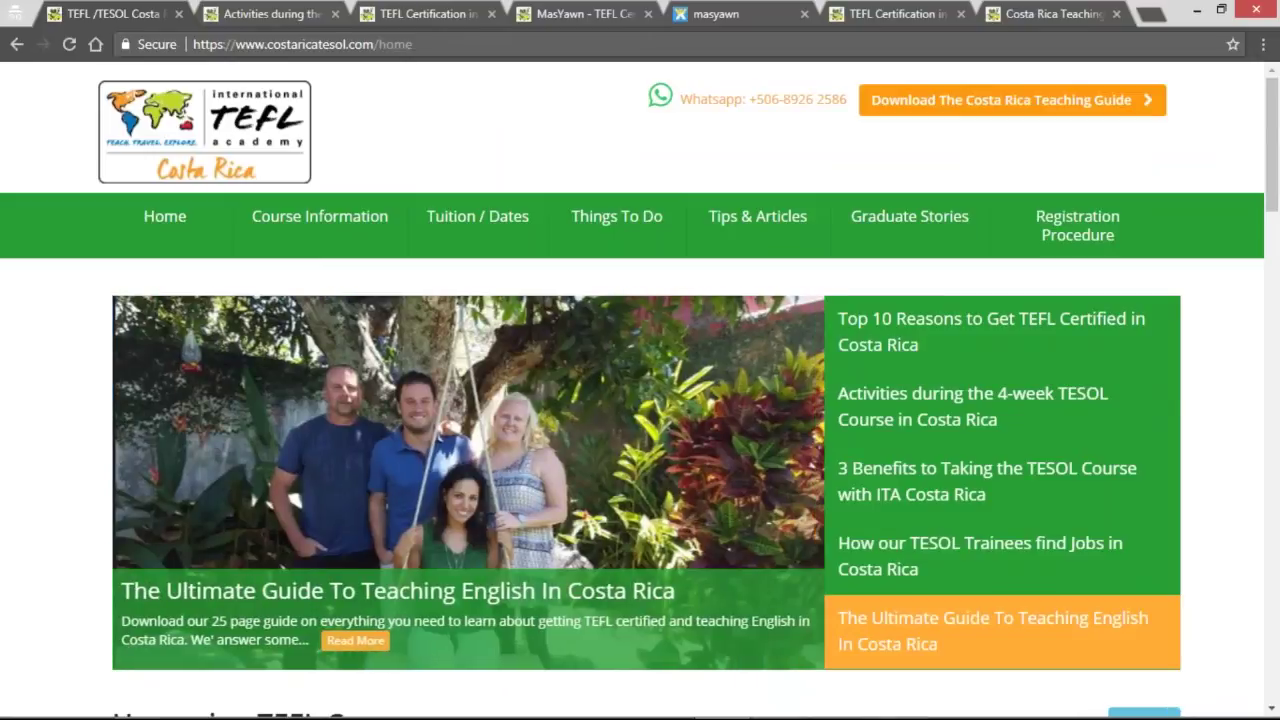
key(alt+Tab)
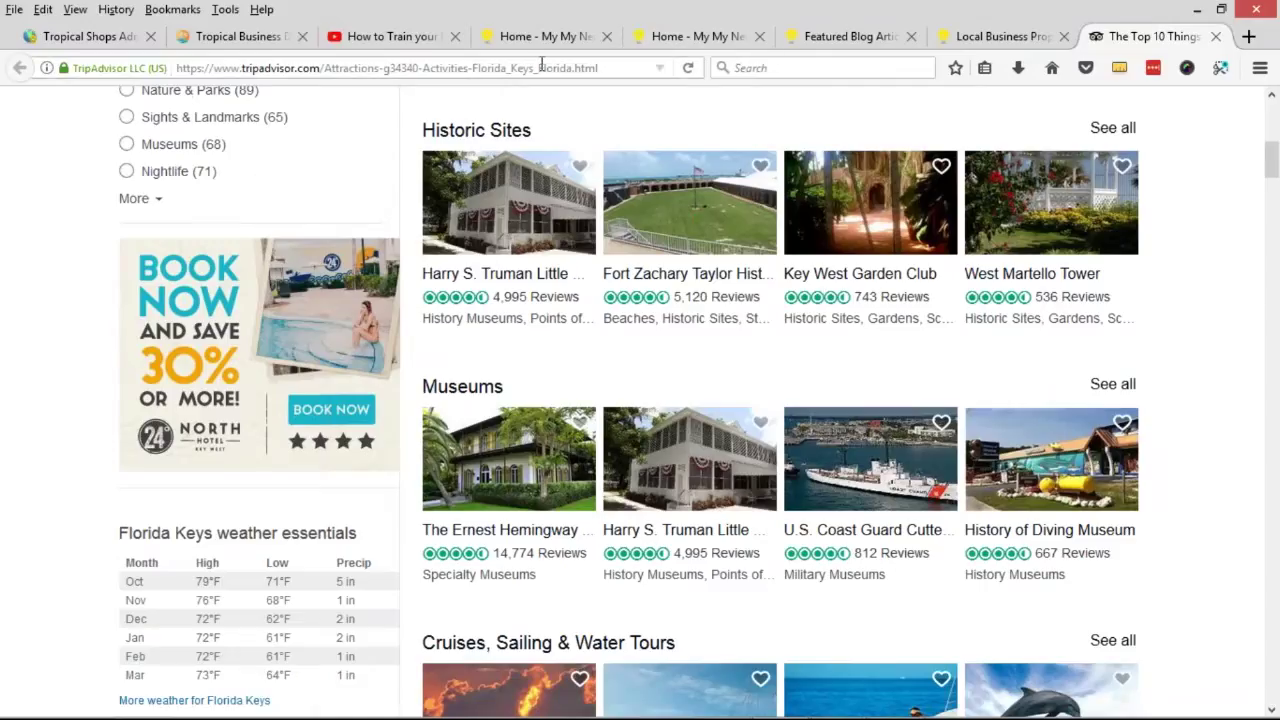
Open the Tropical Shops Deals & Coupons page, review its coupons and highlight the Good Neighbor Rate coupon's mention code.
click(240, 36)
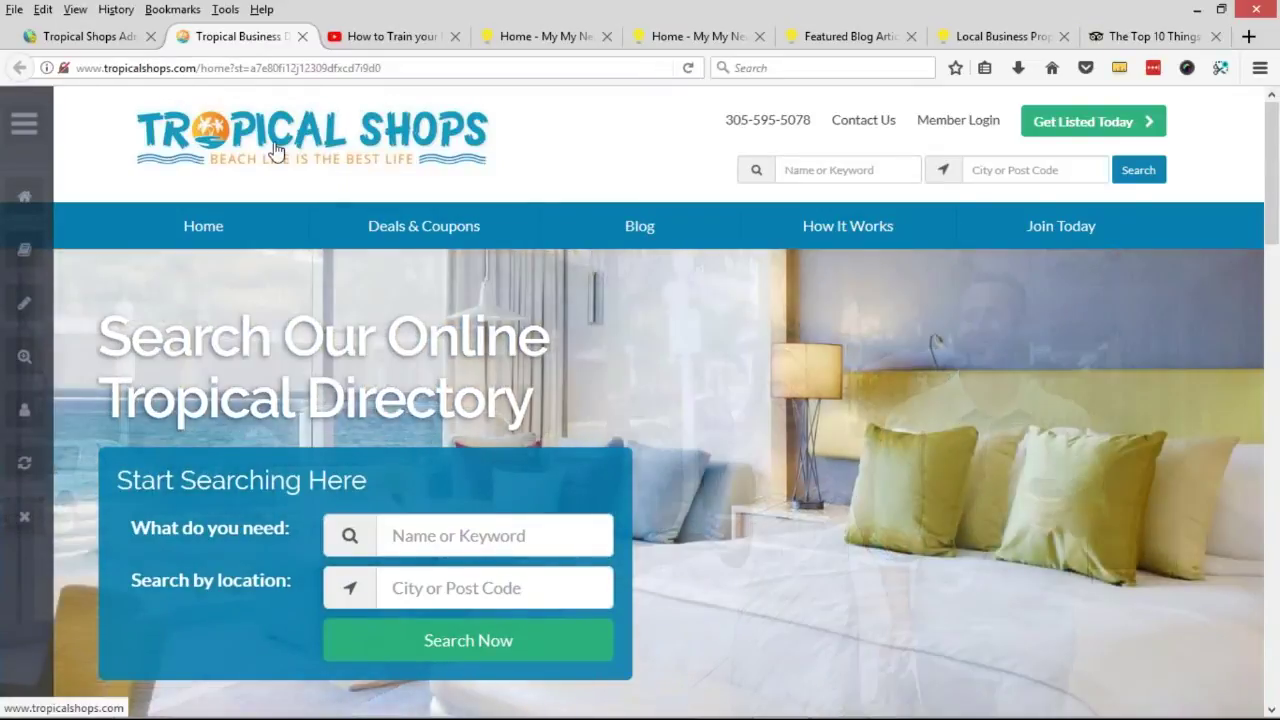
click(395, 230)
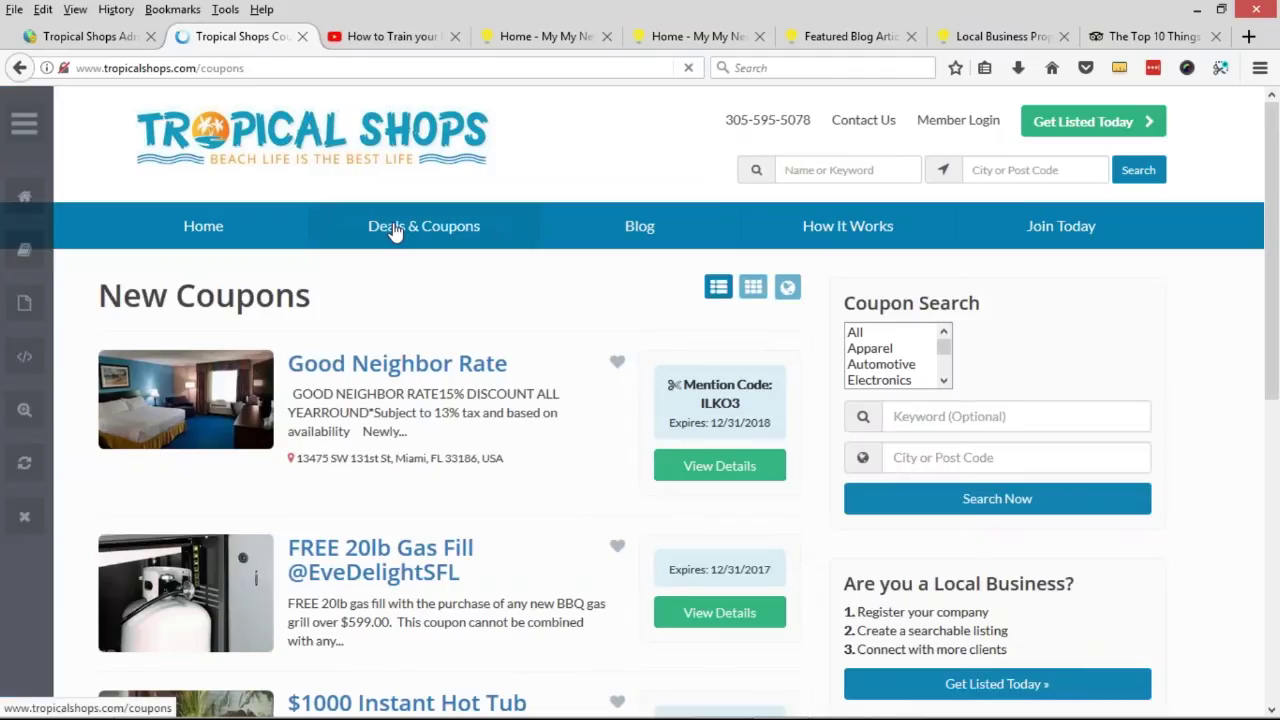
scroll(597, 314, down, 2)
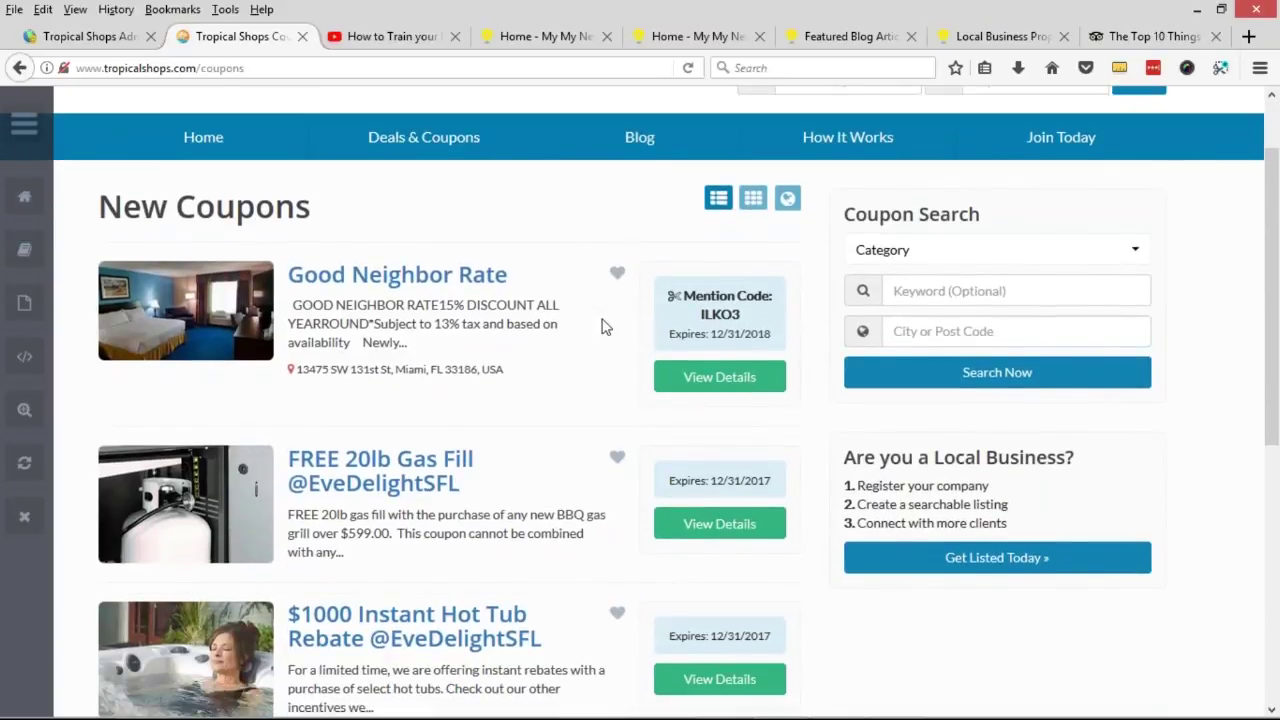
scroll(604, 326, down, 2)
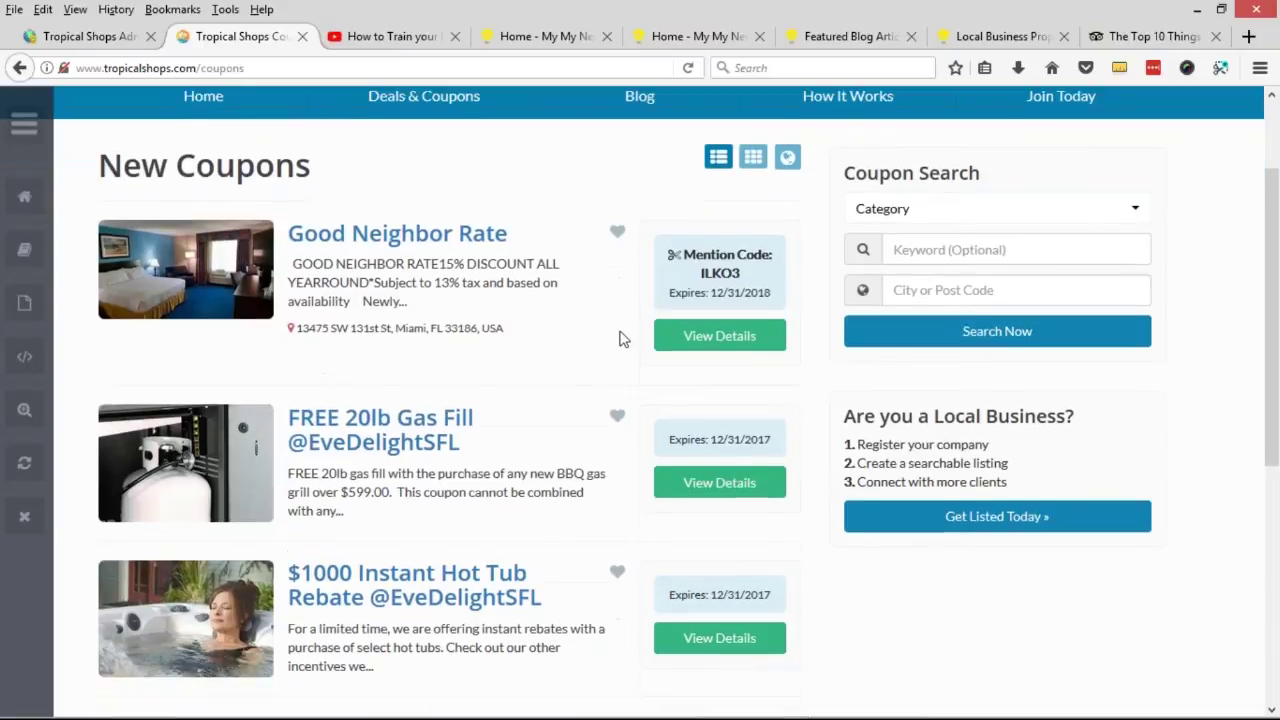
scroll(645, 352, down, 1)
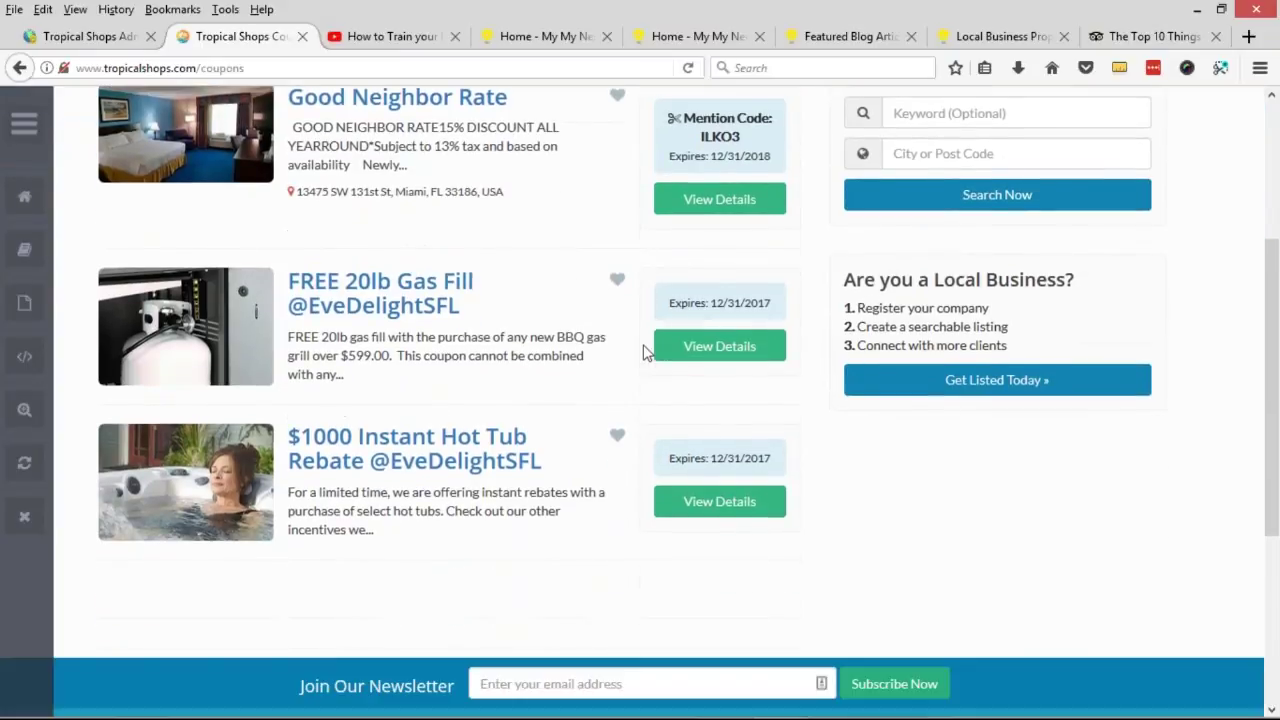
scroll(645, 352, up, 5)
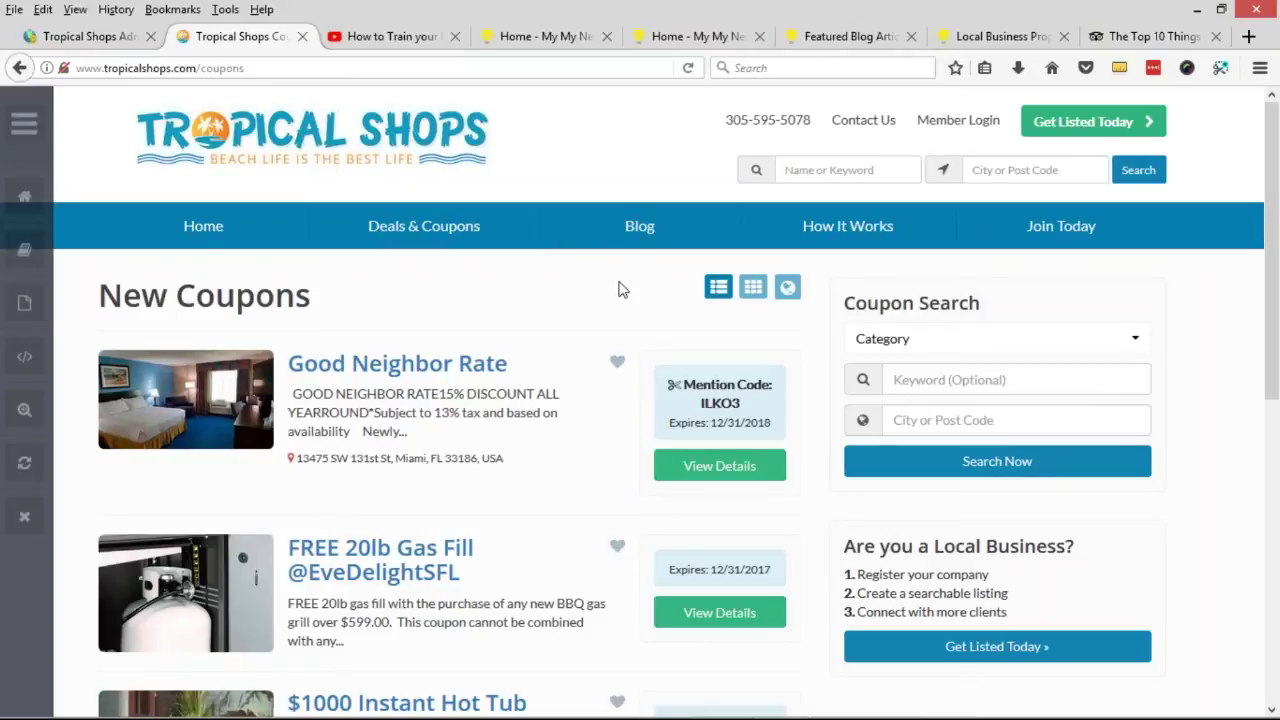
scroll(620, 289, down, 2)
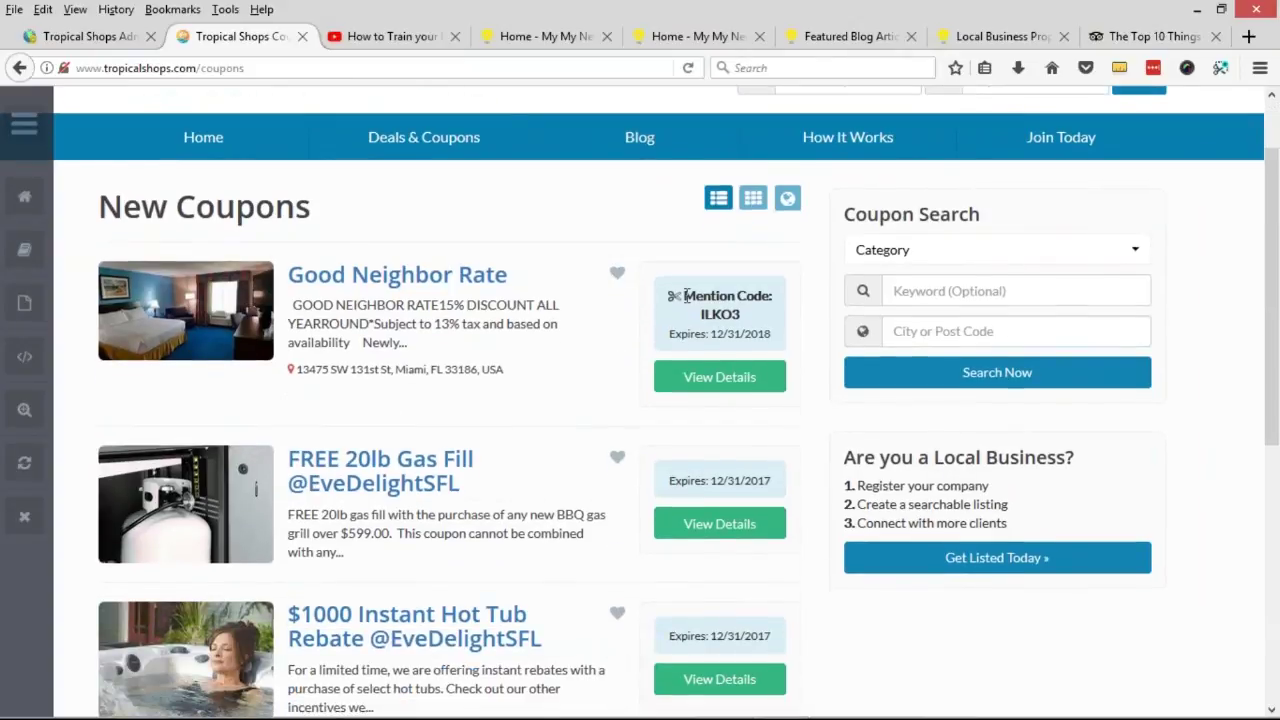
drag(686, 294, 740, 318)
scroll(589, 360, down, 4)
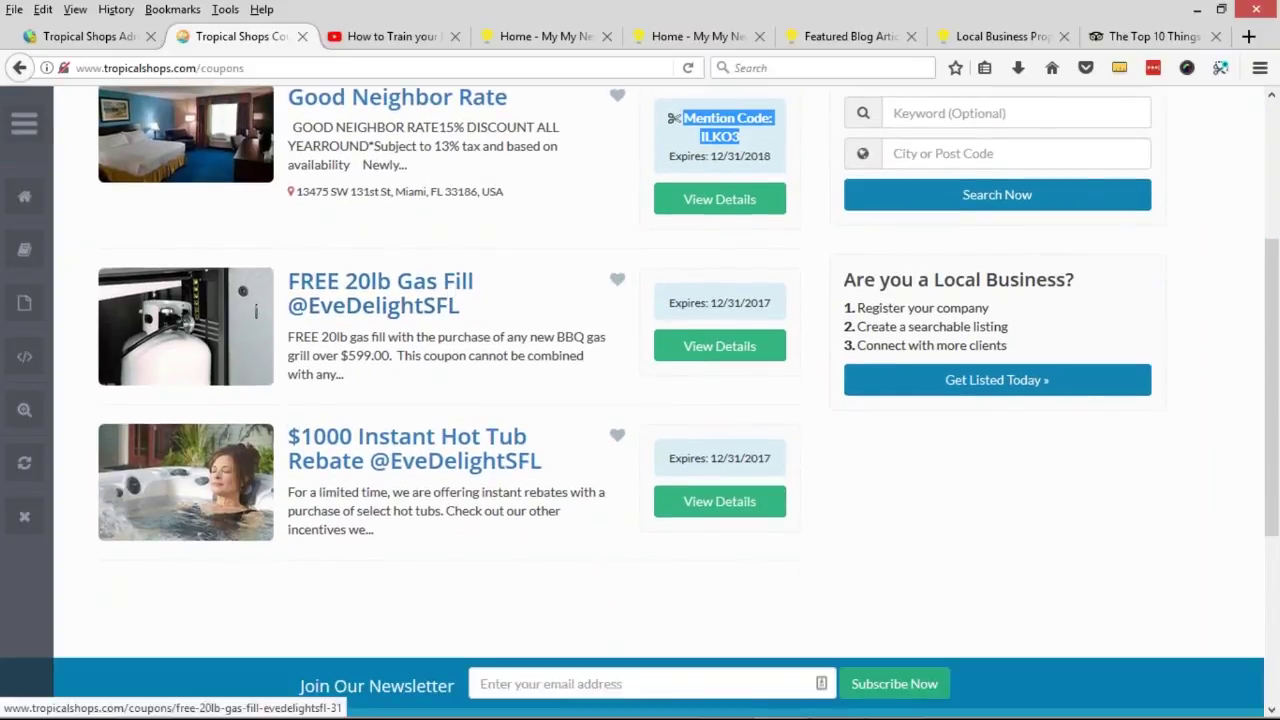
middle_click(403, 316)
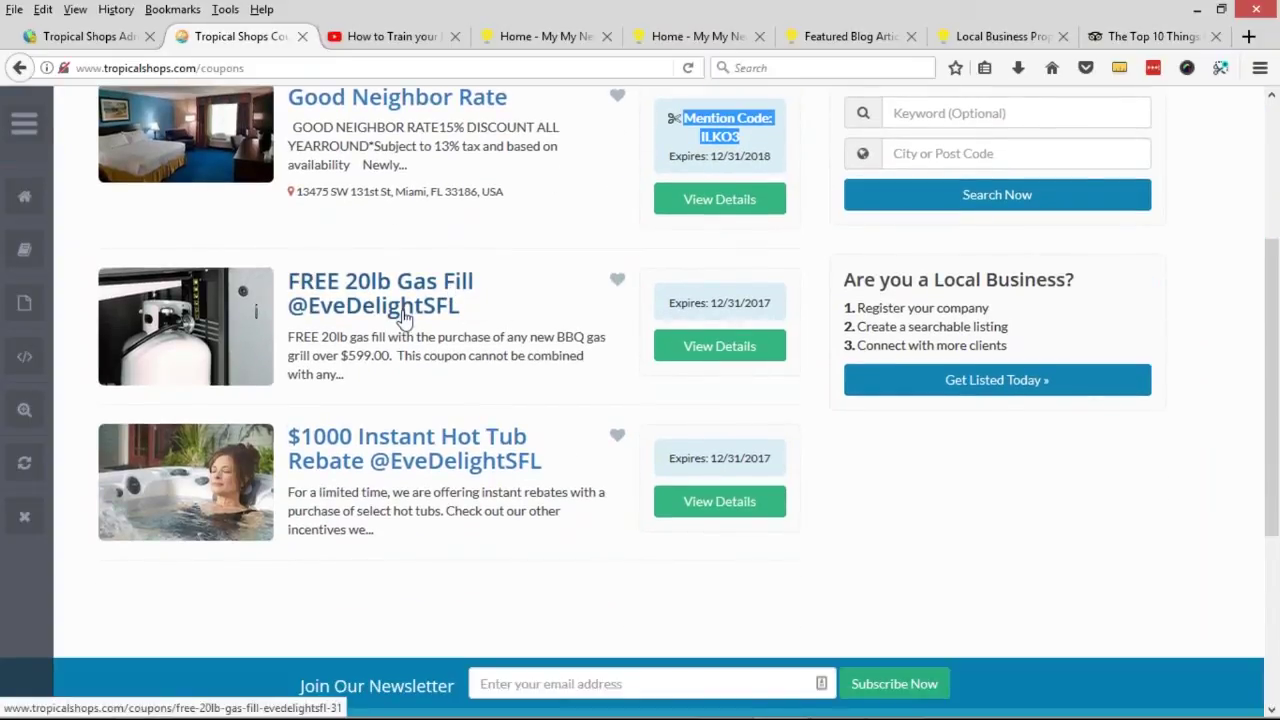
click(360, 38)
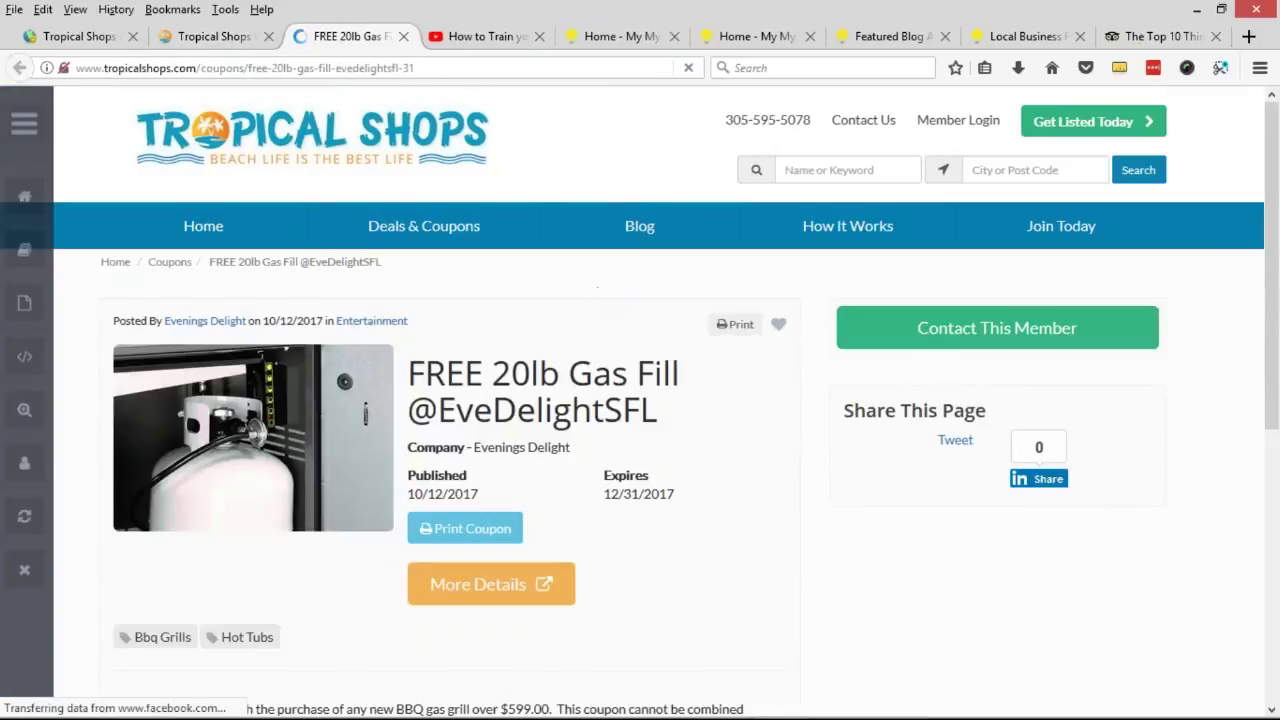
scroll(625, 375, down, 1)
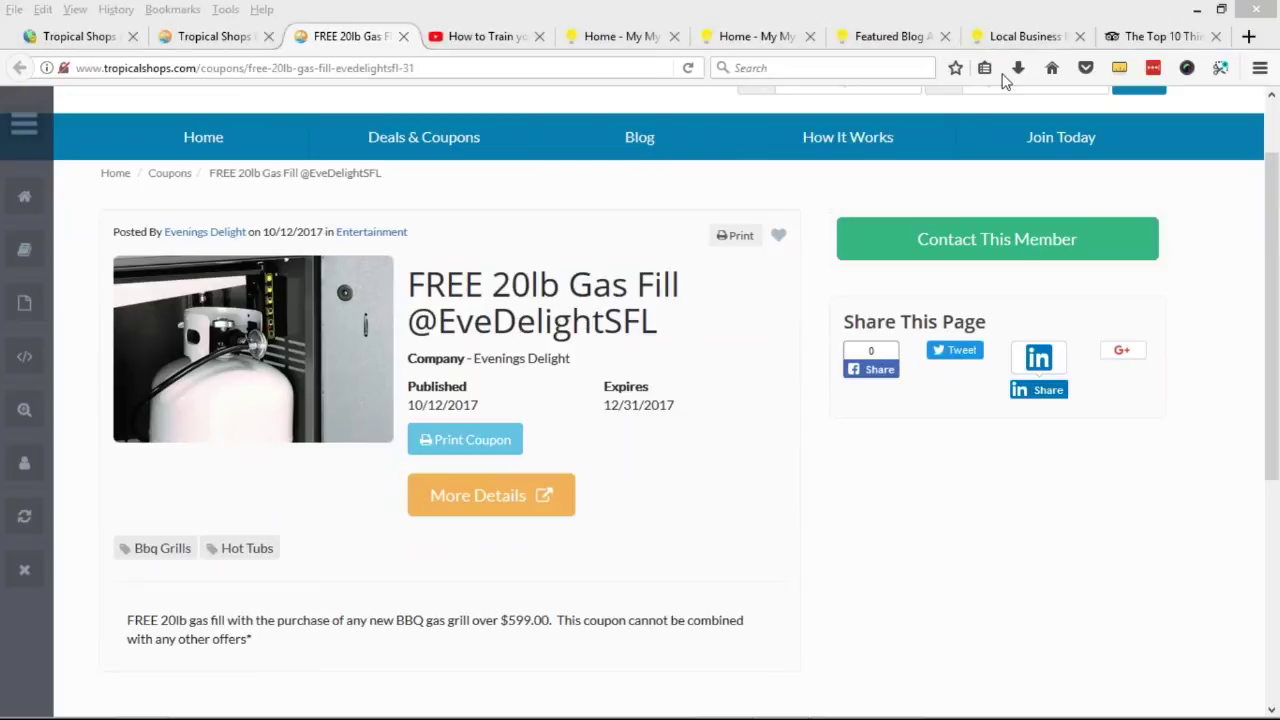
click(840, 427)
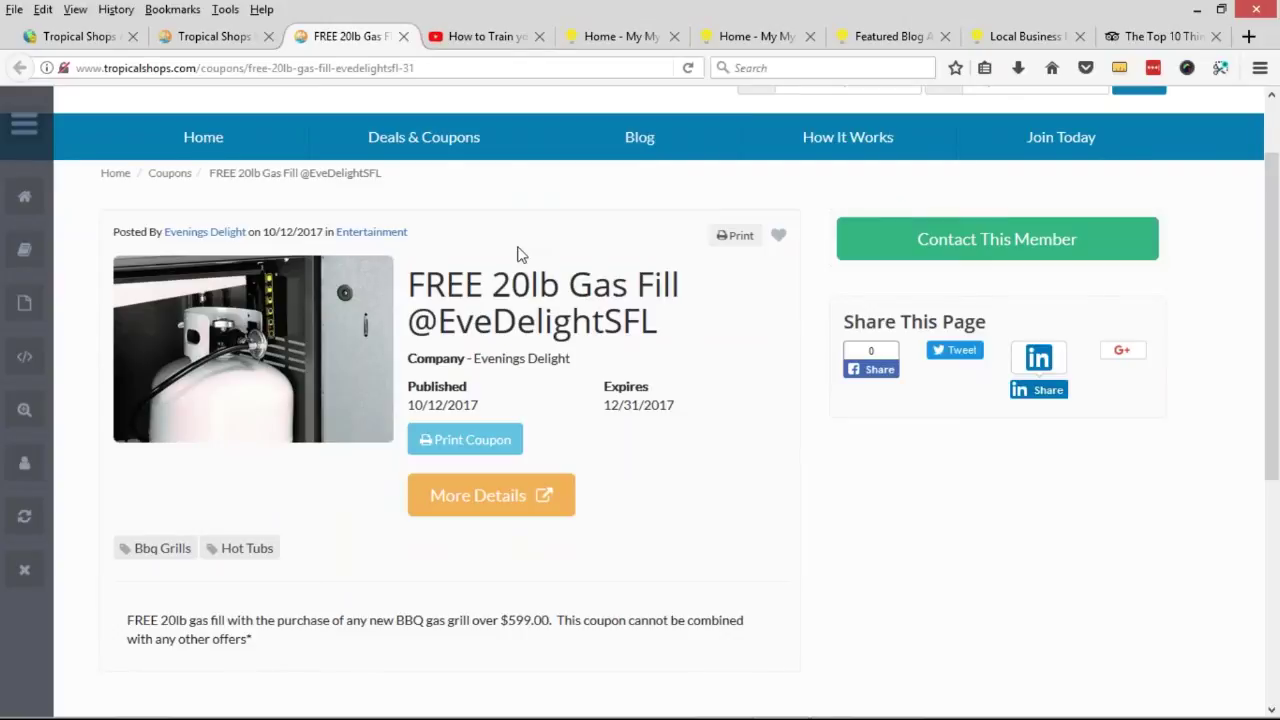
click(942, 356)
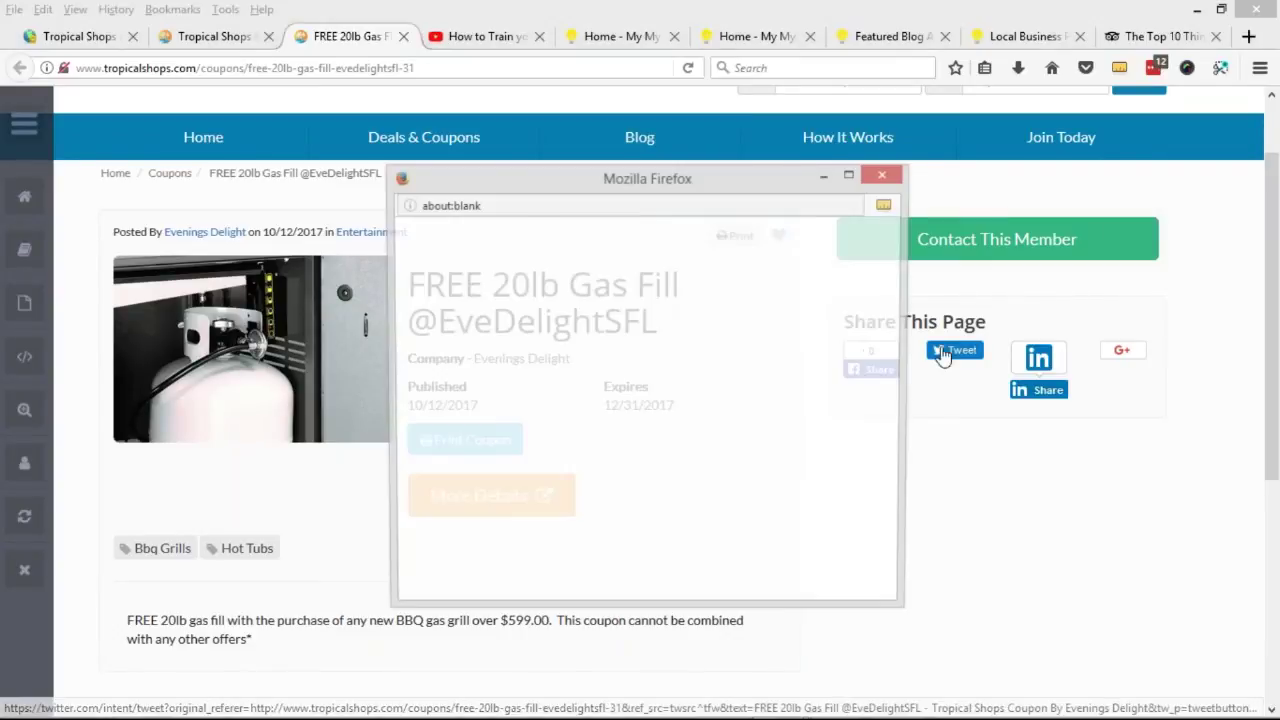
click(548, 328)
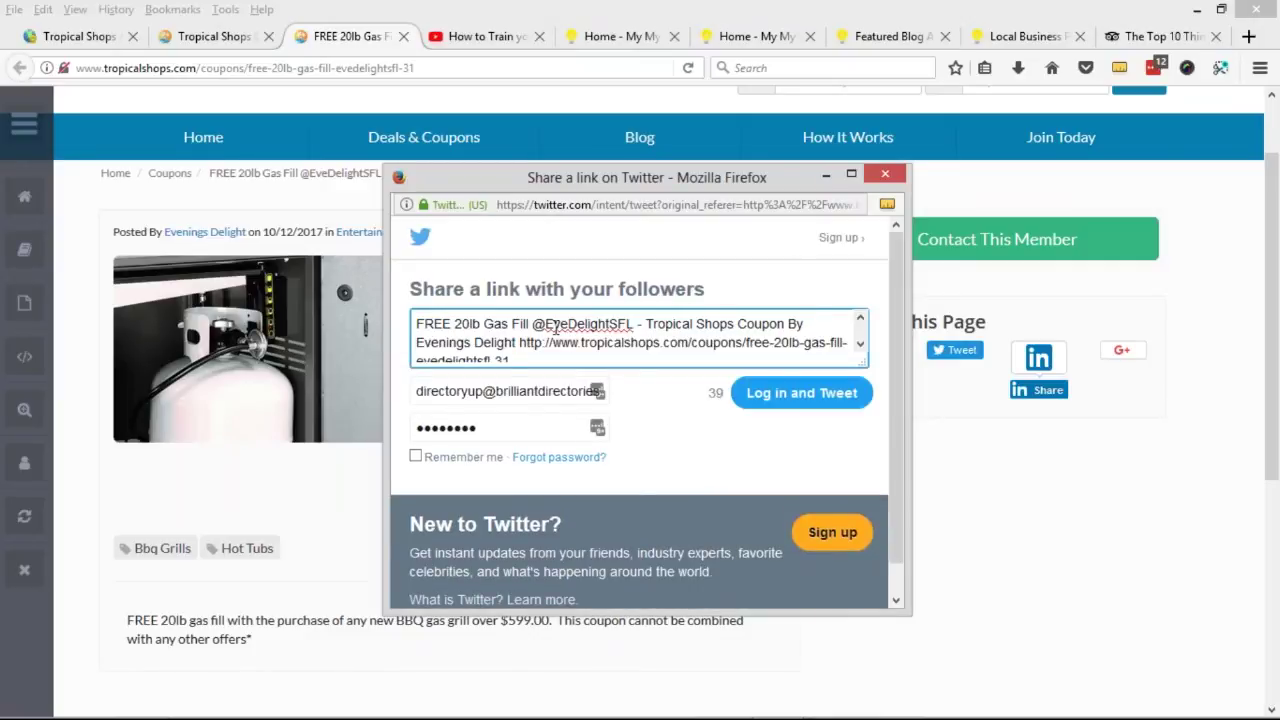
drag(533, 323, 634, 323)
key(BackSpace)
key(ctrl+z)
drag(533, 323, 634, 323)
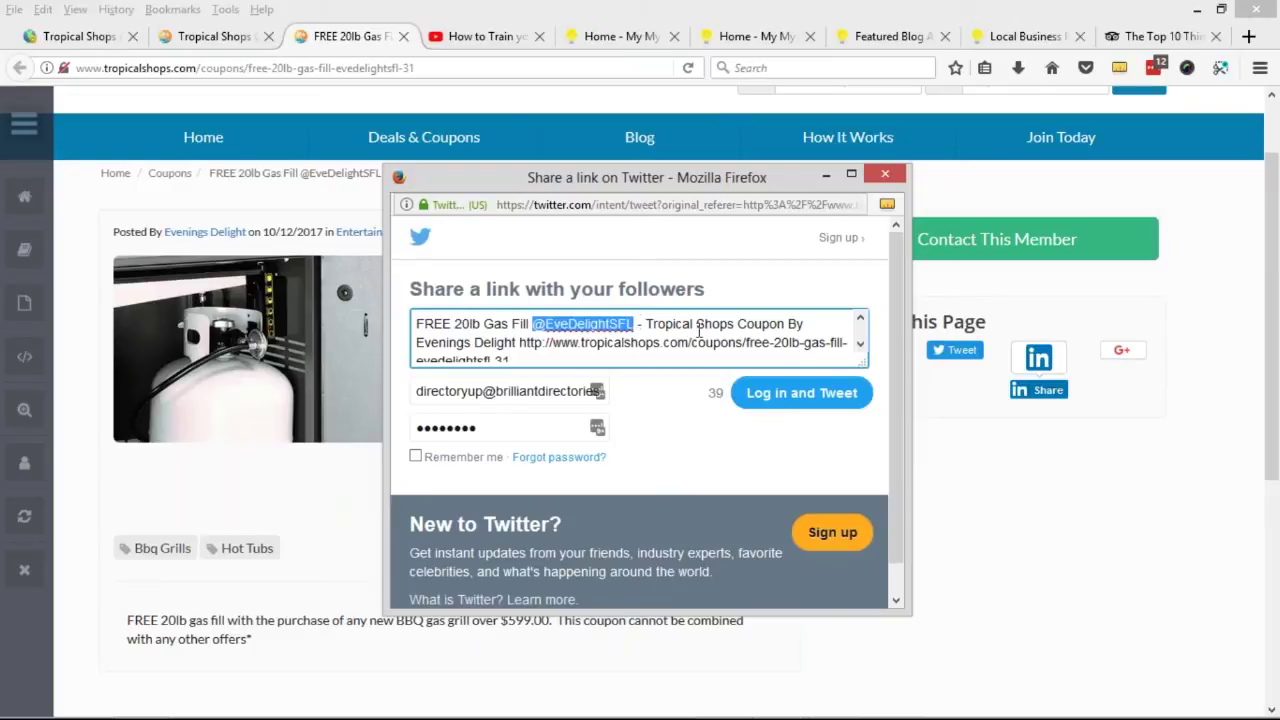
Check the coupon link in the prefilled tweet, highlight the business's Twitter handle again and close the share window.
scroll(580, 346, down, 1)
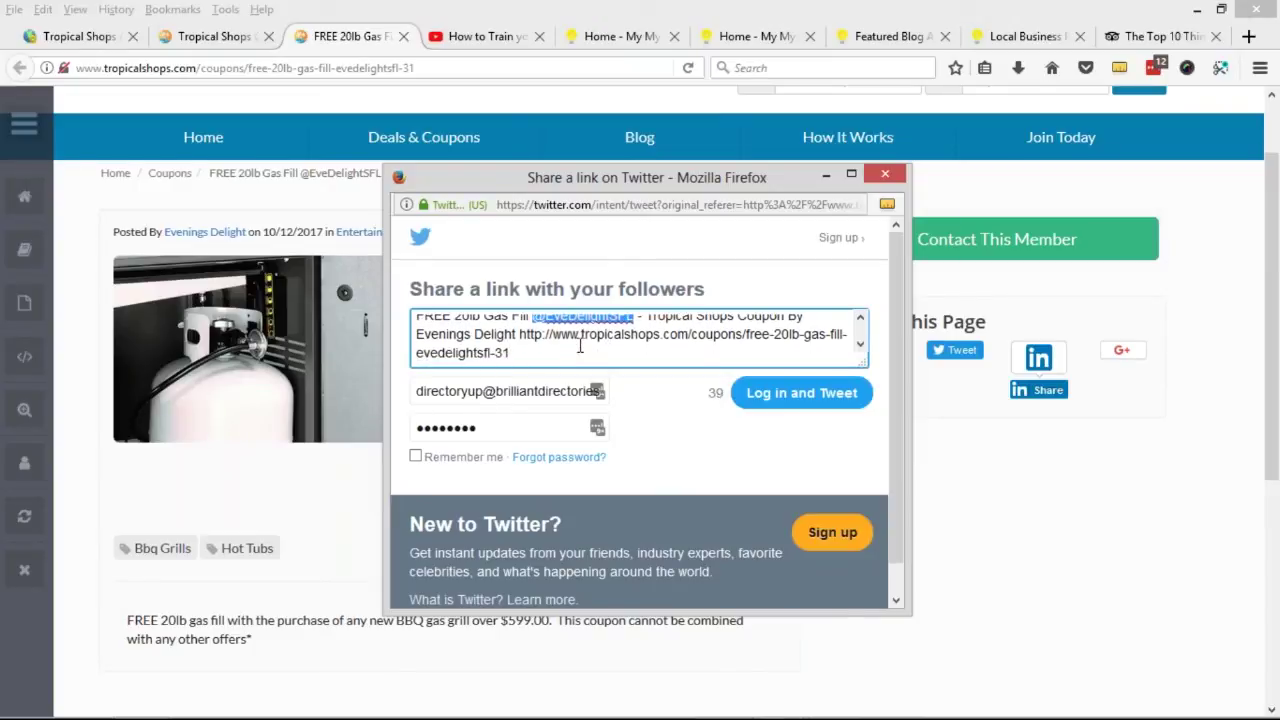
scroll(580, 346, up, 1)
drag(533, 323, 636, 323)
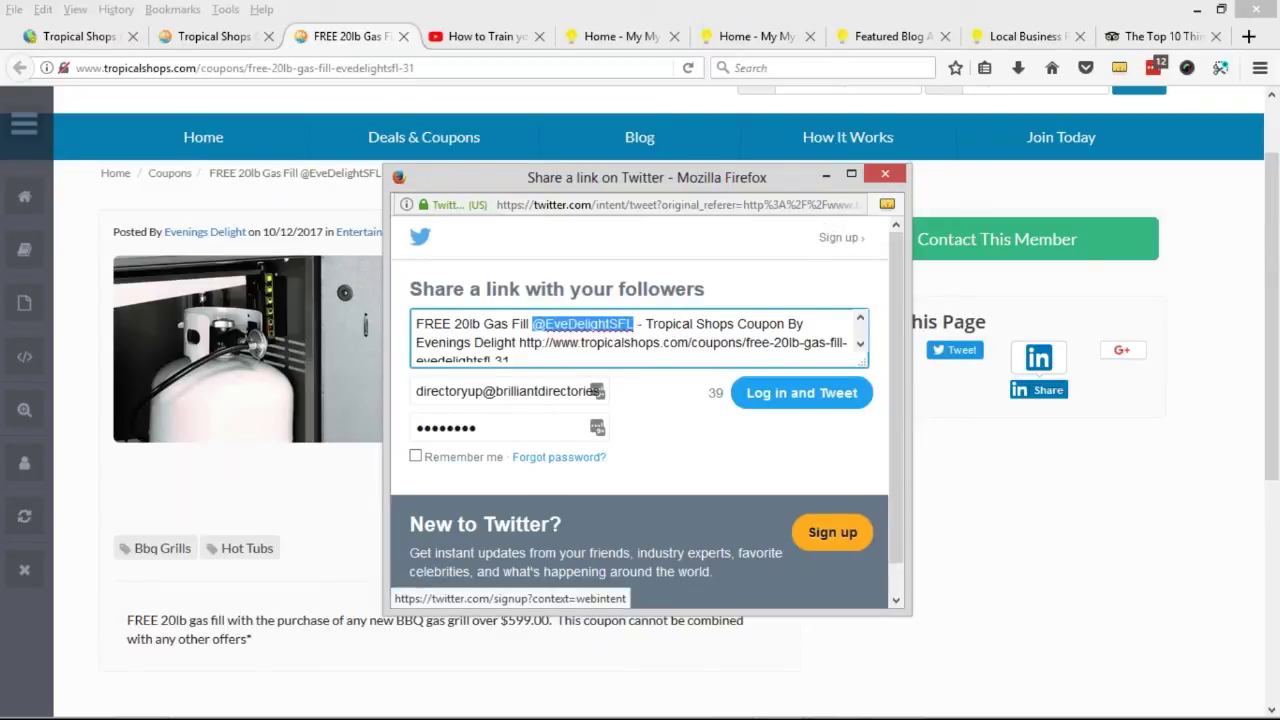
click(526, 320)
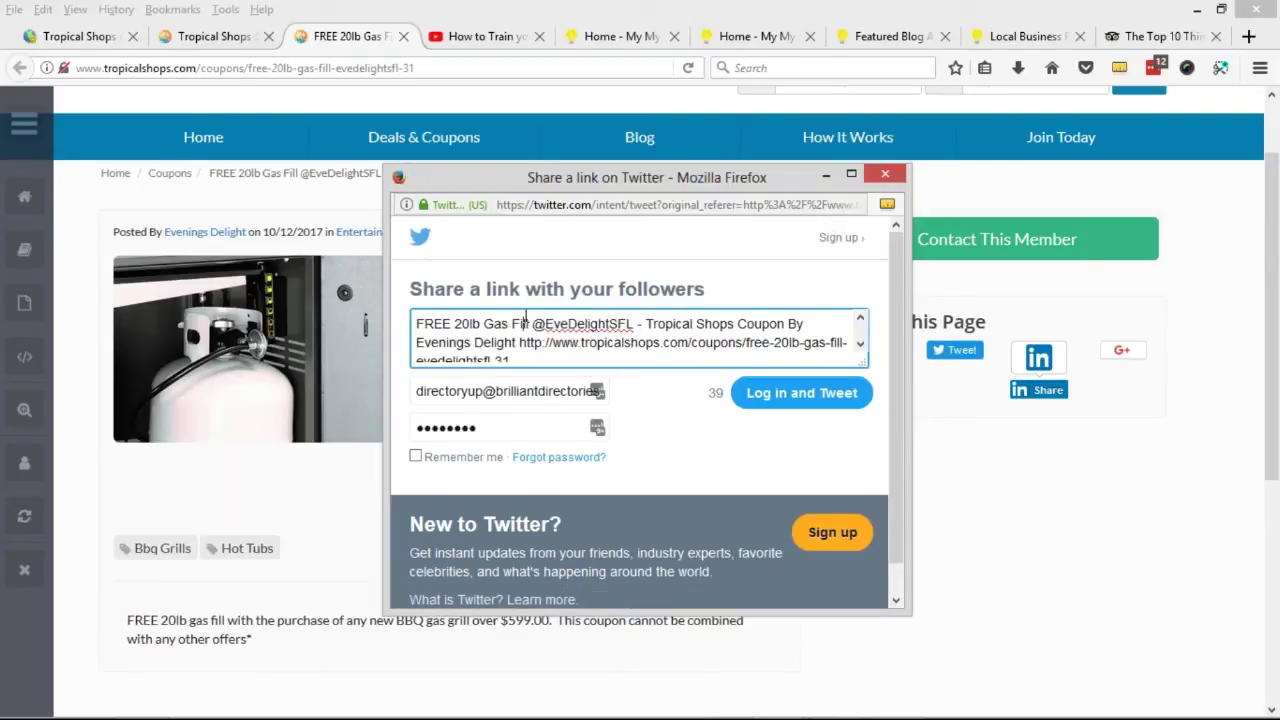
key(ctrl+w)
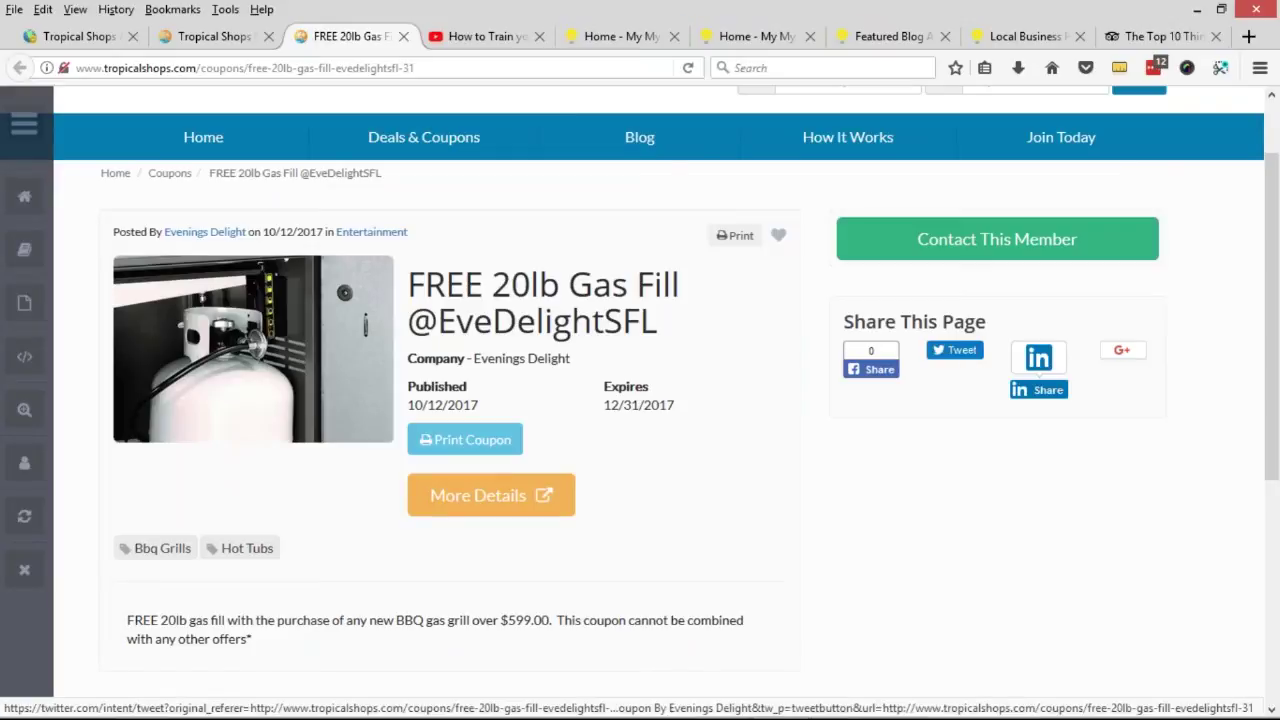
Highlight the title on the gas fill coupon page and reopen the coupon's Twitter share window.
drag(409, 285, 645, 320)
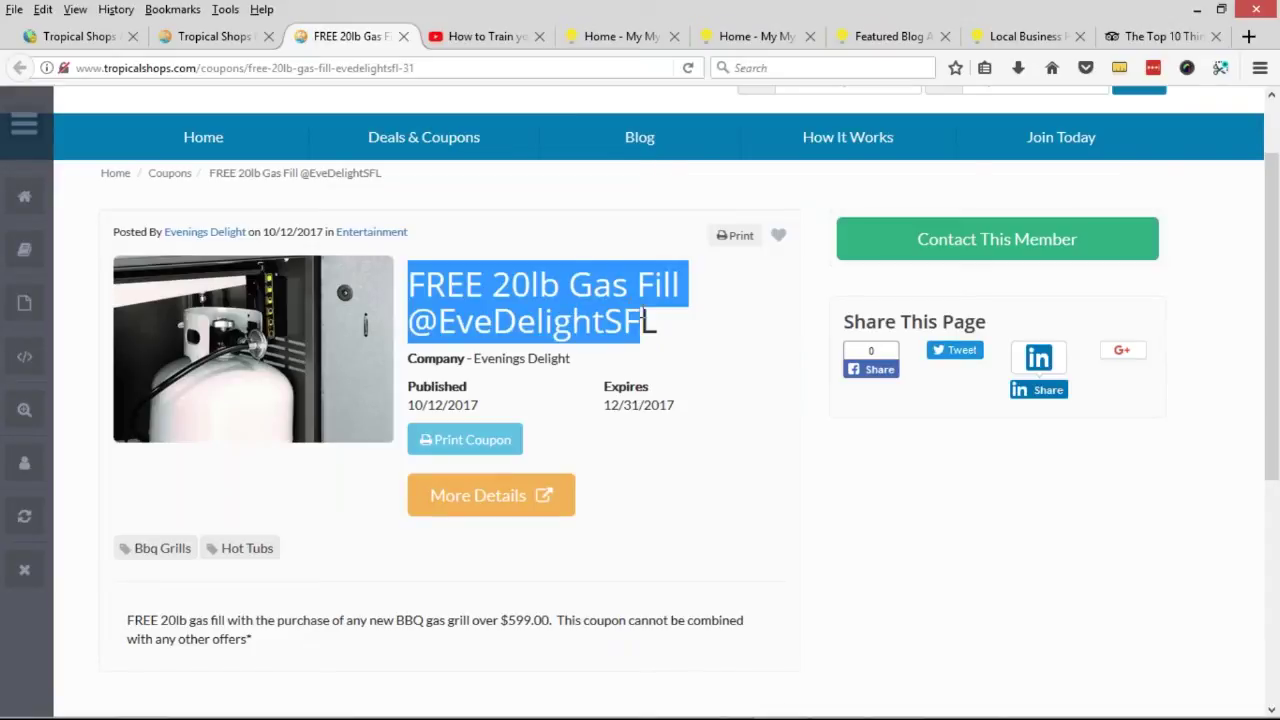
click(961, 368)
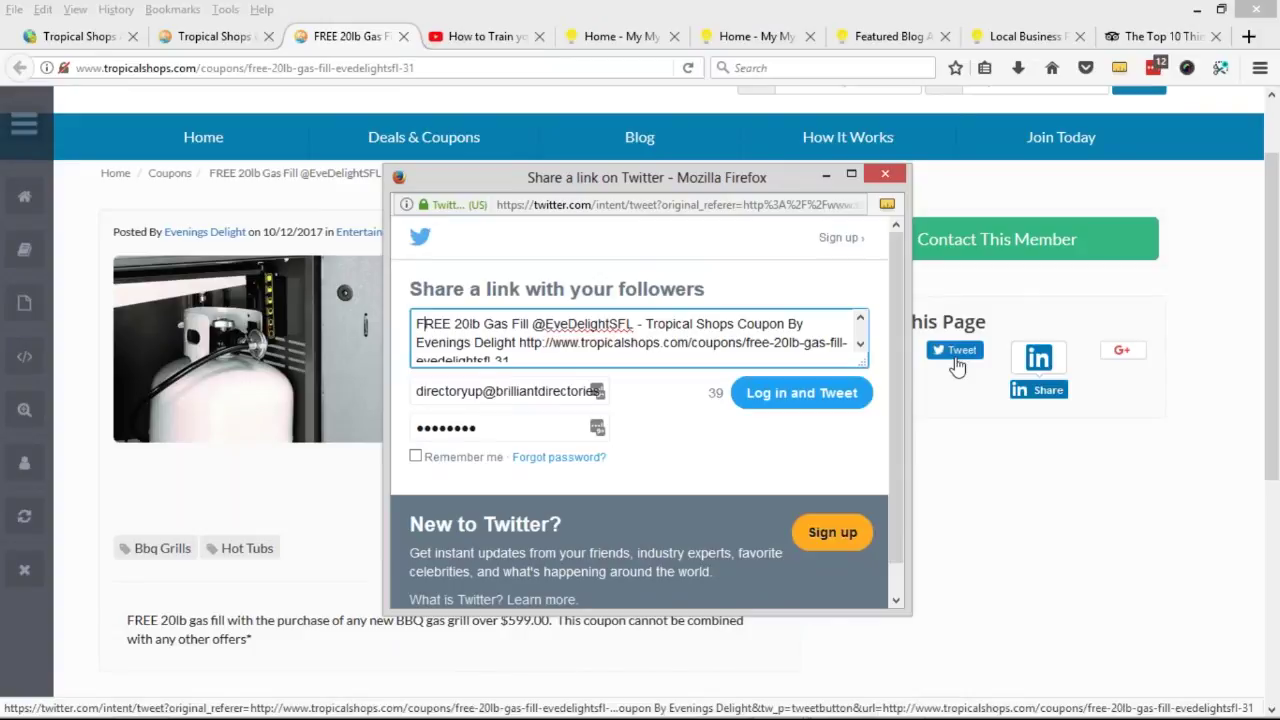
Highlight the FREE 20lb Gas Fill wording and the Tropical Shops Coupon text in the prefilled tweet to review them.
drag(416, 323, 437, 323)
drag(540, 323, 416, 323)
drag(641, 323, 755, 323)
drag(519, 332, 523, 341)
click(560, 342)
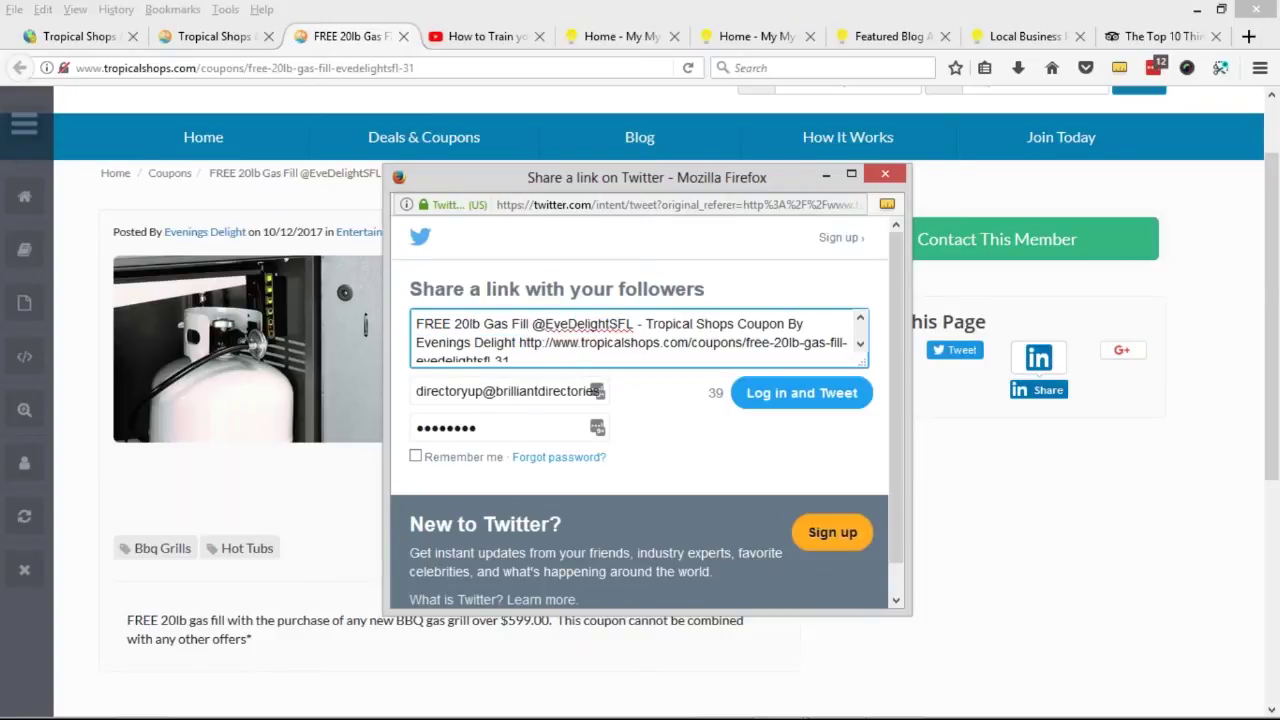
Search Google for "twitter data-text share button" in the browser tab showing the demo property listings.
click(1012, 36)
click(828, 70)
text(t)
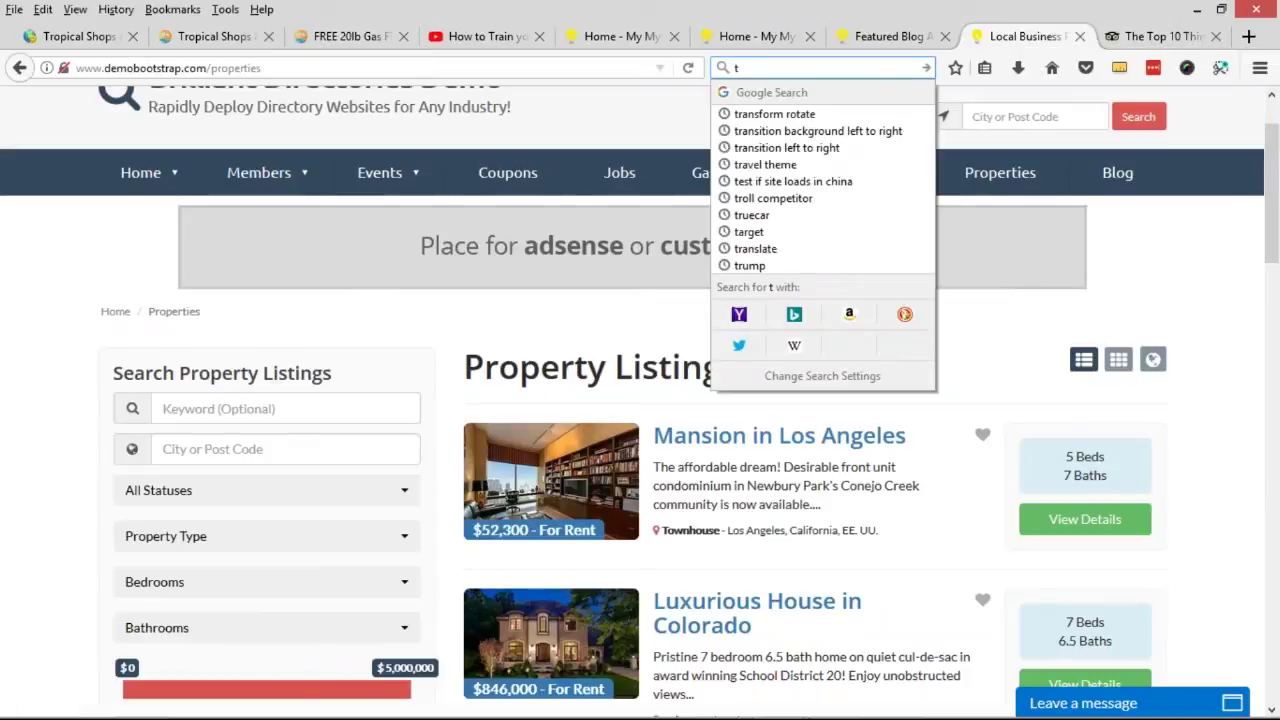
text(witter d)
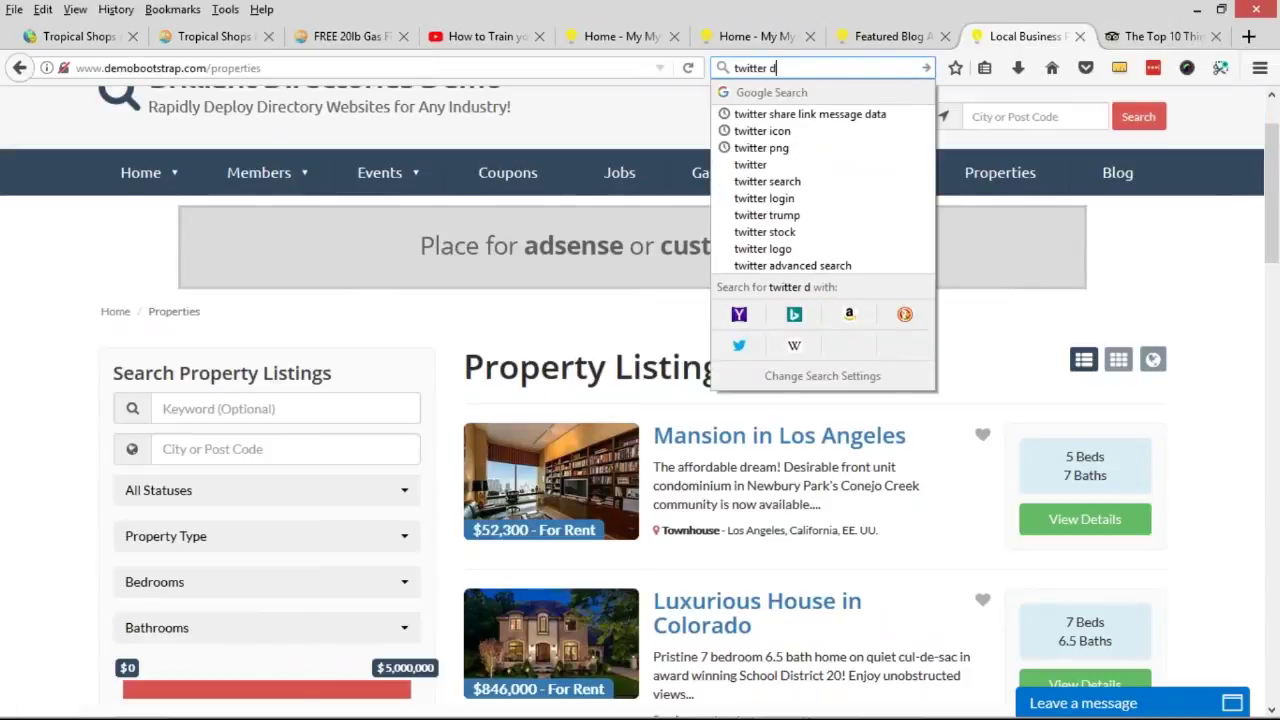
text(ata-text share button)
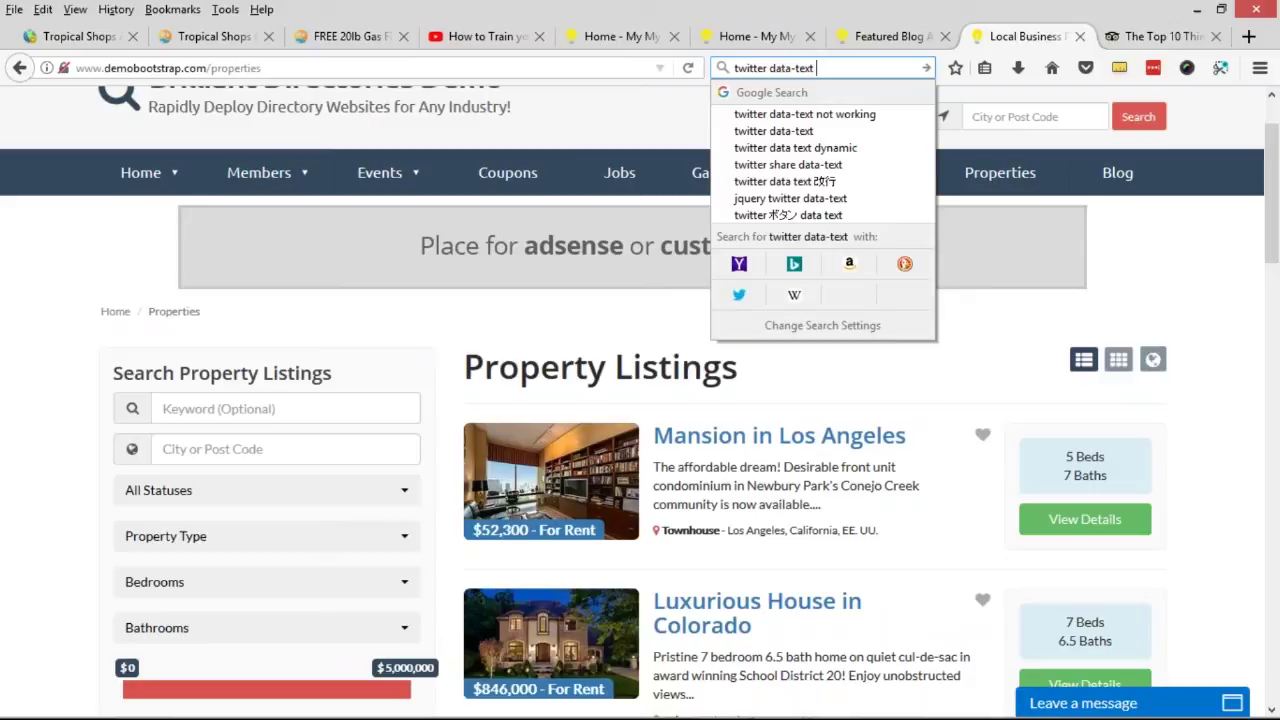
key(Return)
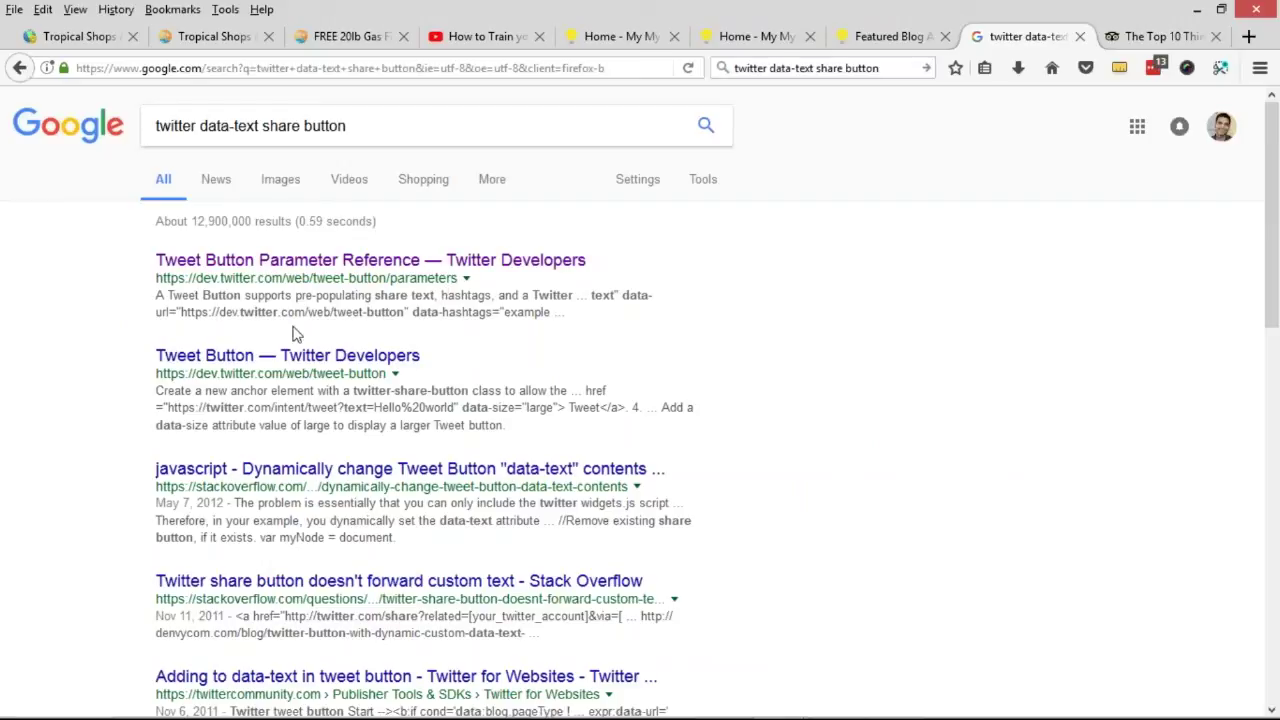
click(250, 37)
click(318, 37)
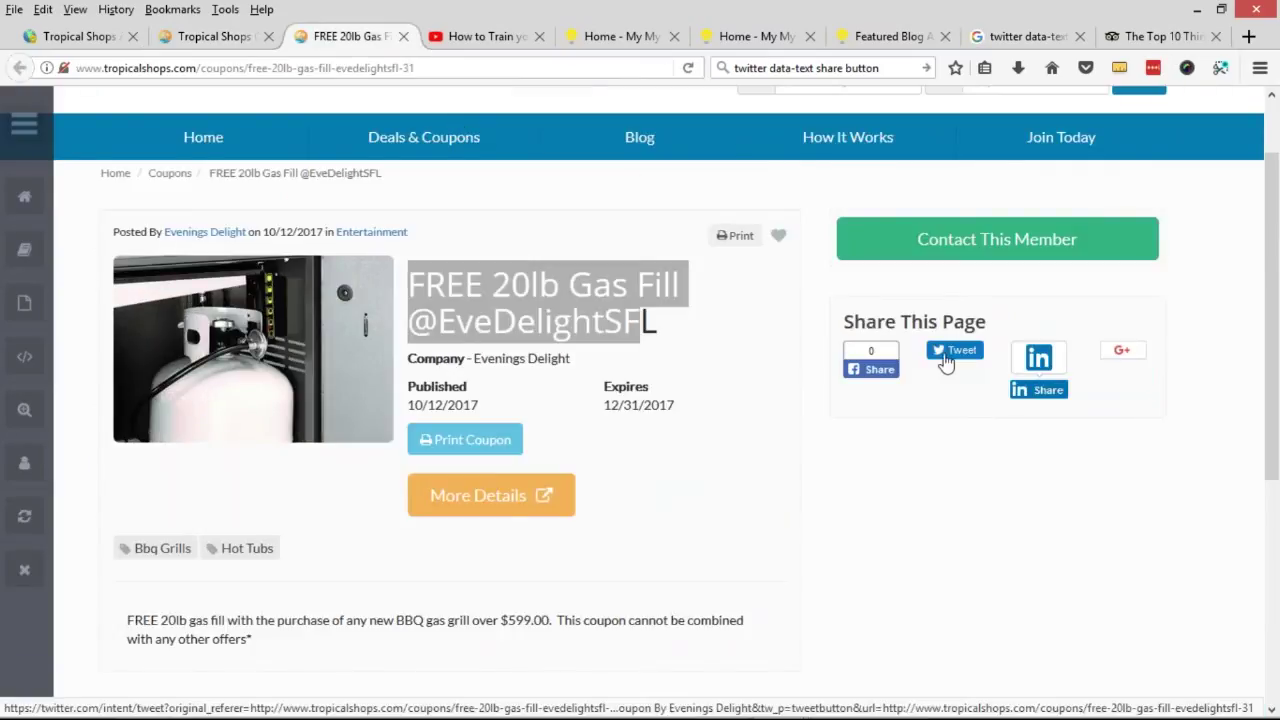
click(687, 328)
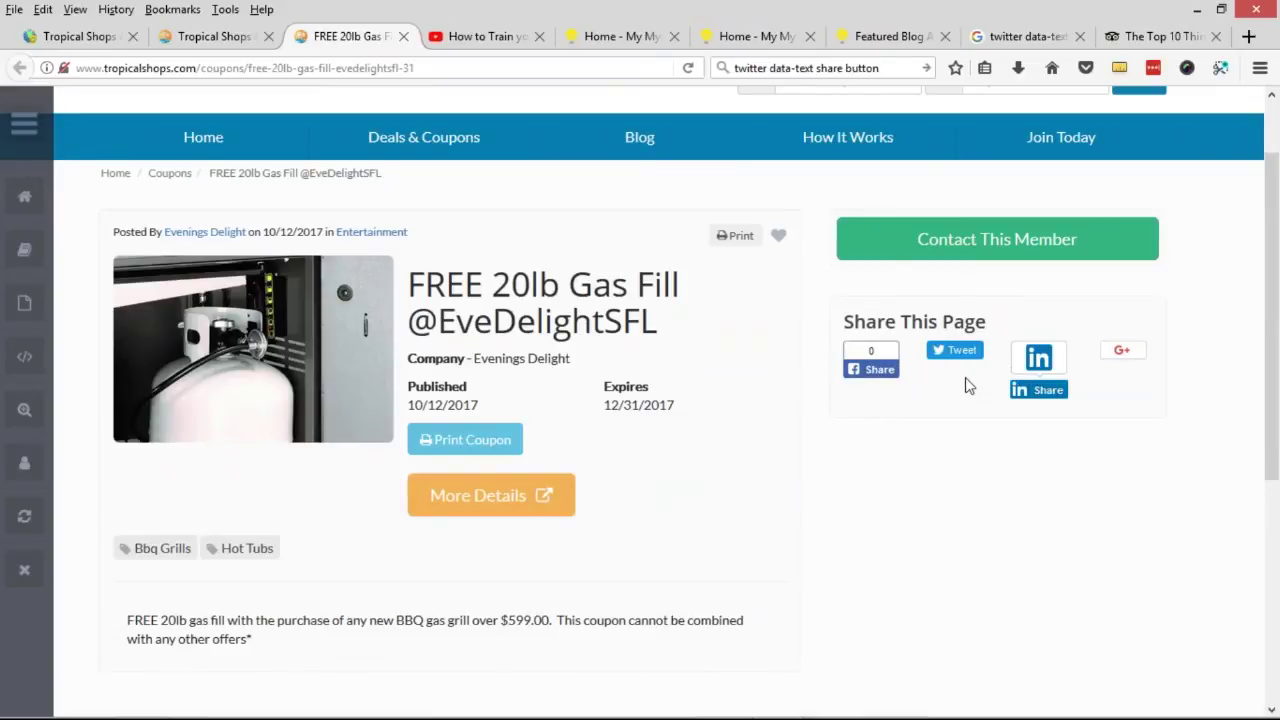
drag(408, 320, 658, 322)
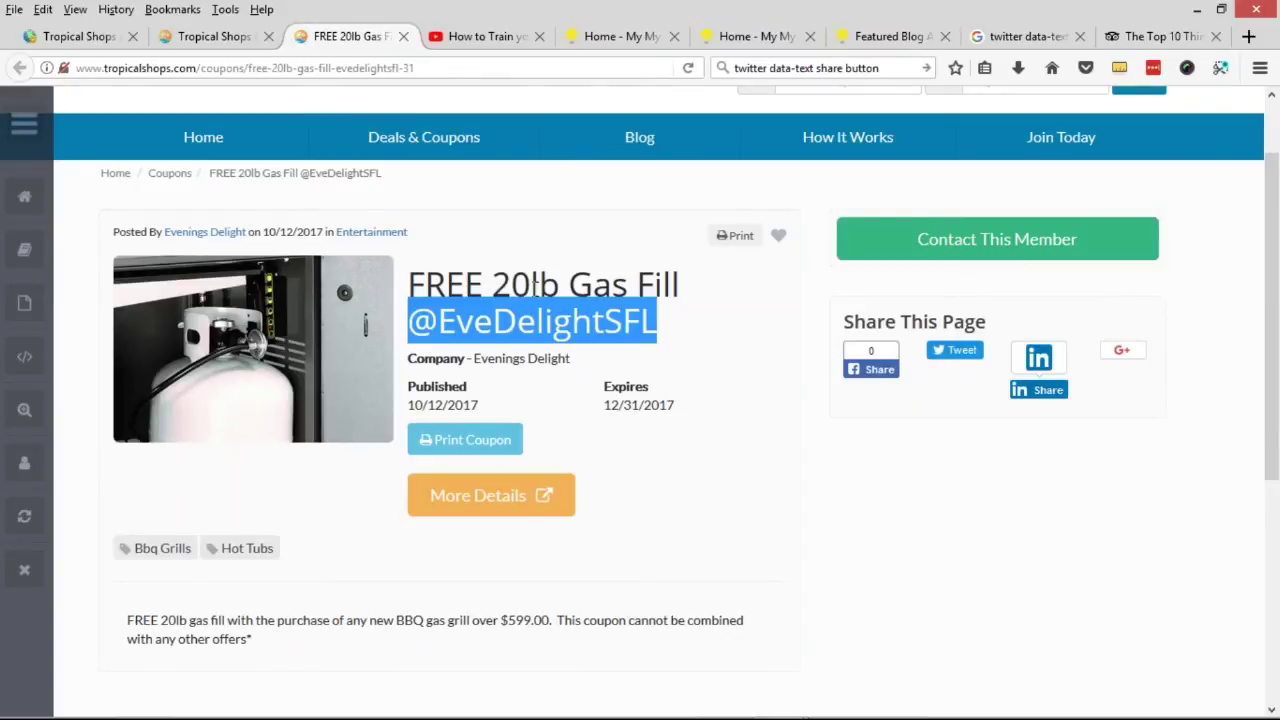
click(726, 340)
Go from the coupon page to the Tropical Shops home page and close the other Tropical Shops coupons tab.
scroll(726, 340, up, 2)
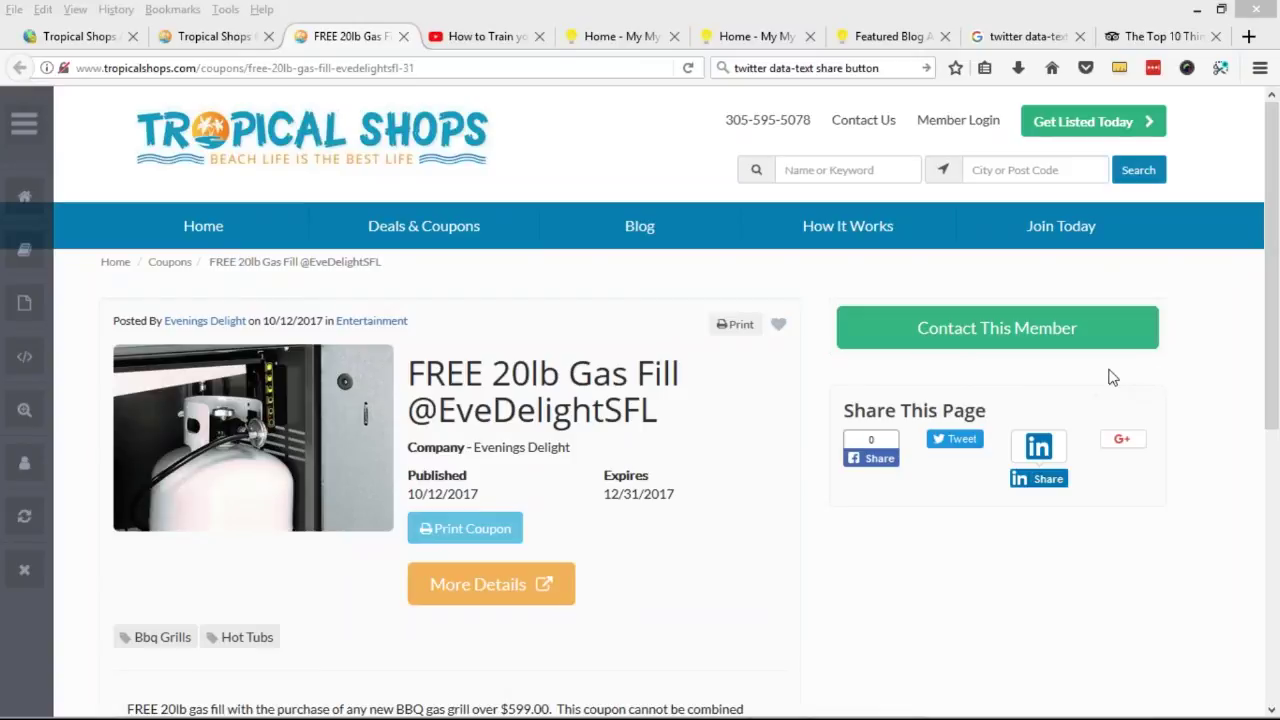
click(358, 176)
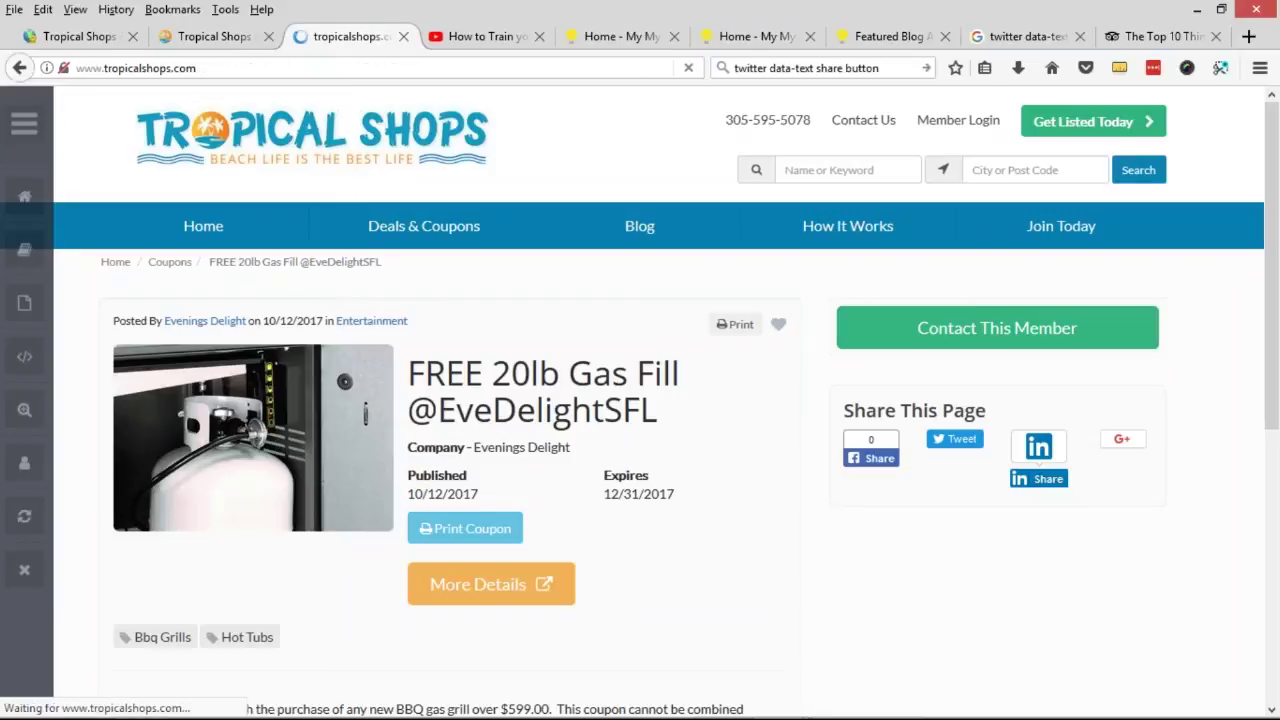
click(268, 36)
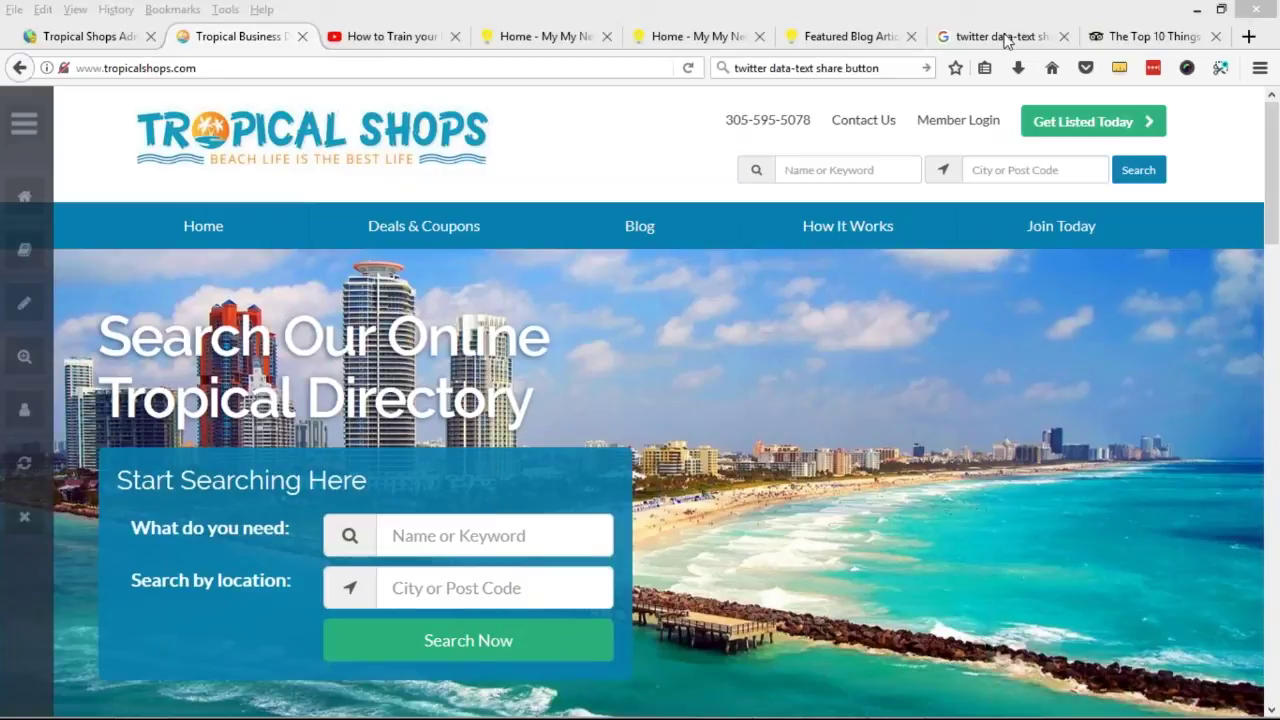
Examine the Featured Blog Article Slider add-on page, including its title, sample slider, key features and pricing.
click(848, 36)
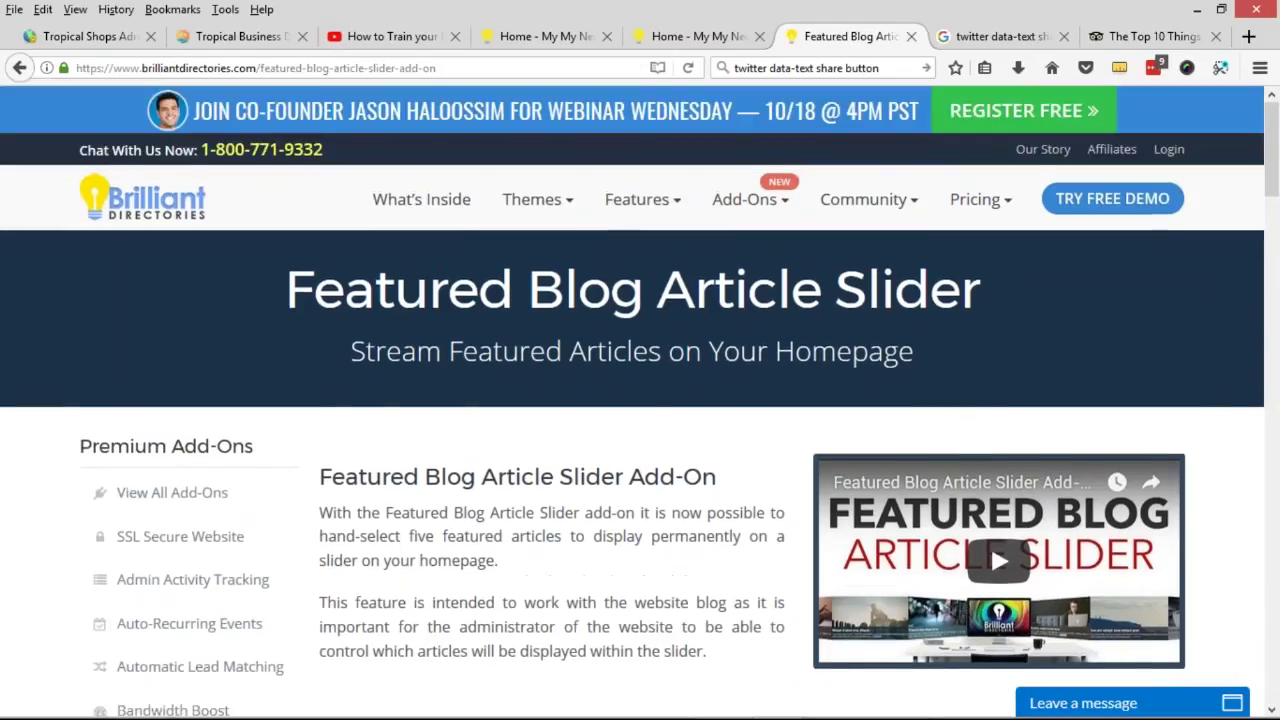
drag(284, 289, 982, 300)
click(985, 300)
scroll(990, 454, down, 2)
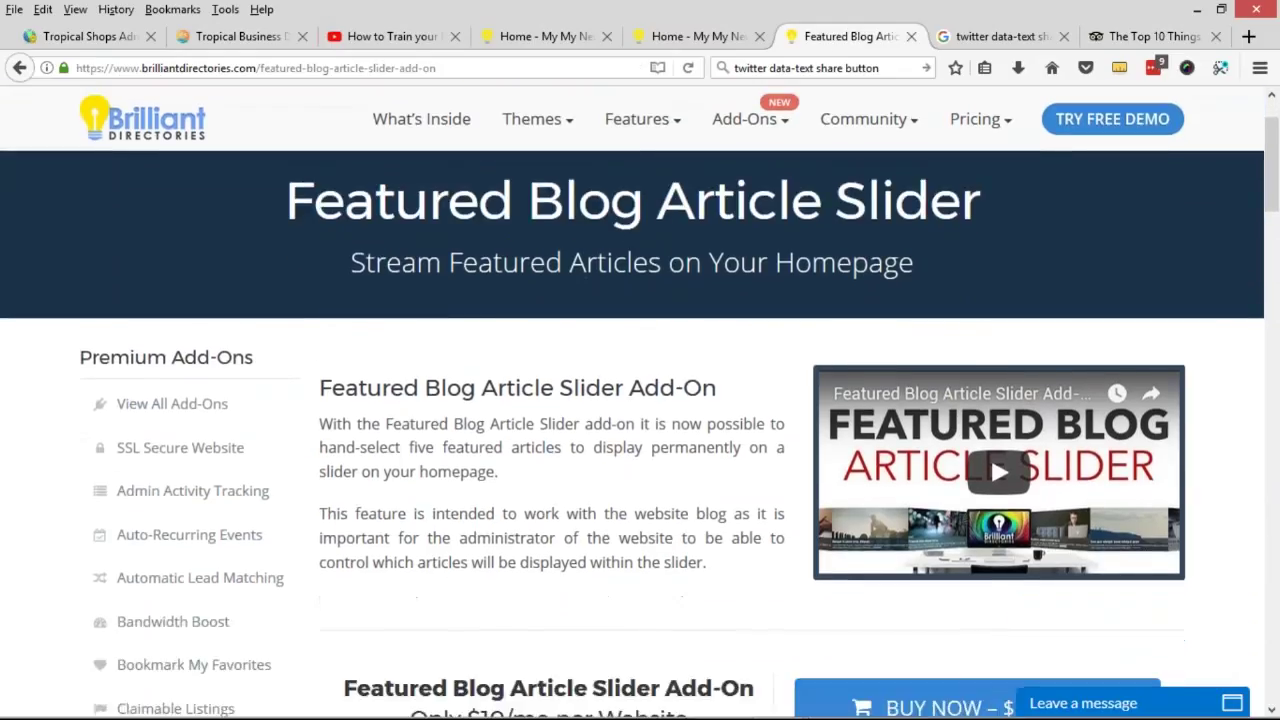
scroll(990, 454, down, 3)
scroll(652, 395, up, 5)
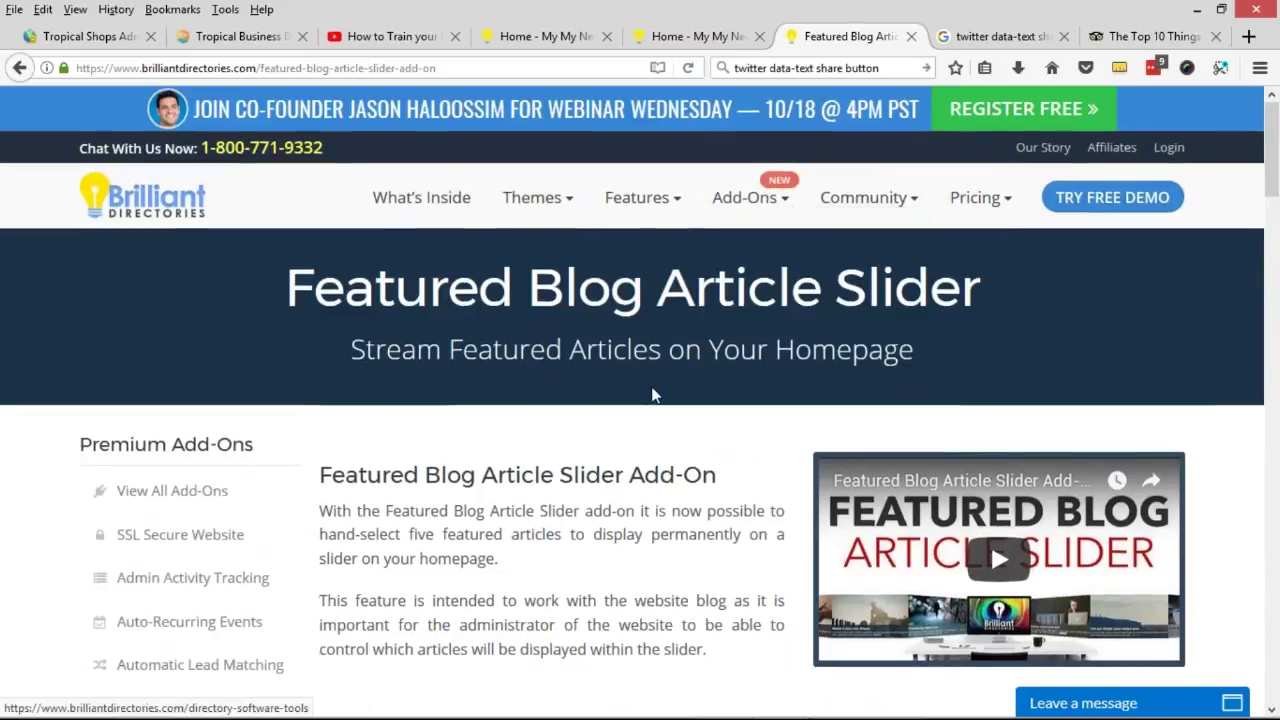
scroll(652, 395, down, 7)
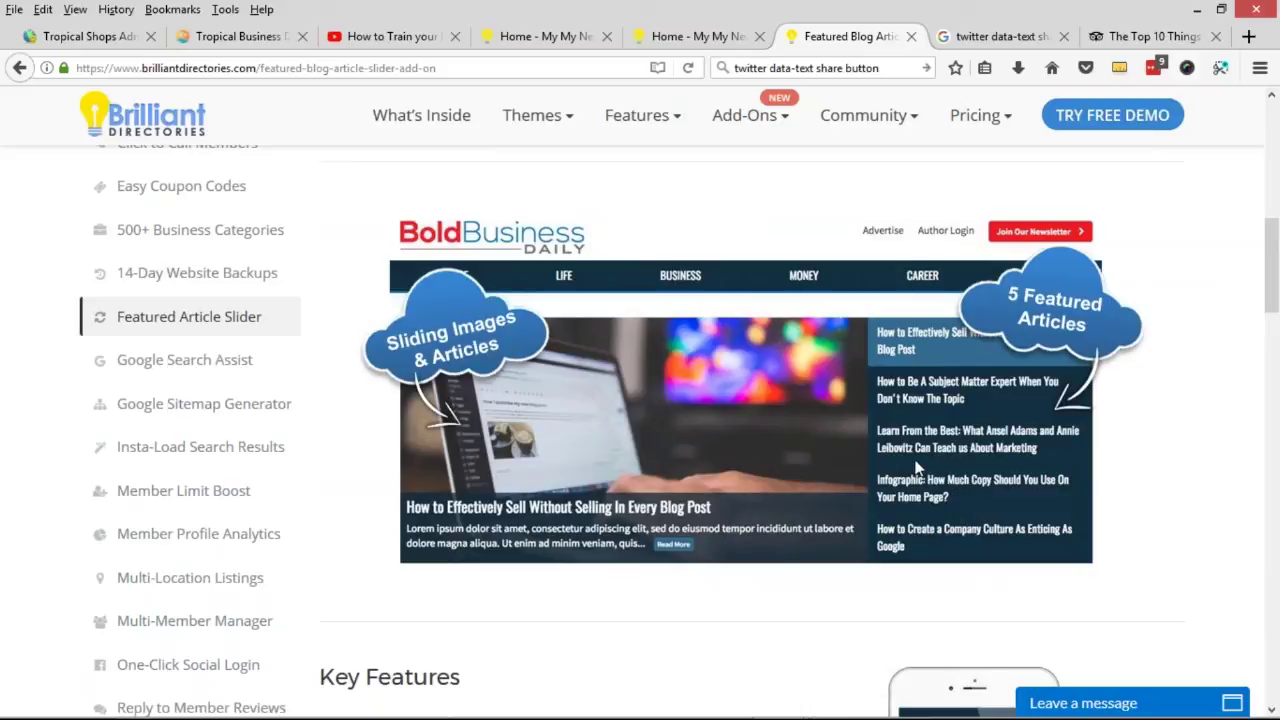
scroll(772, 406, down, 3)
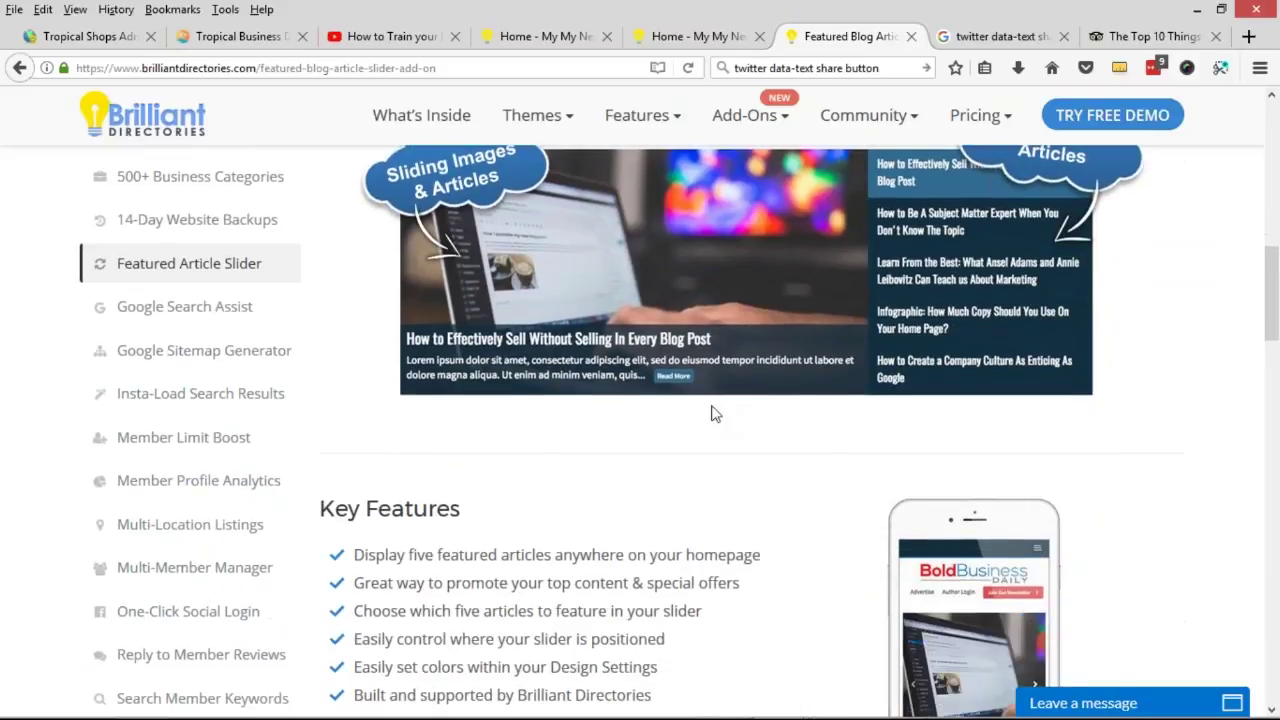
scroll(715, 413, up, 7)
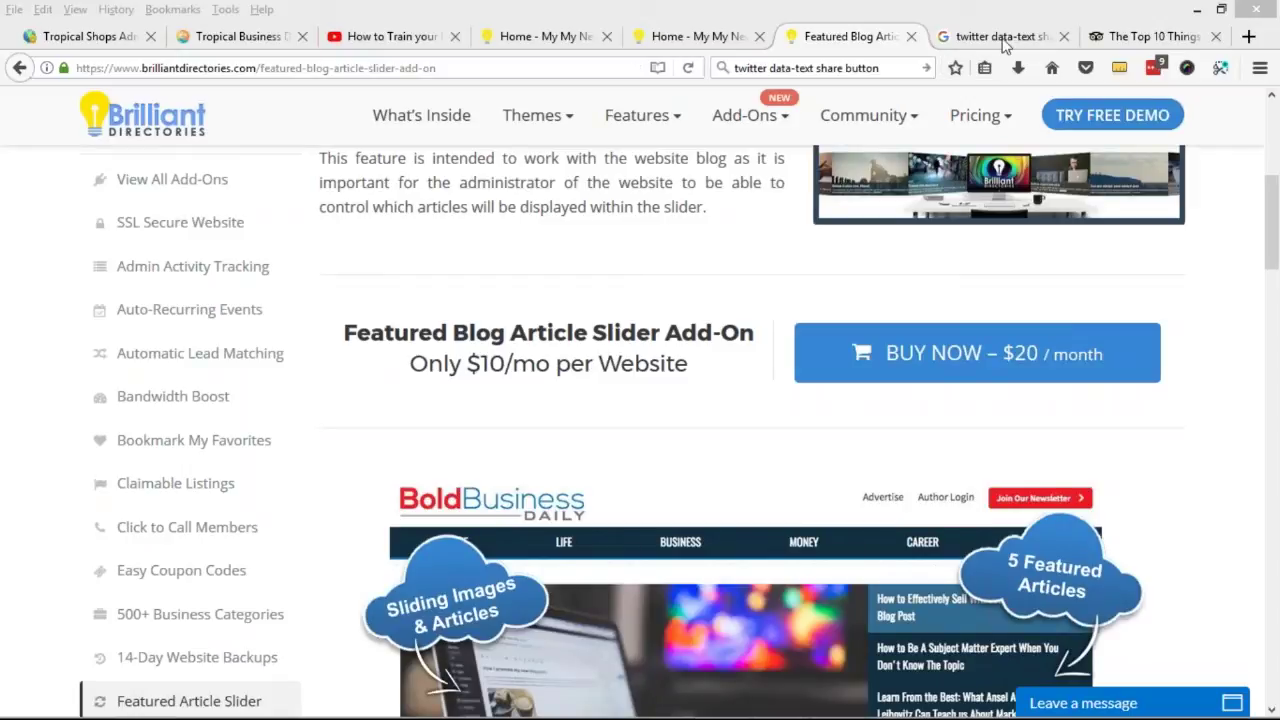
Examine the sample member dashboard that has no Add Content section, checking its account management and details blocks.
click(547, 40)
scroll(790, 350, down, 1)
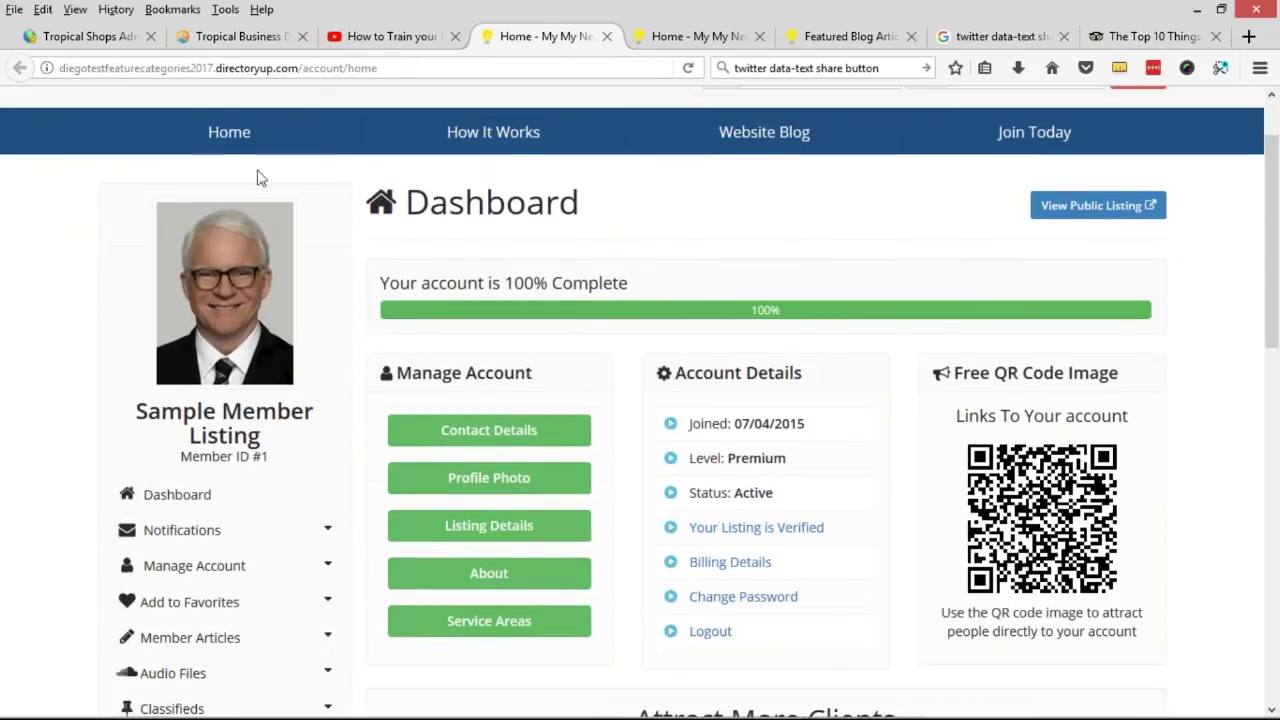
scroll(677, 185, up, 1)
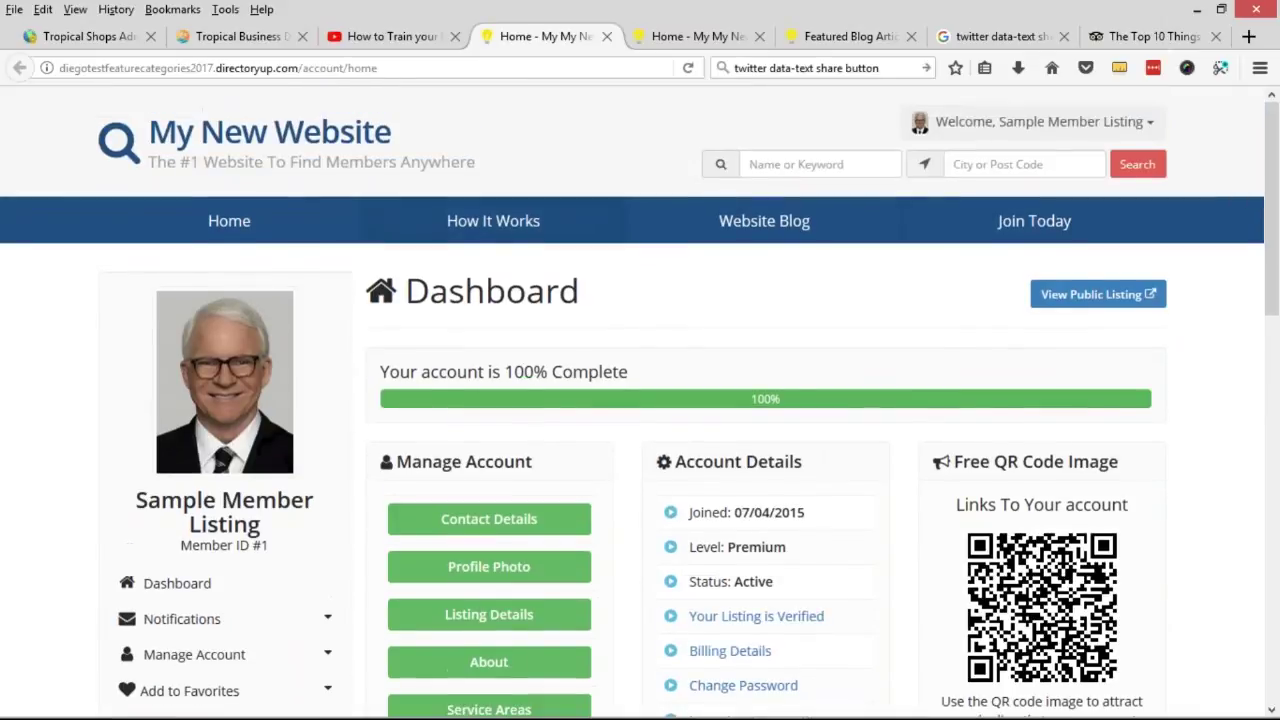
scroll(777, 417, down, 2)
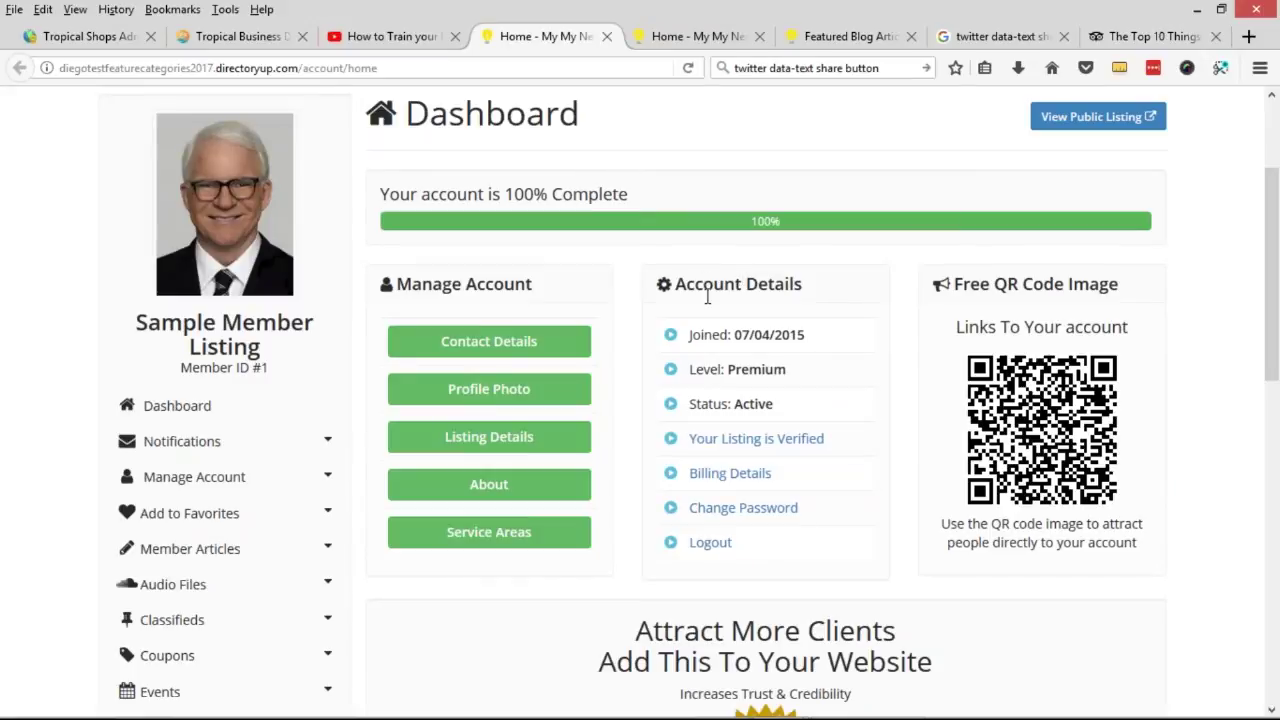
scroll(692, 383, up, 2)
scroll(931, 440, down, 2)
scroll(1093, 316, up, 3)
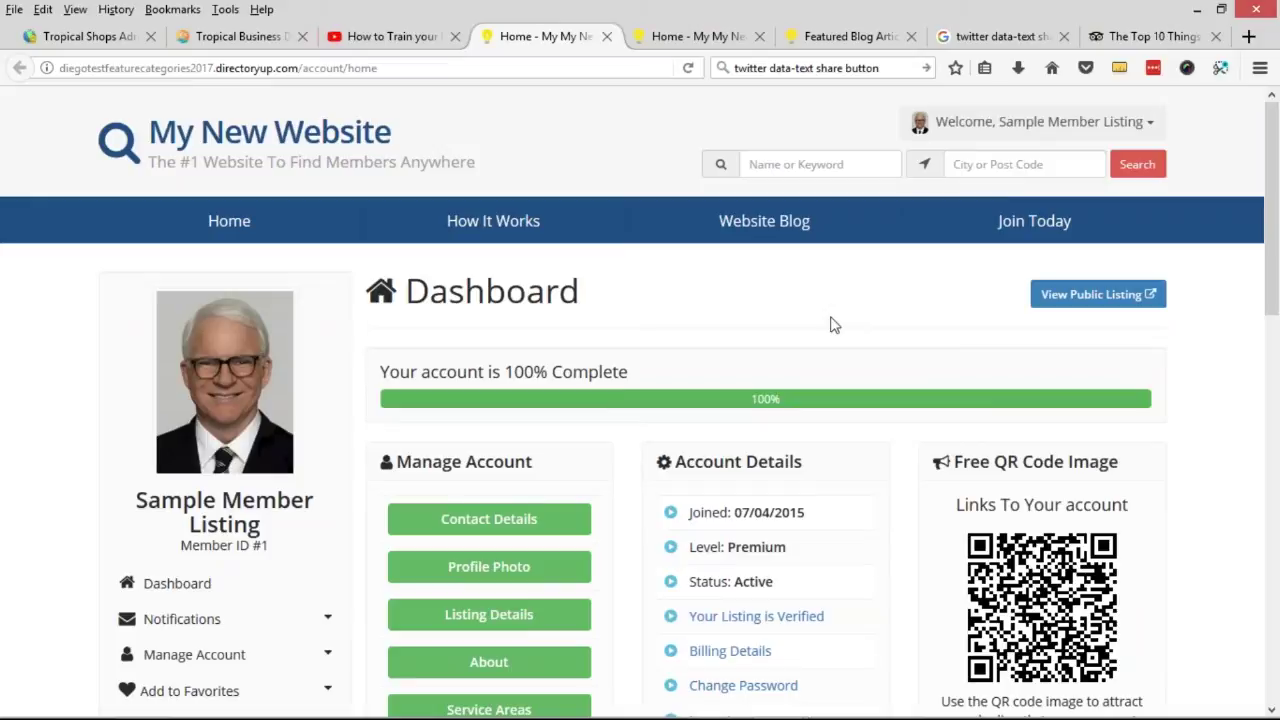
Switch to the other sample member dashboard and highlight its Add Content heading to review the content shortcuts.
click(645, 45)
scroll(687, 390, down, 3)
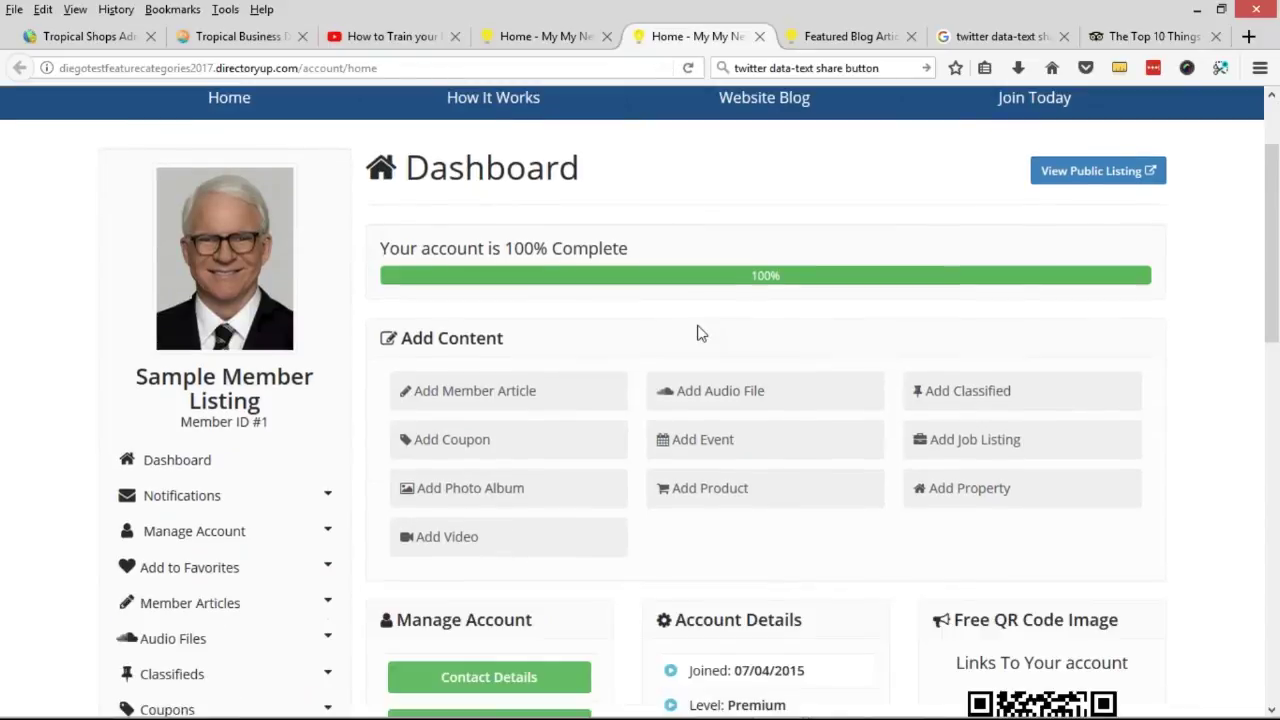
triple_click(455, 283)
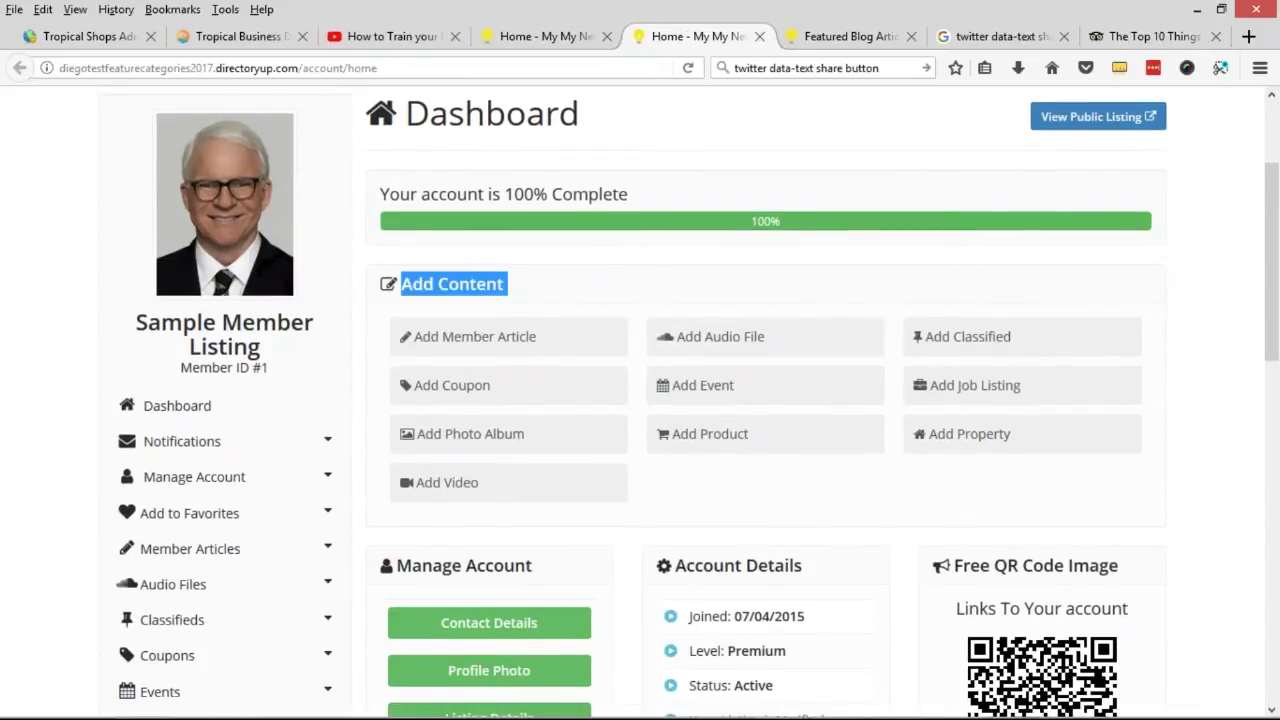
click(886, 494)
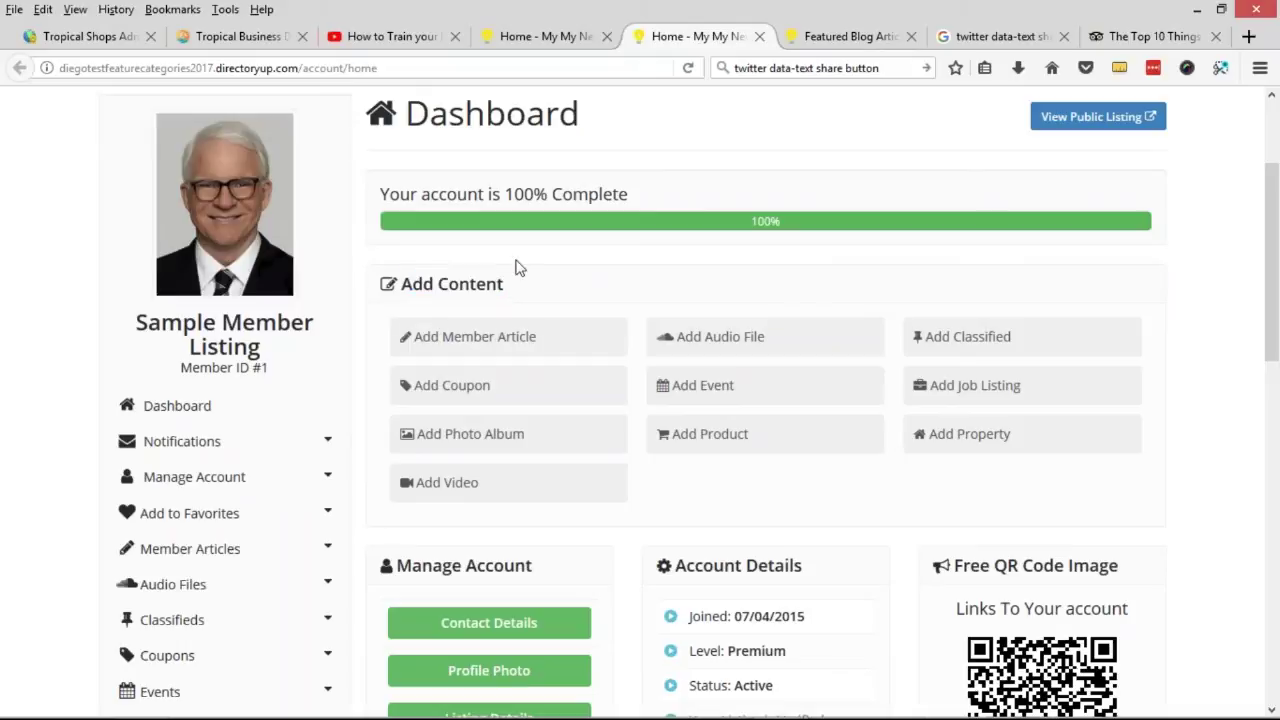
scroll(563, 317, up, 3)
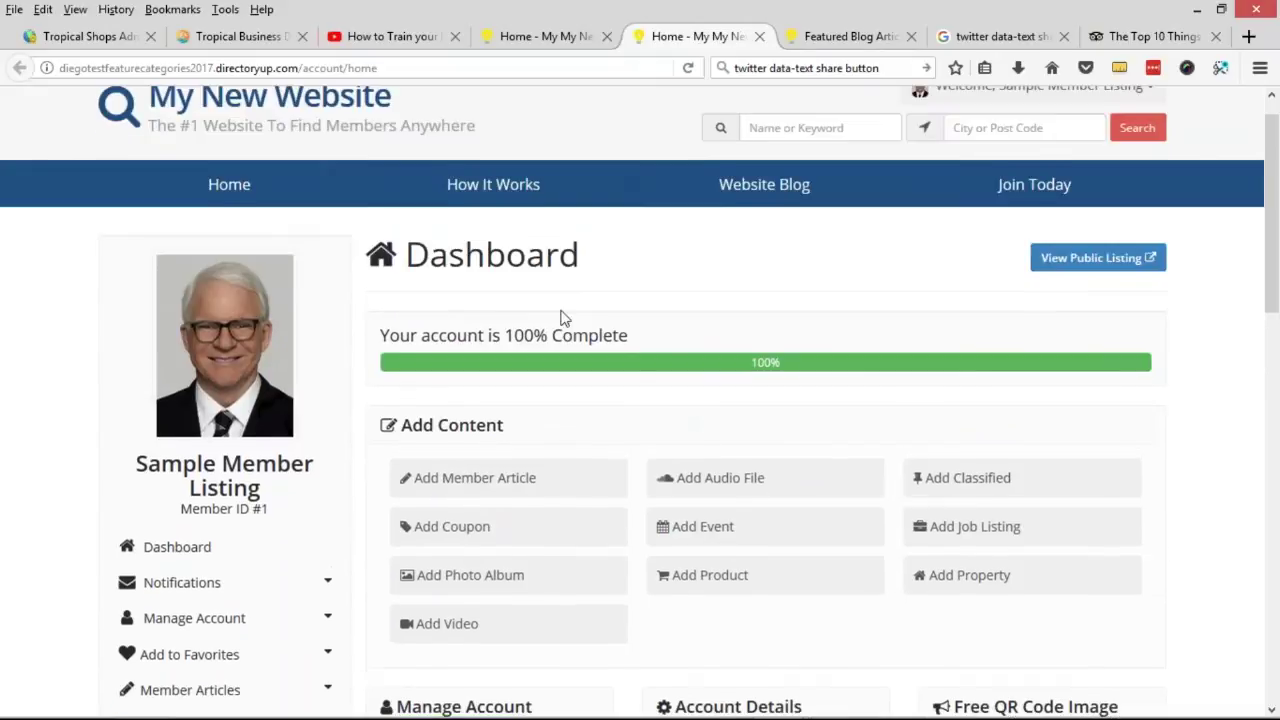
scroll(563, 317, down, 1)
scroll(569, 254, down, 3)
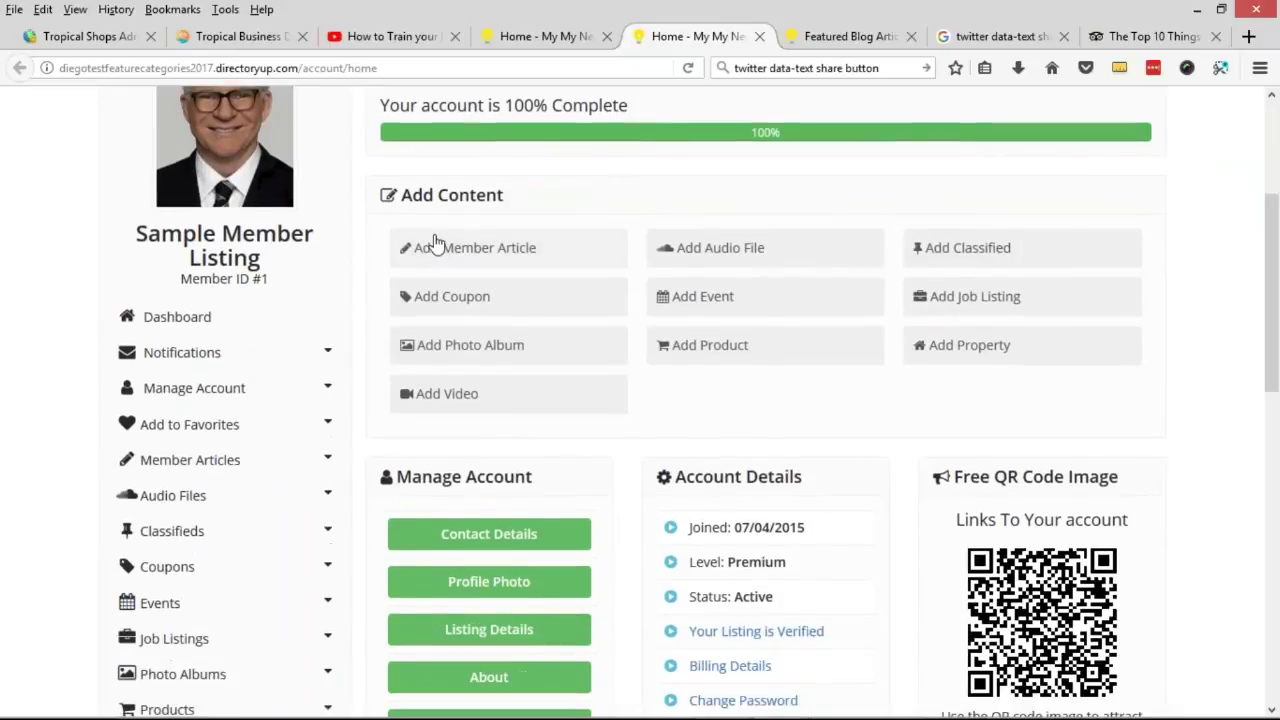
Expand Member Articles and Classifieds in the member sidebar and highlight the Add Classified link.
scroll(523, 673, down, 2)
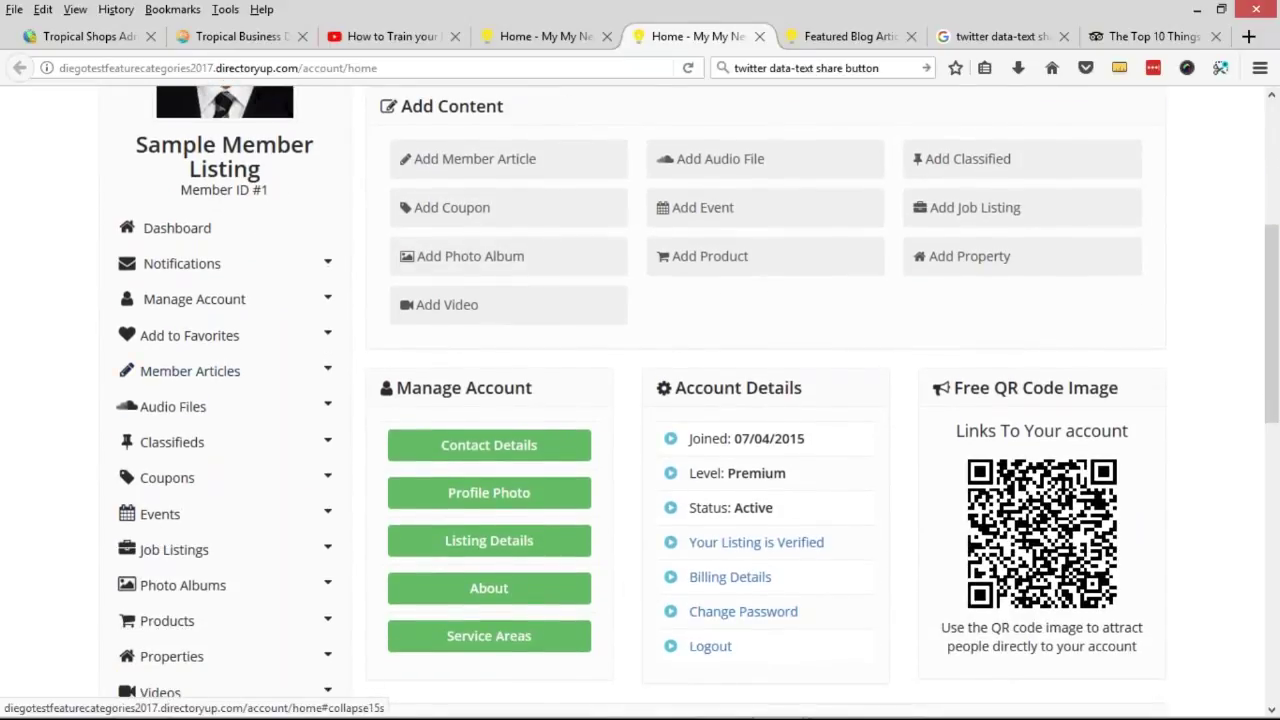
click(190, 371)
click(329, 372)
click(329, 372)
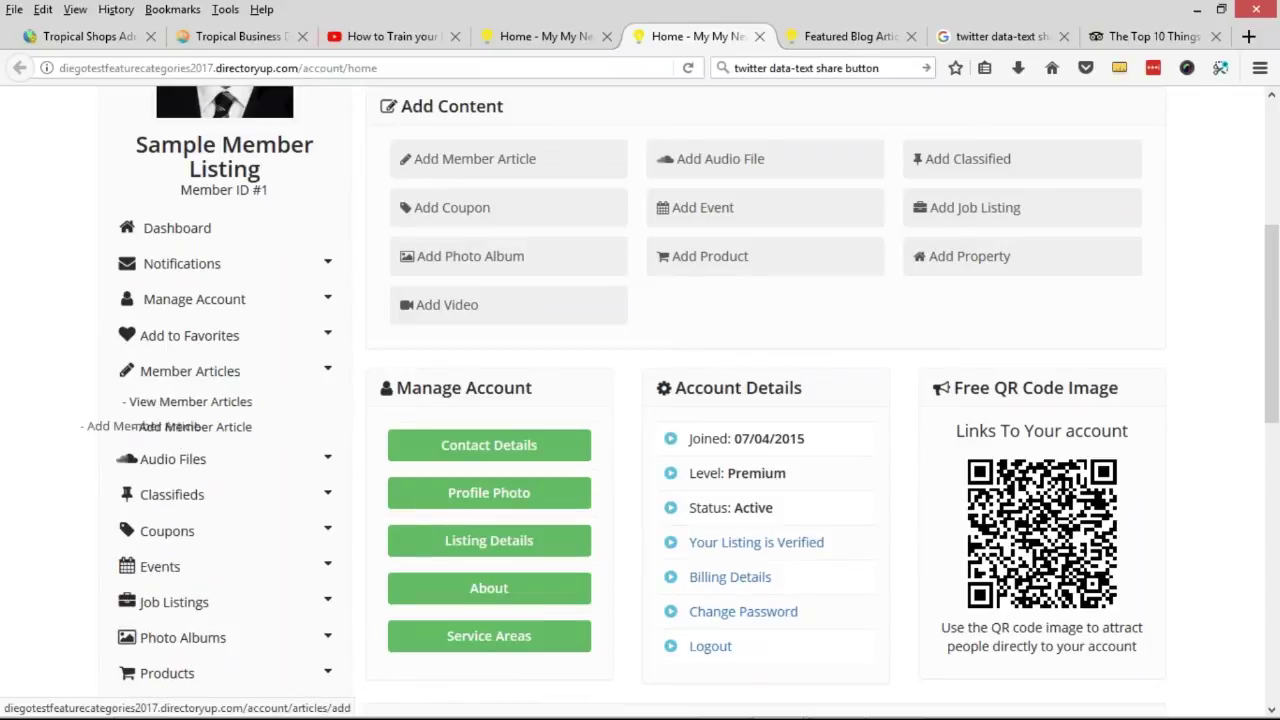
click(329, 494)
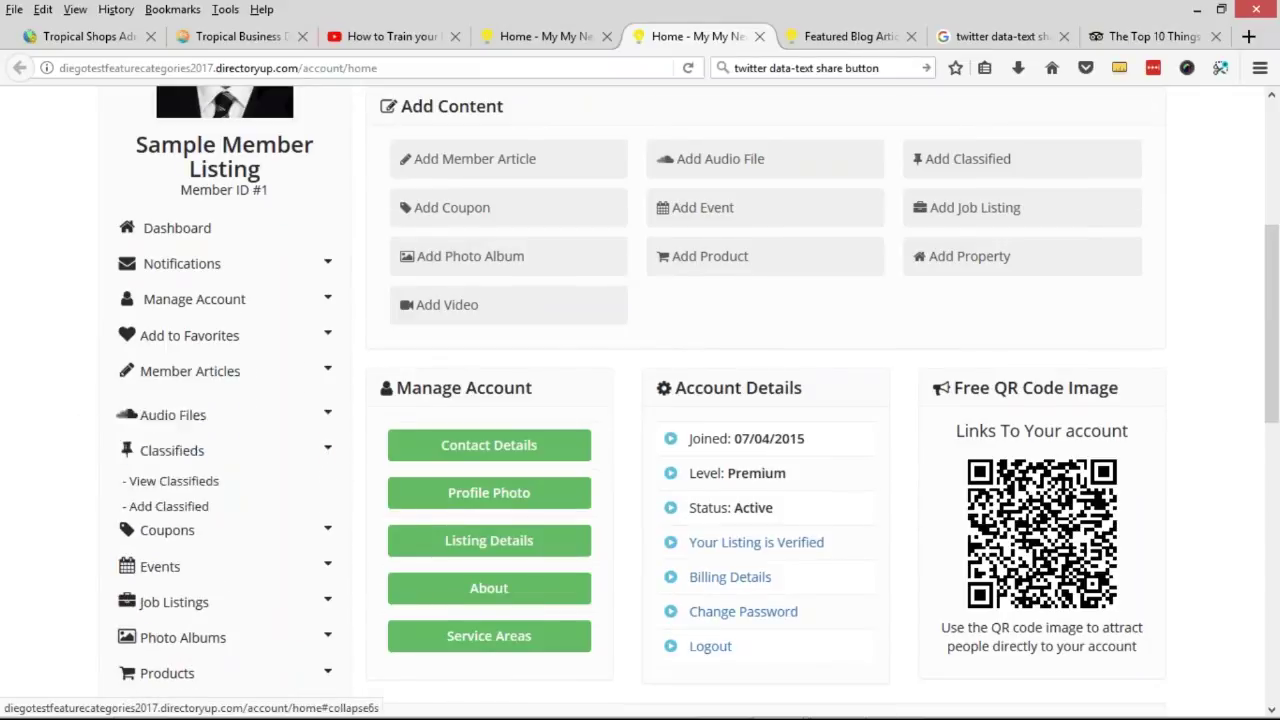
scroll(200, 450, down, 2)
drag(200, 442, 125, 409)
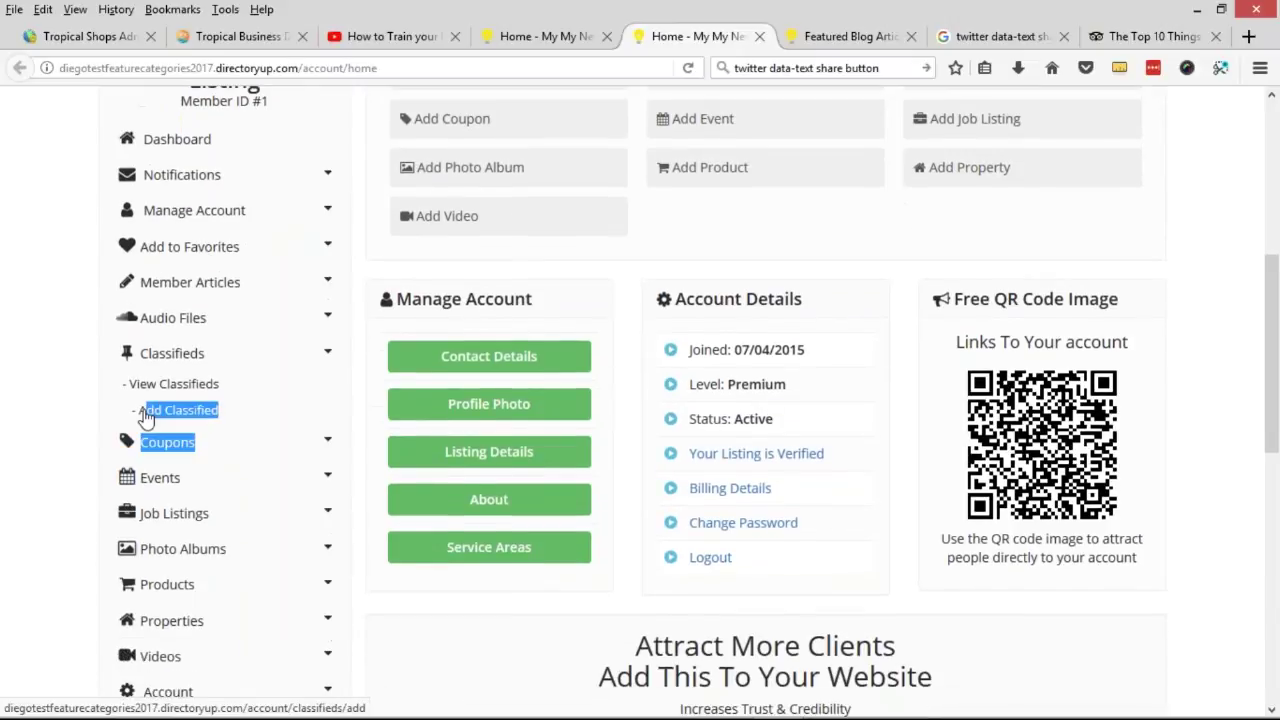
click(58, 412)
Show the member dashboard in responsive design mode at 444×1024 and examine the Add Content shortcuts in the mobile layout.
scroll(551, 363, up, 5)
scroll(563, 354, down, 1)
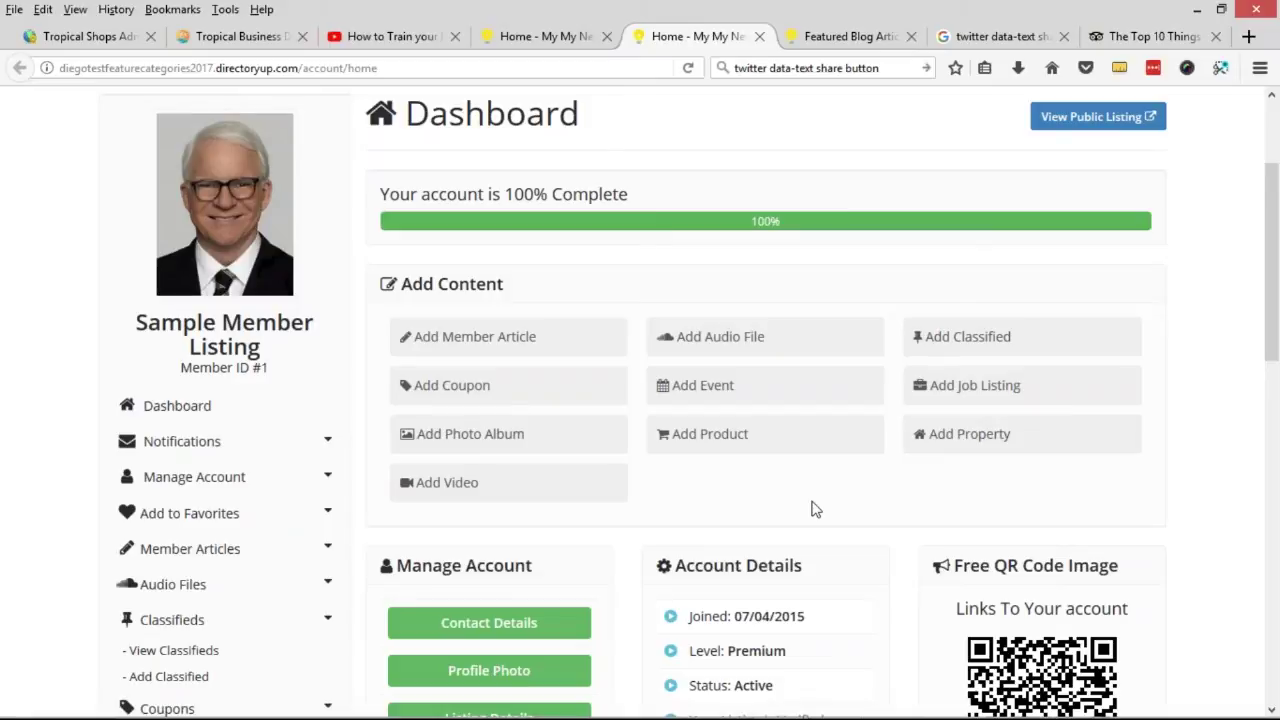
key(ctrl+shift+m)
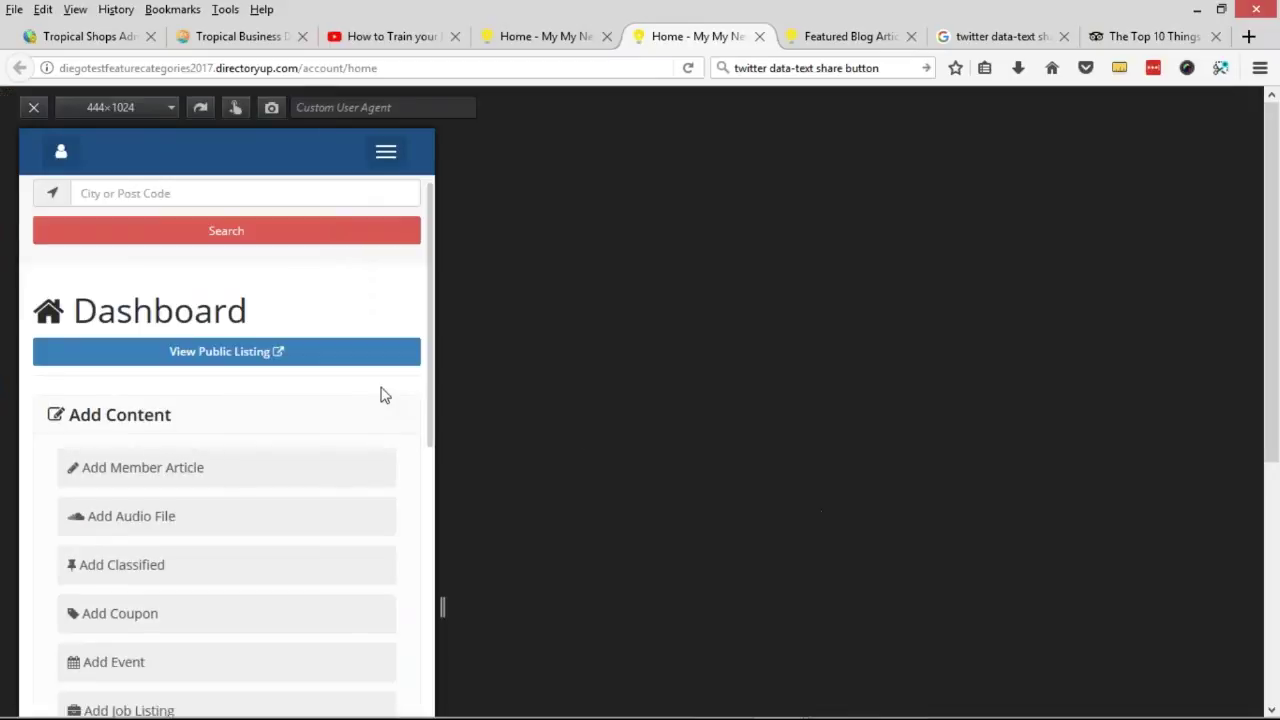
scroll(246, 286, up, 3)
scroll(300, 277, down, 2)
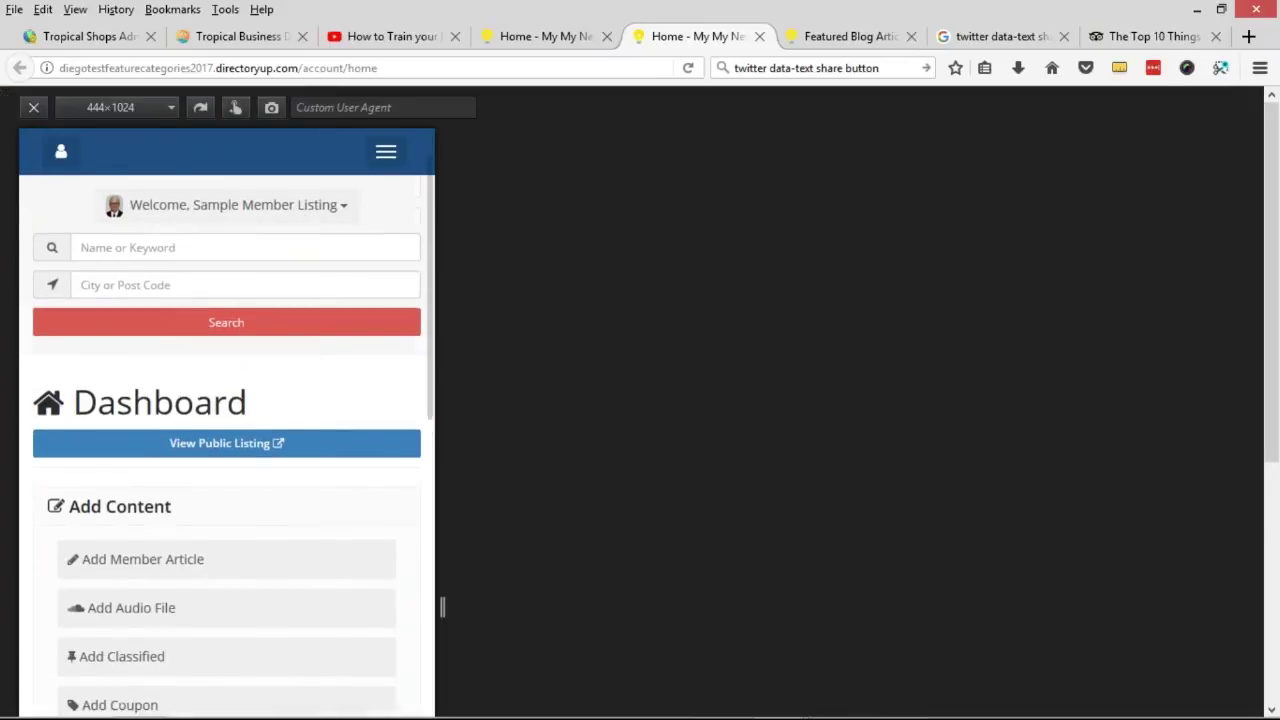
scroll(83, 335, down, 3)
scroll(237, 391, down, 2)
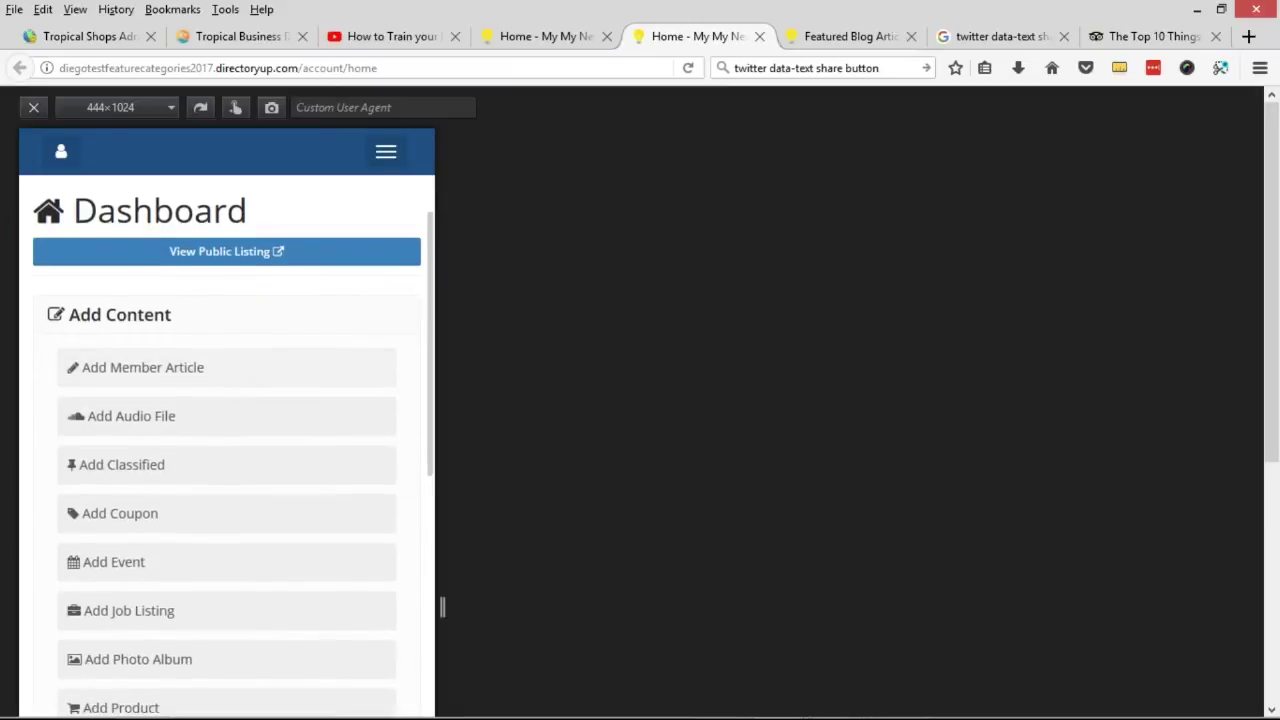
scroll(212, 372, down, 4)
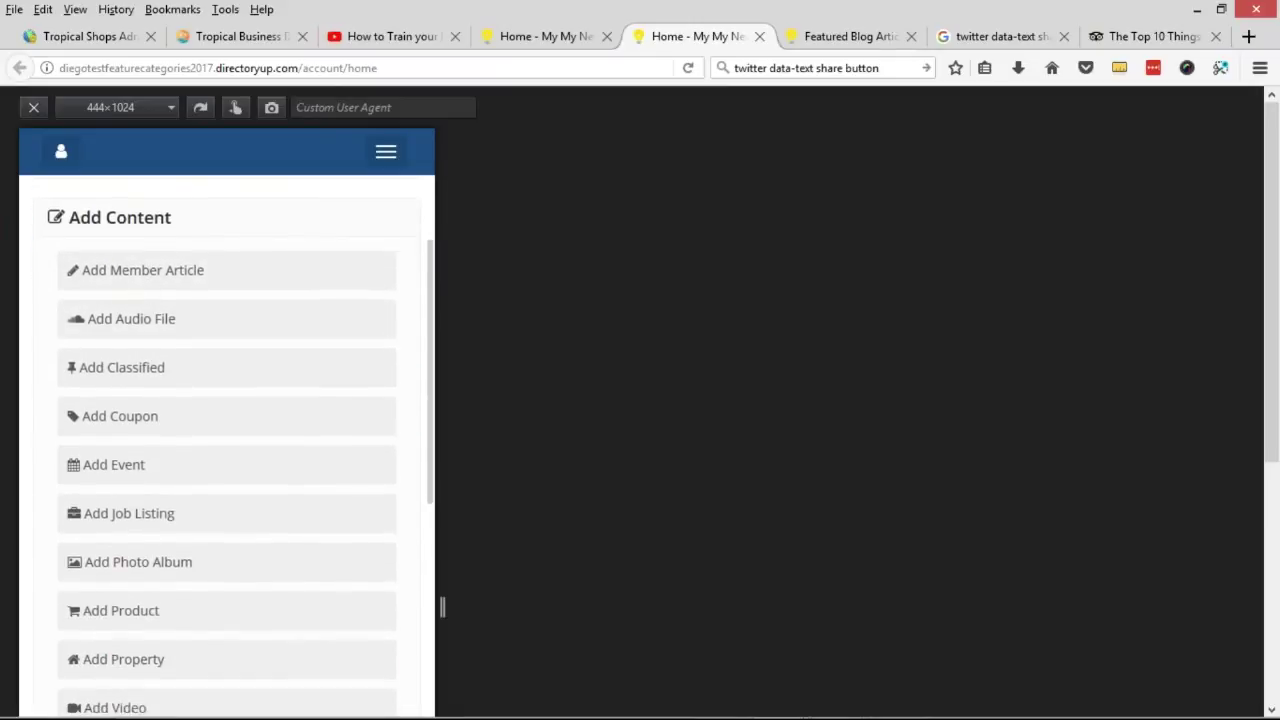
Examine the mobile dashboard from the Add Content shortcuts through Account Details, and leave responsive design mode.
scroll(212, 372, down, 4)
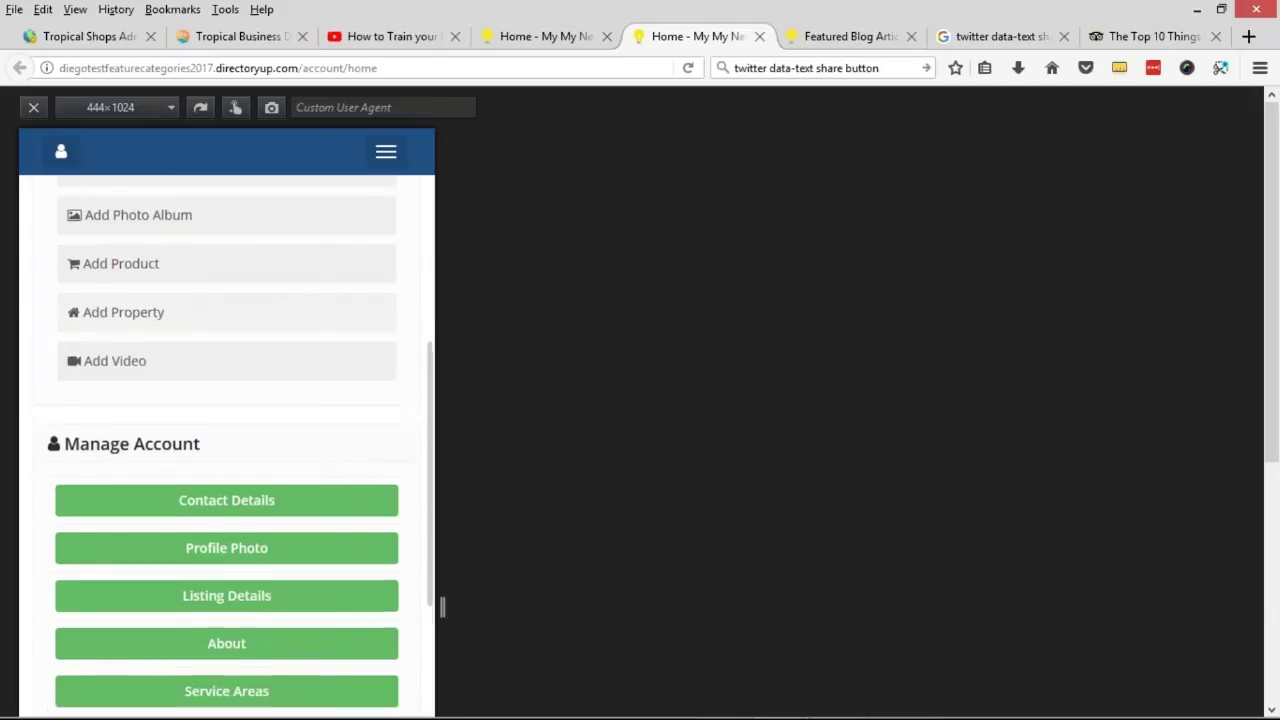
scroll(251, 420, down, 4)
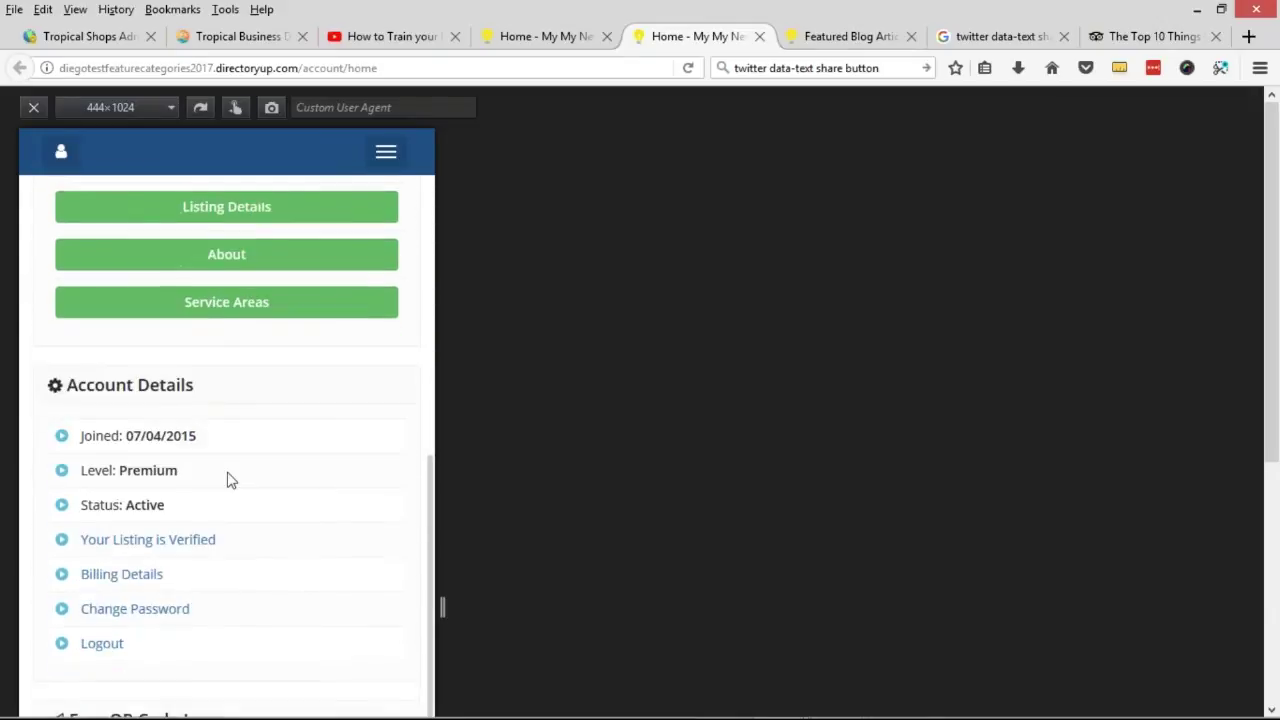
scroll(229, 480, up, 9)
scroll(250, 440, up, 6)
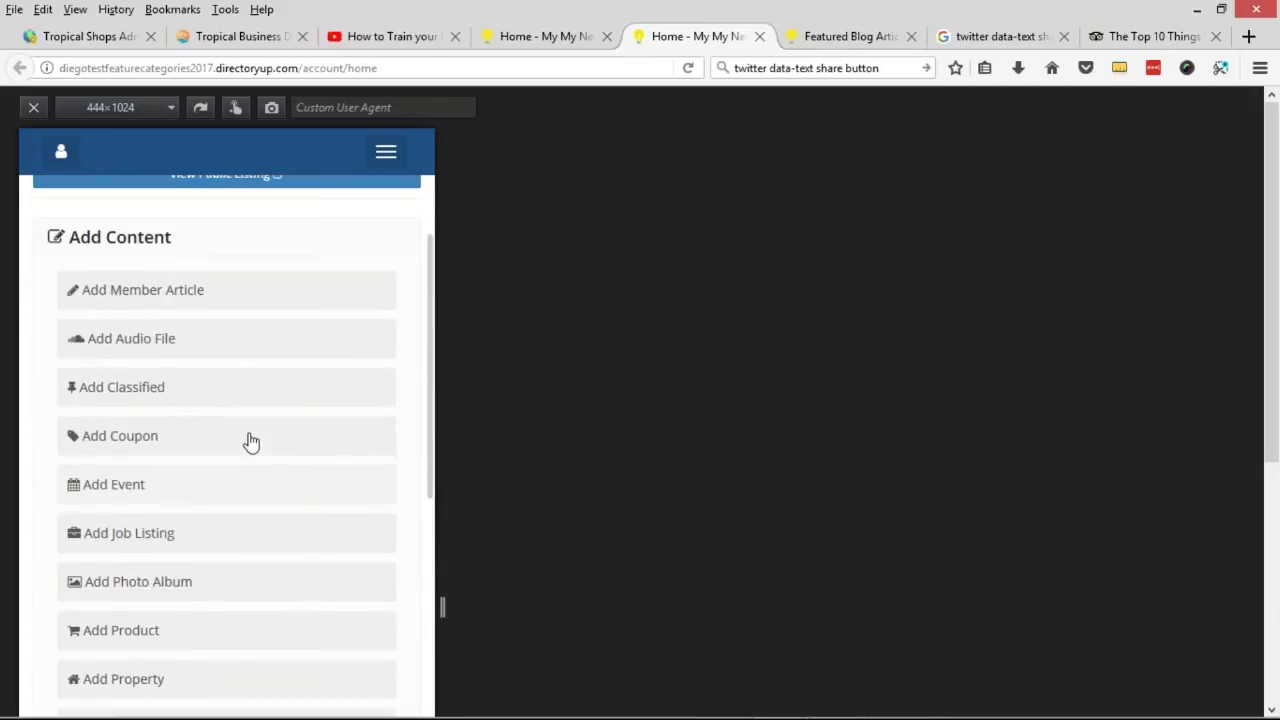
click(31, 109)
scroll(557, 400, up, 3)
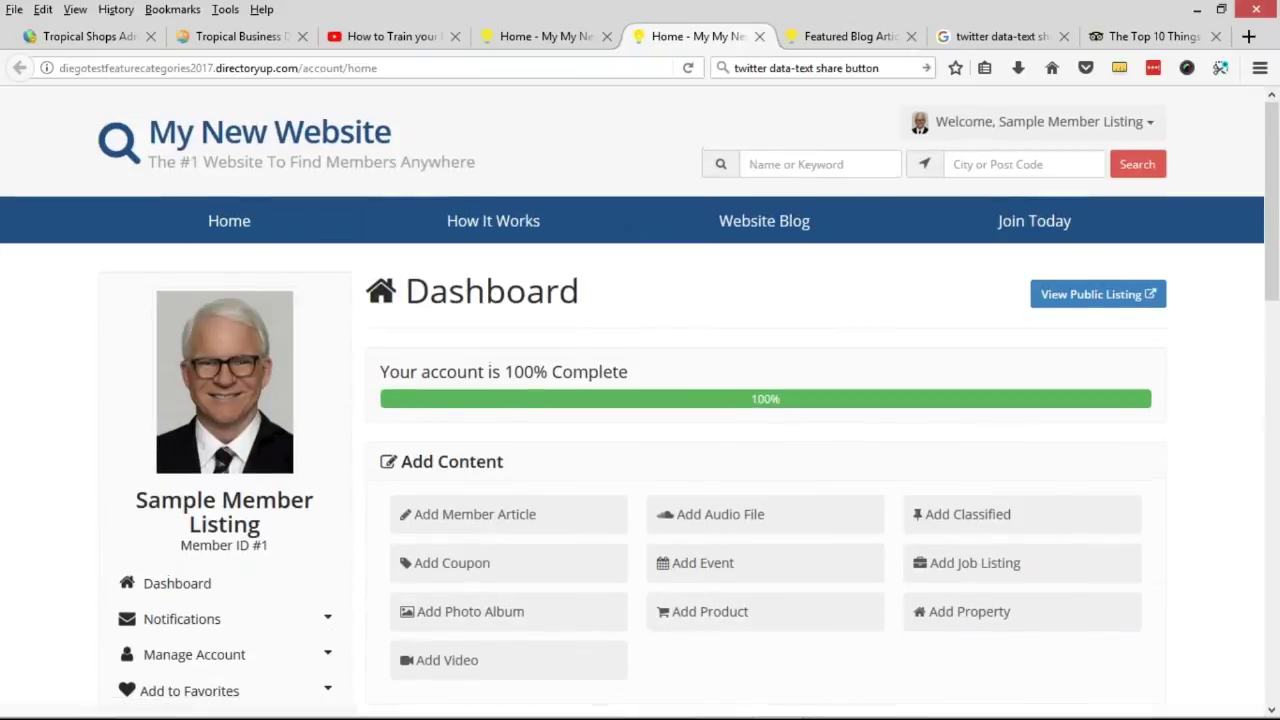
Examine the Add Content shortcuts and the blocks around them in the full-width desktop dashboard.
scroll(471, 390, down, 2)
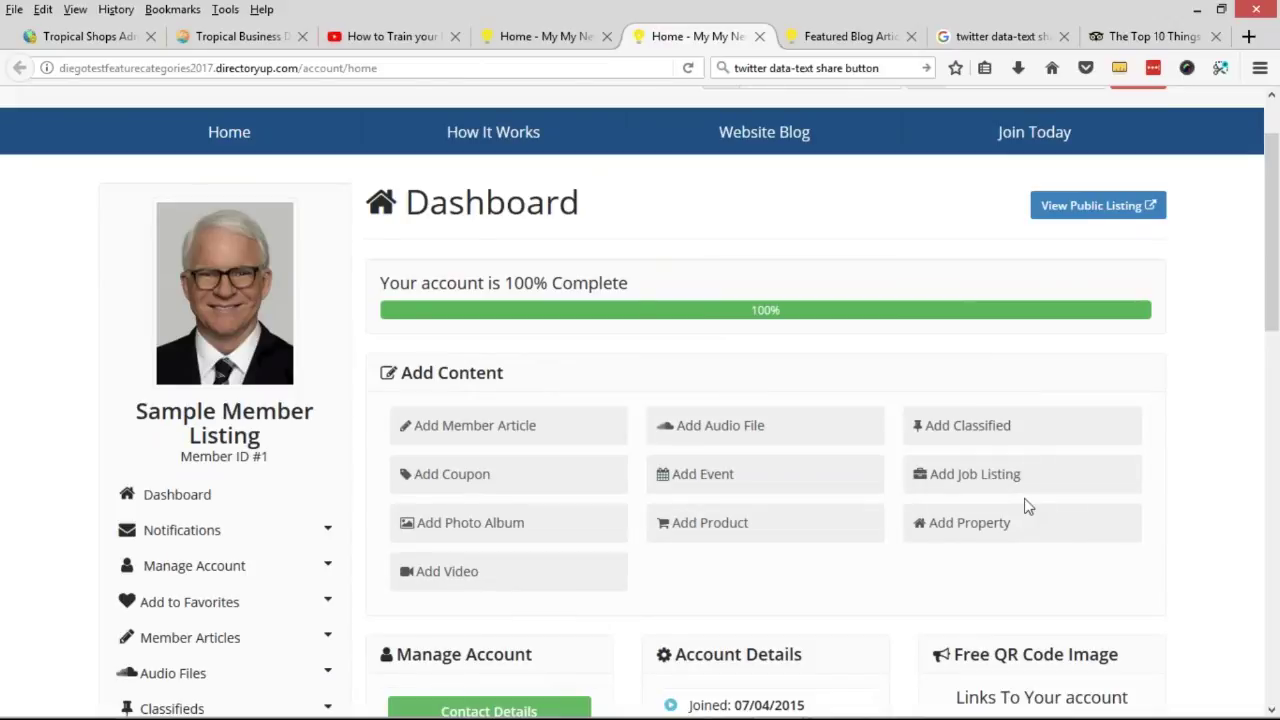
scroll(626, 454, up, 2)
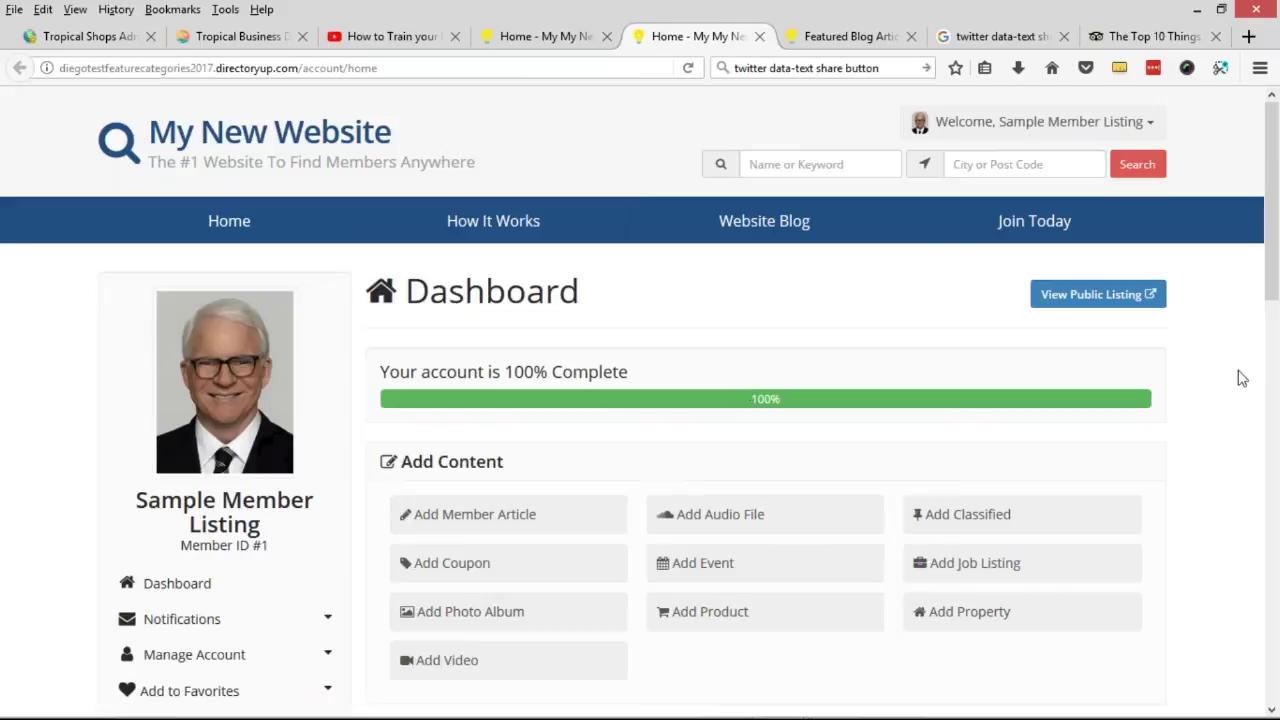
scroll(497, 282, down, 2)
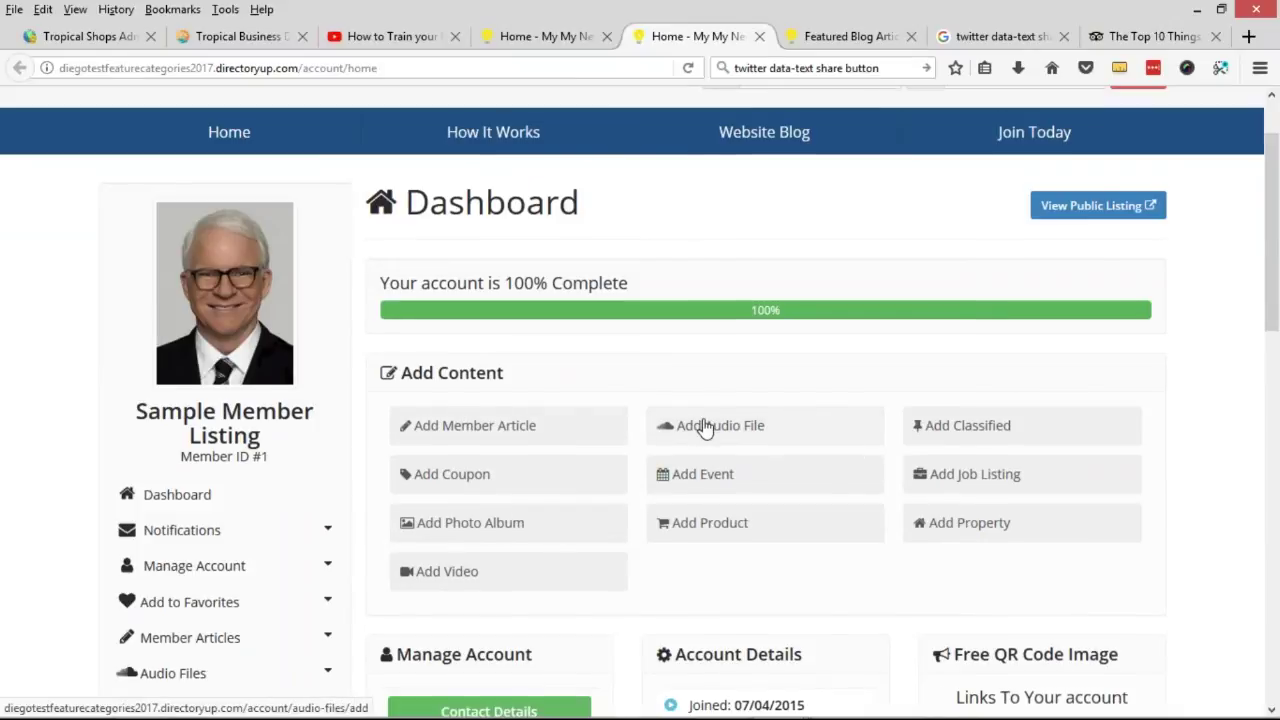
scroll(705, 418, up, 2)
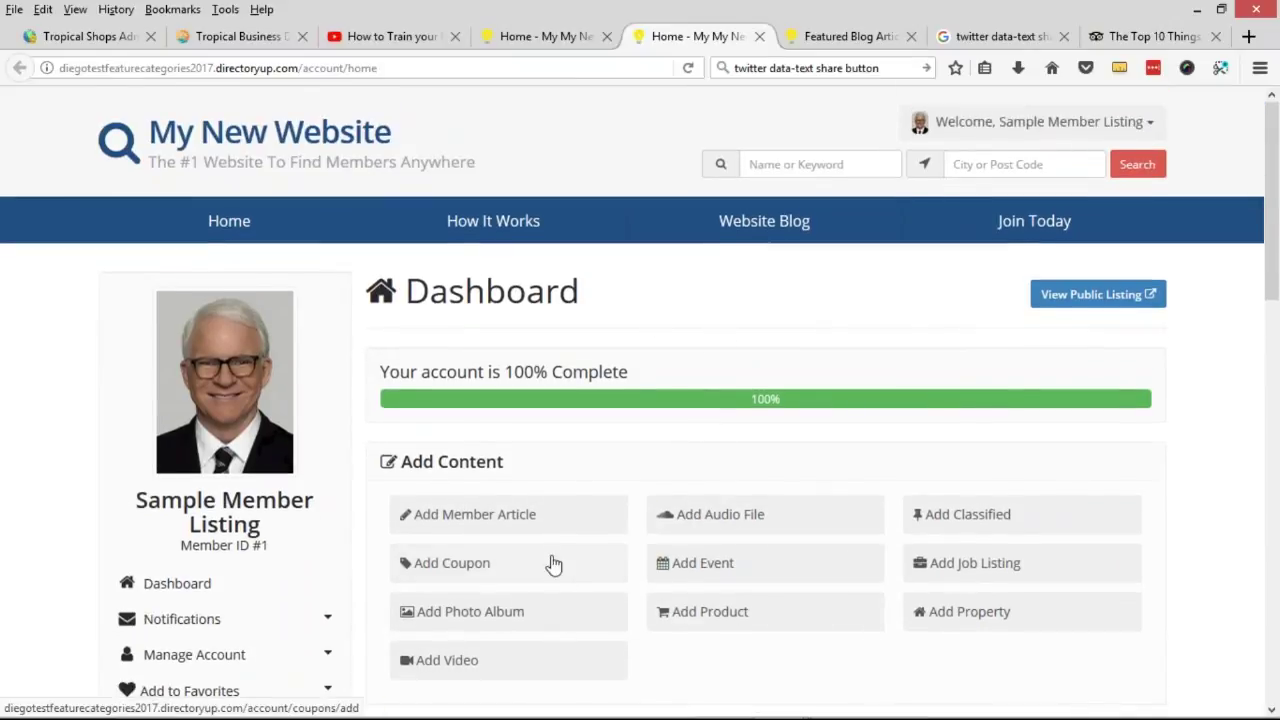
scroll(494, 534, down, 2)
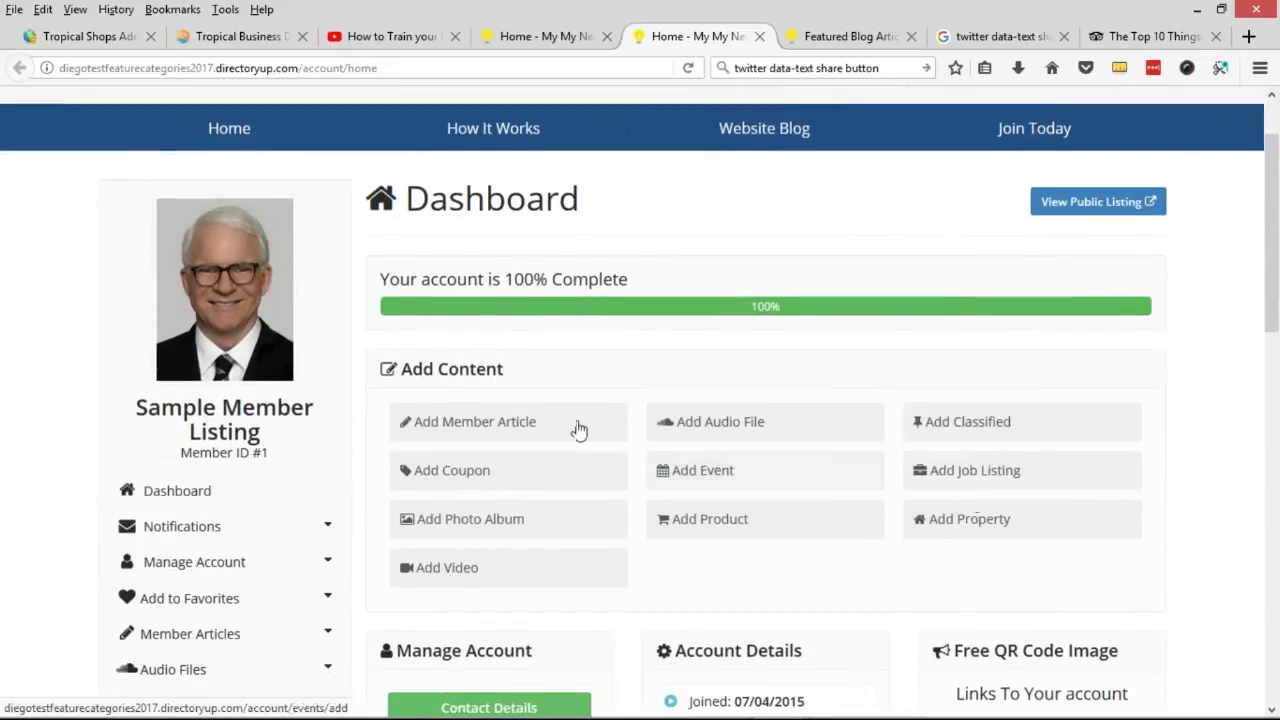
scroll(577, 429, down, 2)
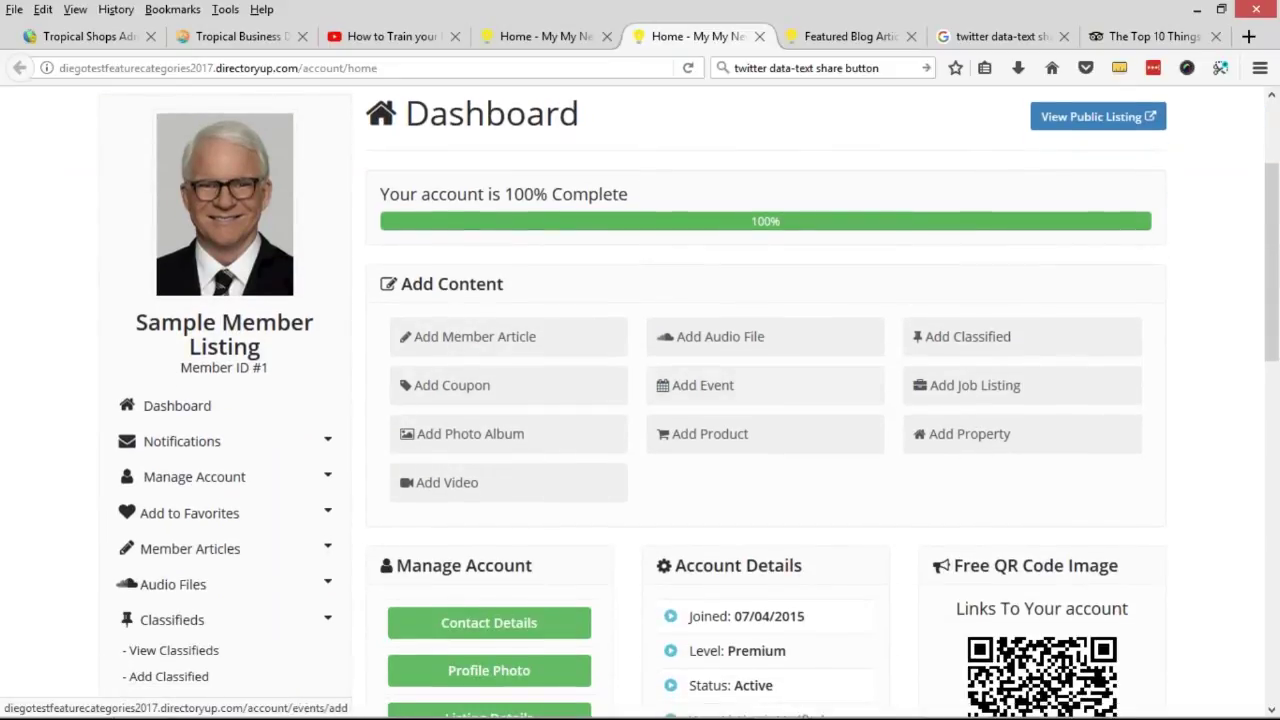
scroll(1008, 266, up, 4)
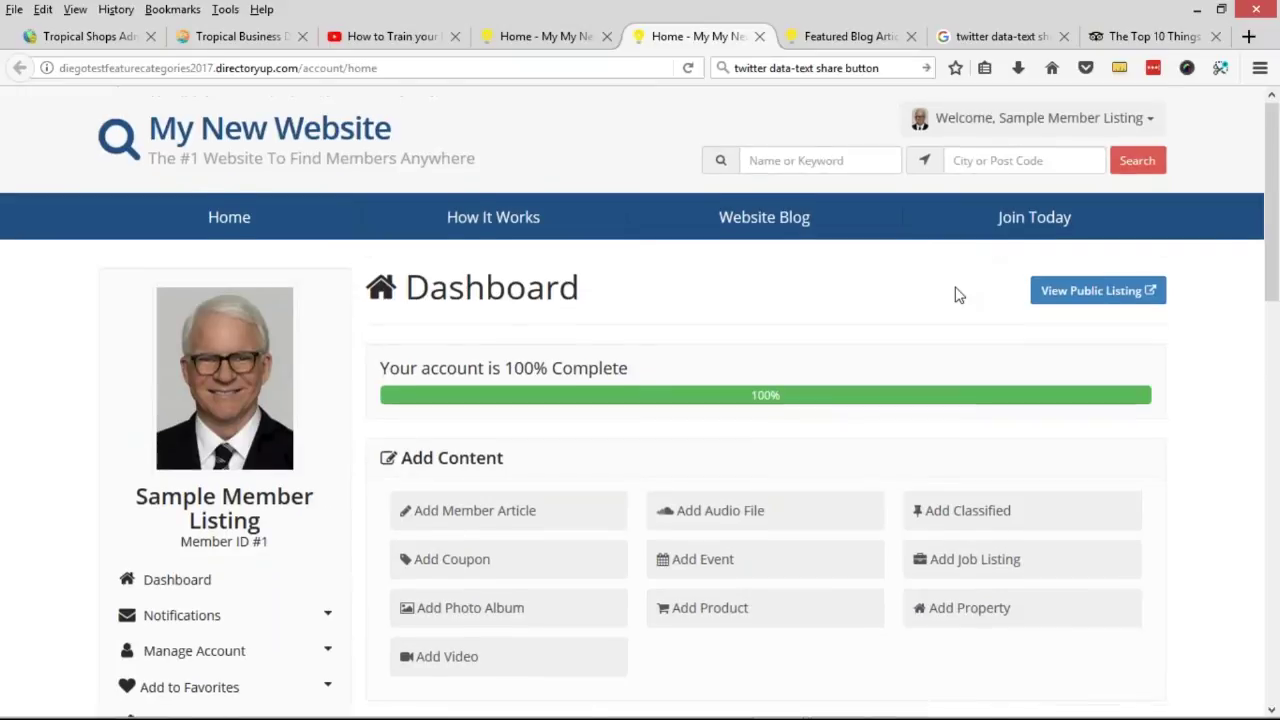
scroll(960, 310, down, 2)
Show the dashboard in responsive design mode widened to 894×1024 and examine the Add Content shortcuts at that width.
key(ctrl+shift+m)
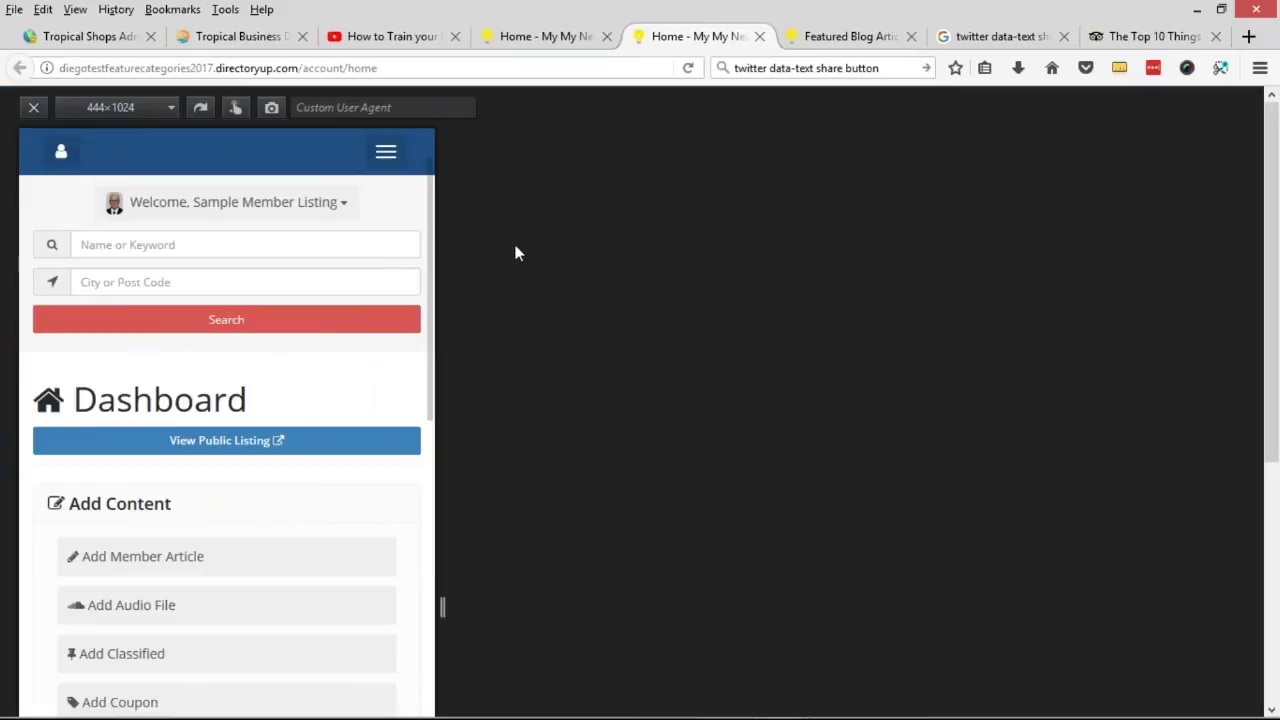
drag(443, 606, 868, 573)
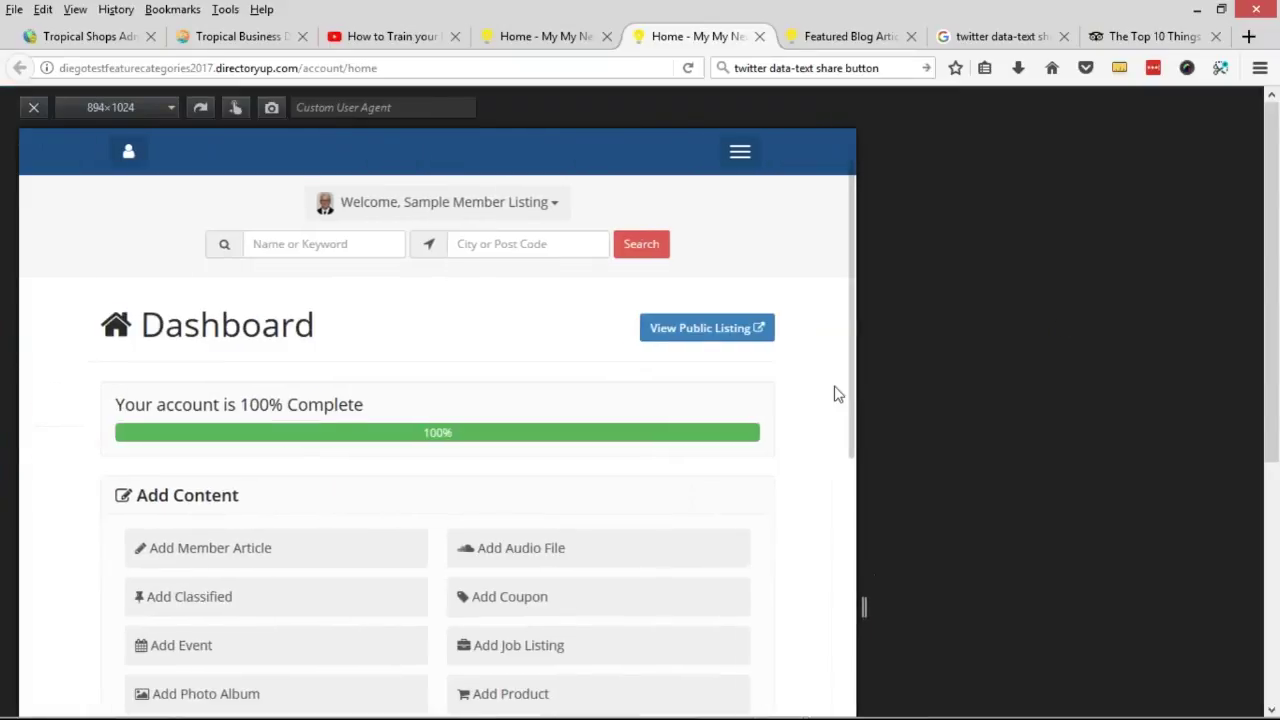
scroll(791, 394, down, 4)
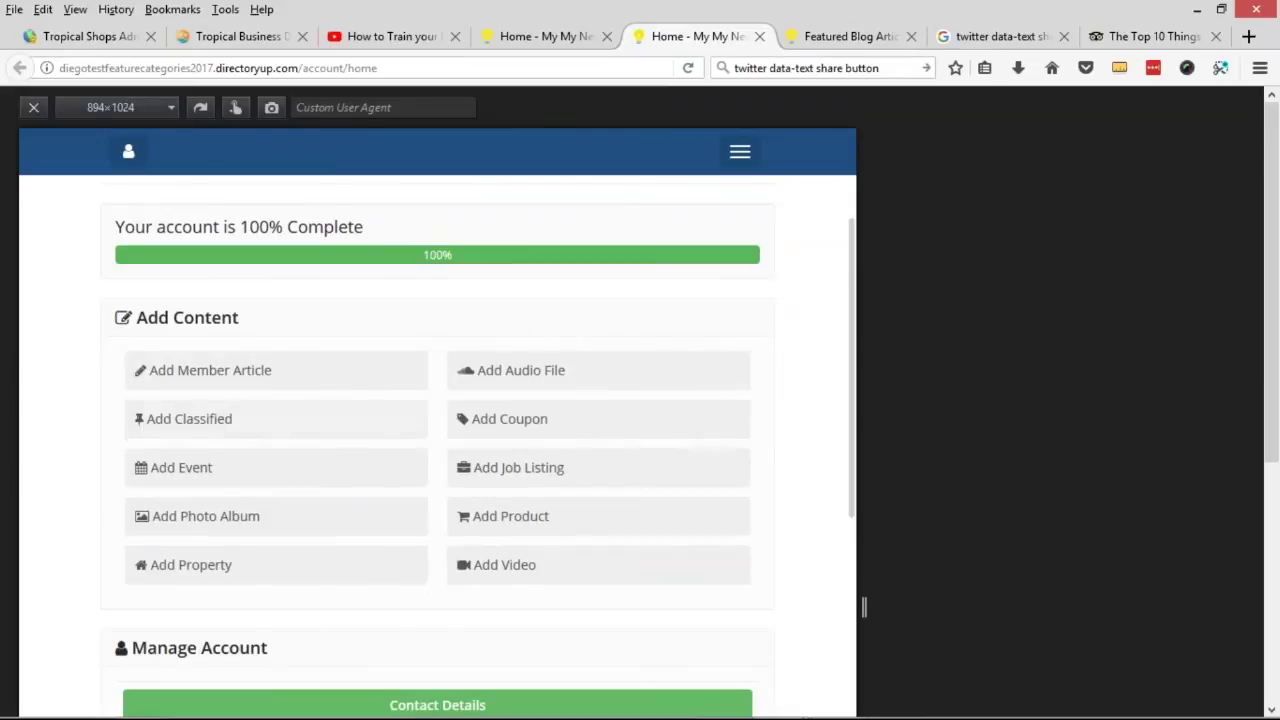
scroll(270, 470, down, 2)
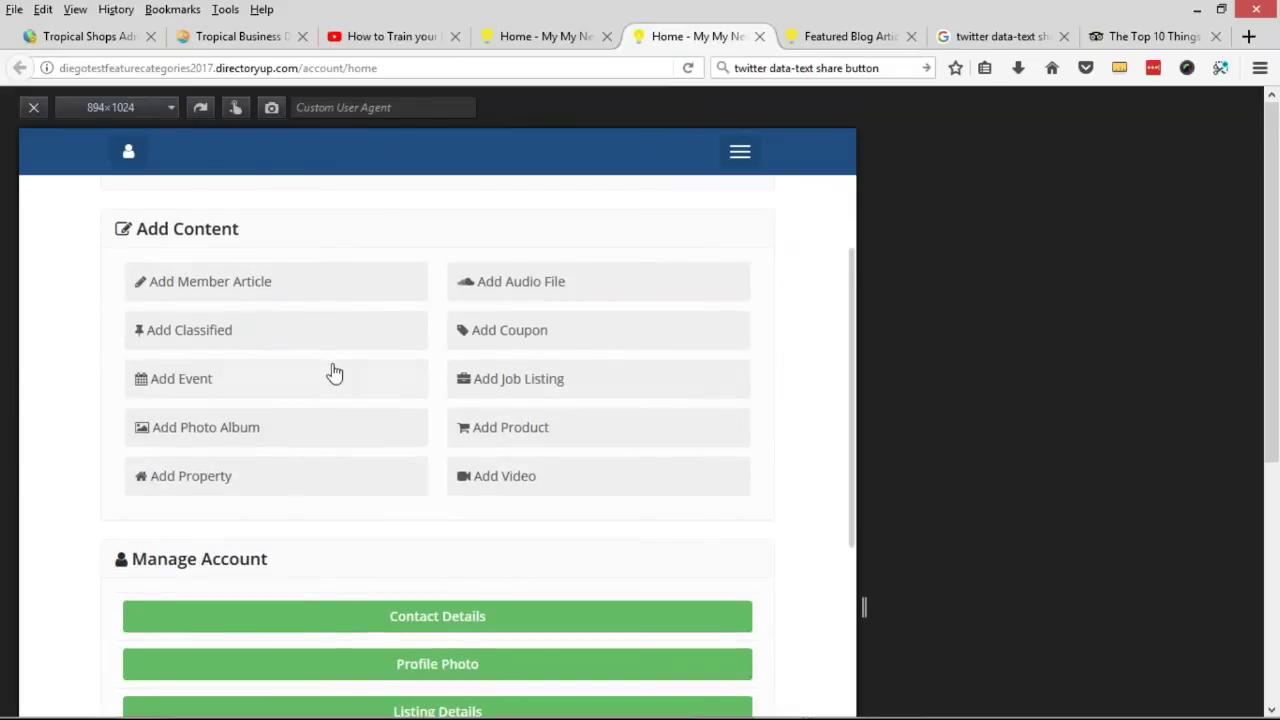
Open the Add Classified form from the Add Content shortcuts, review its fields and return to the dashboard.
click(233, 336)
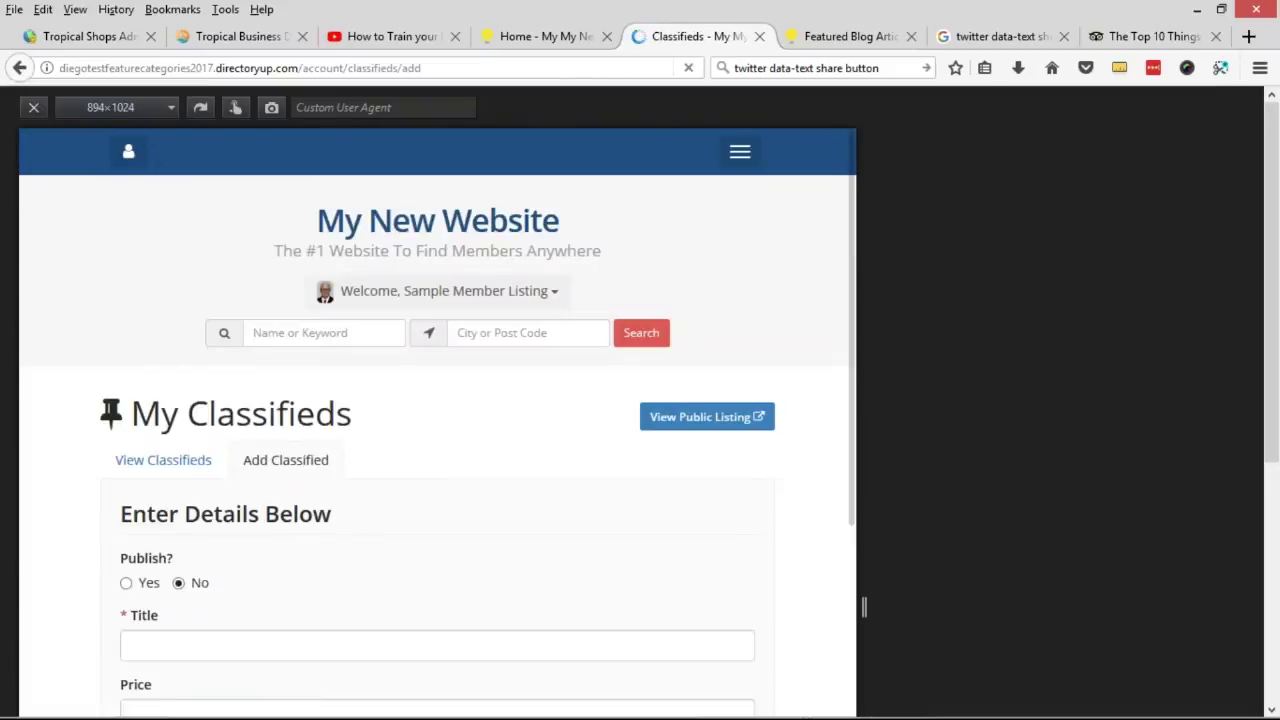
scroll(200, 370, down, 3)
scroll(225, 388, down, 2)
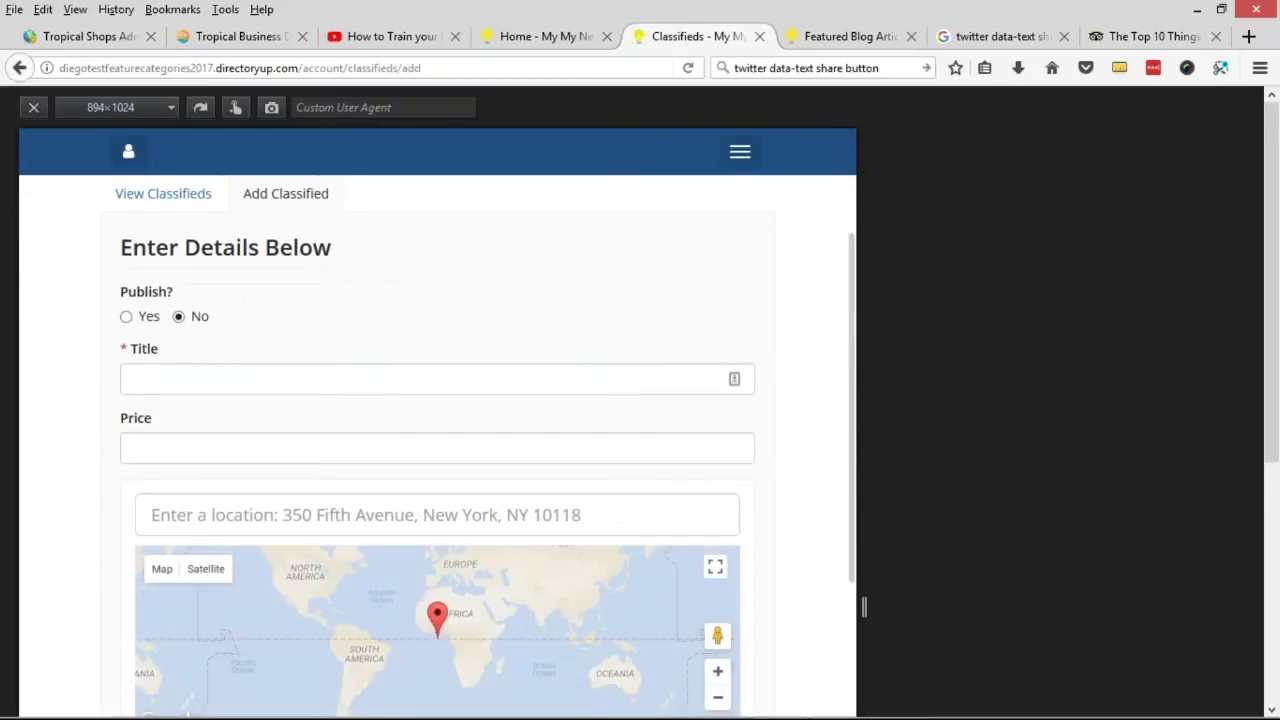
scroll(305, 360, up, 5)
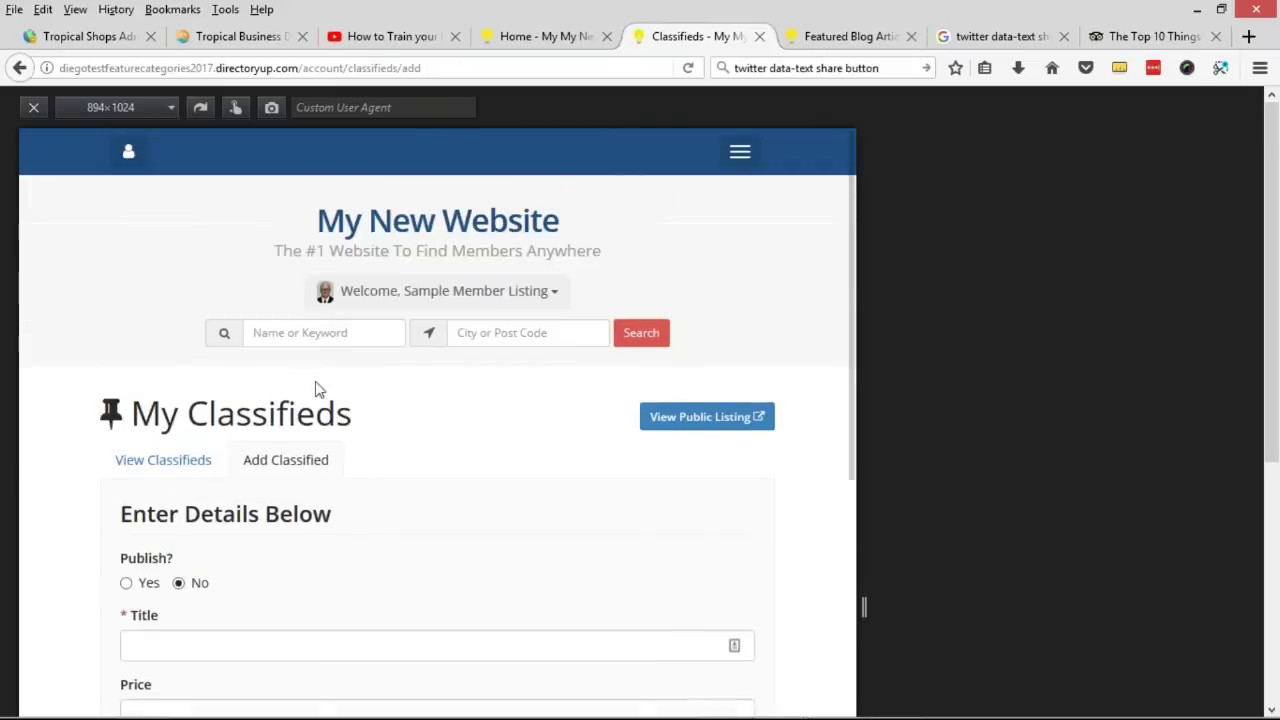
click(16, 72)
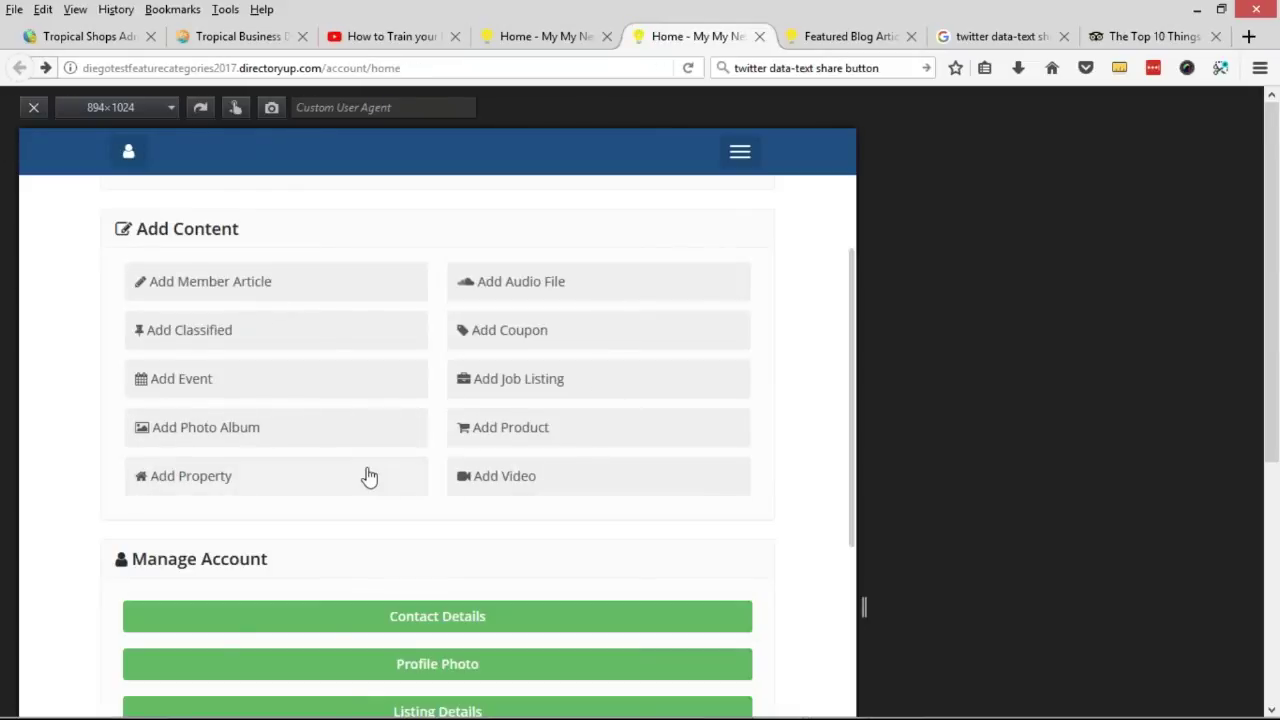
Leave responsive design mode and close the Top 10 Things article, the Twitter share button search and the puppy training video.
click(33, 107)
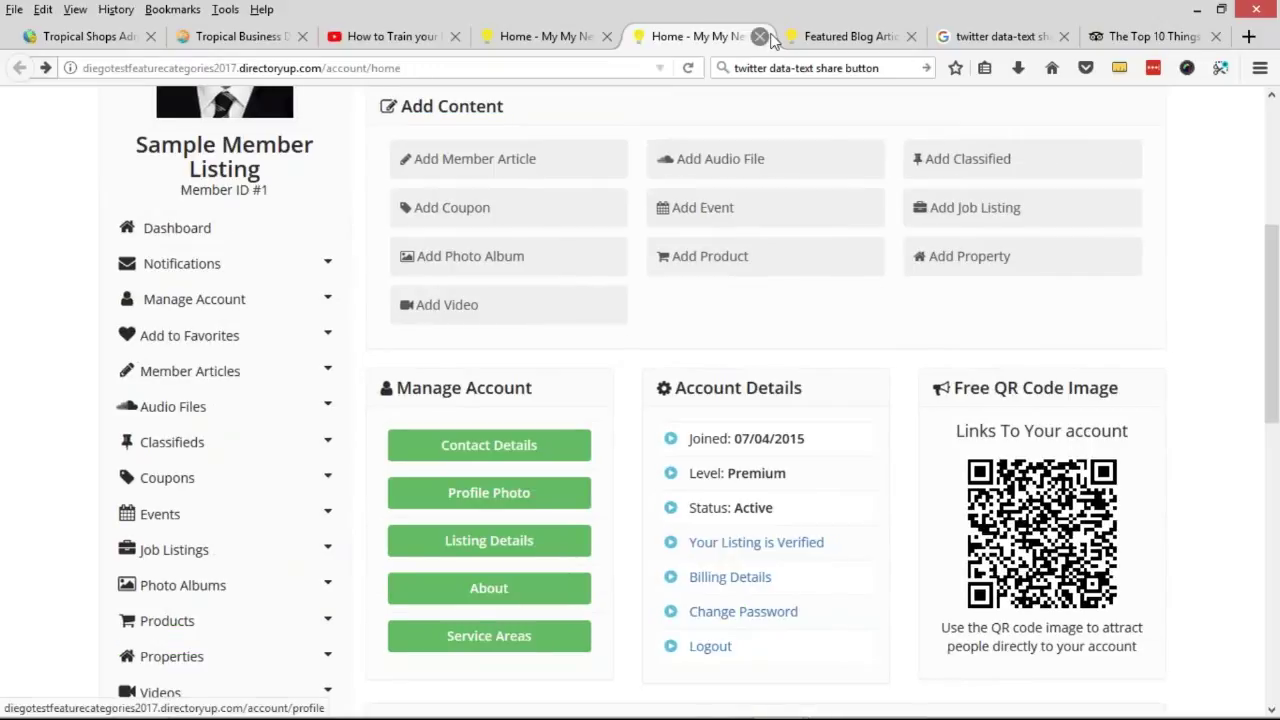
middle_click(1018, 36)
middle_click(1018, 36)
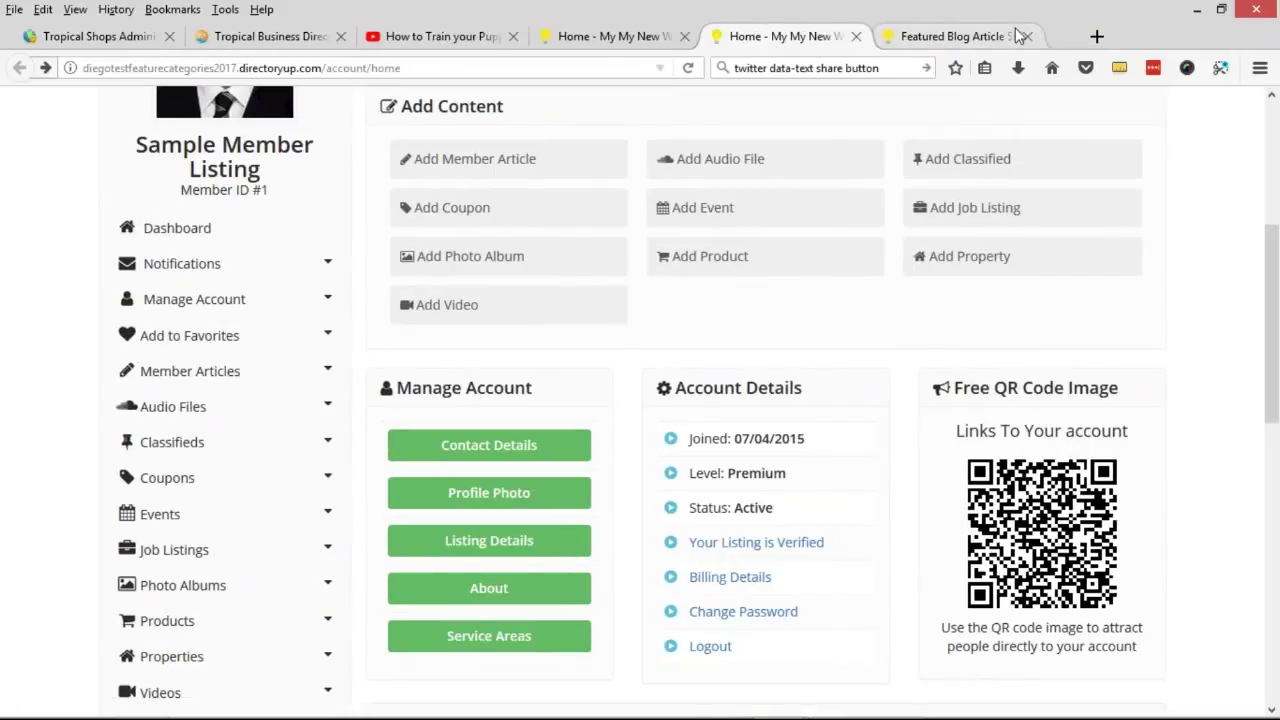
middle_click(427, 40)
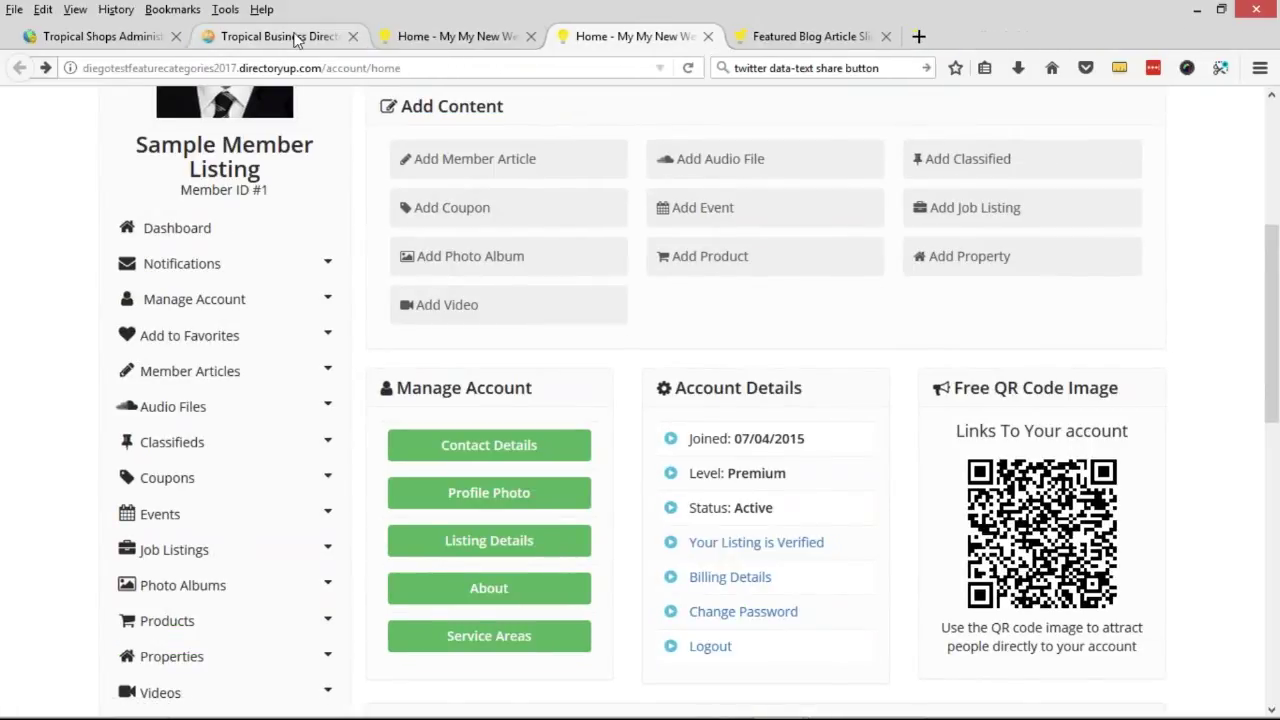
Switch to the running PowerPoint slide show and advance it to the "SIMPLE! Add The Content Yourself" slide.
key(alt+Tab)
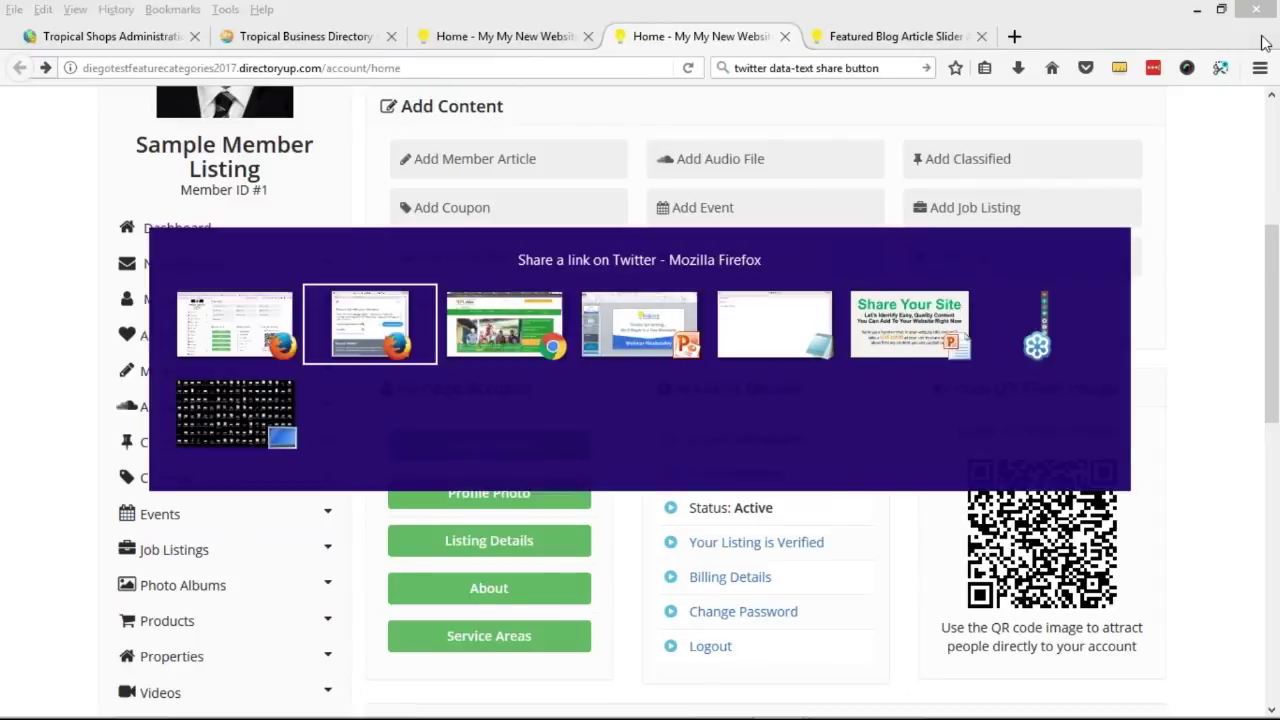
key(alt+Tab)
key(alt+Tab)
key(alt+Tab)
key(alt+Tab)
key(Right)
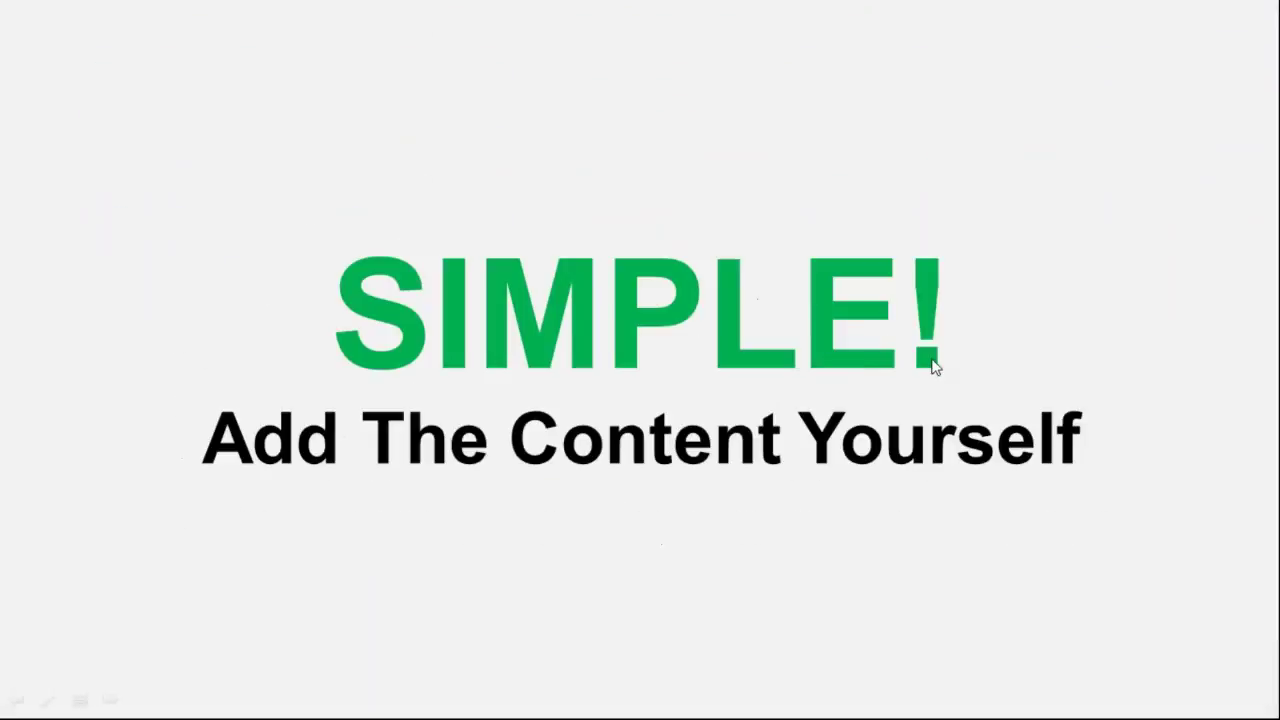
Move through the slide show to the "75% Off --- Injury Promo Code" slide.
key(Right)
key(Right)
key(Right)
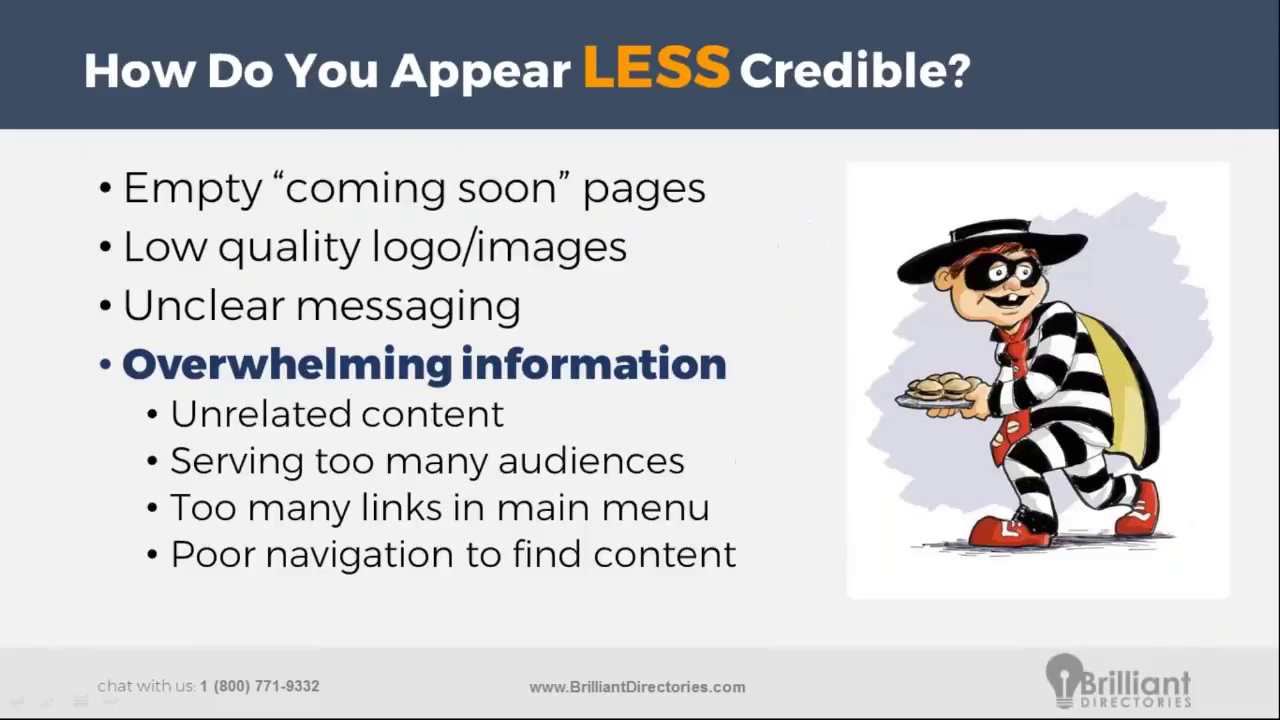
key(Right)
key(Left)
key(Home)
key(Right)
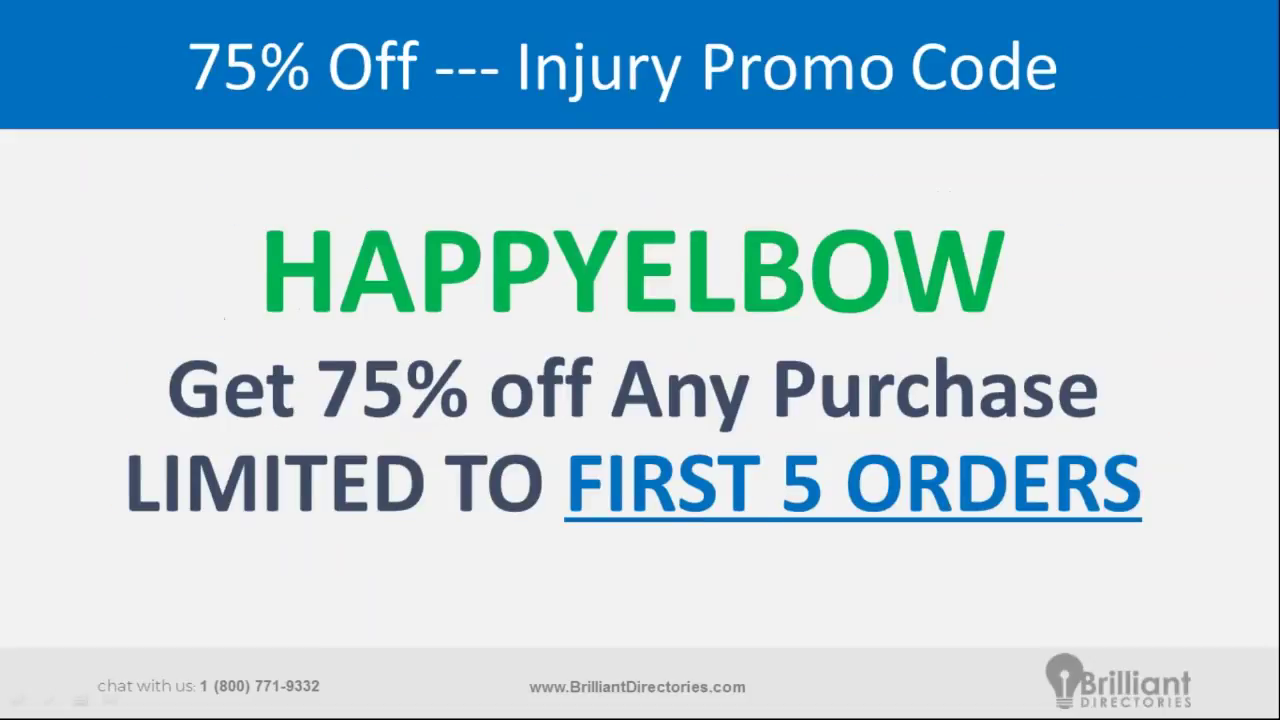